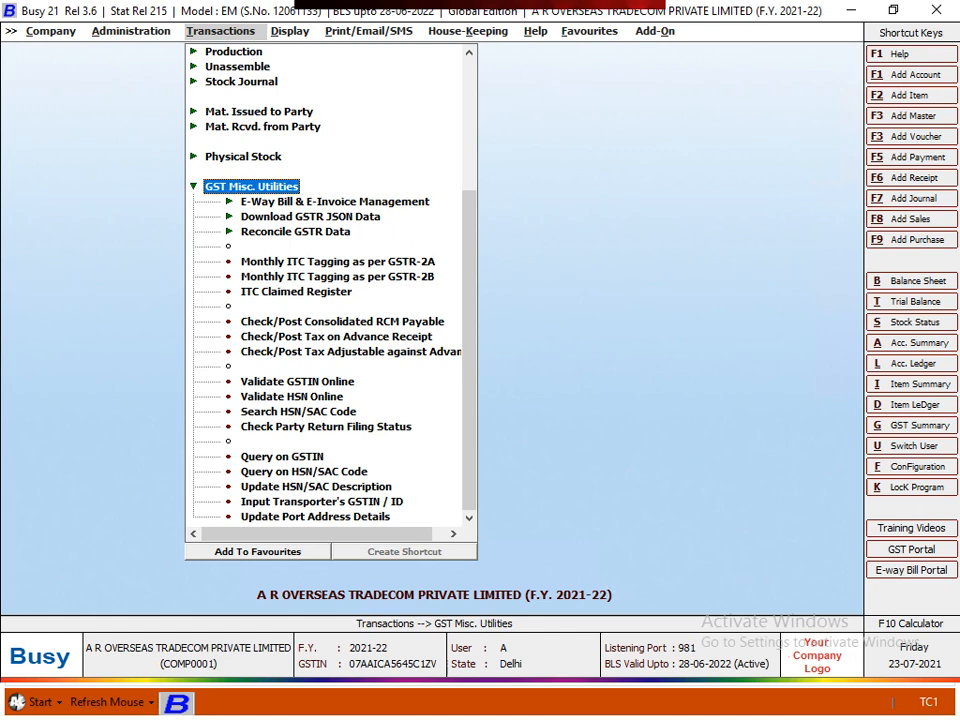
- View the monthly GSTR-1 JSON download screen in the GST miscellaneous utilities, then close it
key(Down)
key(Down)
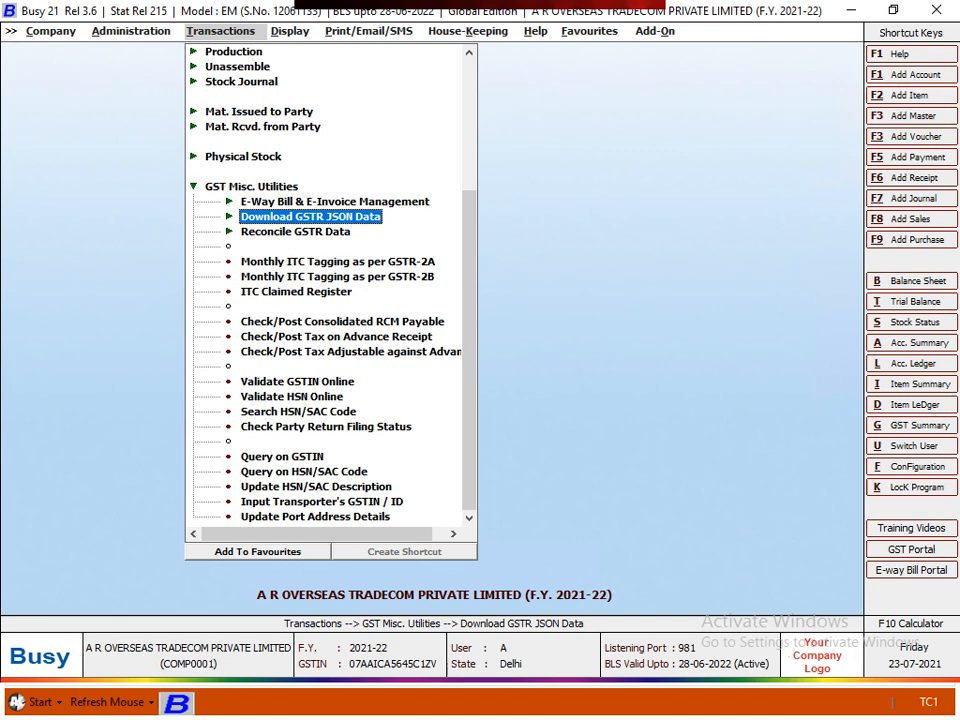
key(Return)
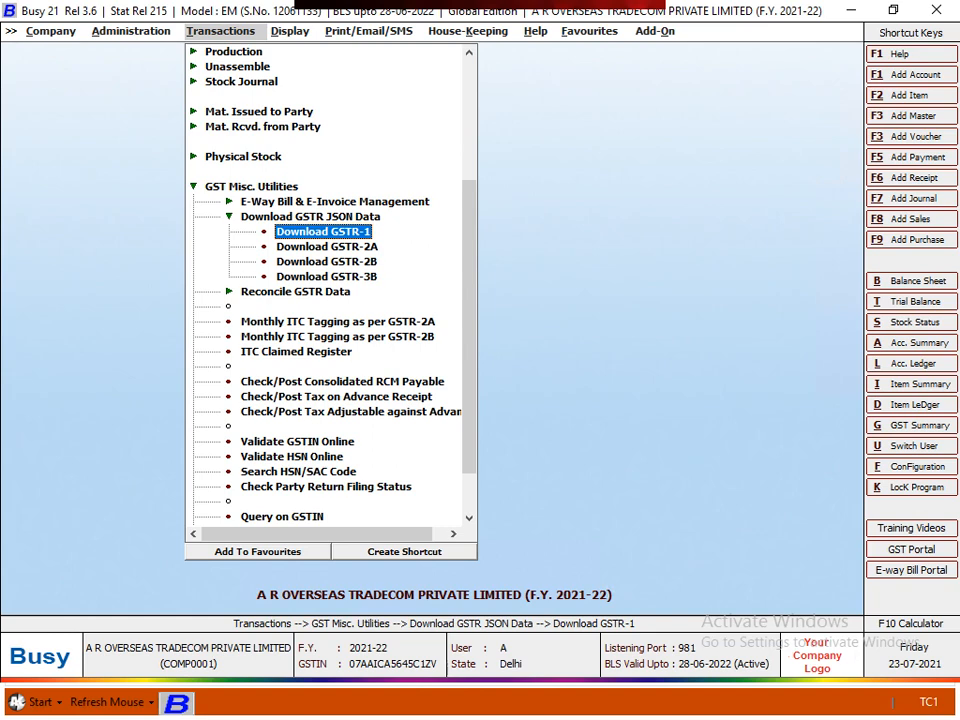
key(Down)
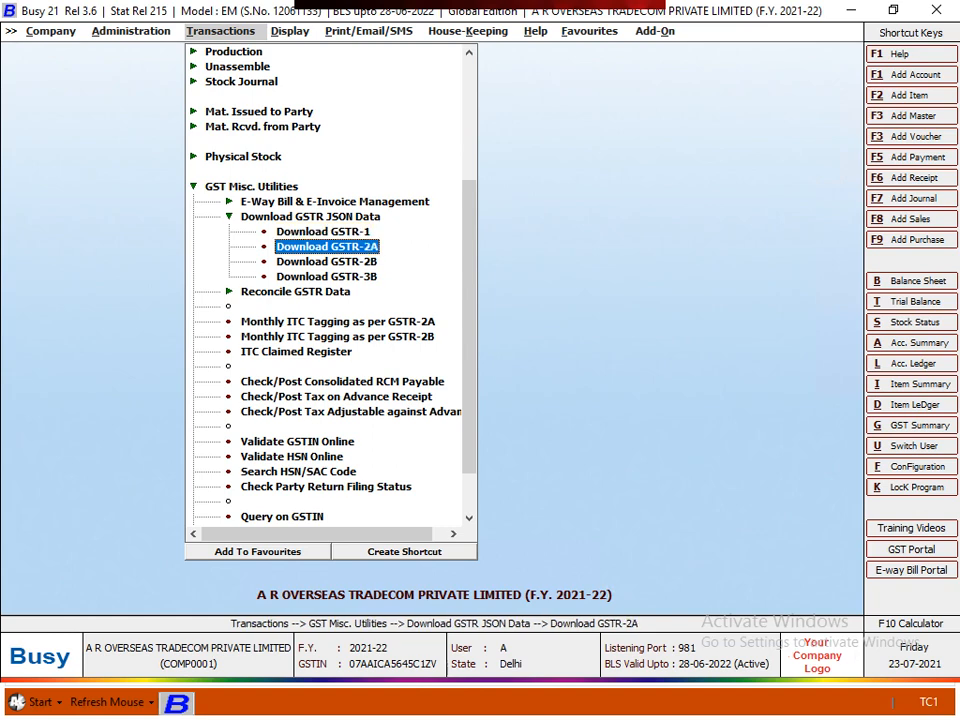
key(Up)
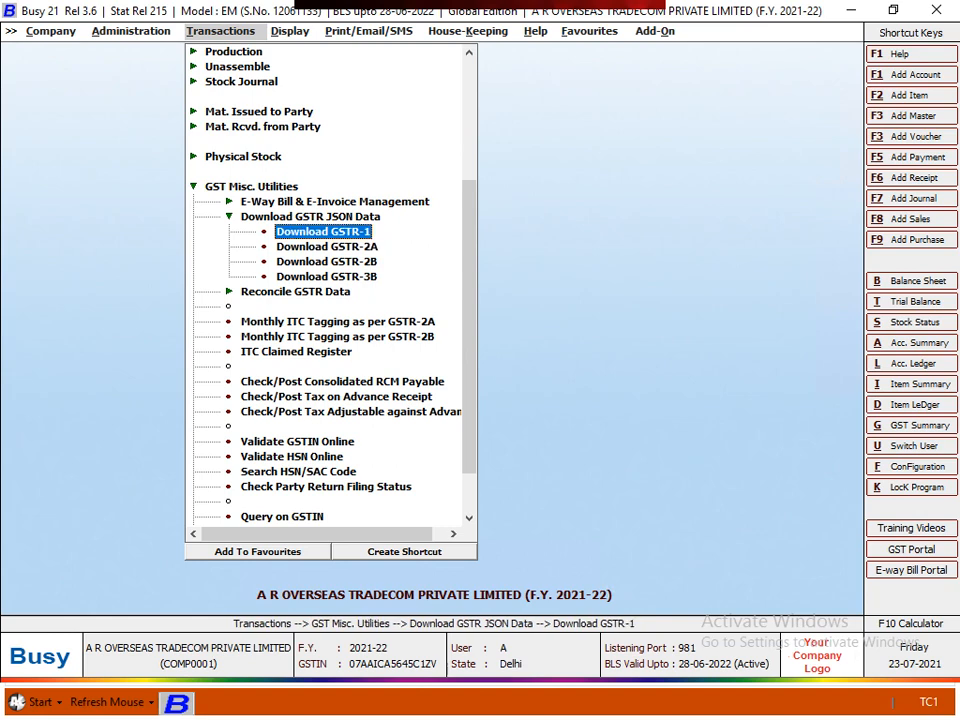
key(Return)
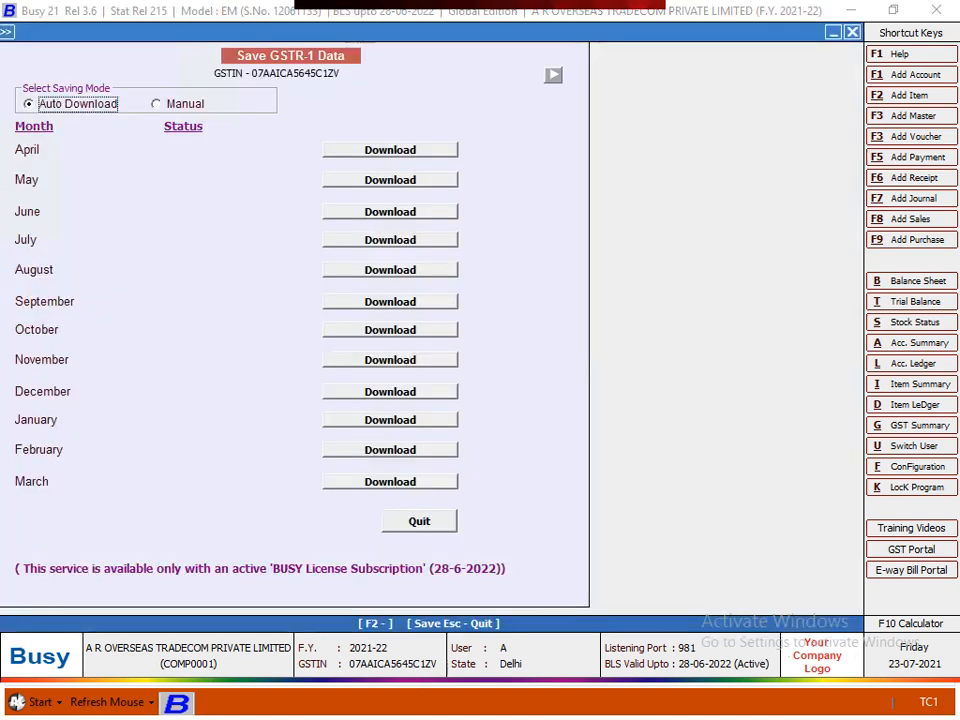
key(Escape)
- View the monthly GSTR-2A download statuses and look over the GSTR-2B and GSTR-3B download options
key(Down)
key(Return)
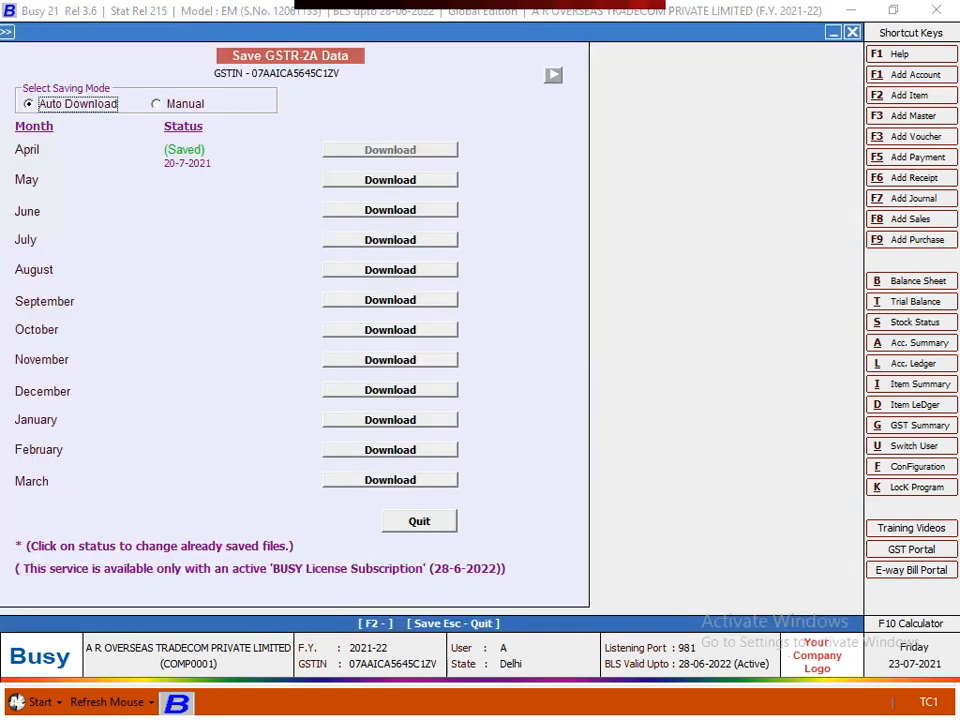
key(Escape)
key(Down)
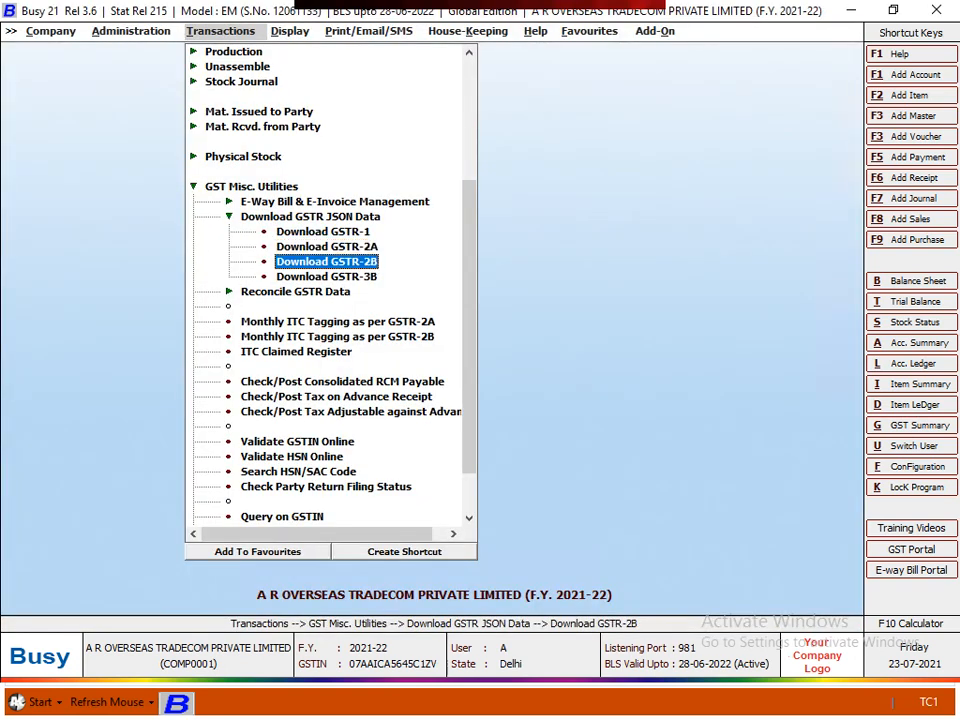
key(Down)
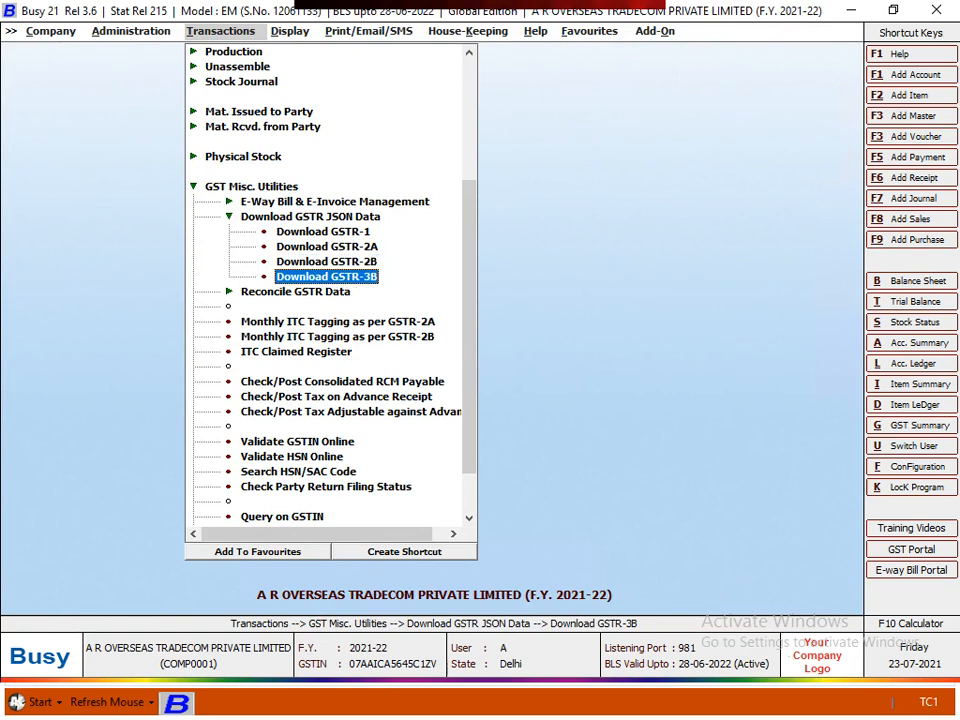
key(Up)
key(Up)
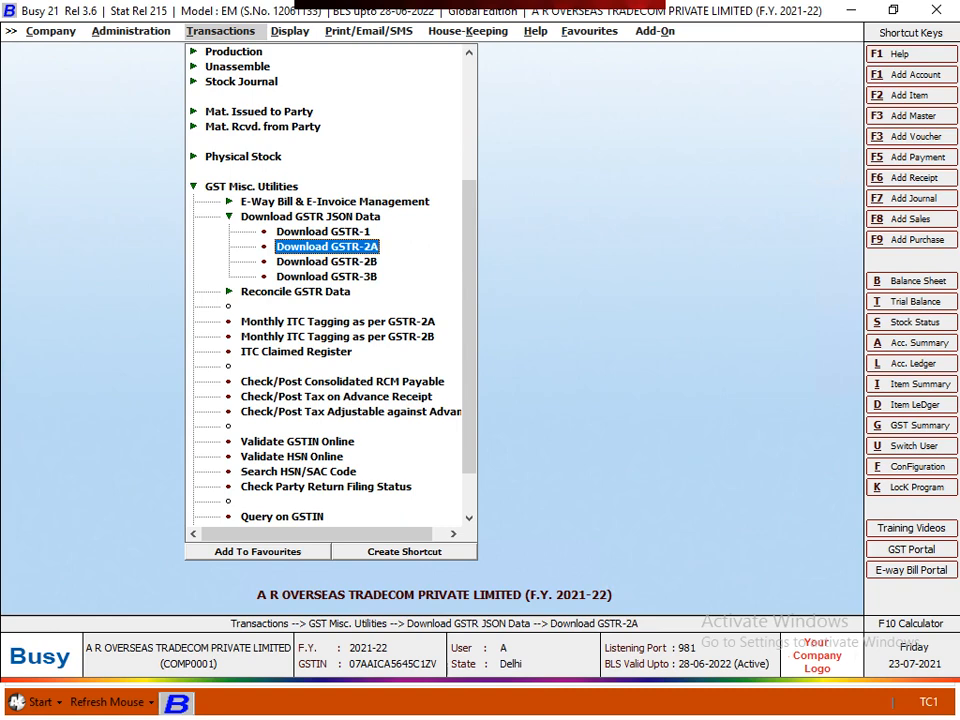
- Try to auto-download the May GSTR-2A data, cancel the OTP entry and close the download screen
key(Return)
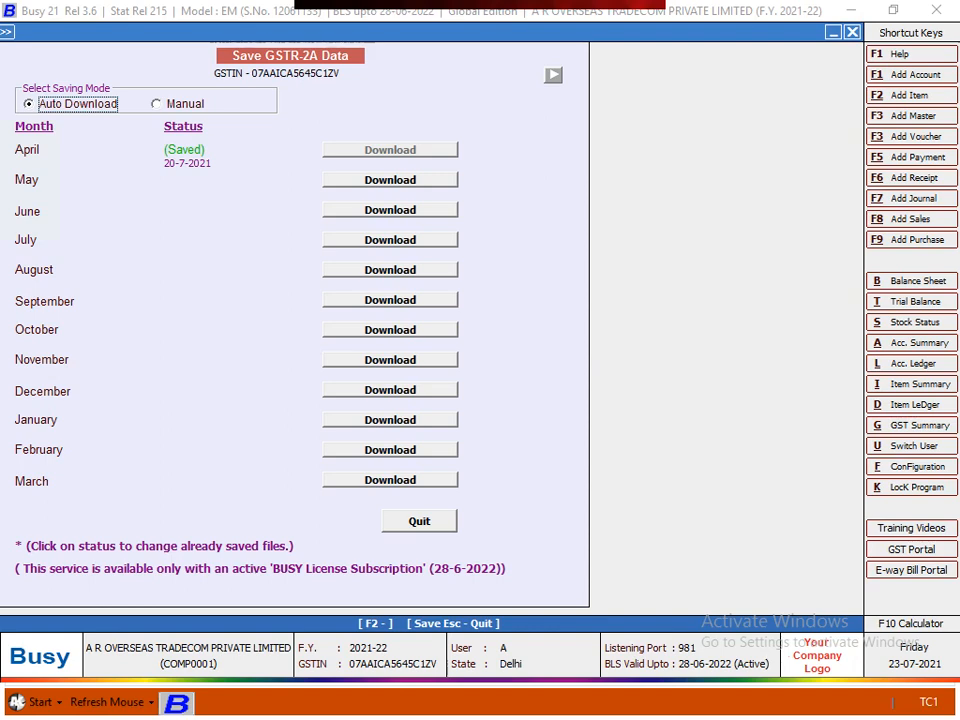
click(390, 180)
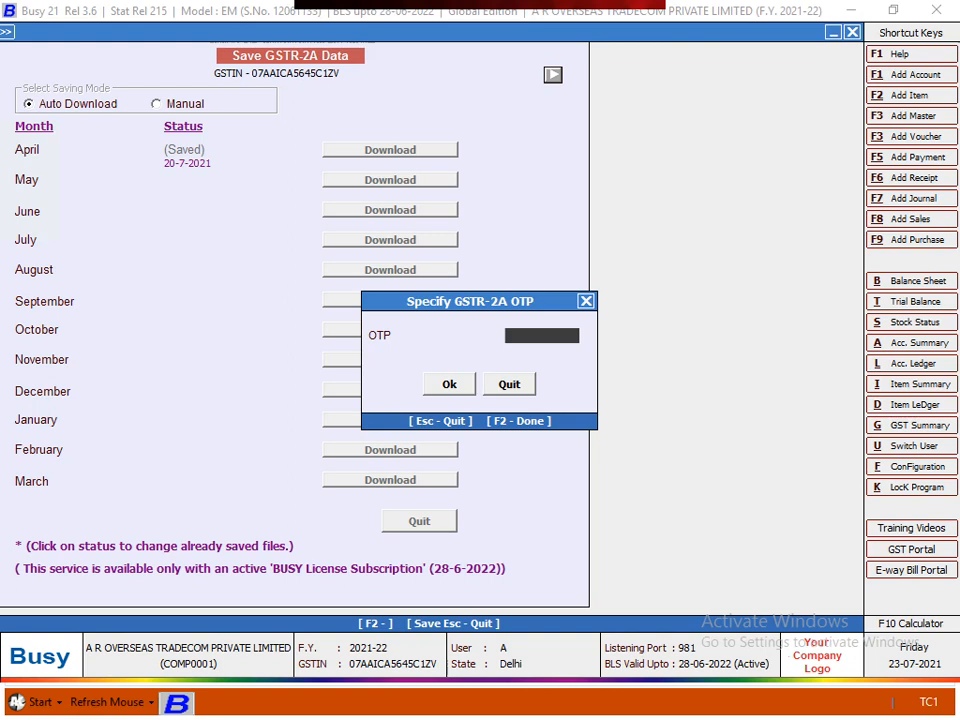
key(Escape)
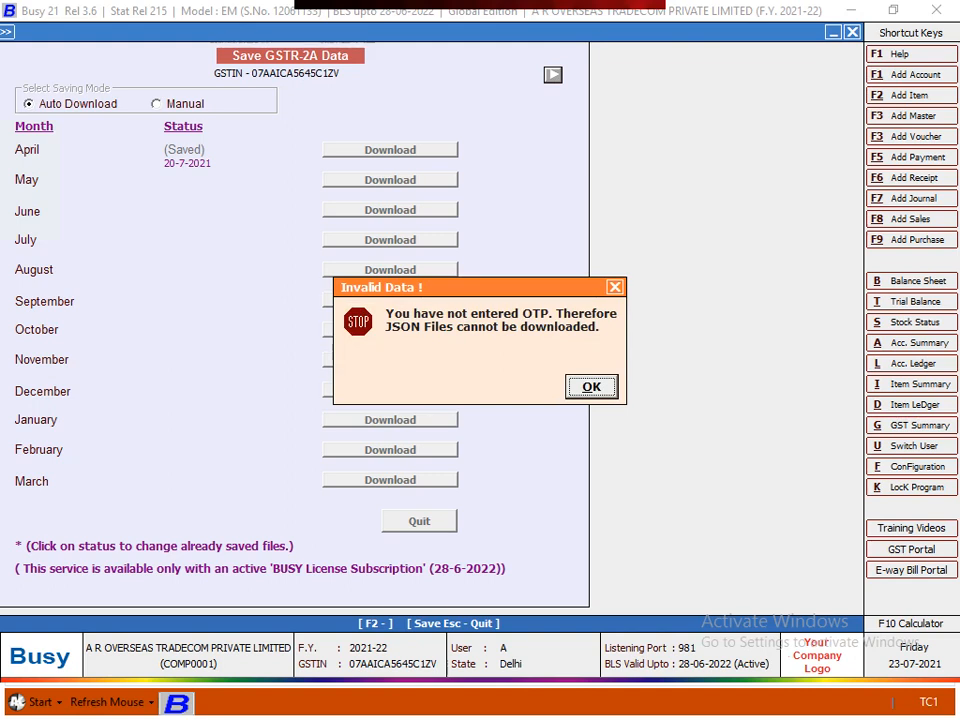
key(Return)
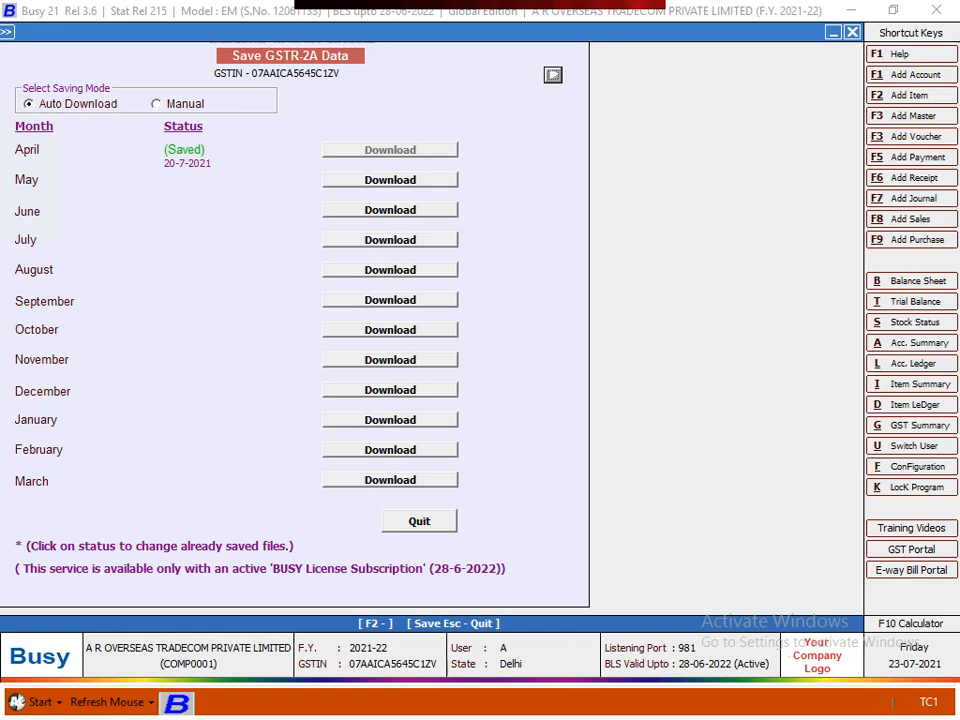
key(Escape)
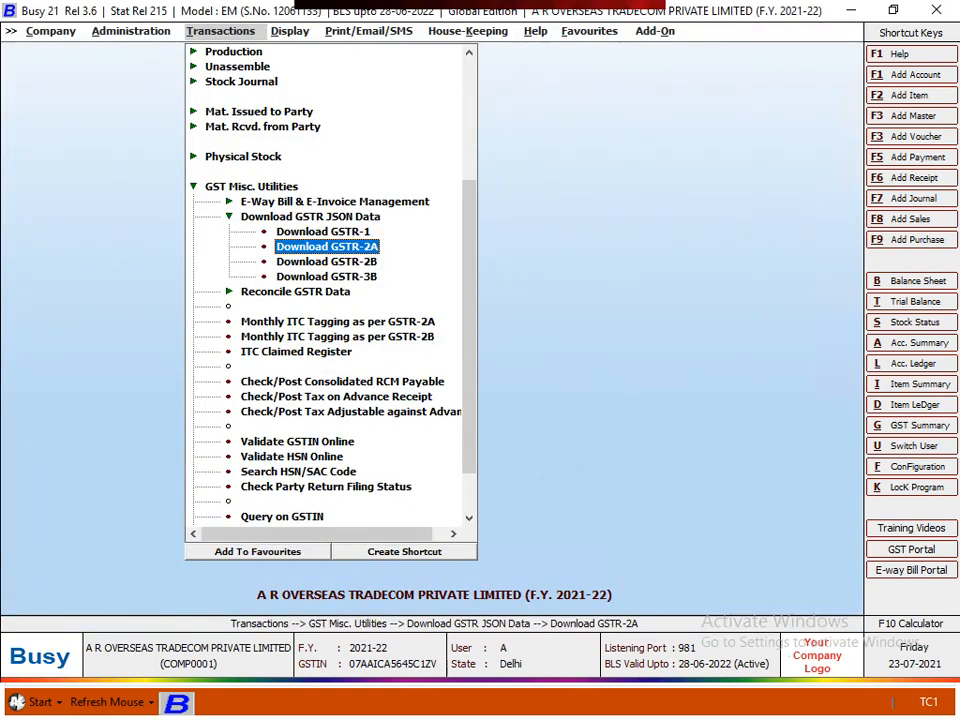
- Open the party-wise GSTR-2A reconciliation under Reconcile GSTR Data
key(Up)
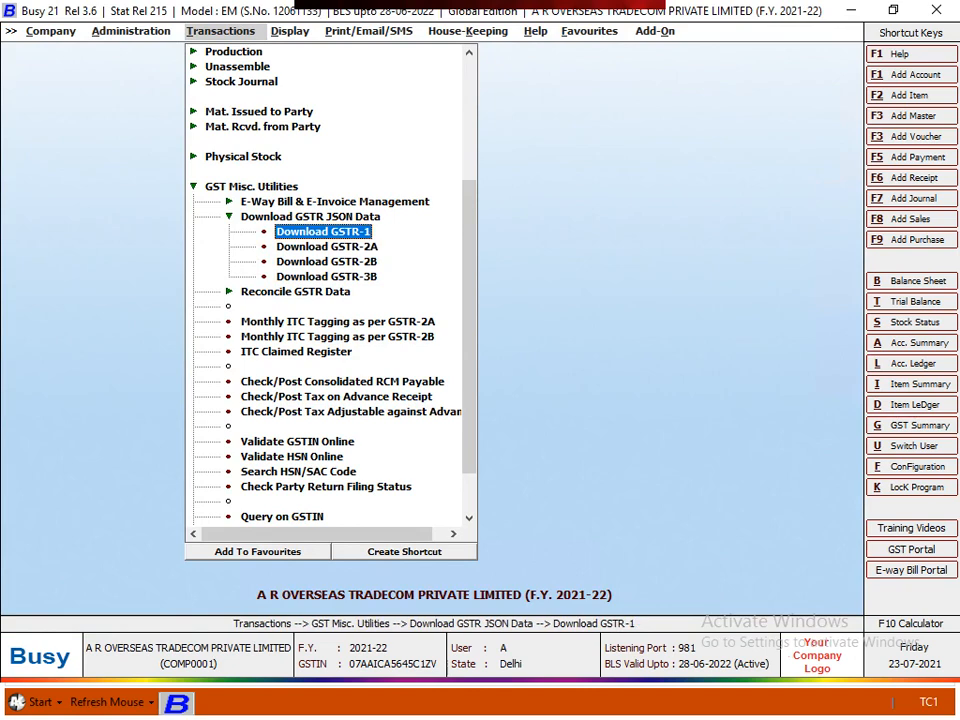
key(Up)
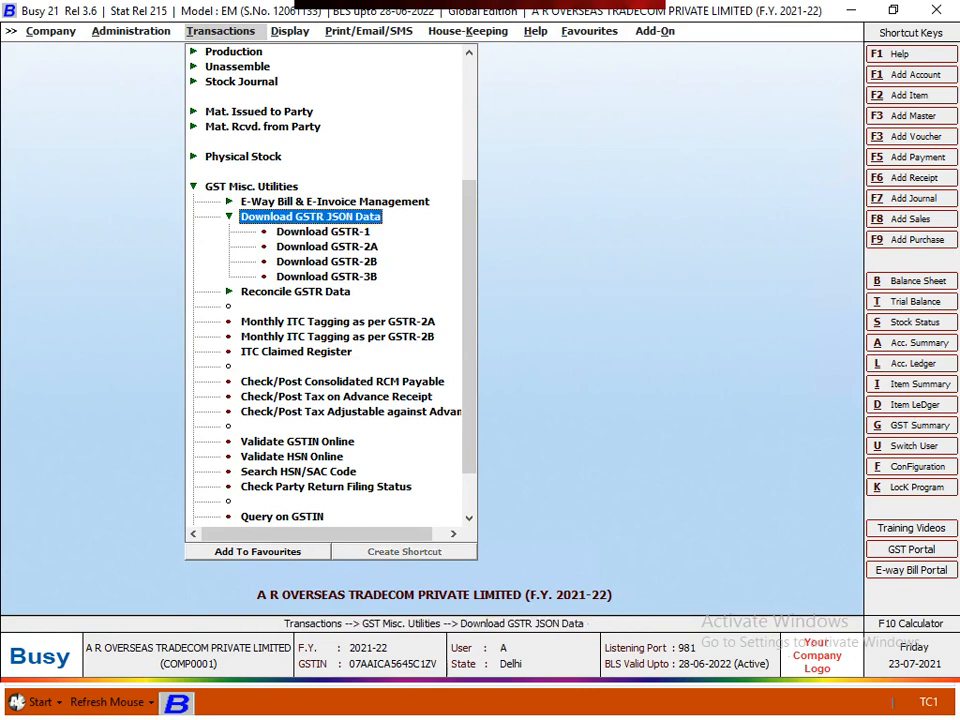
key(Left)
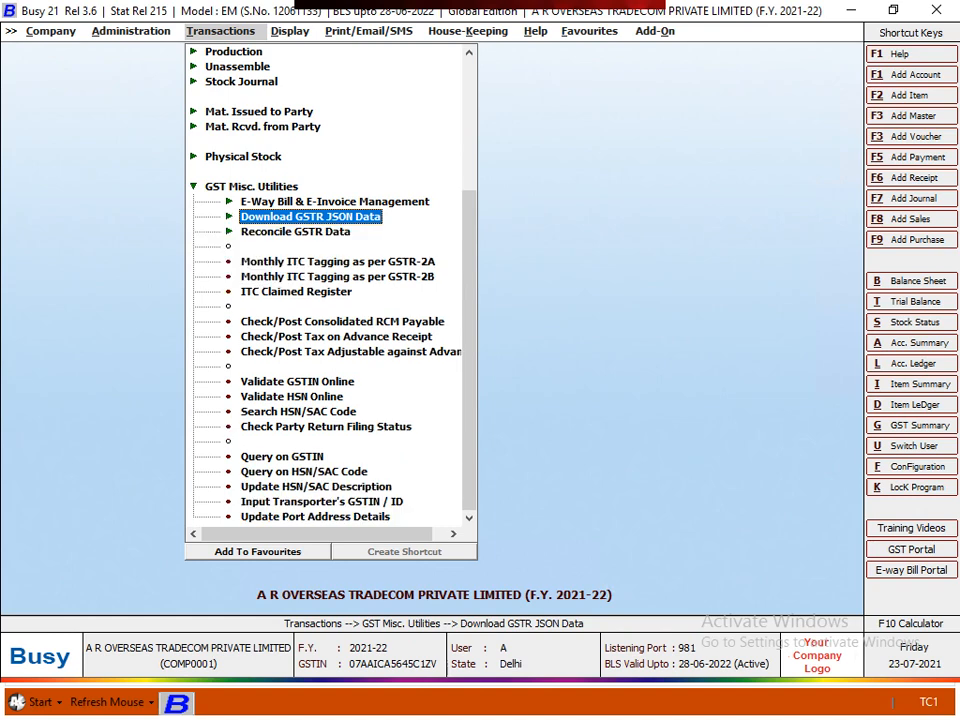
key(Down)
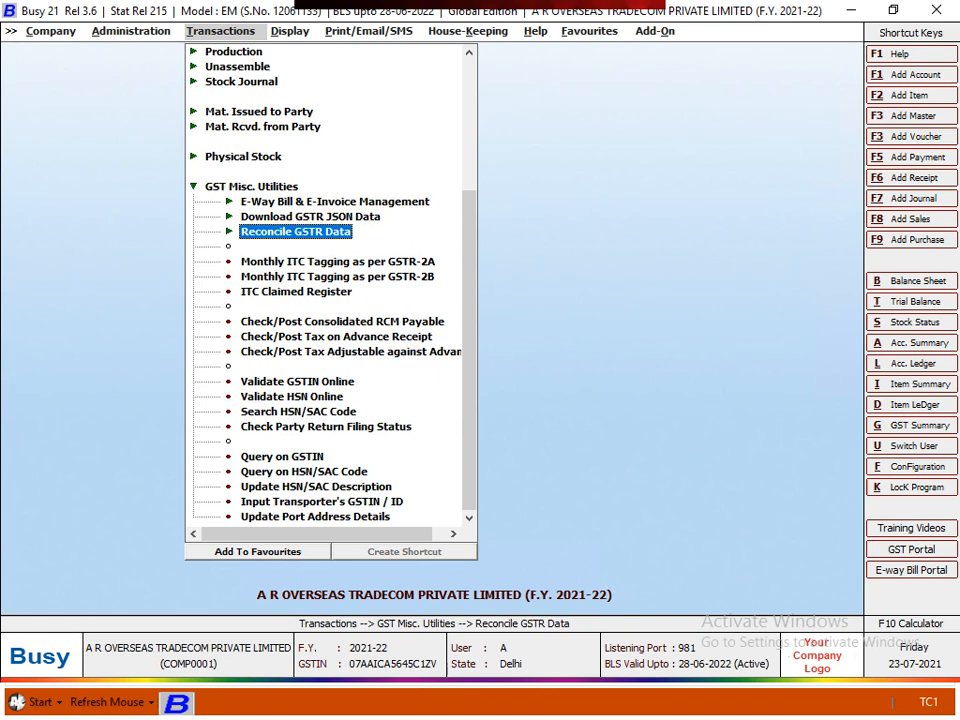
key(Right)
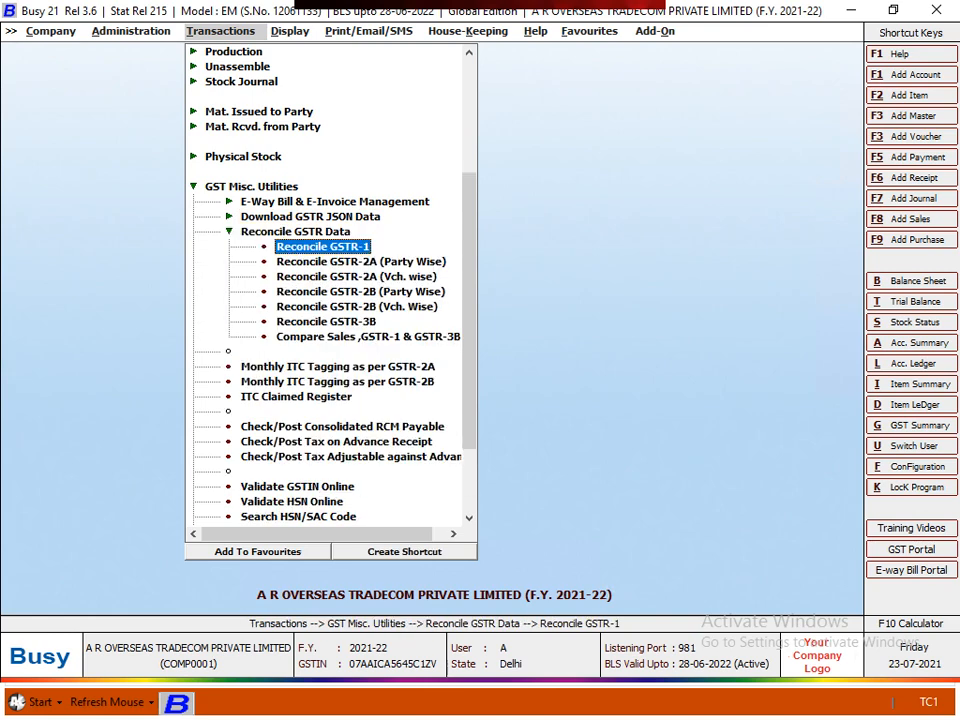
key(Down)
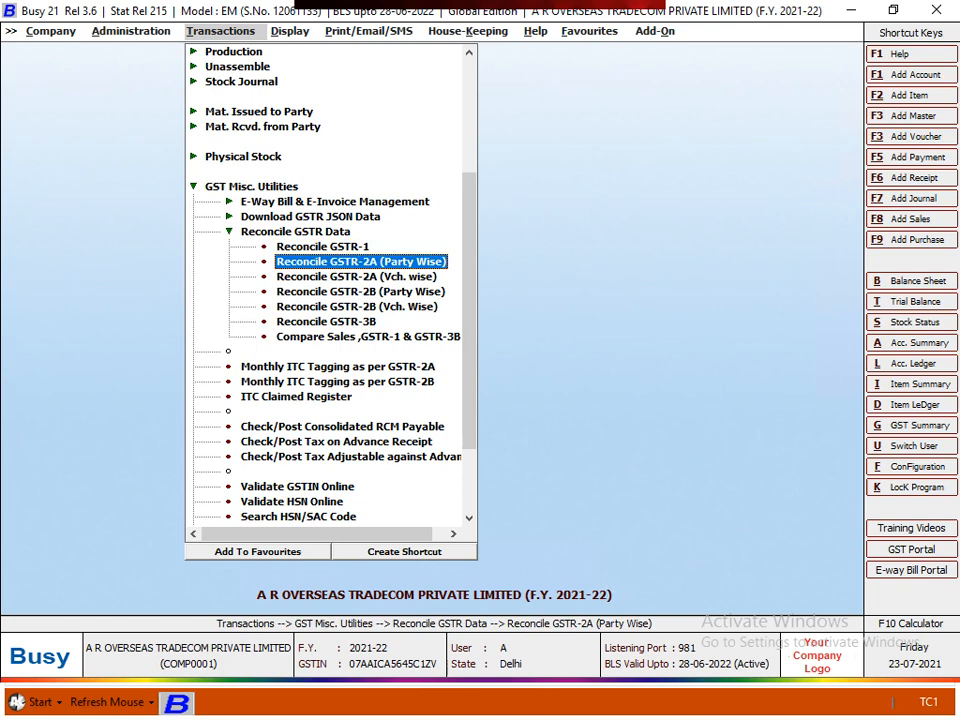
key(Down)
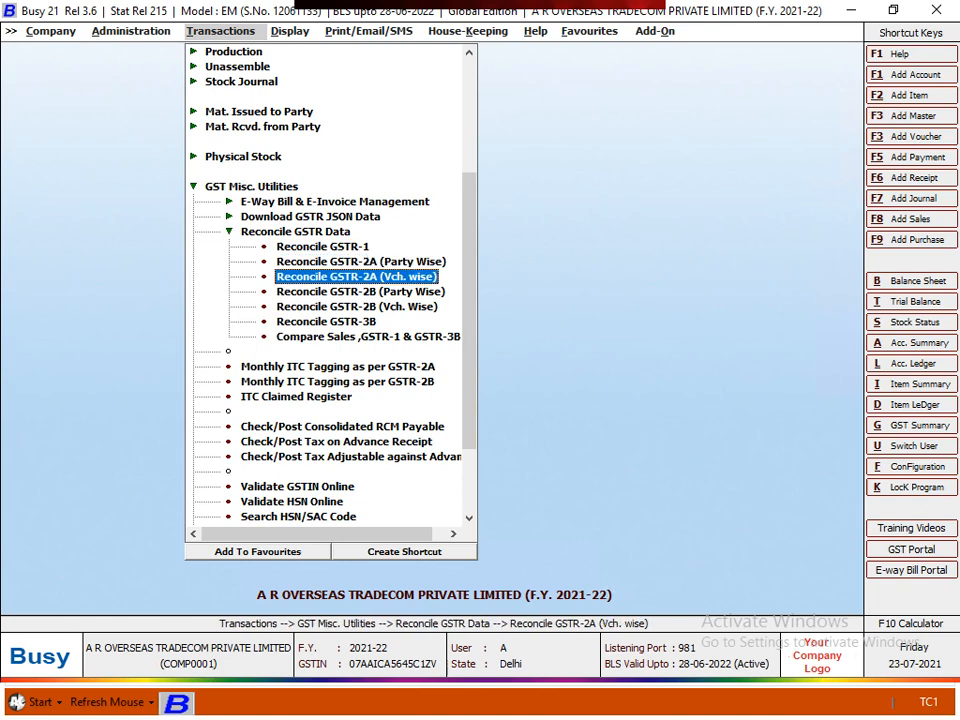
key(Down)
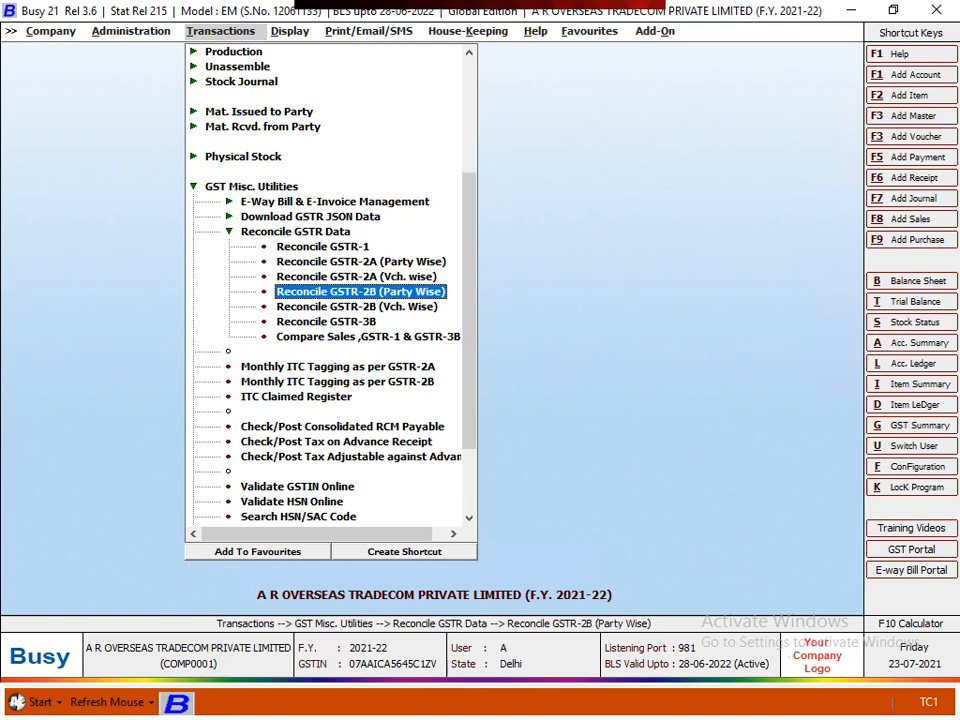
key(Down)
key(Up)
key(Up)
key(Up)
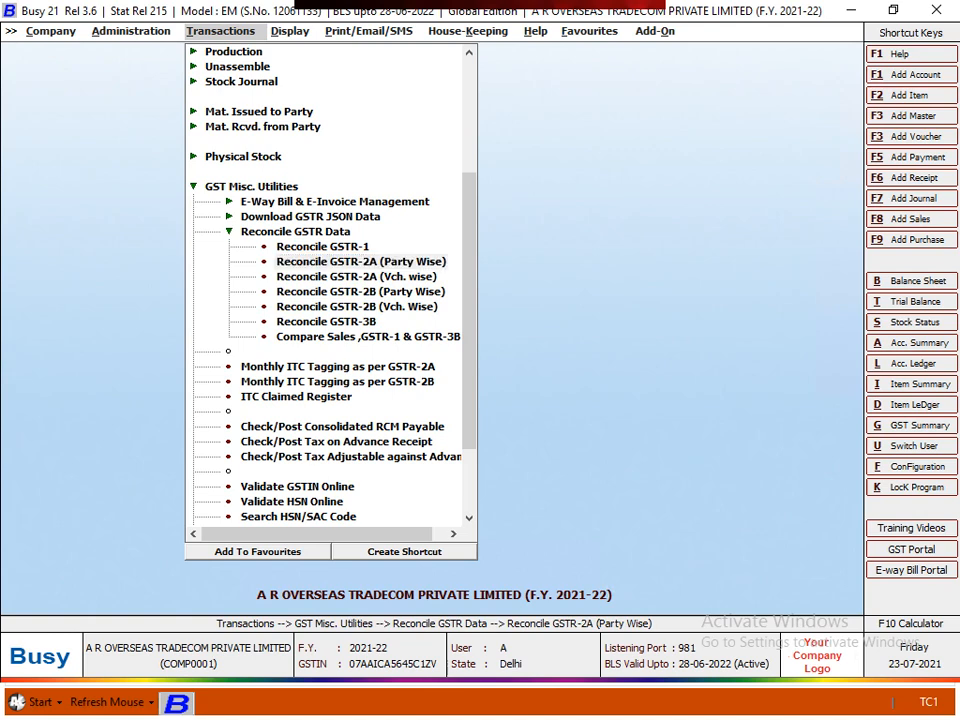
key(Return)
- Set the reconciliation period from April to April, keeping the account filter off and the ignored amount difference at Rs. 1
key(Return)
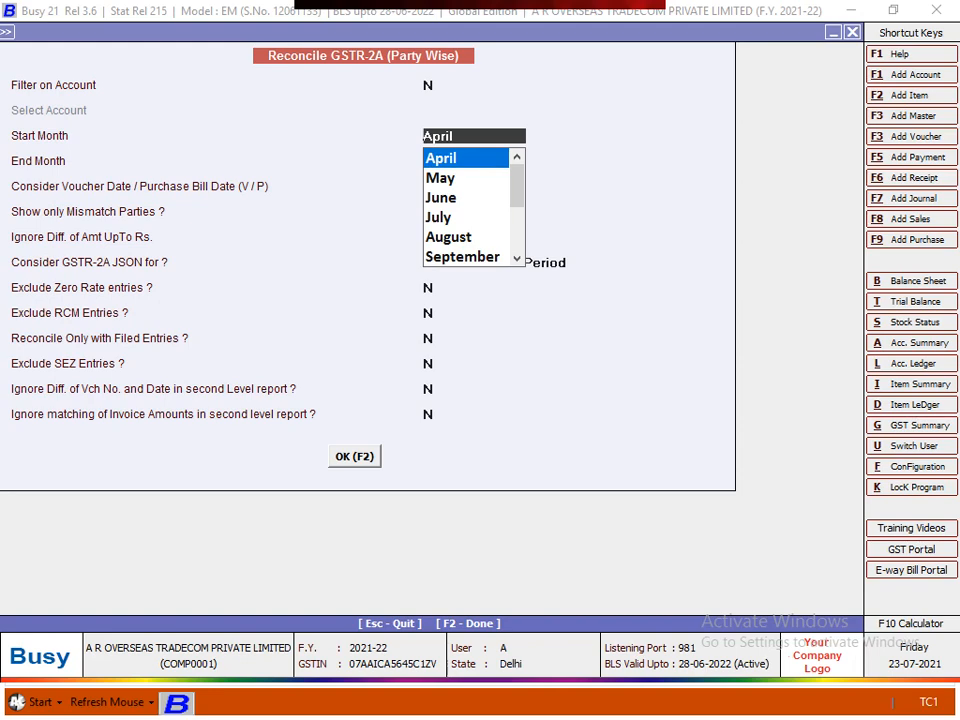
key(Return)
text(APR)
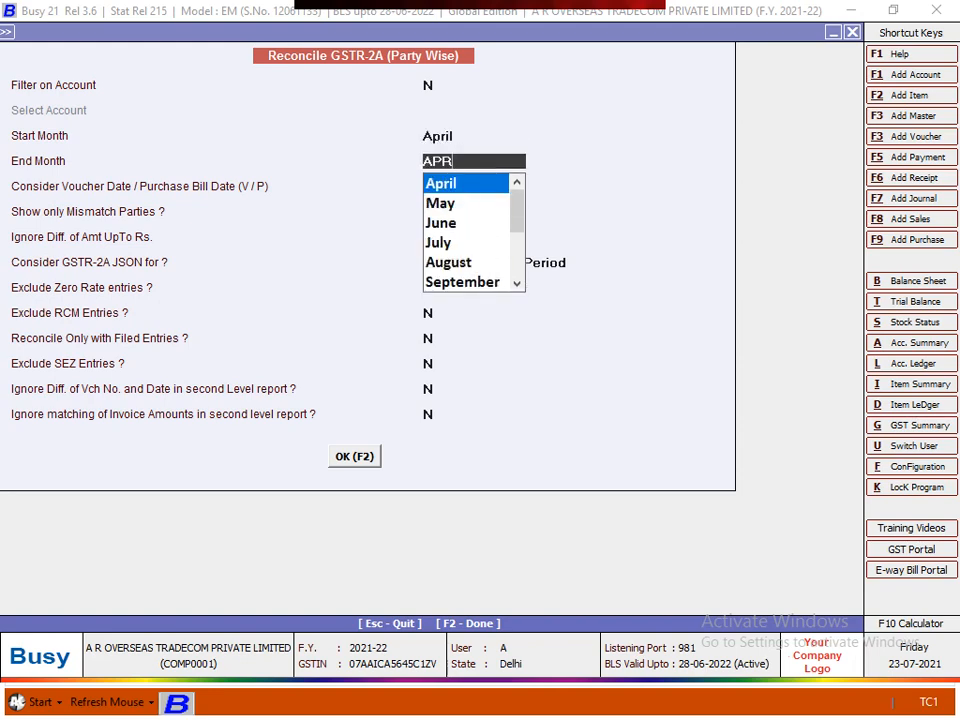
key(Return)
key(Return)
key(Return)
key(Return)
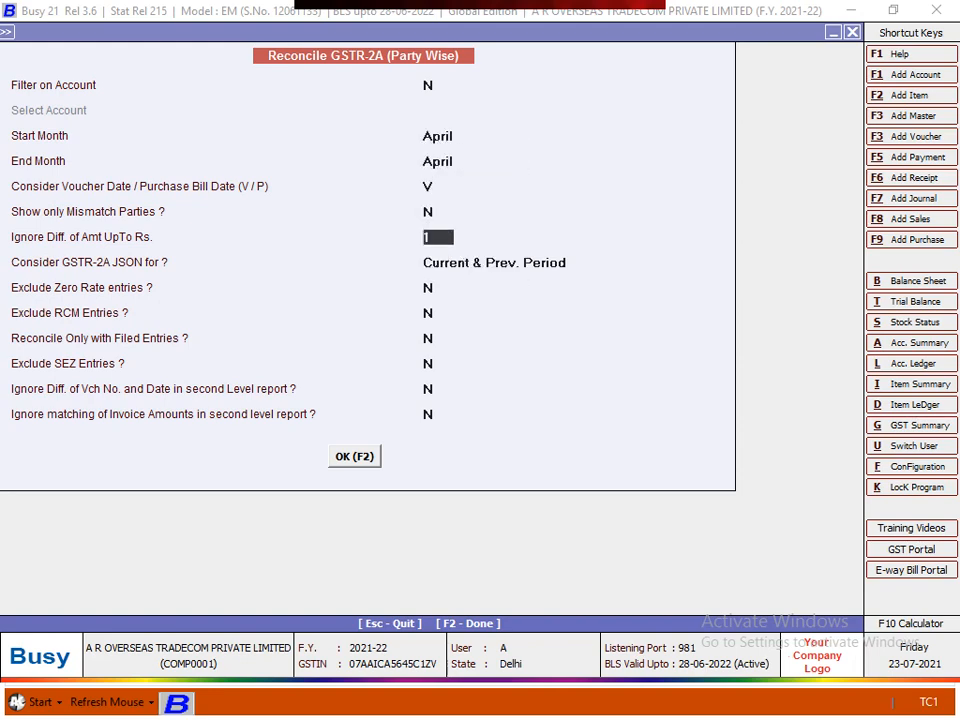
key(Return)
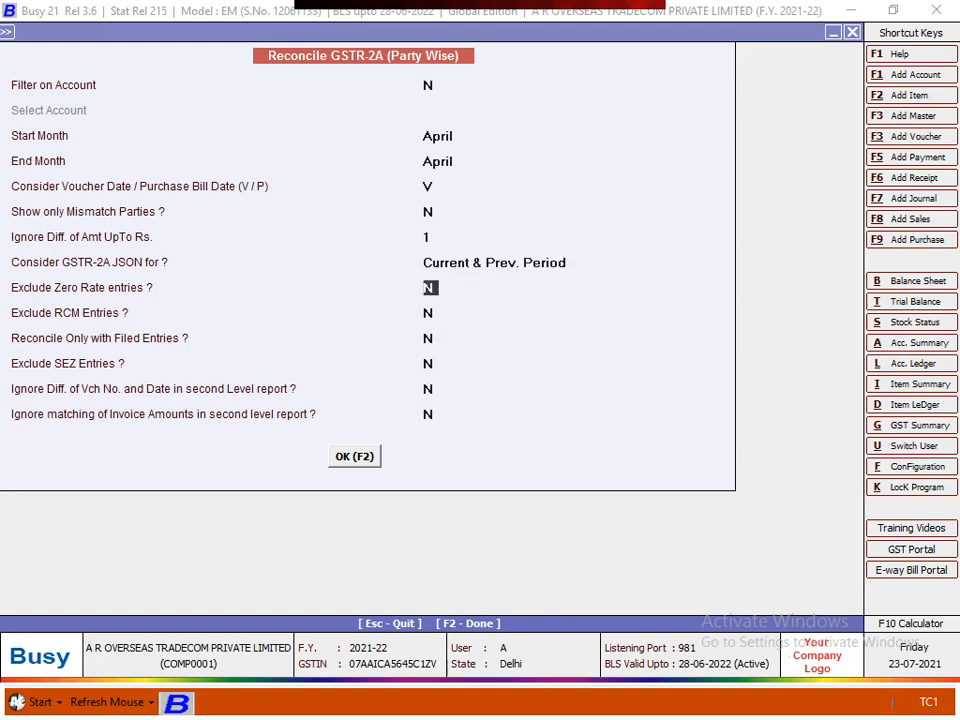
- Set Exclude RCM Entries to Y, keep the remaining options at N, and generate the party-wise GSTR-2A reconciliation report
key(Down)
key(Up)
key(Return)
text(y)
key(Return)
key(Return)
key(Return)
key(Return)
key(Return)
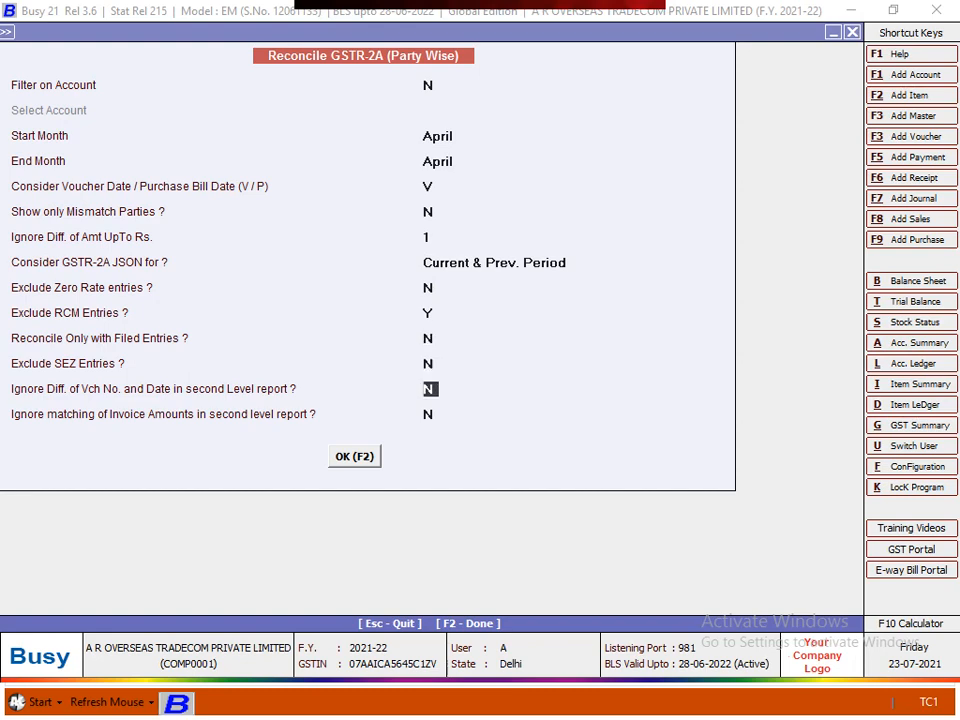
key(Return)
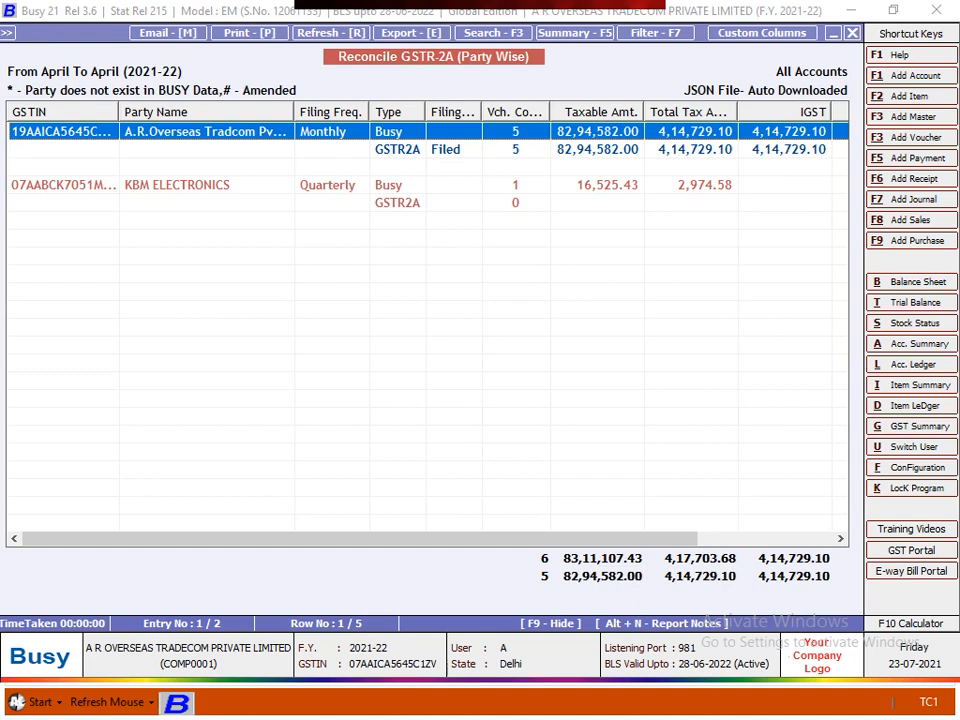
- View the BUSY data and journal voucher for KBM ELECTRONICS, then return to the report and select the A.R.Overseas party row
key(Down)
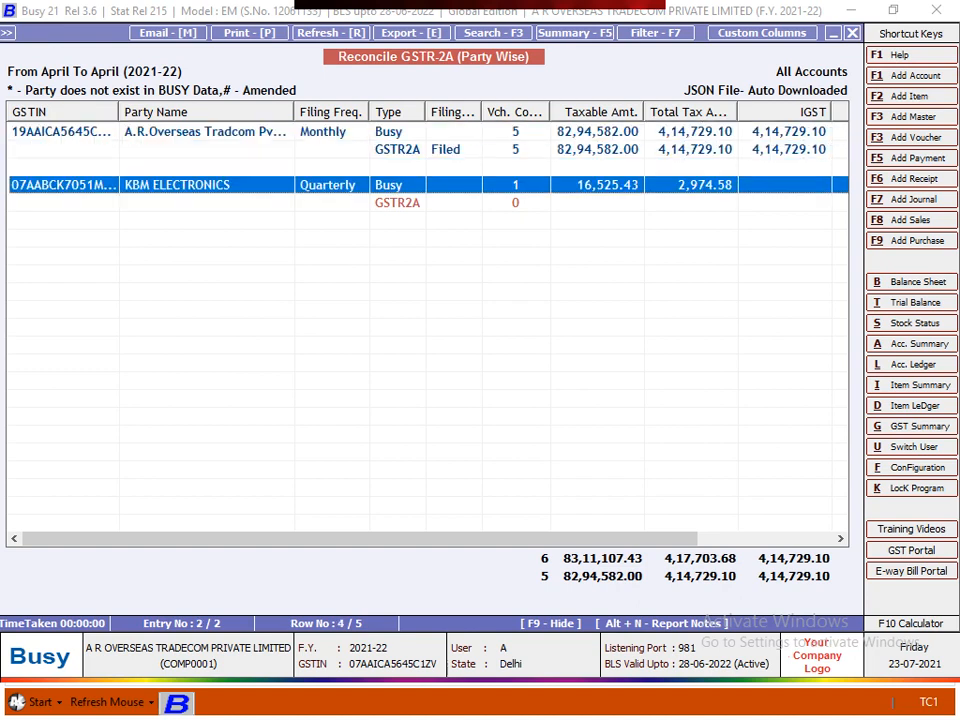
key(Return)
key(Return)
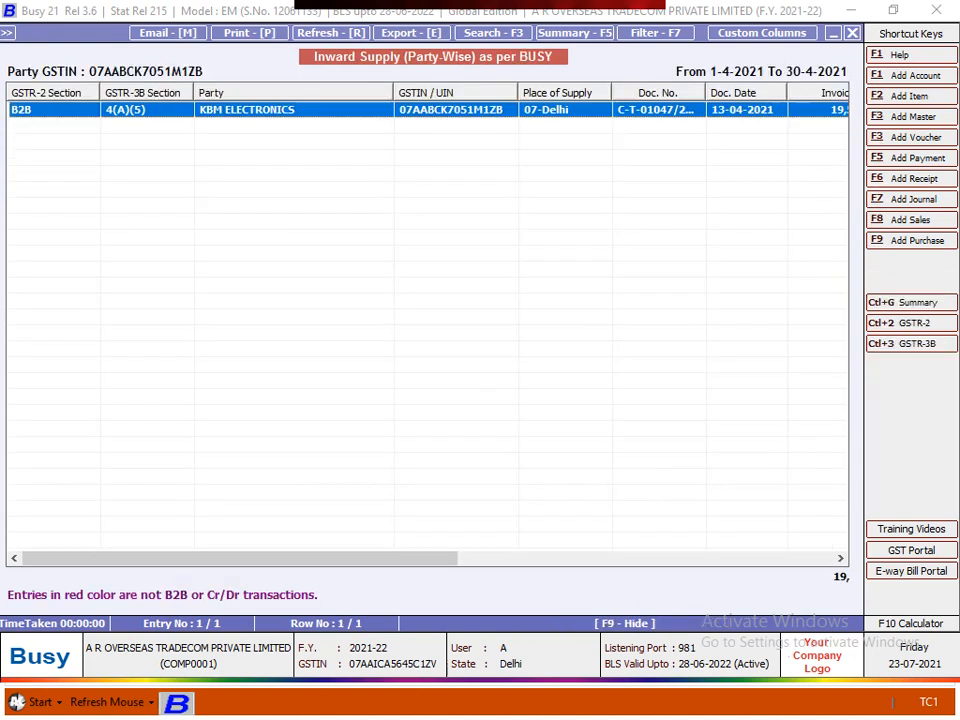
key(Return)
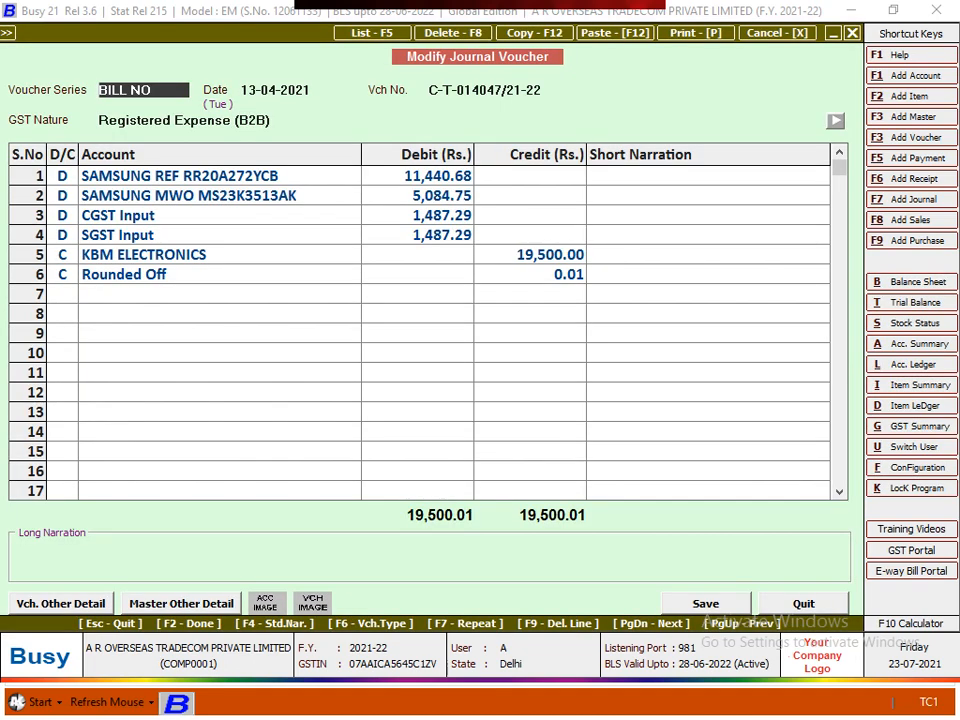
key(Escape)
key(Escape)
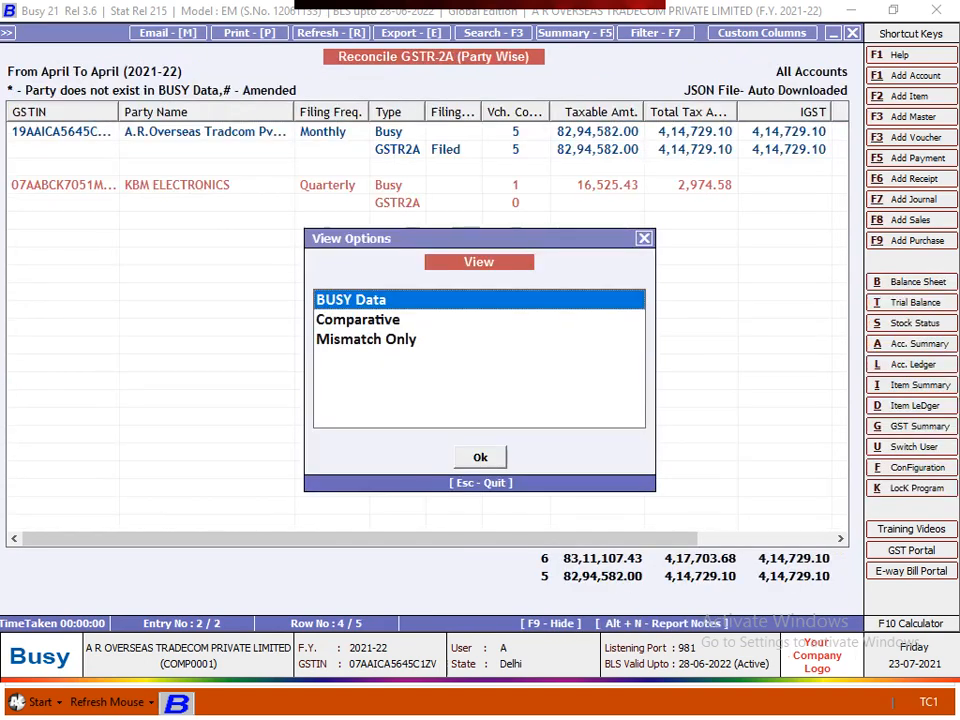
key(Escape)
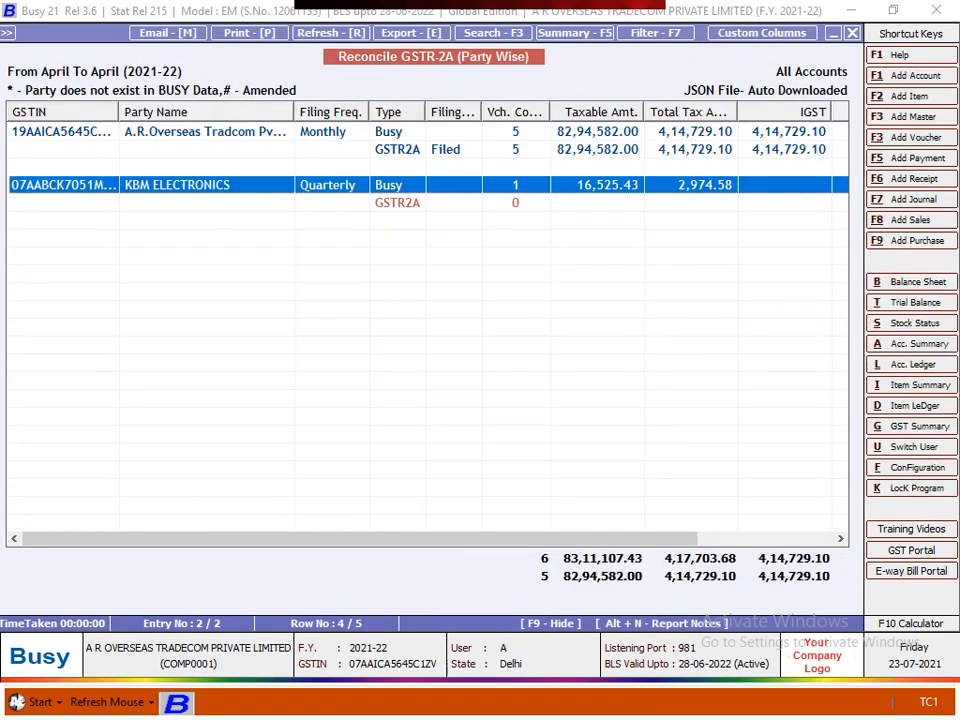
key(Up)
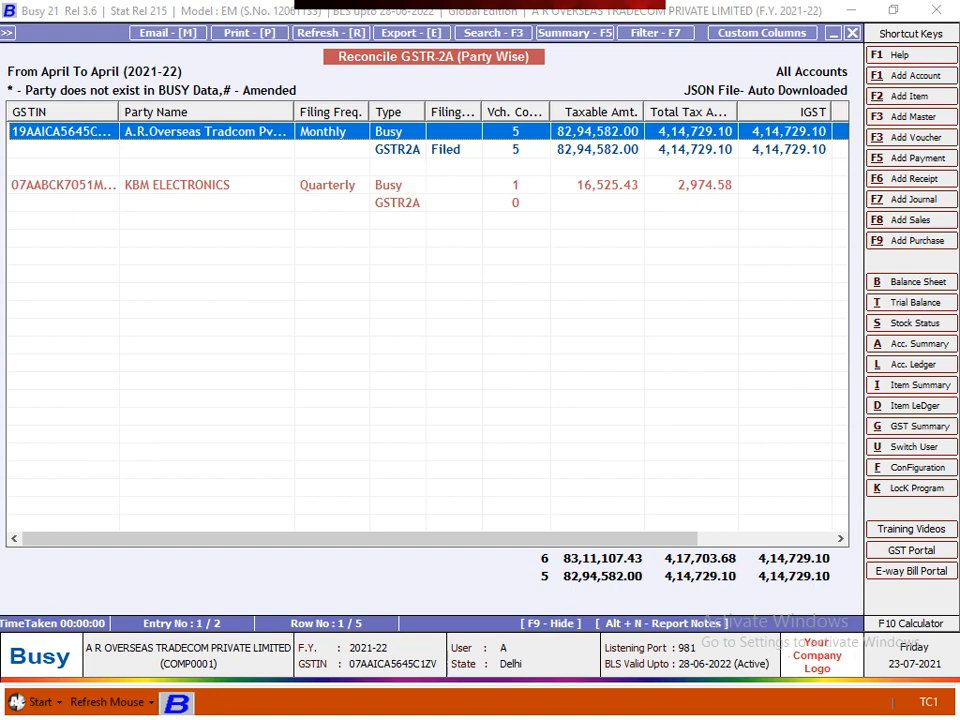
- Compare the Busy and GSTR2A entries, filing status and tax amounts of A.R.Overseas and KBM ELECTRONICS in the party-wise report
mouse_move(400, 539)
mouse_down()
mouse_move(535, 539)
mouse_move(400, 539)
mouse_up()
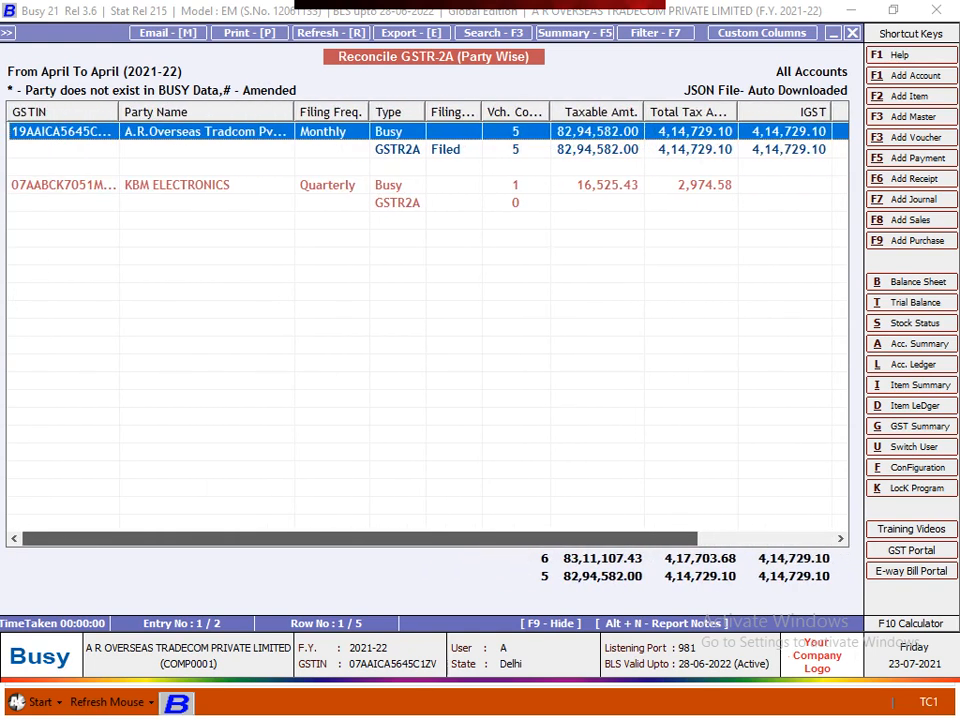
click(205, 185)
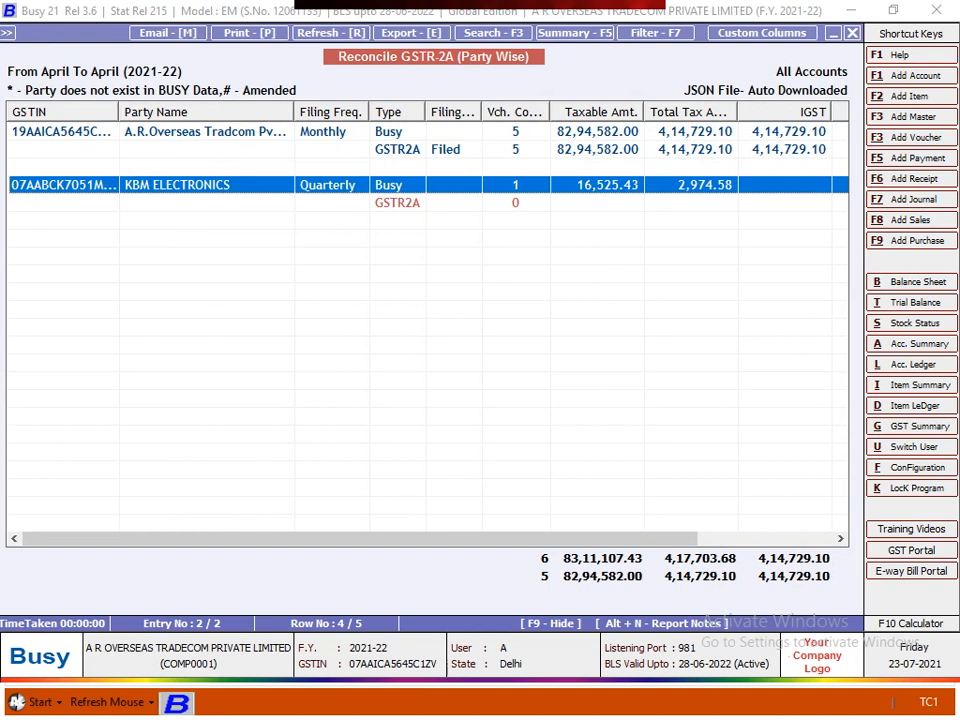
click(205, 132)
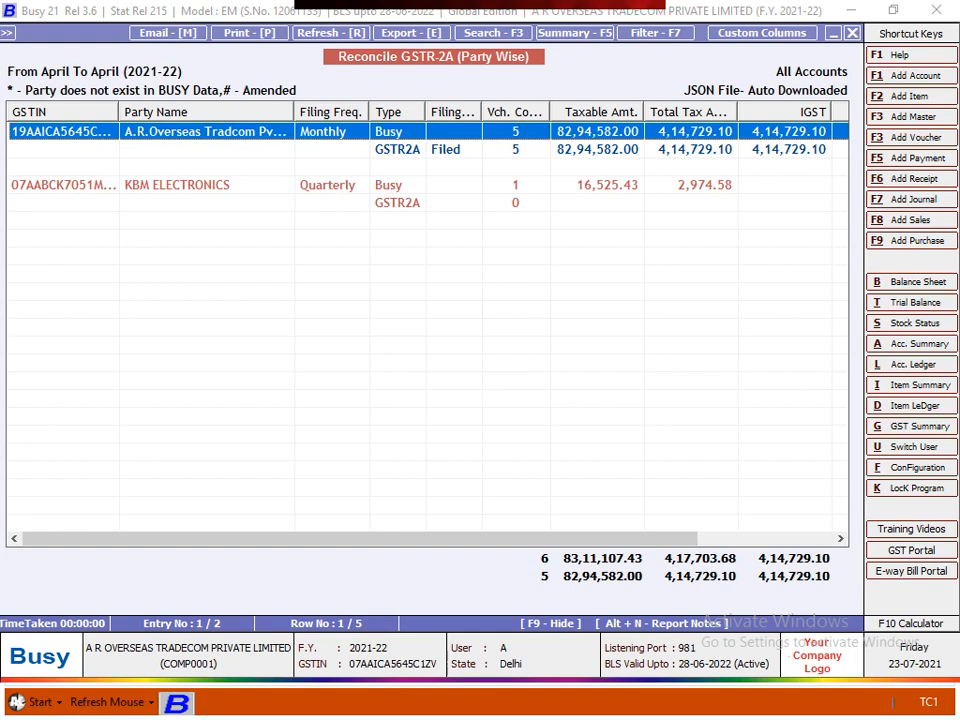
click(205, 185)
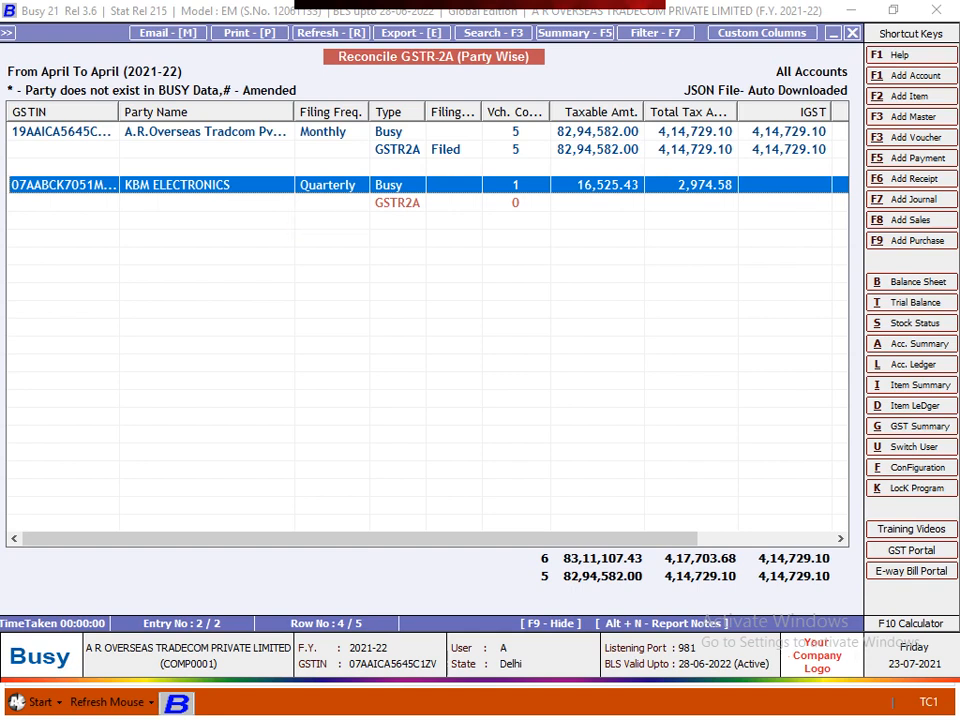
key(Up)
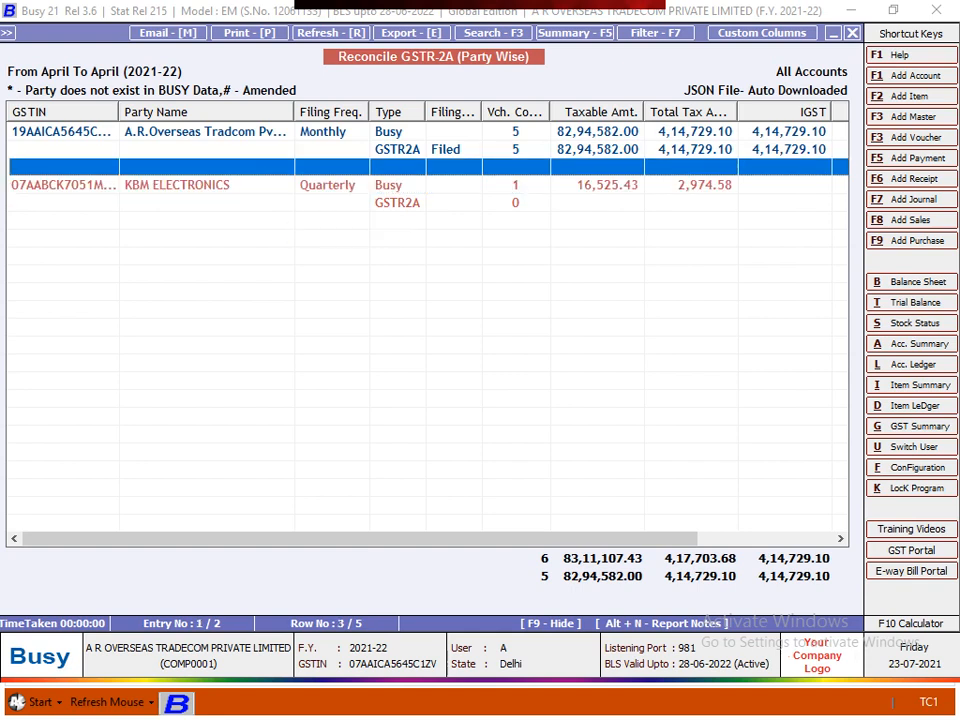
key(Down)
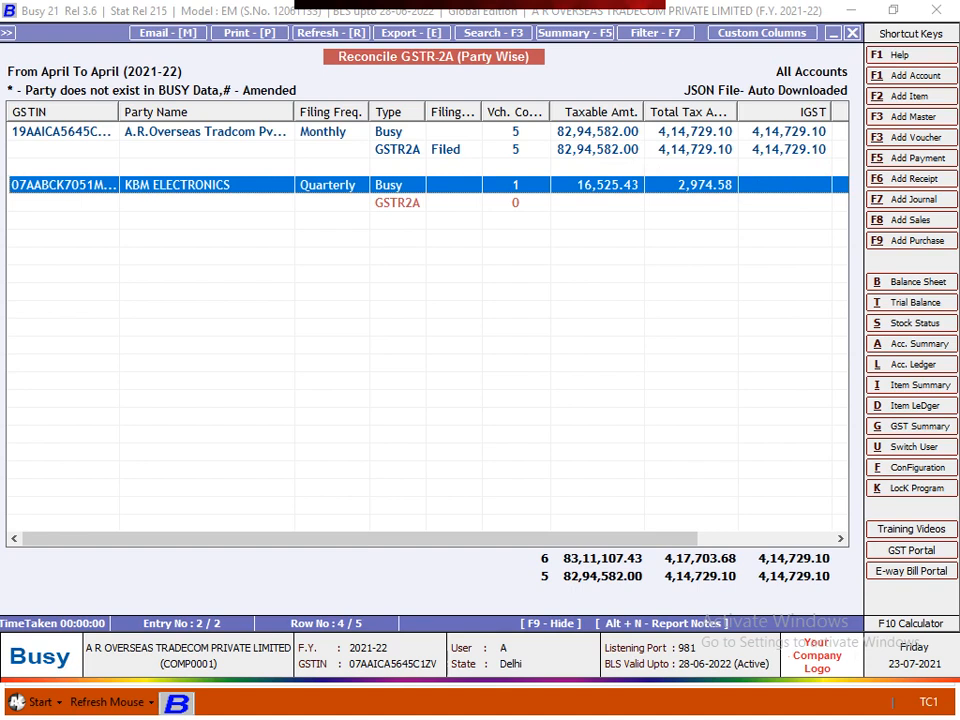
key(Up)
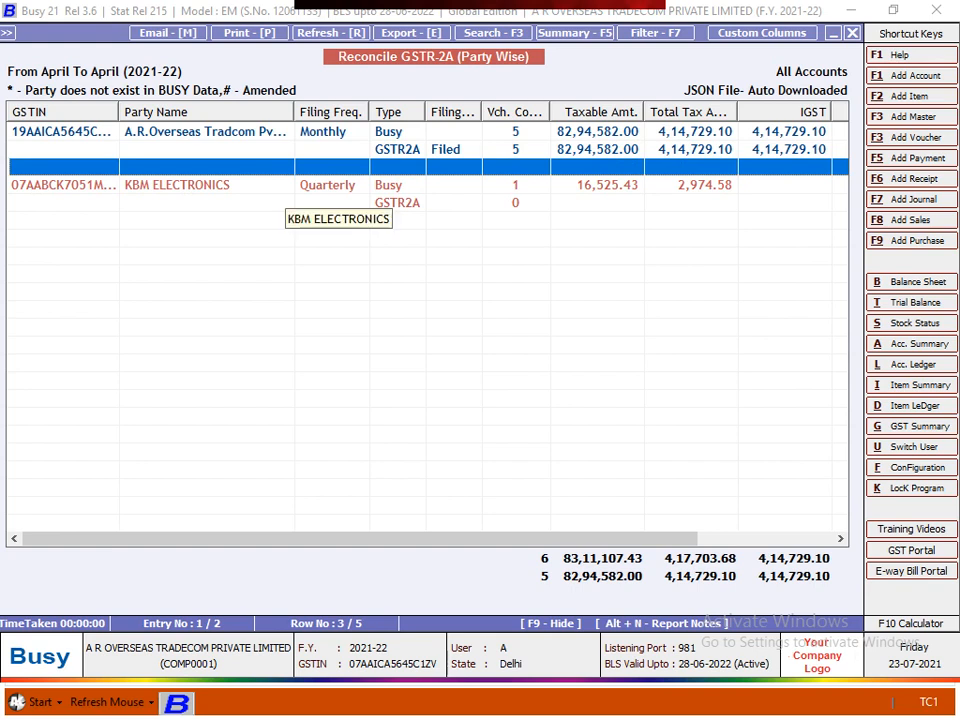
key(Down)
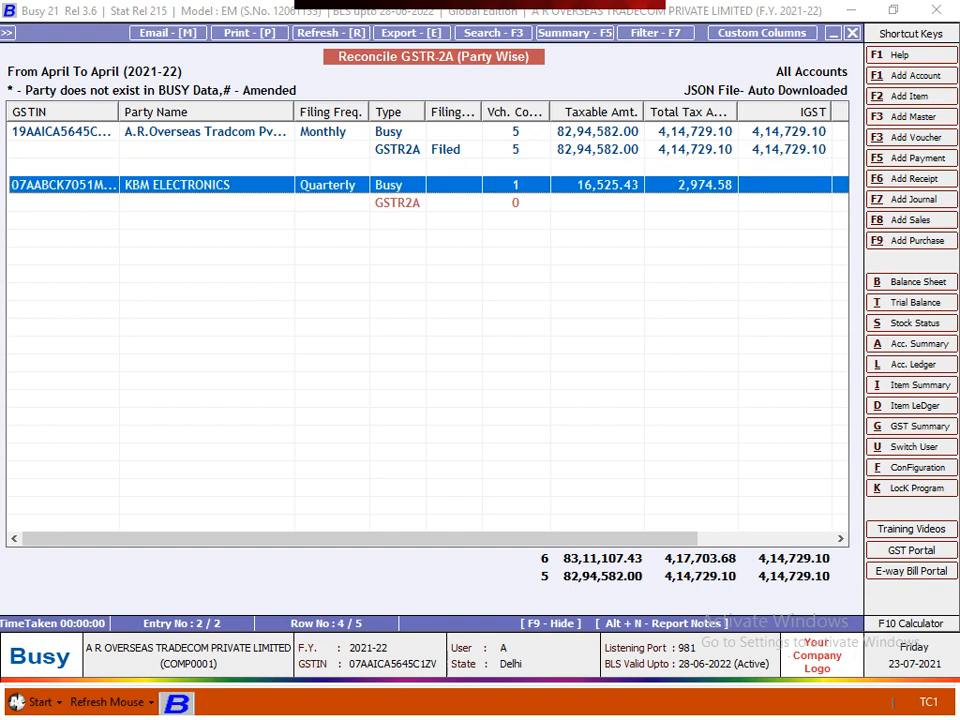
key(Up)
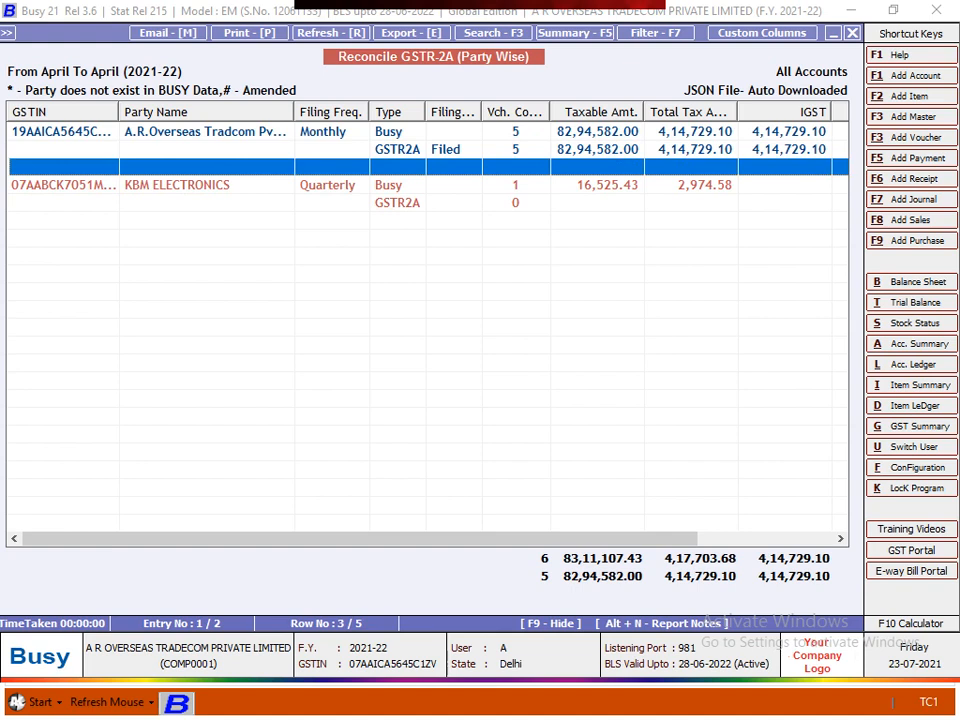
key(Down)
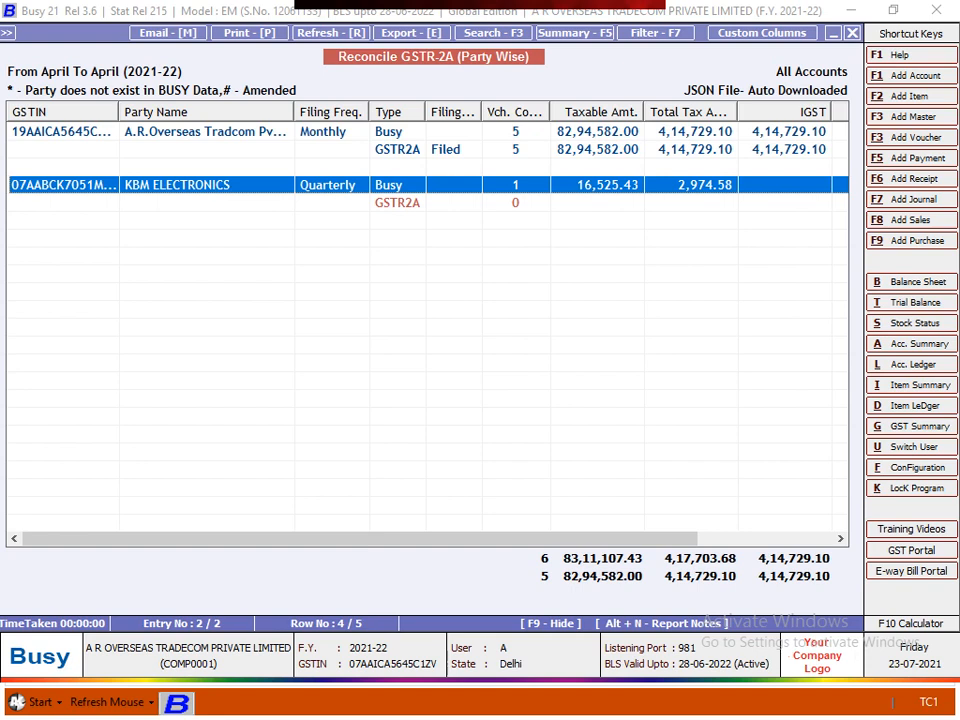
key(Up)
key(Down)
key(Up)
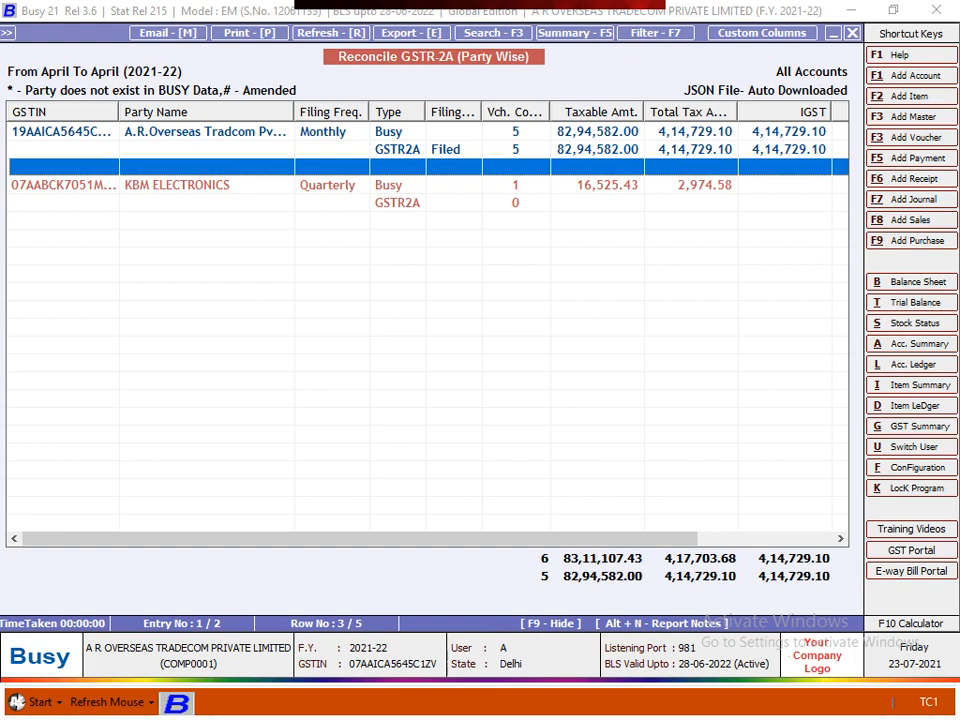
key(Up)
key(Up)
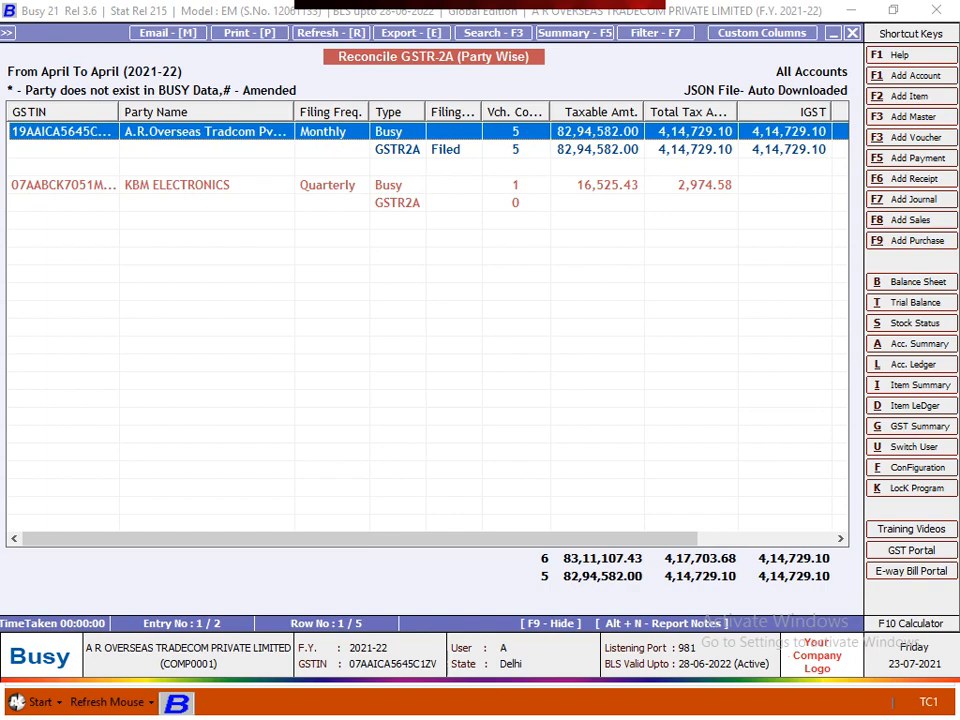
- Close the party-wise GSTR-2A report and open the party-wise GSTR-2B reconciliation
key(Escape)
key(Escape)
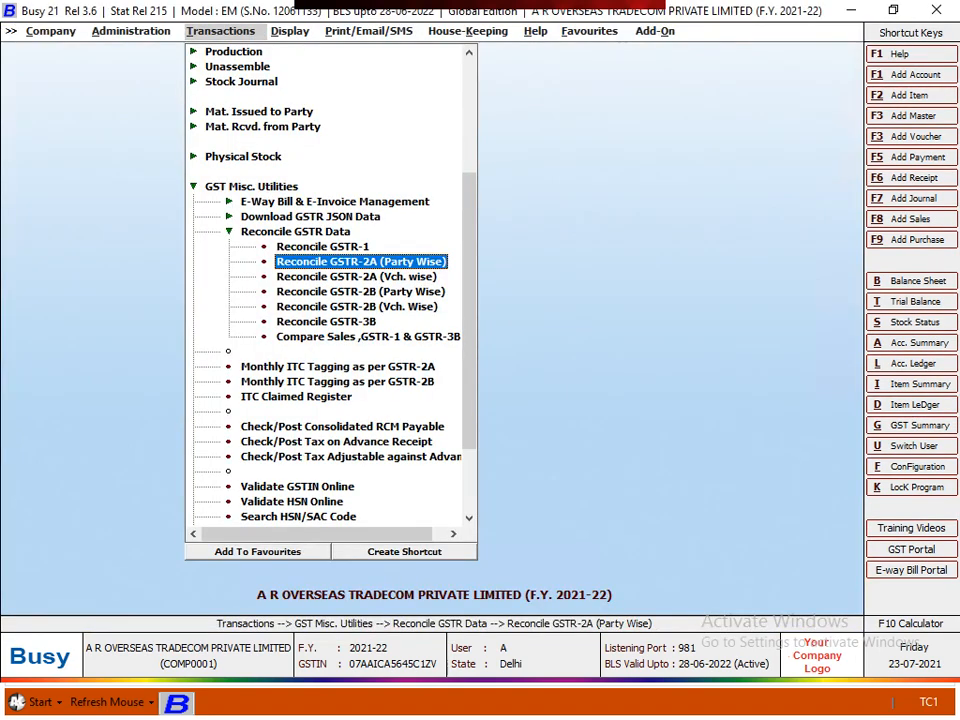
key(Down)
key(Down)
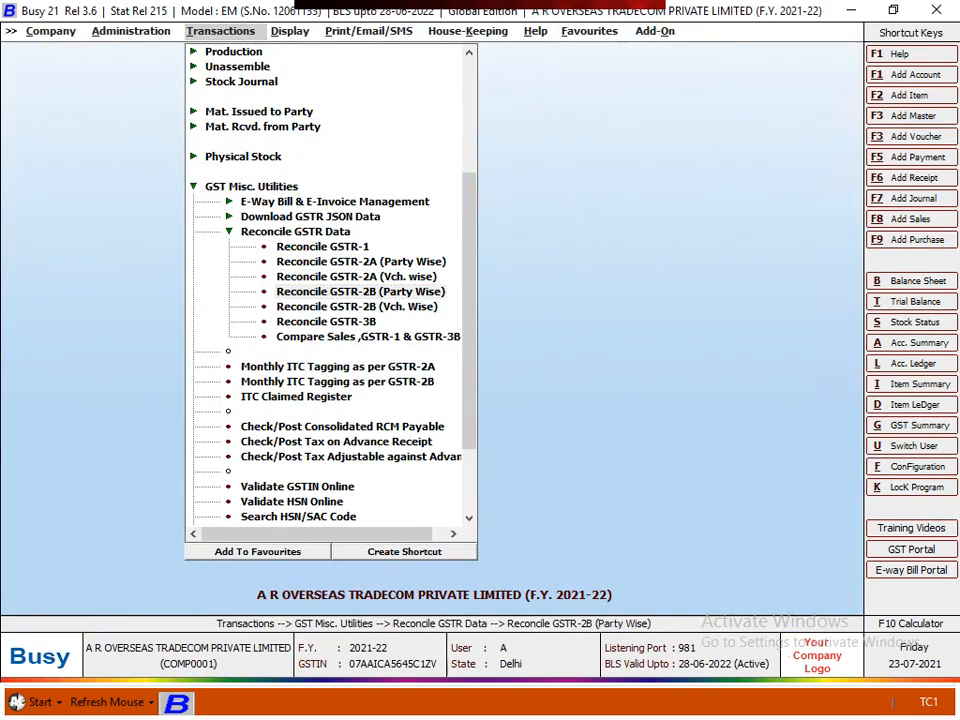
key(Return)
- Set the GSTR-2B reconciliation period from April to April, keep the other options unchanged, and run the reconciliation
key(Return)
key(Return)
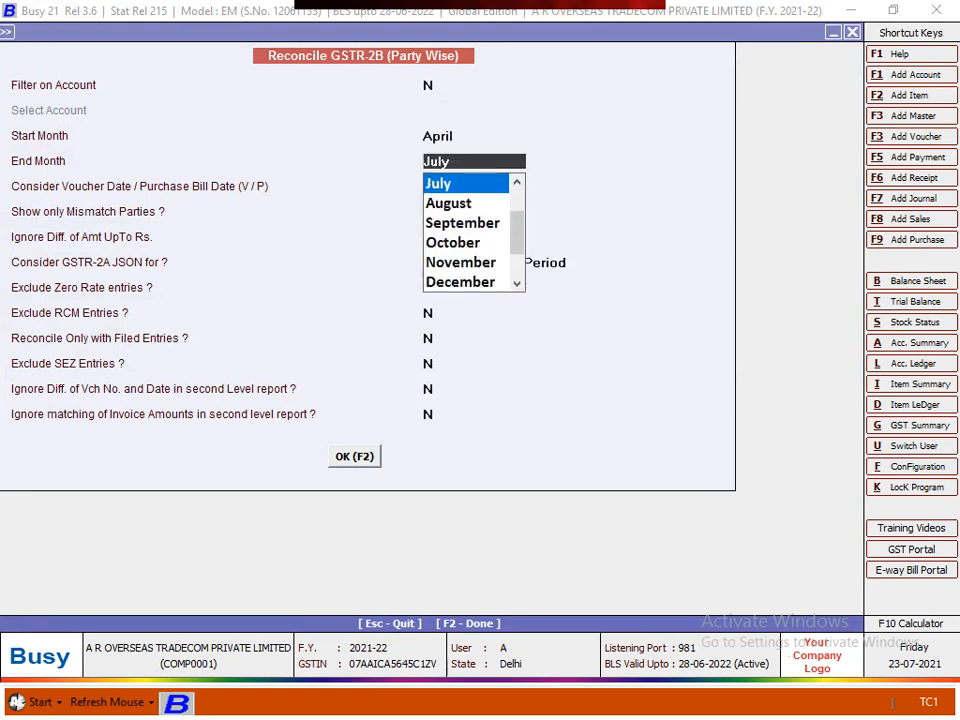
text(apri)
key(Return)
key(Return)
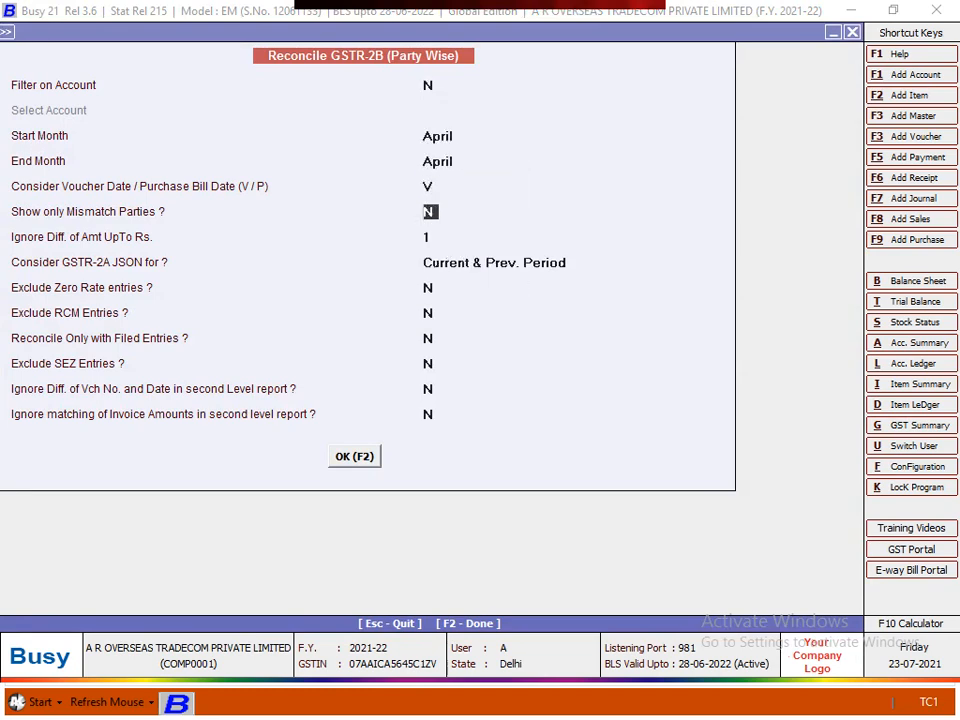
key(F2)
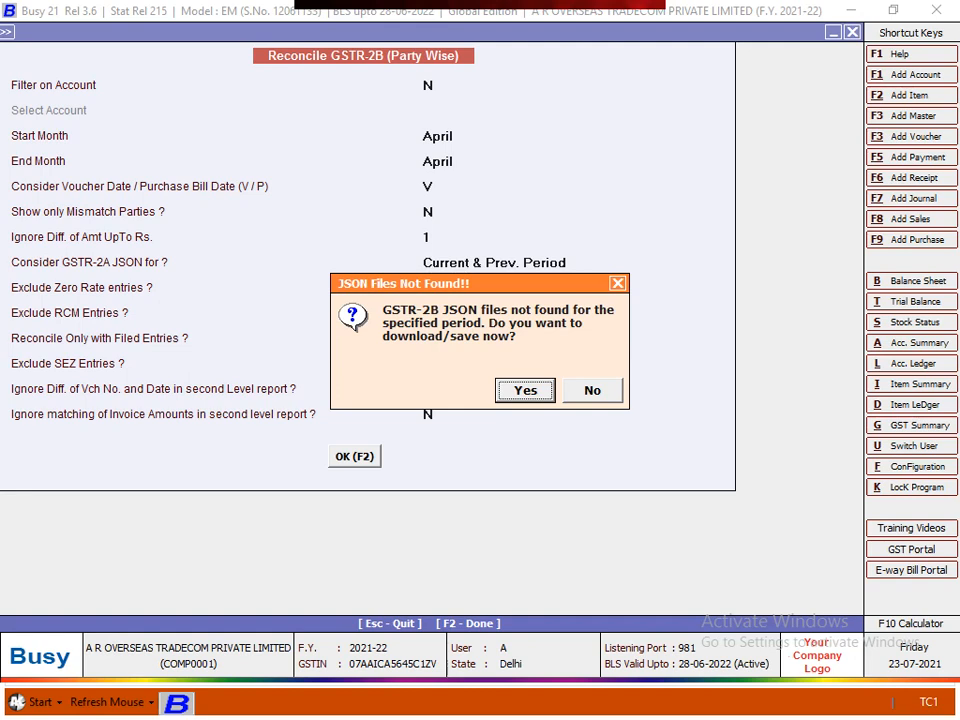
- Try to download the April GSTR-2B data in Auto Download mode, cancel the OTP entry, and leave the GSTR-2B screens
key(Return)
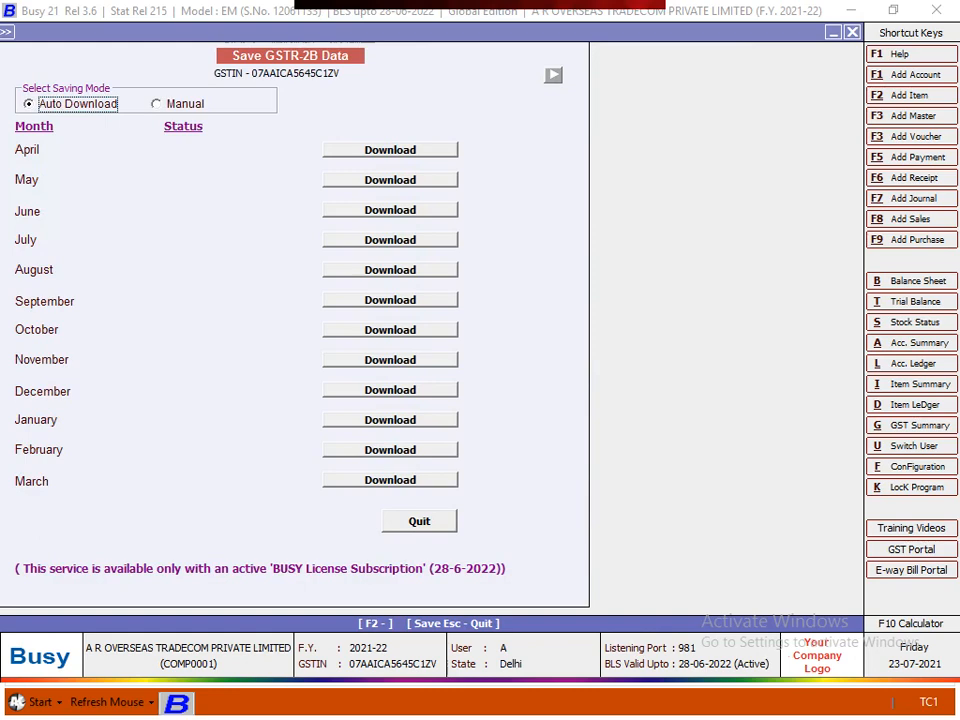
key(Return)
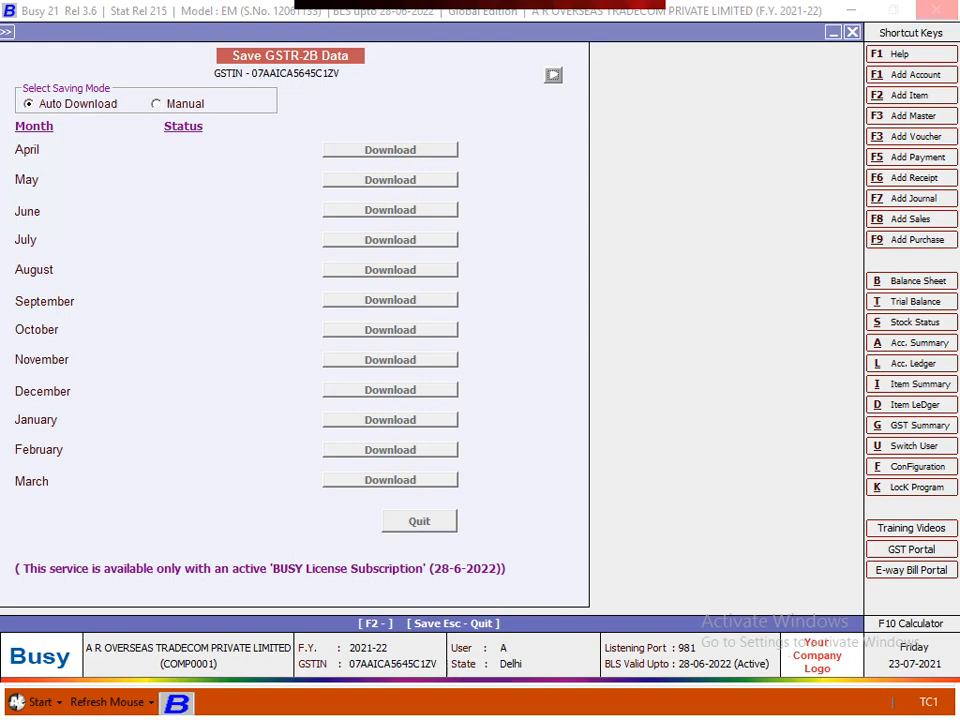
key(Return)
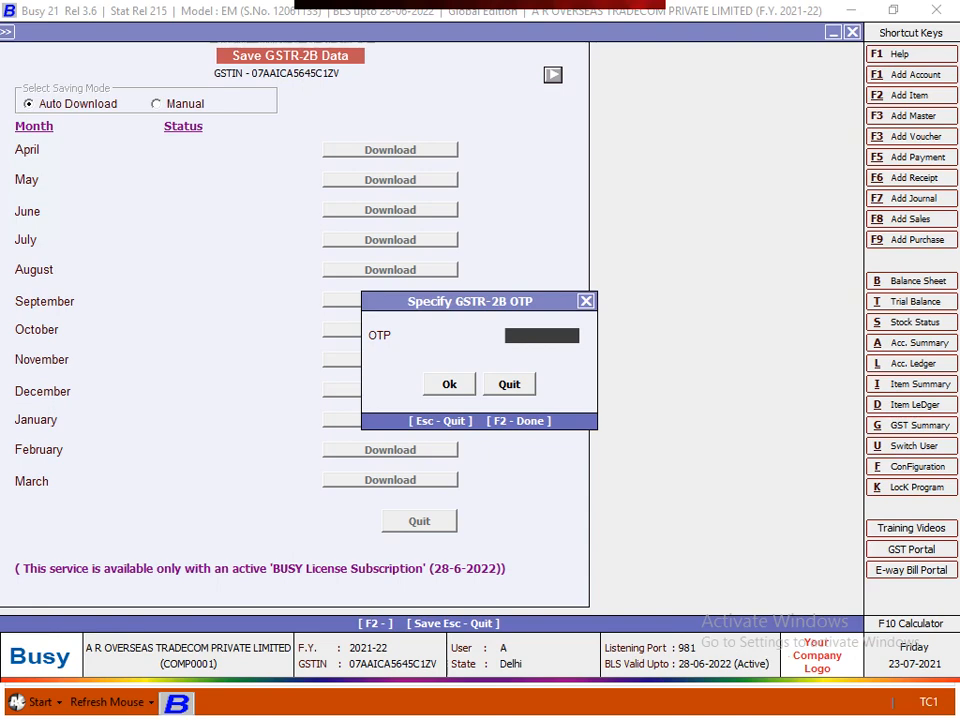
key(Escape)
key(Escape)
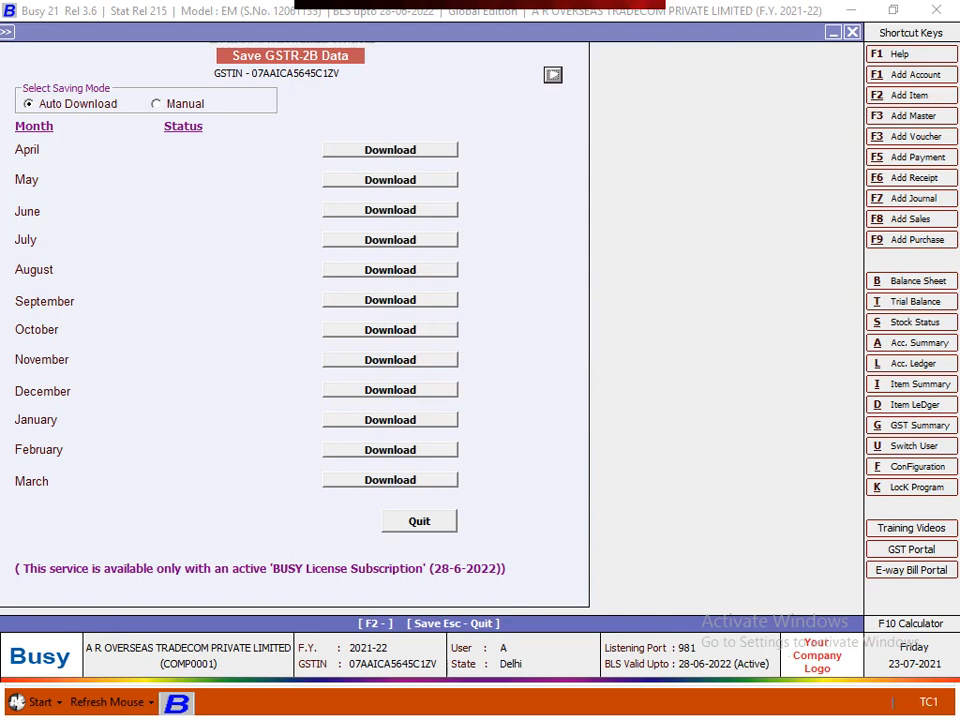
key(Escape)
key(Escape)
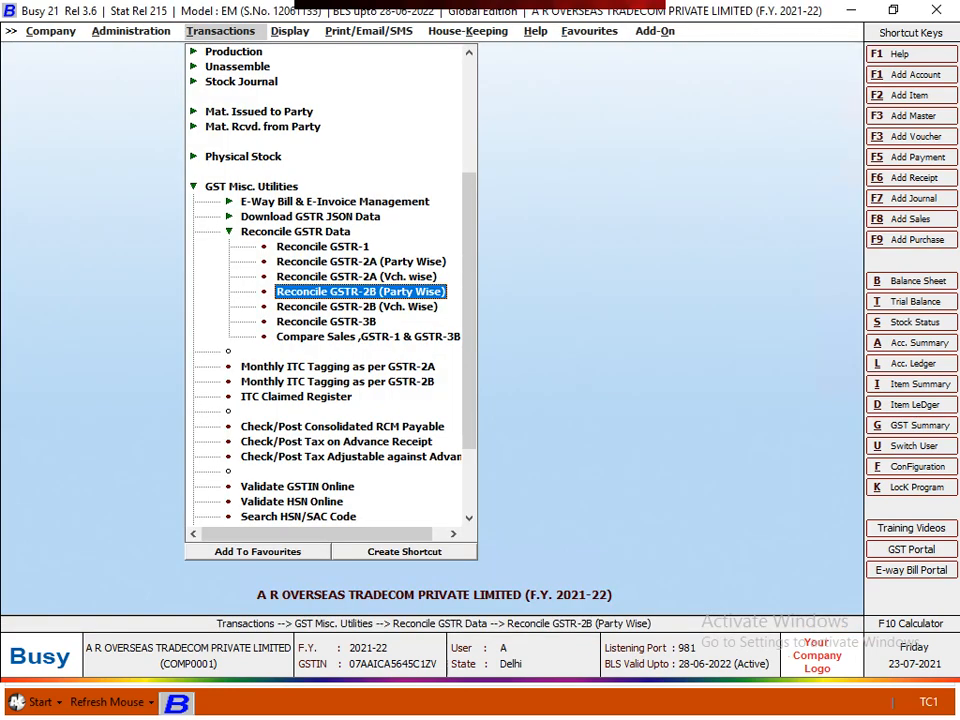
- Open Generate/Print E-Way Bill under E-Way Bill & E-Invoice Management with the Automatic generation option
key(Escape)
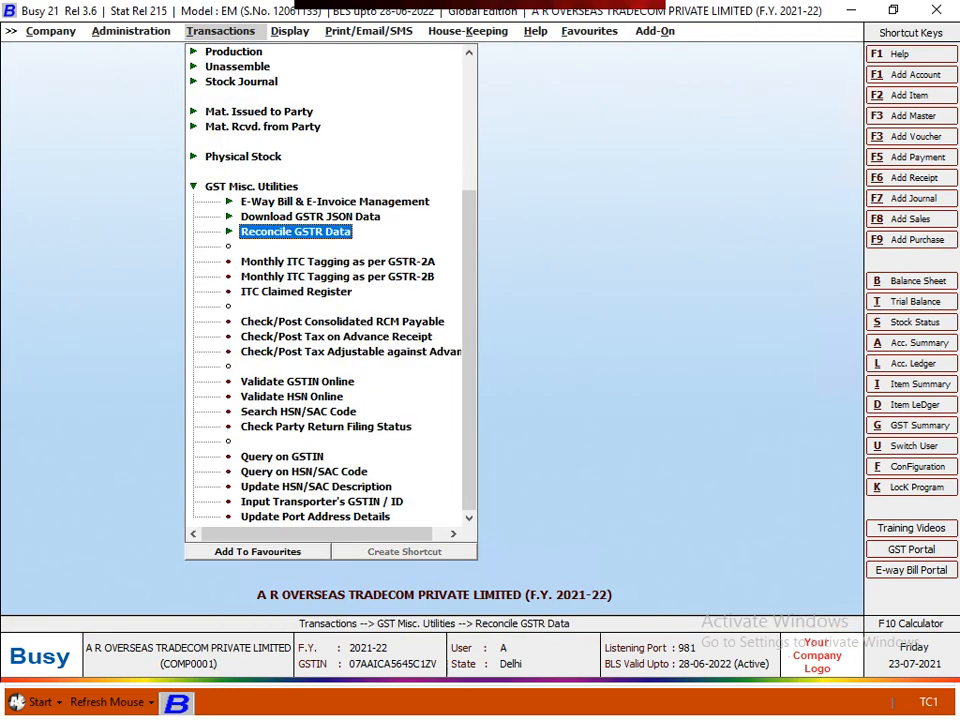
key(Up)
key(Up)
key(Up)
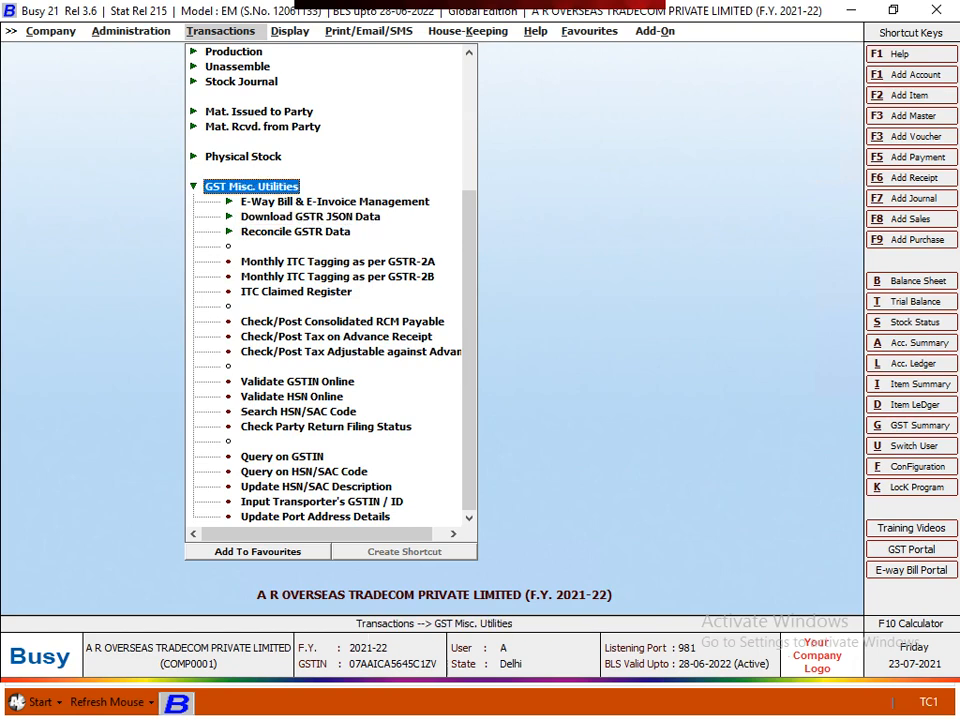
key(Down)
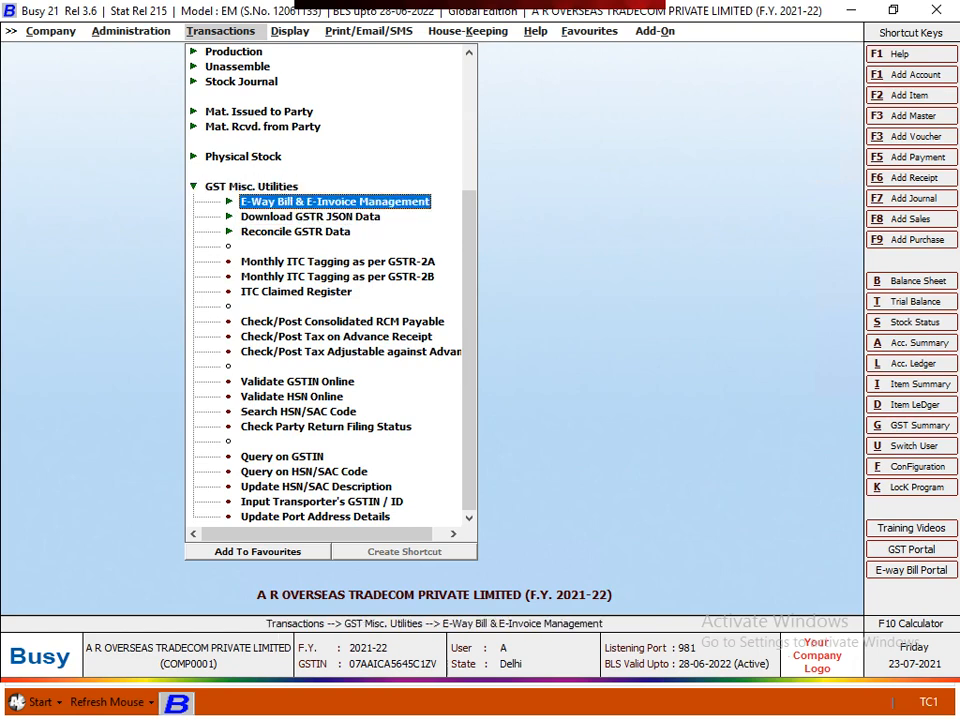
key(Up)
key(Down)
key(Return)
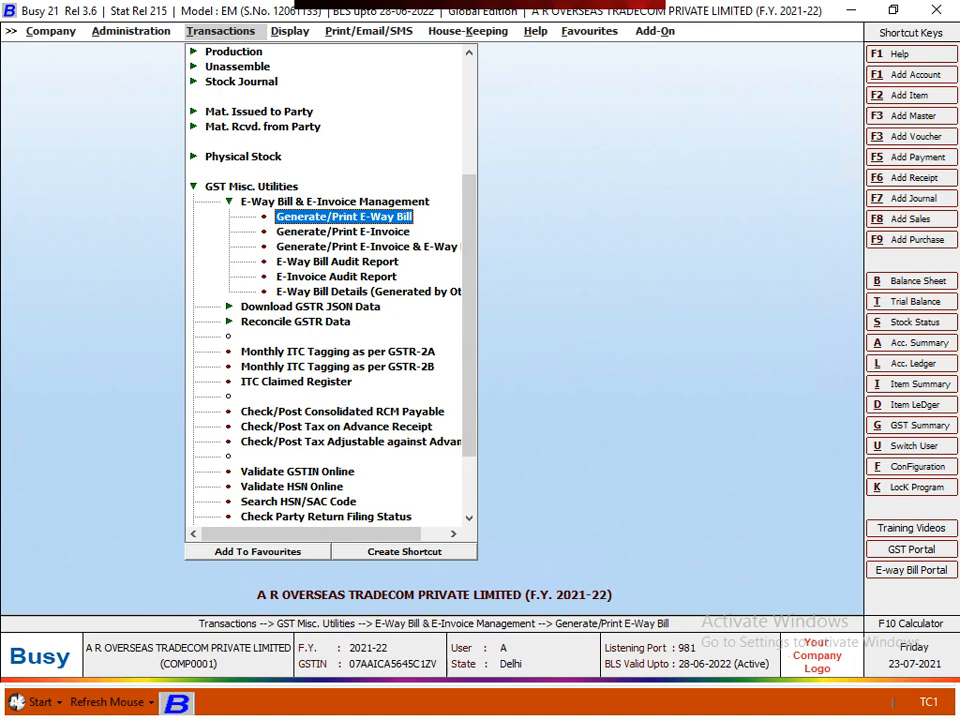
key(Return)
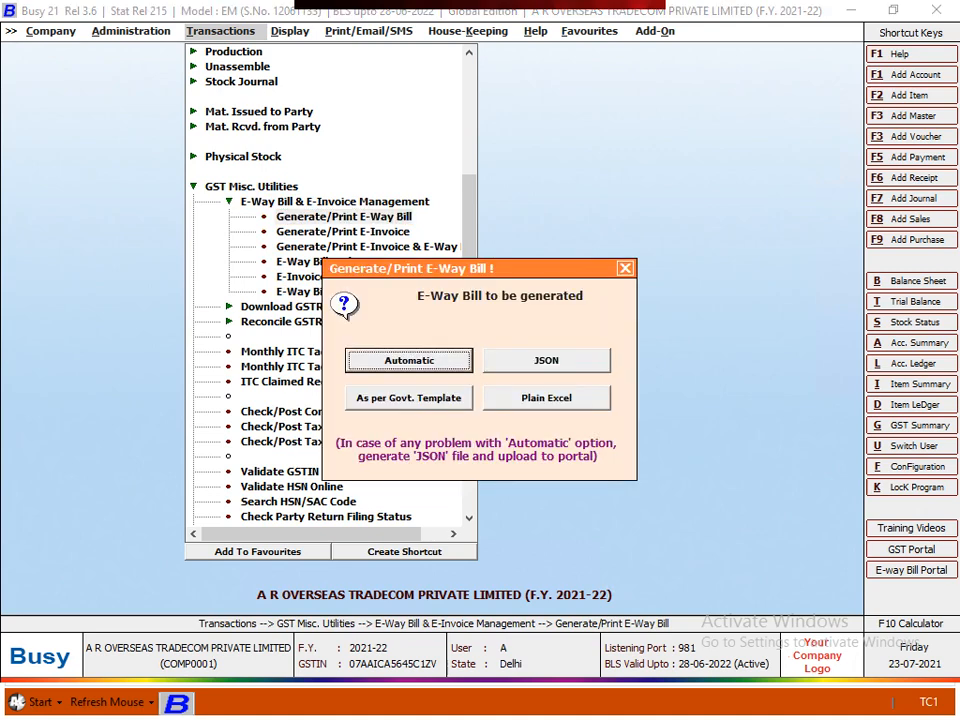
key(Return)
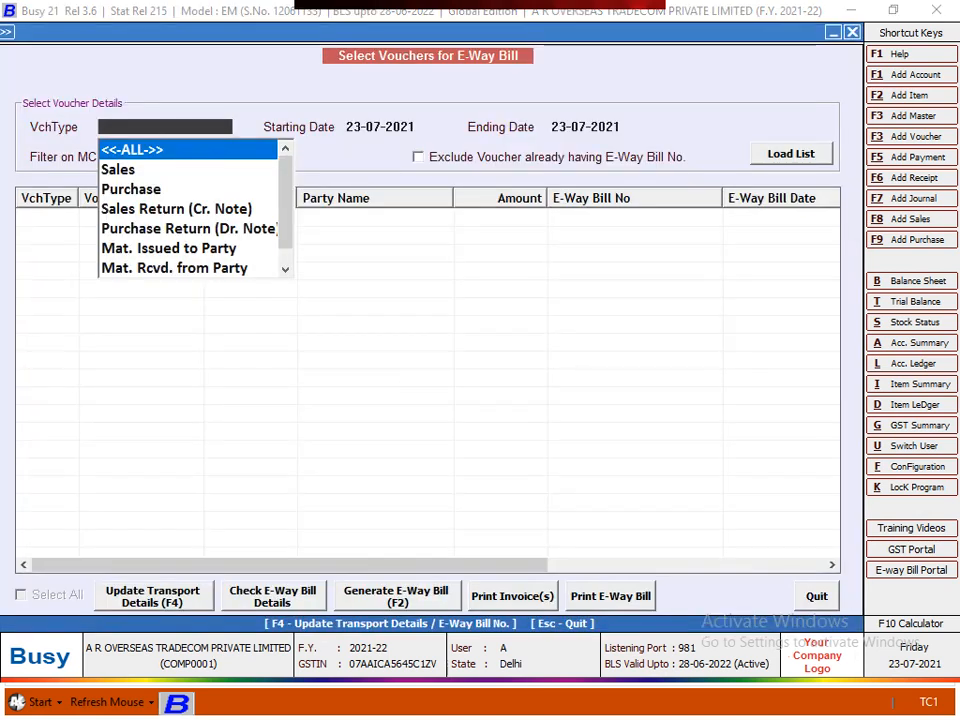
- Load the Sales vouchers dated 01-07-2021 to 23-07-2021 for e-way bill generation
key(Down)
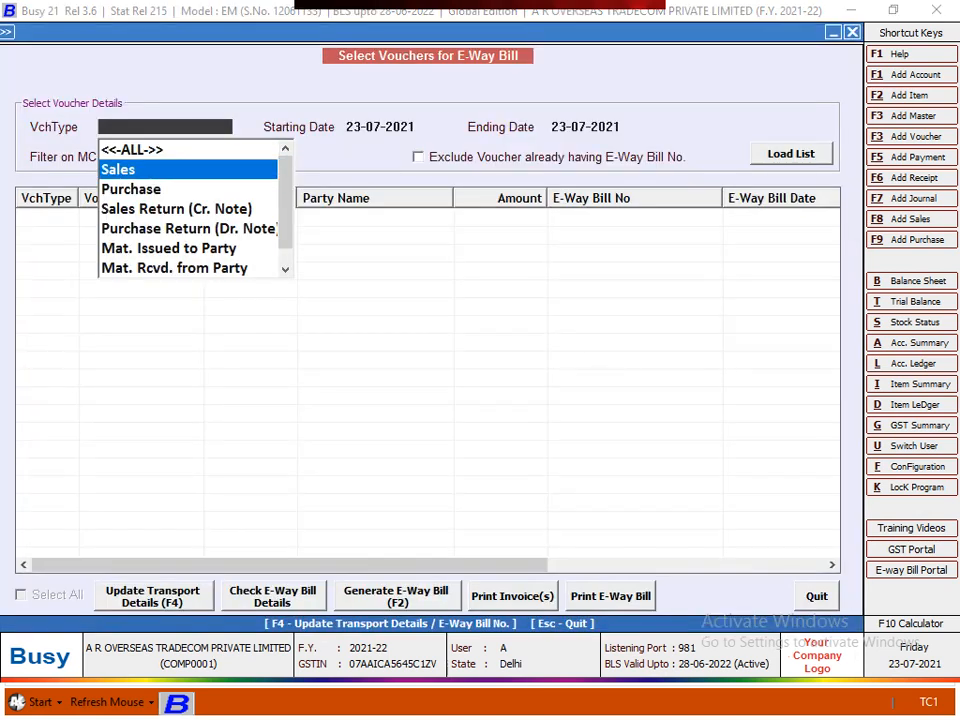
key(Up)
key(Down)
key(Up)
key(Down)
key(Return)
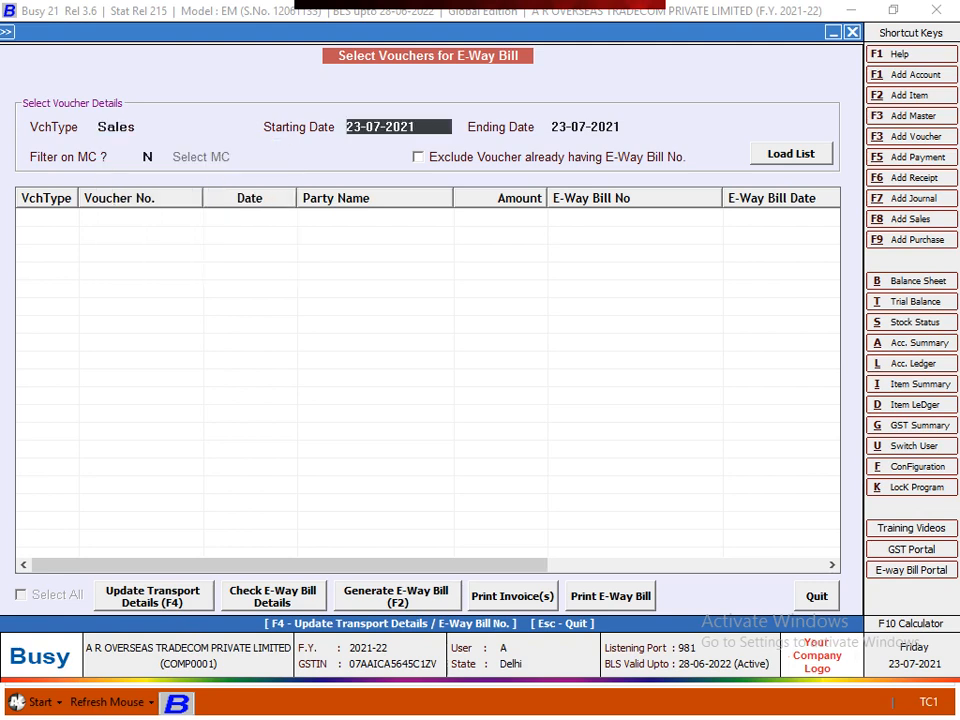
text(1-7)
key(Return)
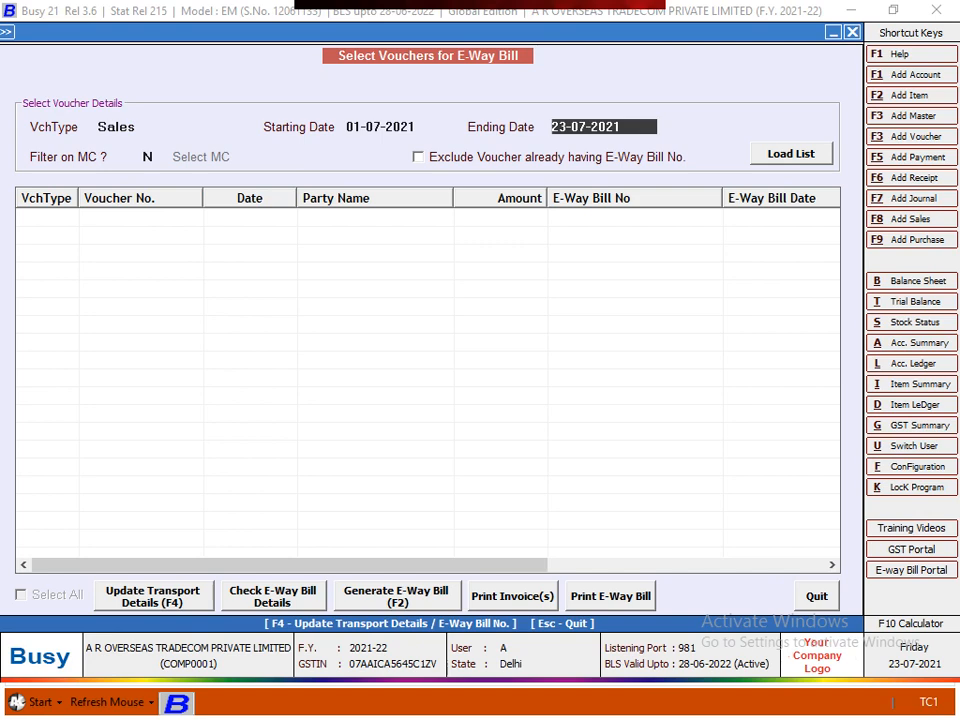
key(Return)
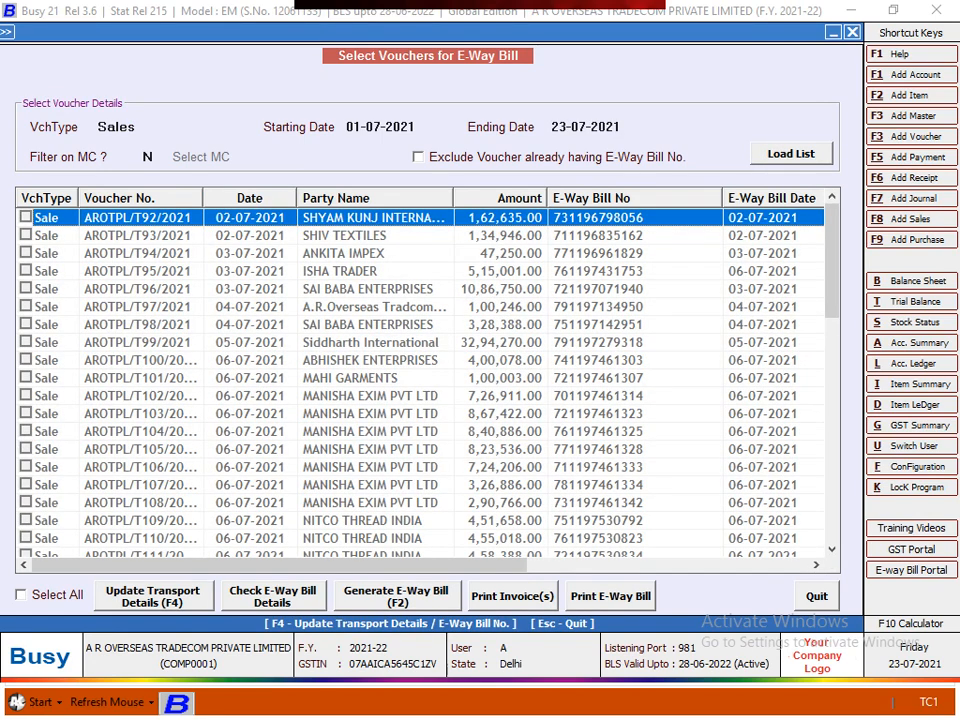
- Highlight the first M/S BHARAT AGENCIES sales voucher of 07-07-2021 that has no e-way bill number
key(Down)
key(Down)
key(Down)
key(Down)
key(Down)
key(Down)
key(Down)
key(Down)
key(Down)
key(Down)
key(Down)
key(Down)
key(Down)
key(Down)
key(Down)
key(Down)
key(Down)
key(Down)
key(Down)
key(Down)
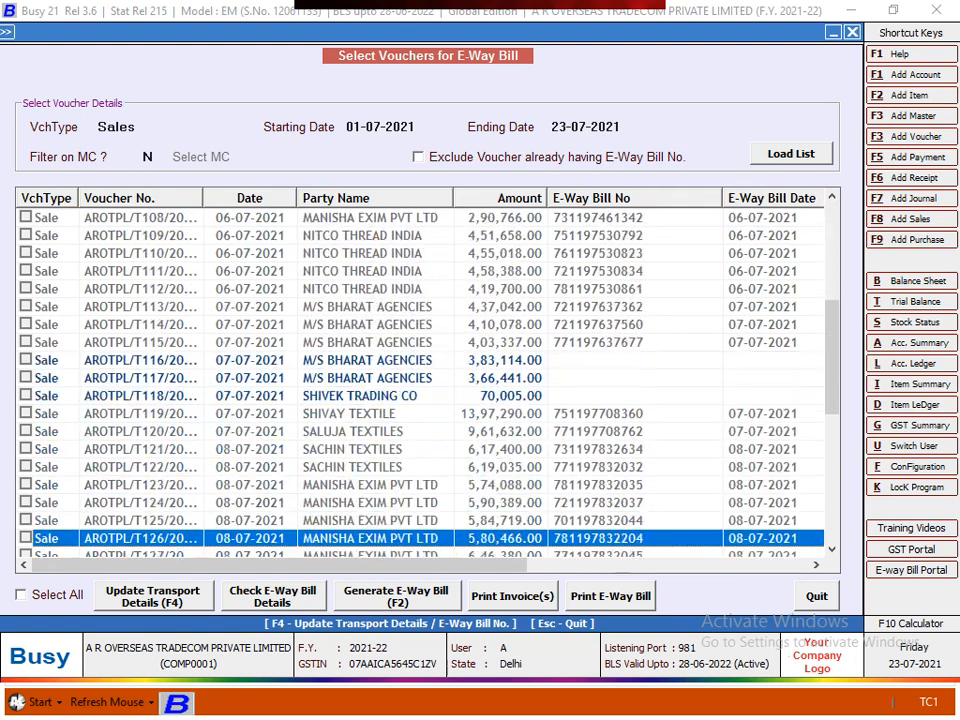
key(Up)
key(Up)
key(Up)
key(Up)
key(Up)
key(Up)
key(Up)
key(Up)
key(Up)
key(Up)
key(Up)
key(Up)
key(Up)
key(Up)
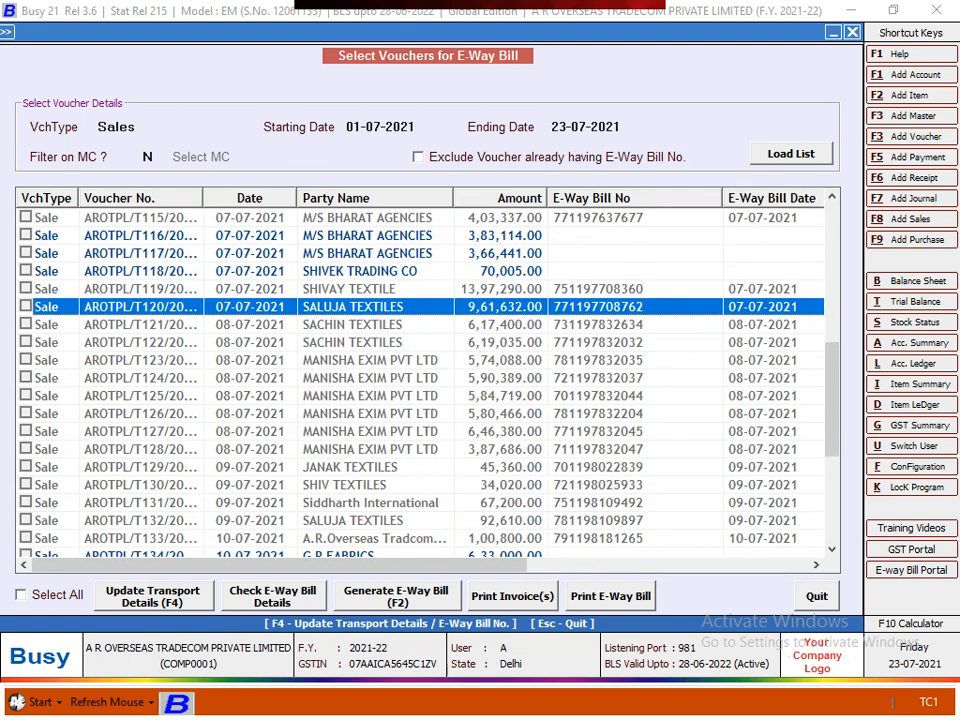
key(Up)
key(Up)
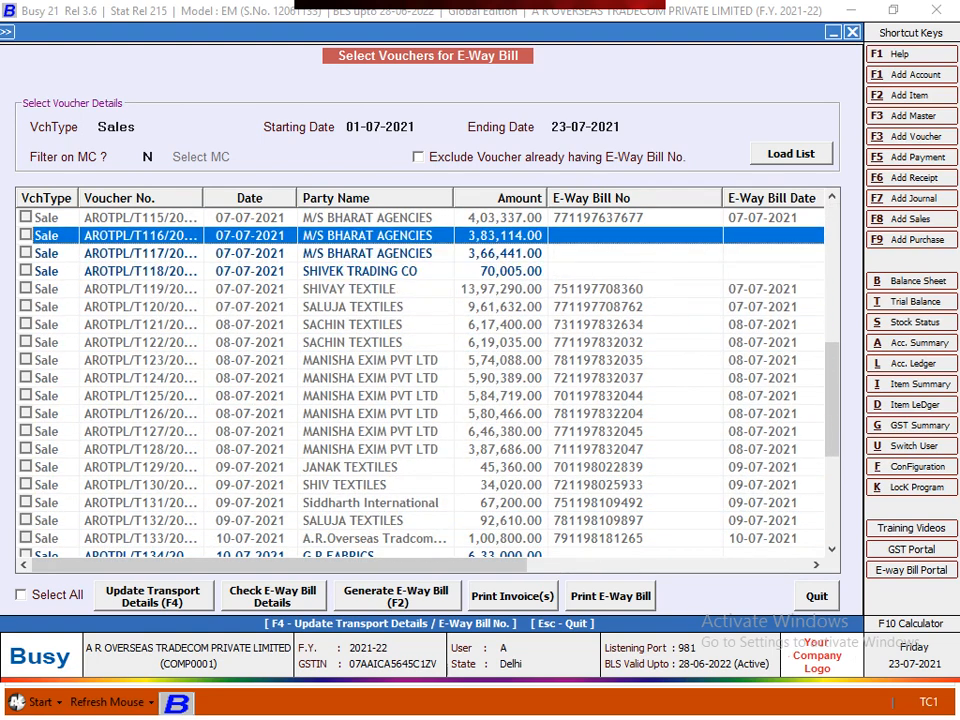
- Look through the 01-07-2021 to 23-07-2021 sales vouchers to compare those with and without e-way bill numbers, and leave the list
key(Down)
key(Down)
key(Down)
key(Down)
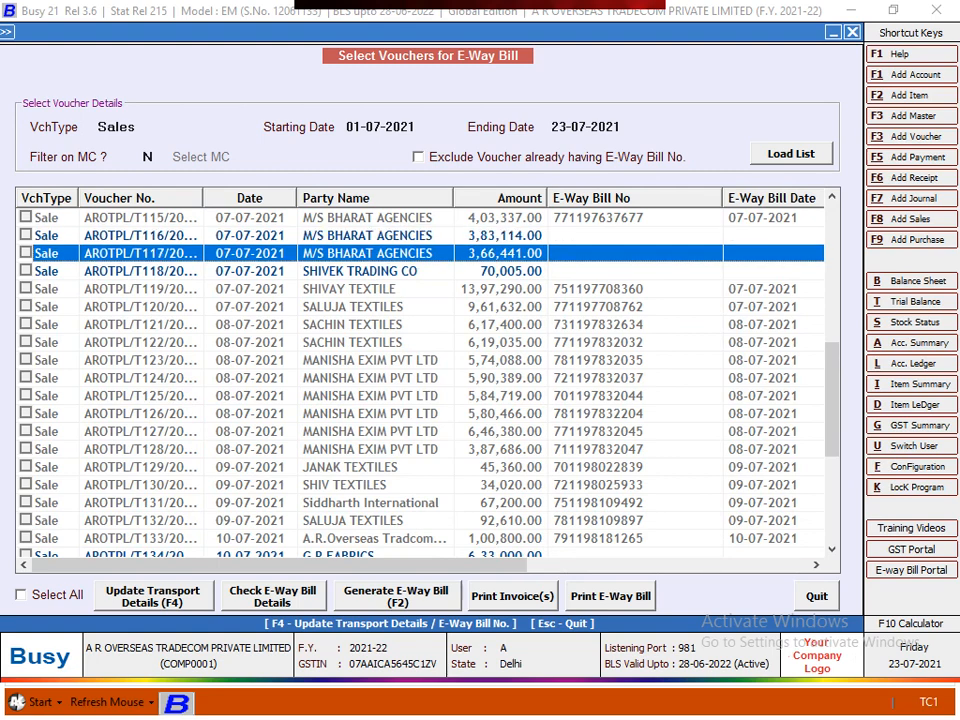
key(Down)
key(Up)
key(Up)
key(Up)
key(Up)
key(Up)
key(Up)
key(Up)
key(Up)
key(Up)
key(Up)
key(Up)
key(Up)
key(Up)
key(Up)
key(Up)
key(Up)
key(Up)
key(Up)
key(Up)
key(Up)
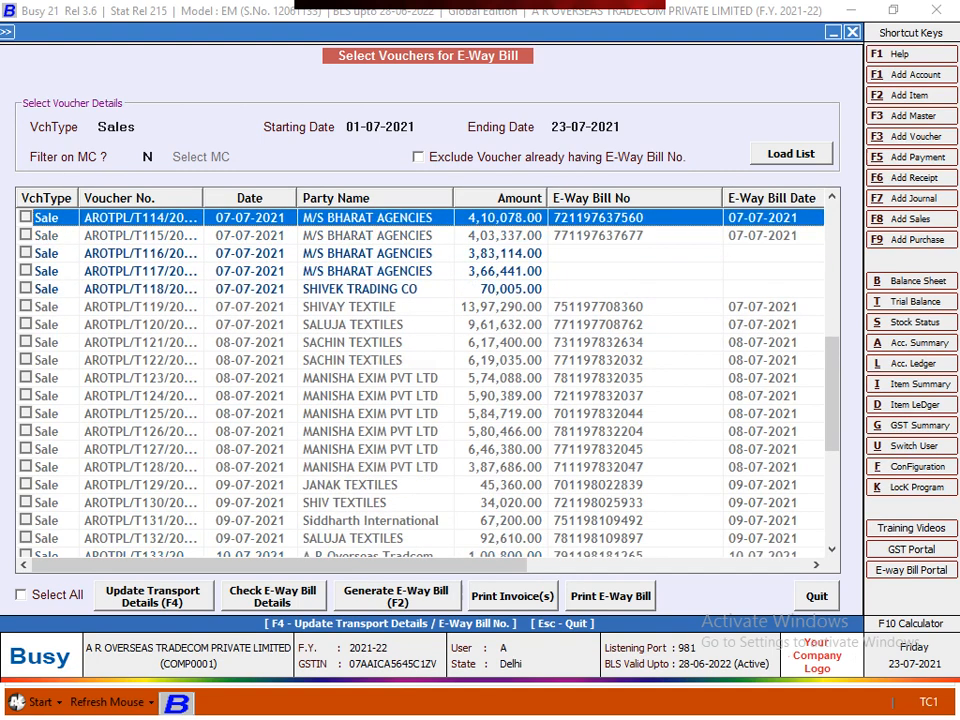
key(Up)
key(Up)
key(Up)
key(Up)
key(Up)
key(Up)
key(Up)
key(Down)
key(Down)
key(Down)
key(Down)
key(Down)
key(Down)
key(Down)
key(Down)
key(Down)
key(Down)
key(Down)
key(Down)
key(Down)
key(Down)
key(Down)
key(Down)
key(Down)
key(Down)
key(Down)
key(Down)
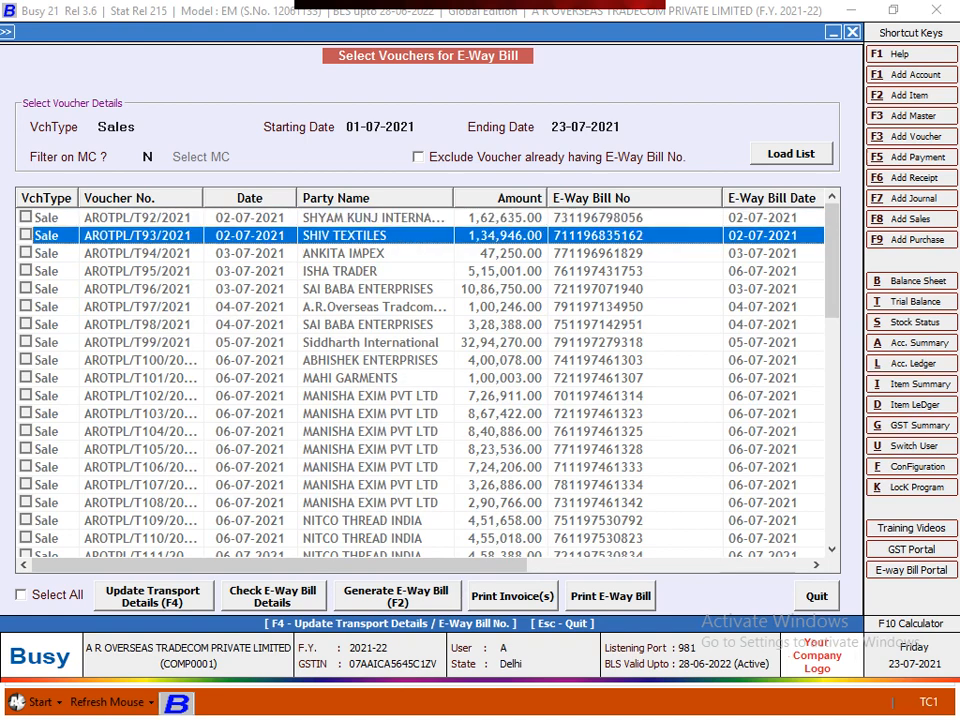
key(Down)
key(Down)
key(Down)
key(Down)
key(Down)
key(Down)
key(Down)
key(Down)
key(Down)
key(Down)
key(Down)
key(Down)
key(Down)
key(Down)
key(Down)
key(Down)
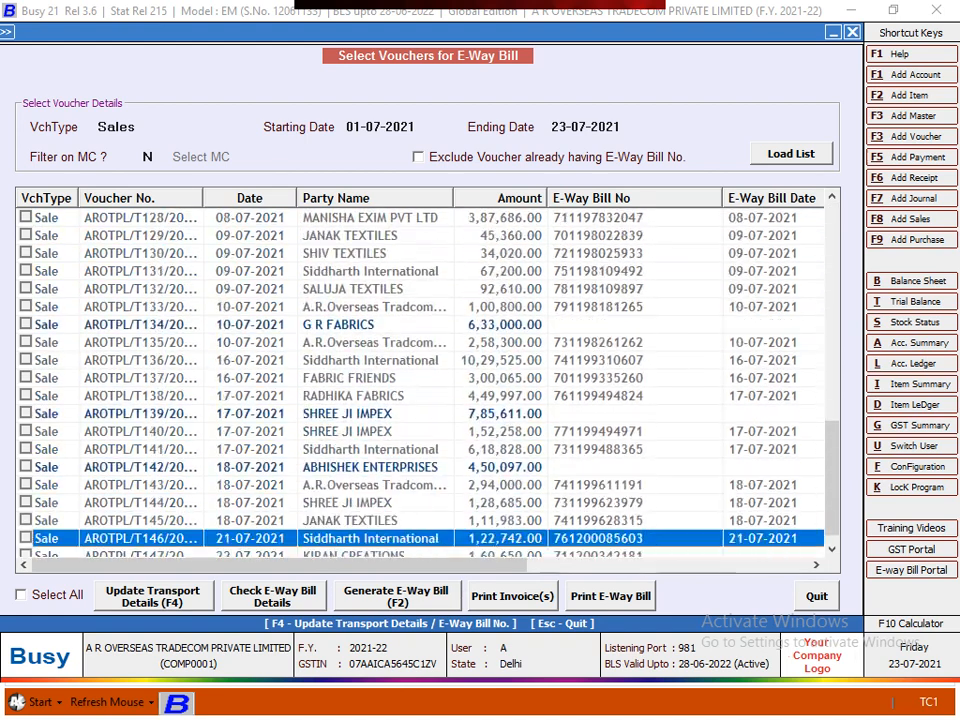
key(Up)
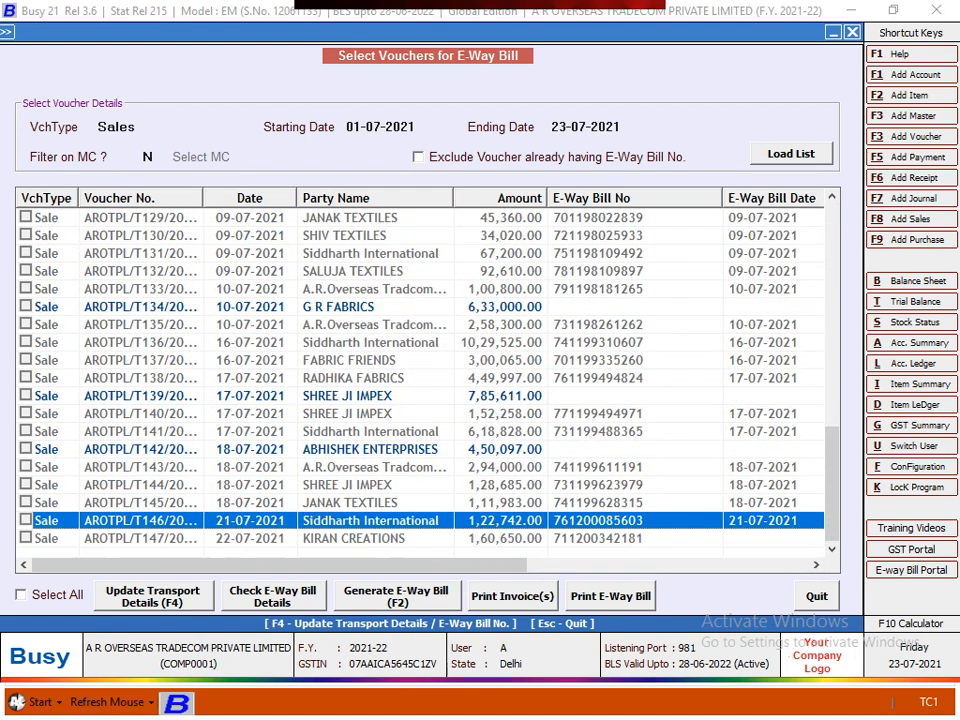
key(Up)
key(Up)
key(Up)
key(Up)
key(Up)
key(Up)
key(Up)
key(Up)
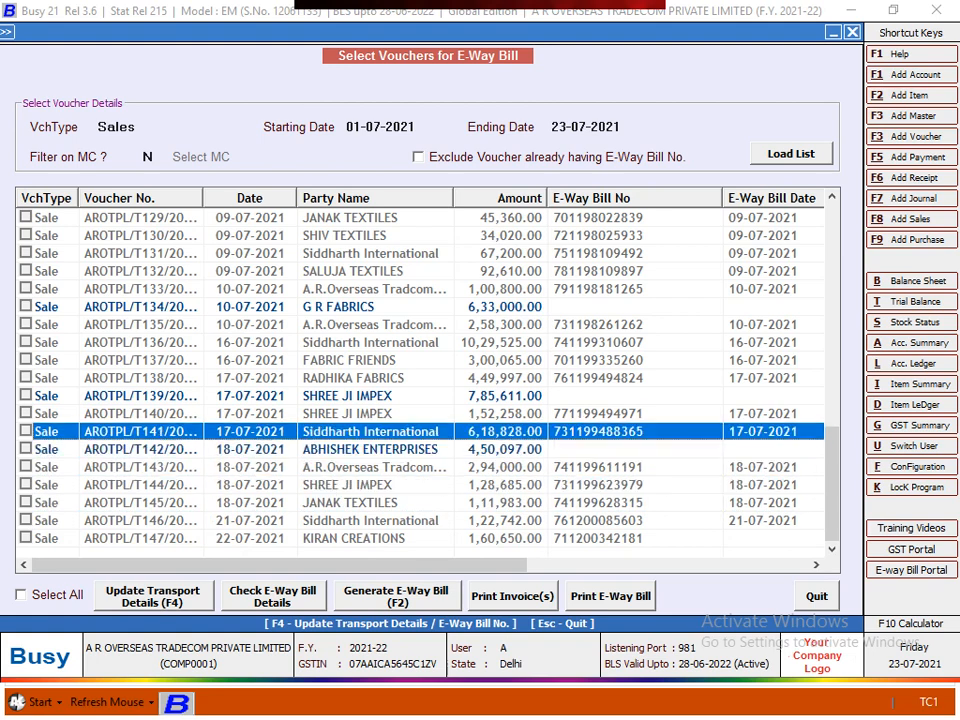
key(Down)
key(Down)
key(Down)
key(Down)
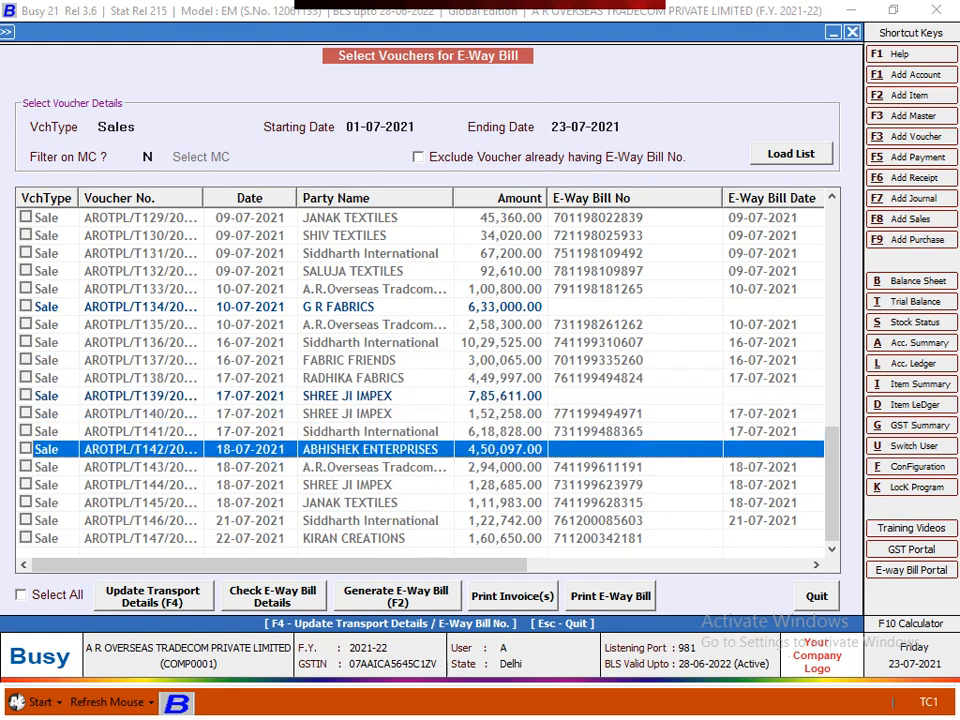
key(Up)
key(Up)
key(Up)
key(Up)
key(Up)
key(Up)
key(Up)
key(Up)
key(Up)
key(Up)
key(Up)
key(Up)
key(Up)
key(Up)
key(Up)
key(Up)
key(Up)
key(Up)
key(Up)
key(Up)
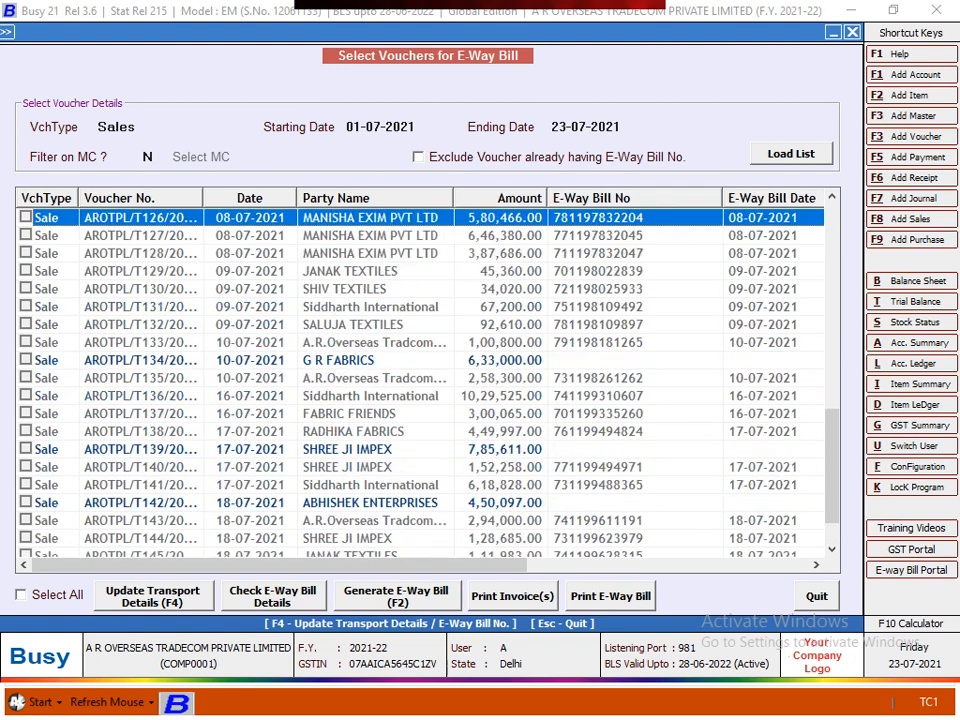
key(Up)
key(Up)
key(Up)
key(Up)
key(Up)
key(Up)
key(Up)
key(Up)
key(Up)
key(Up)
key(Up)
key(Up)
key(Up)
key(Up)
key(Up)
key(Up)
key(Up)
key(Up)
key(Up)
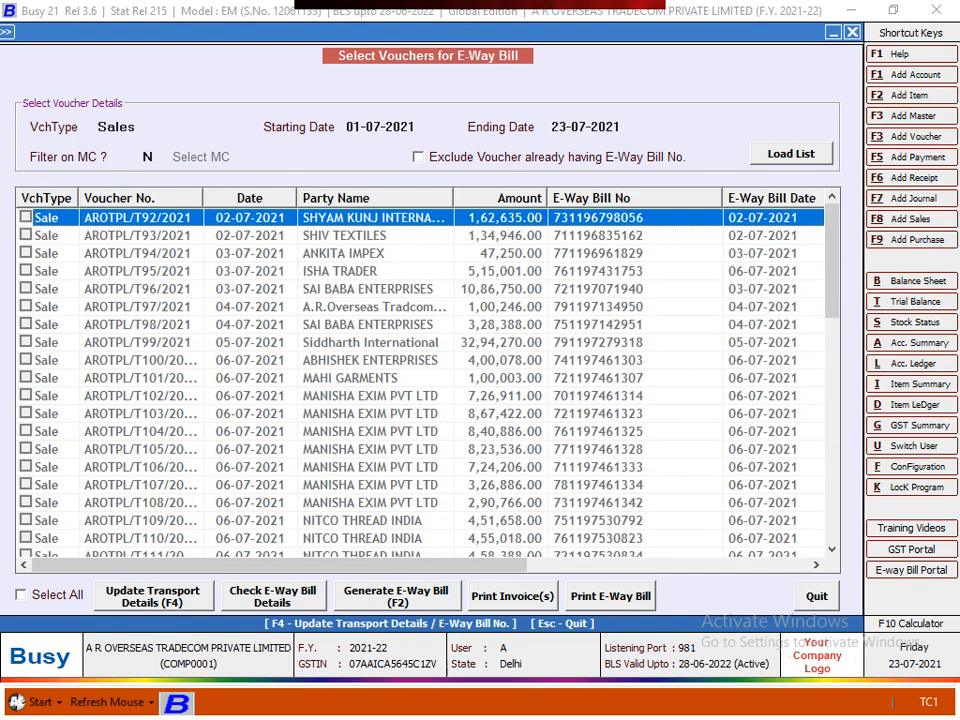
key(Escape)
key(Escape)
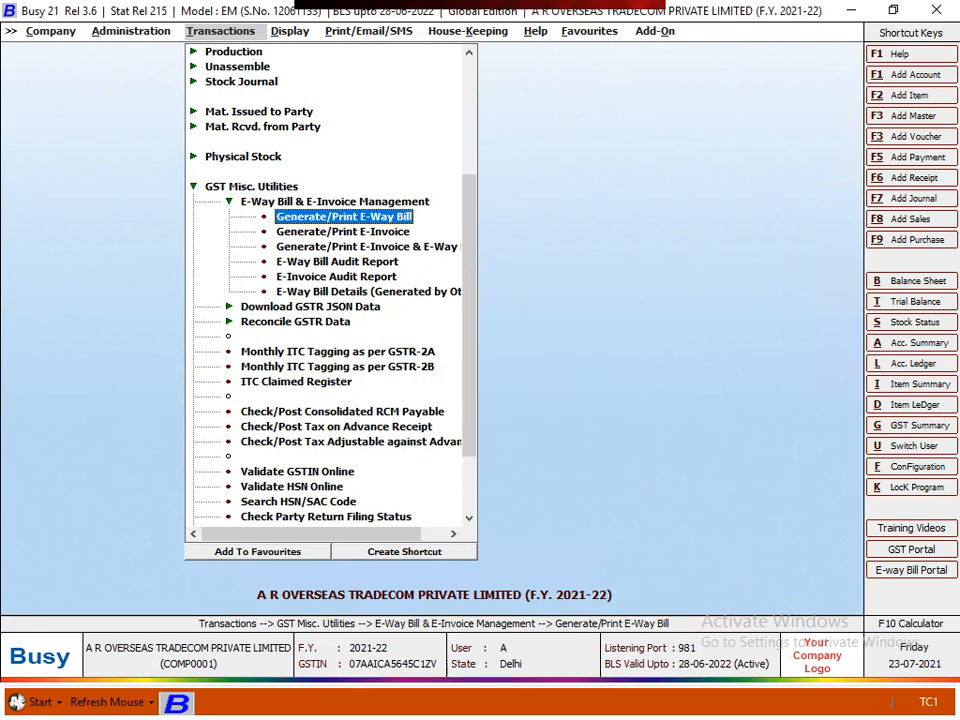
- Reopen Generate/Print E-Way Bill and load the Sales vouchers dated 20-07-2021 to 23-07-2021
key(Return)
key(Return)
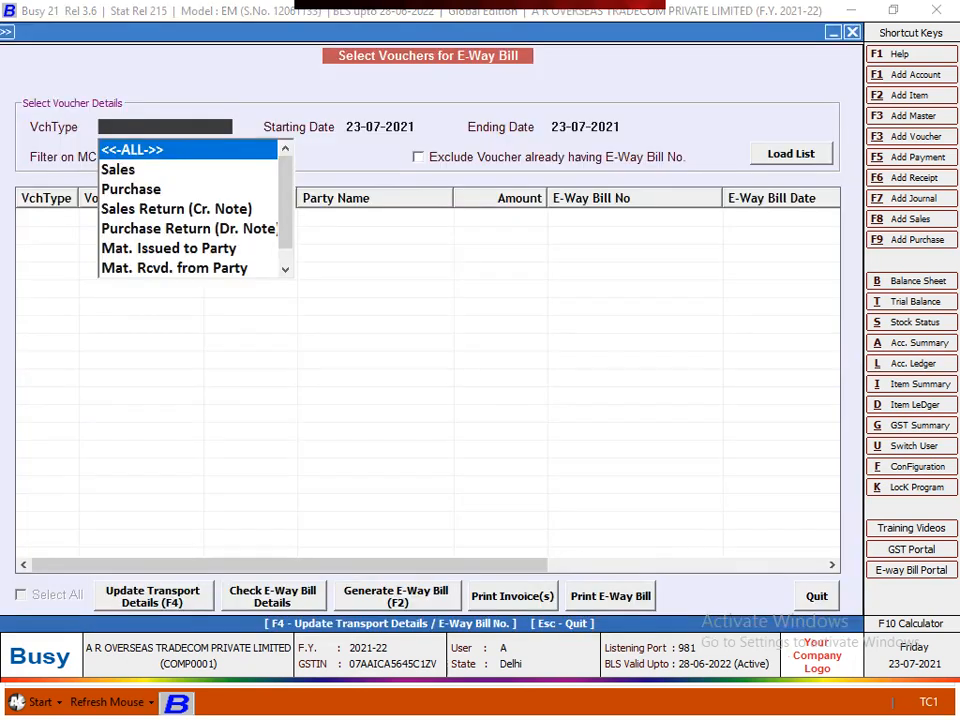
key(Down)
key(Return)
text(1)
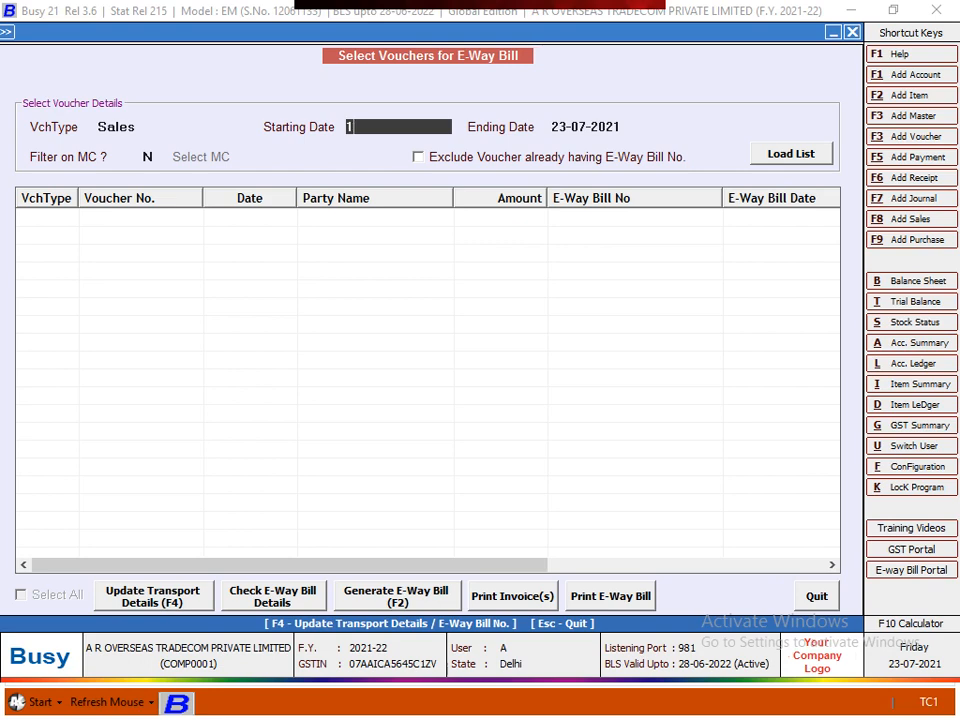
text(20.7)
key(Return)
key(Return)
key(Return)
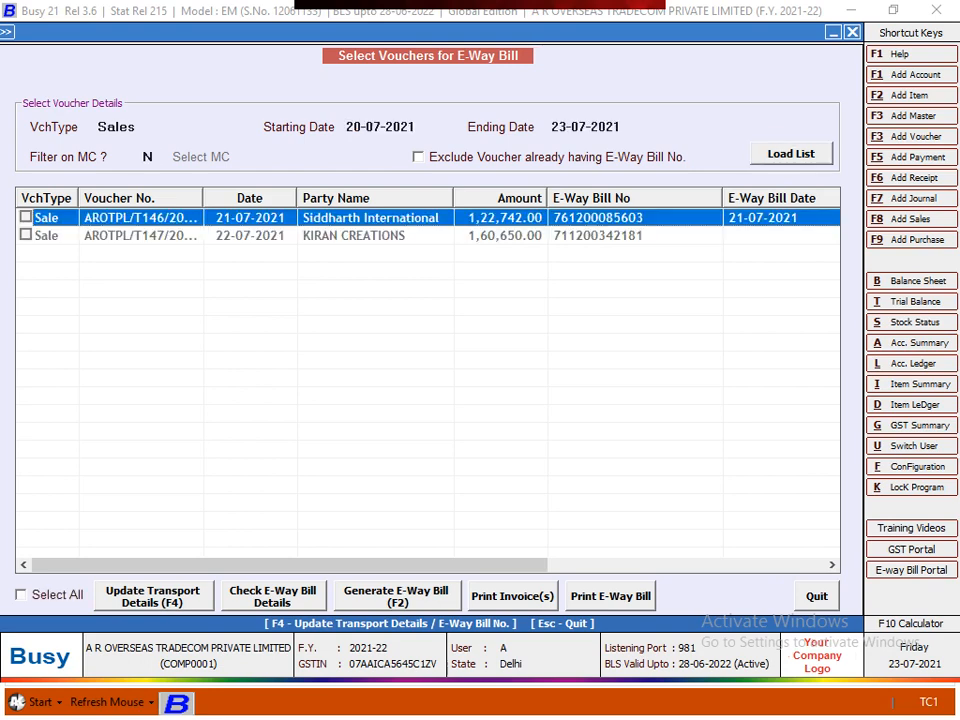
- Select all listed vouchers, start printing their e-way bills, and read the Siddharth International e-way bill
key(Down)
key(Up)
key(Down)
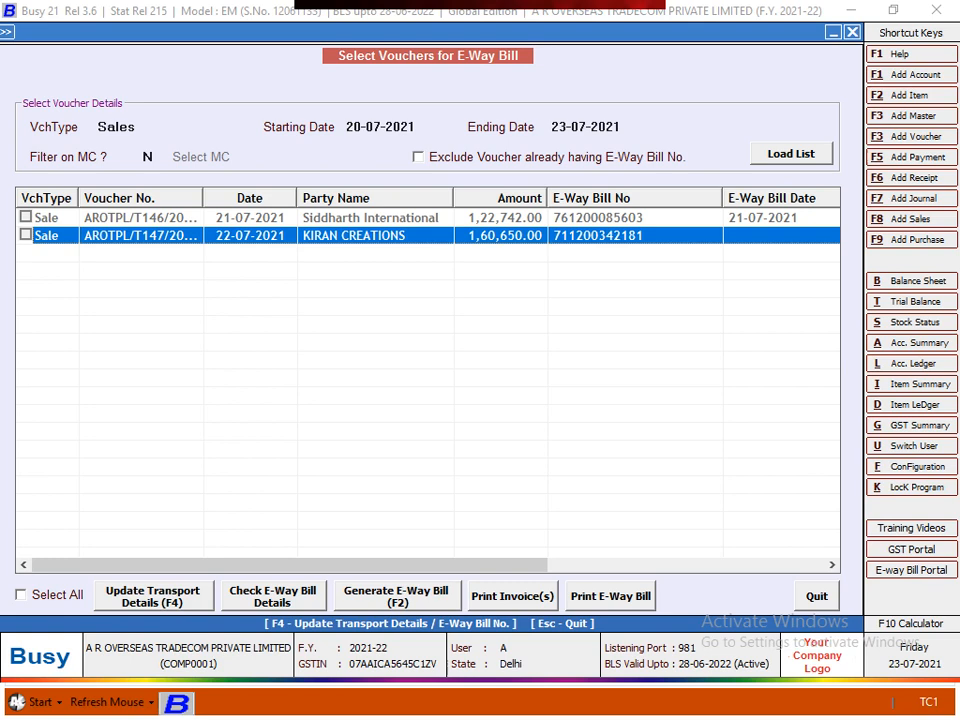
click(21, 595)
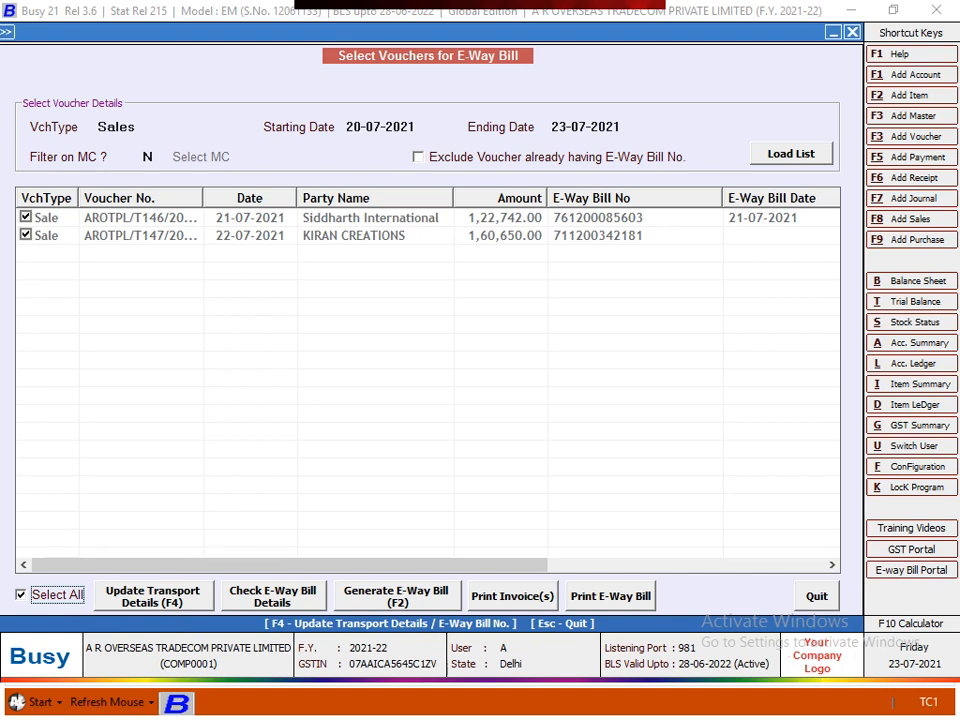
click(610, 596)
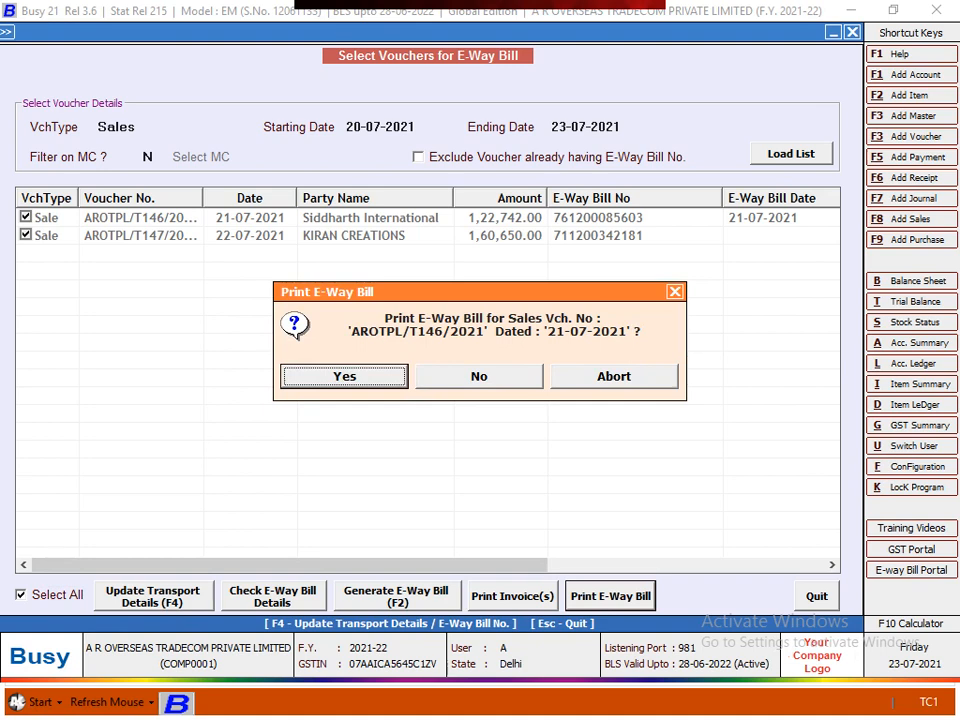
key(Return)
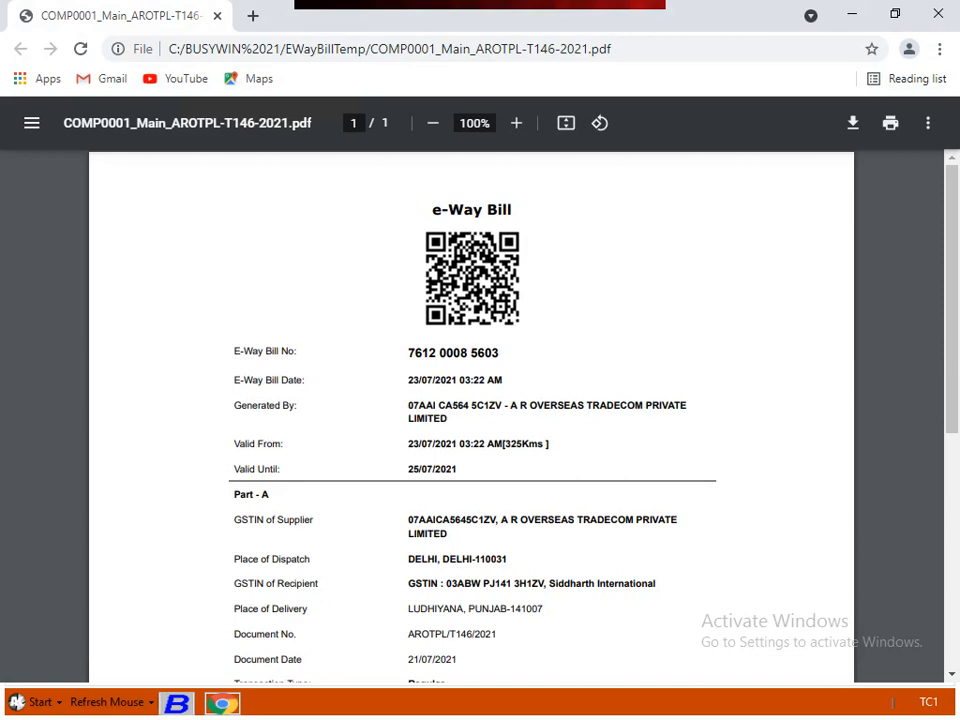
scroll(471, 415, down, 3)
scroll(471, 415, up, 3)
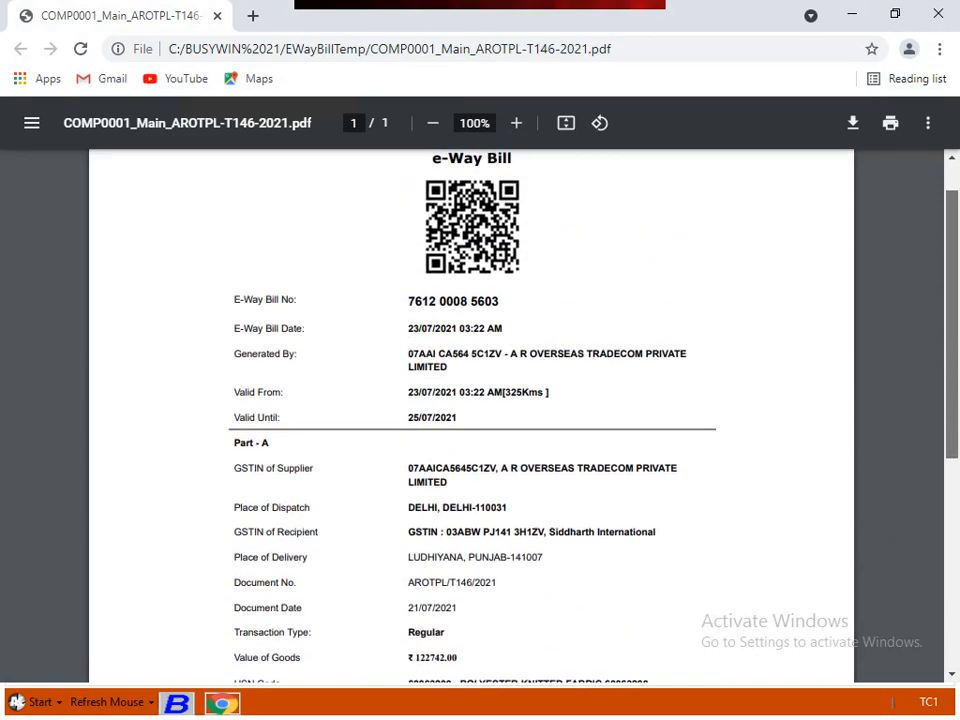
scroll(471, 415, down, 5)
scroll(471, 415, up, 3)
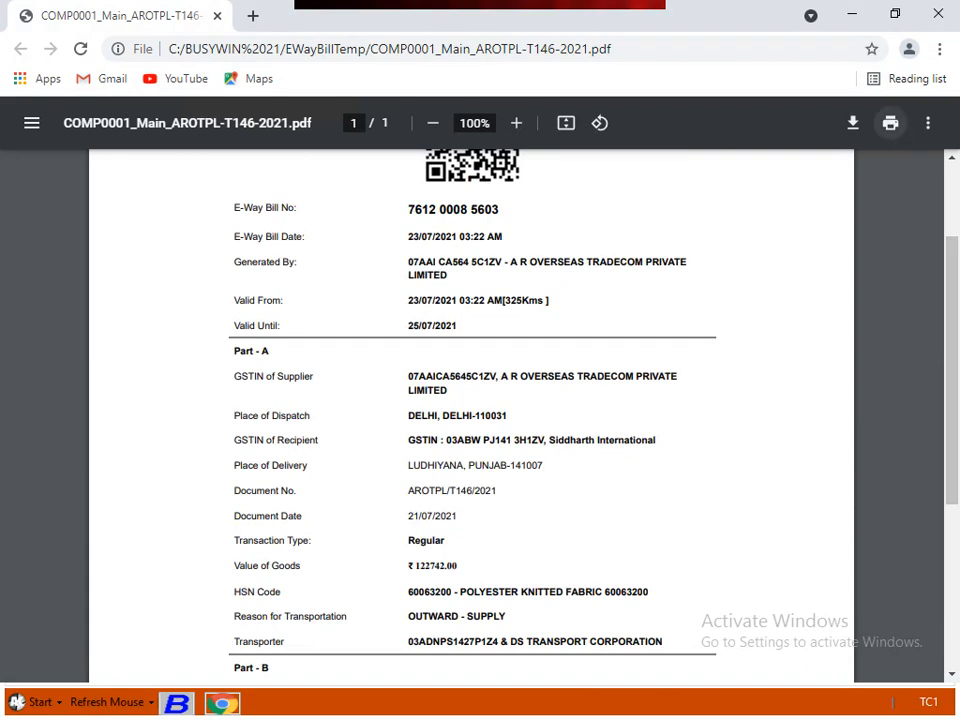
- Try to save all pages of the Siddharth International e-way bill as a PDF from the print preview
click(890, 122)
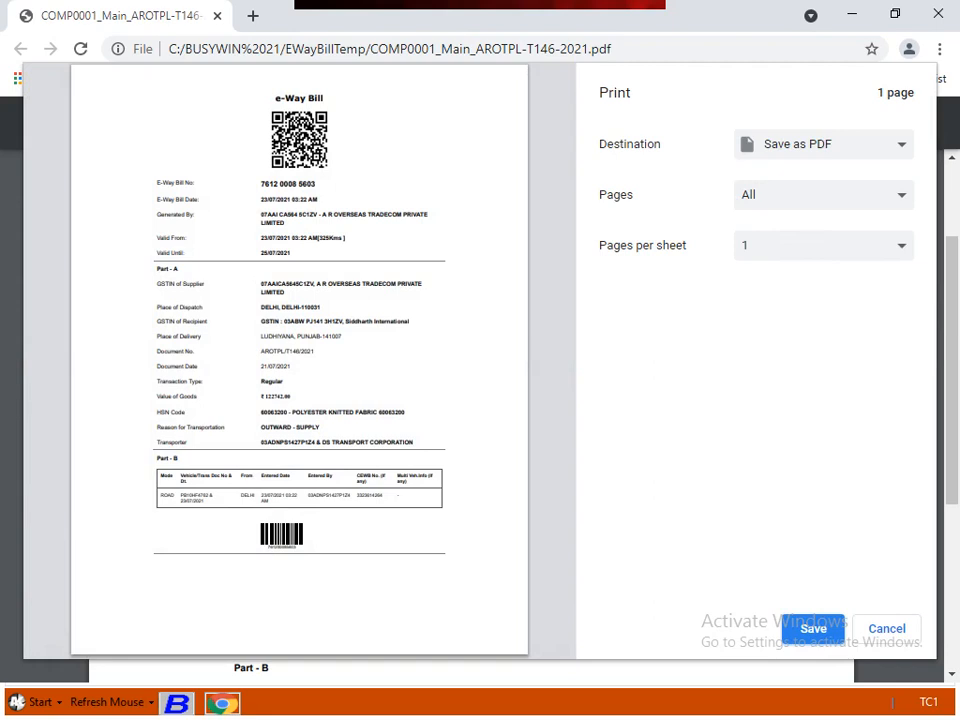
click(813, 629)
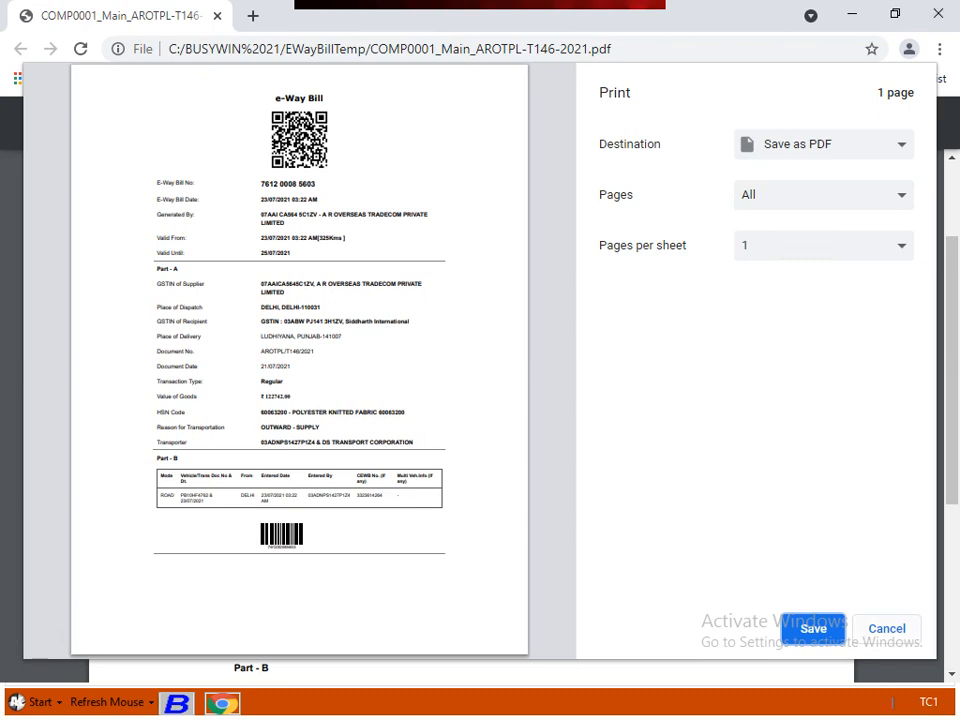
key(Escape)
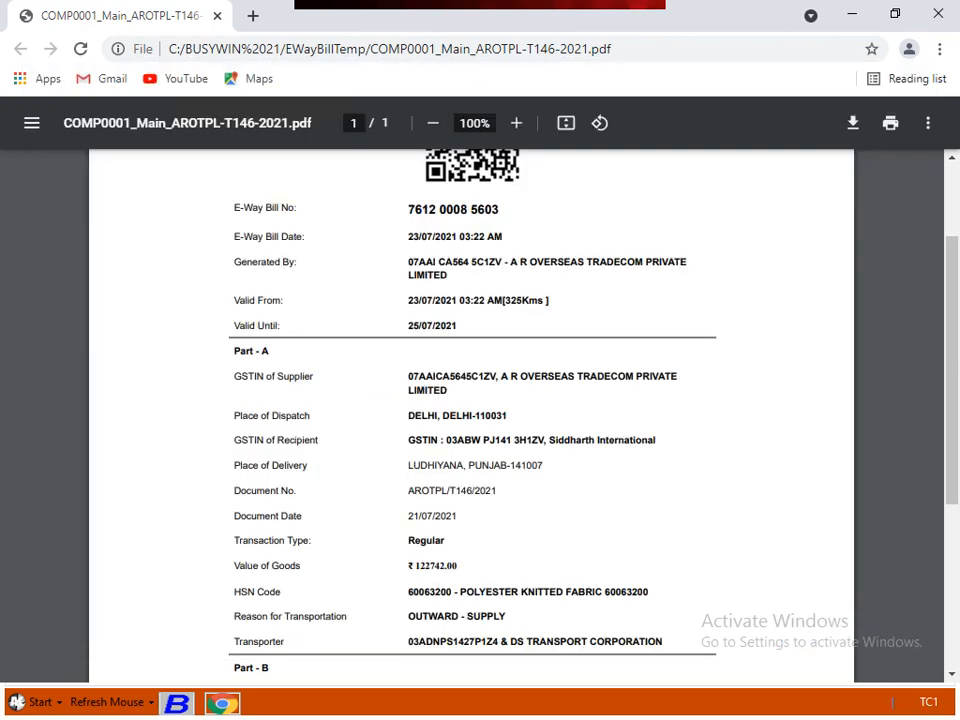
- Print the e-way bill for the 22-07-2021 KIRAN CREATIONS voucher, and read it through Part-B
click(938, 14)
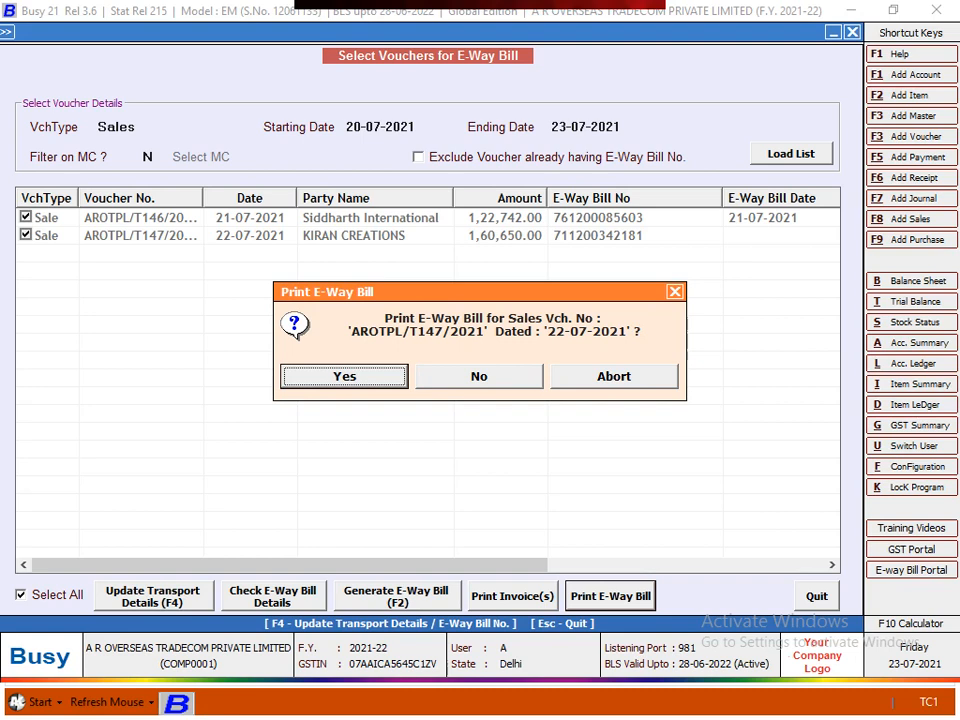
click(344, 376)
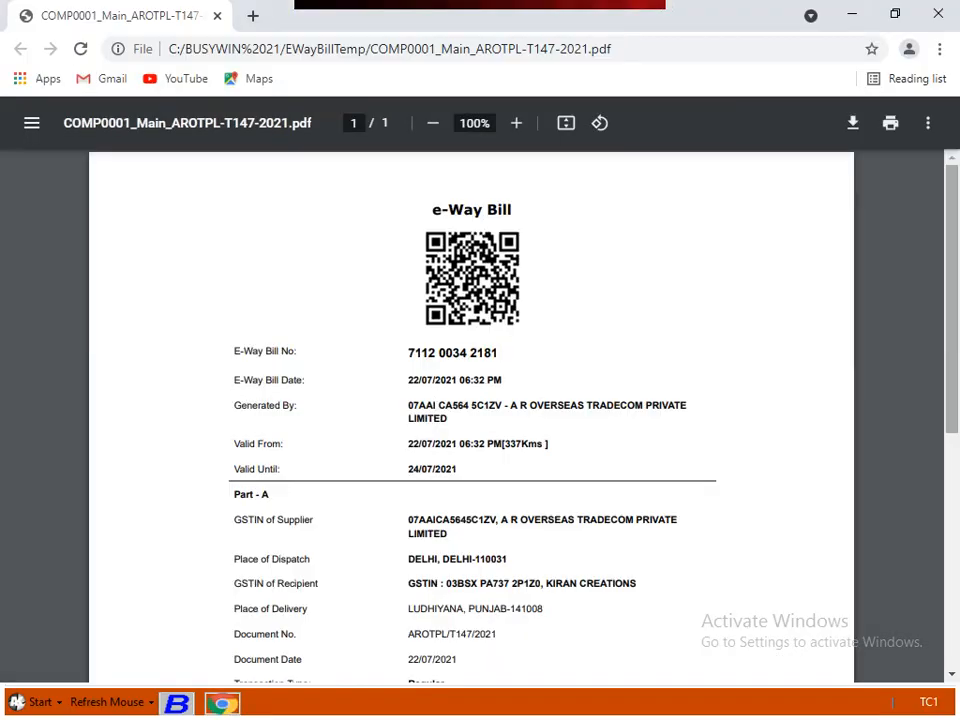
scroll(471, 415, down, 5)
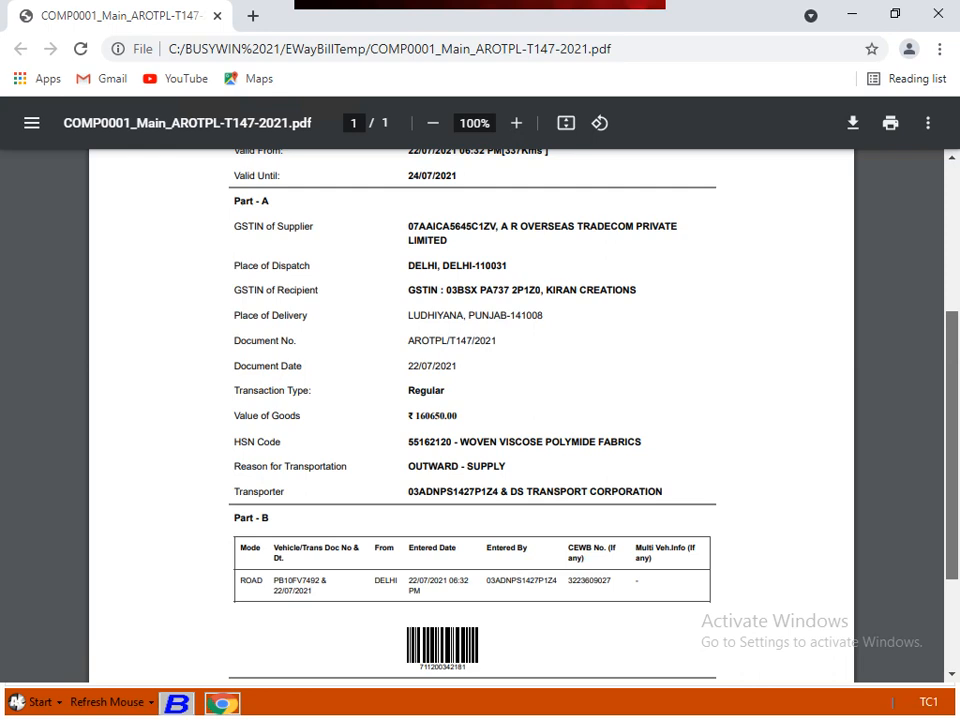
scroll(470, 400, down, 2)
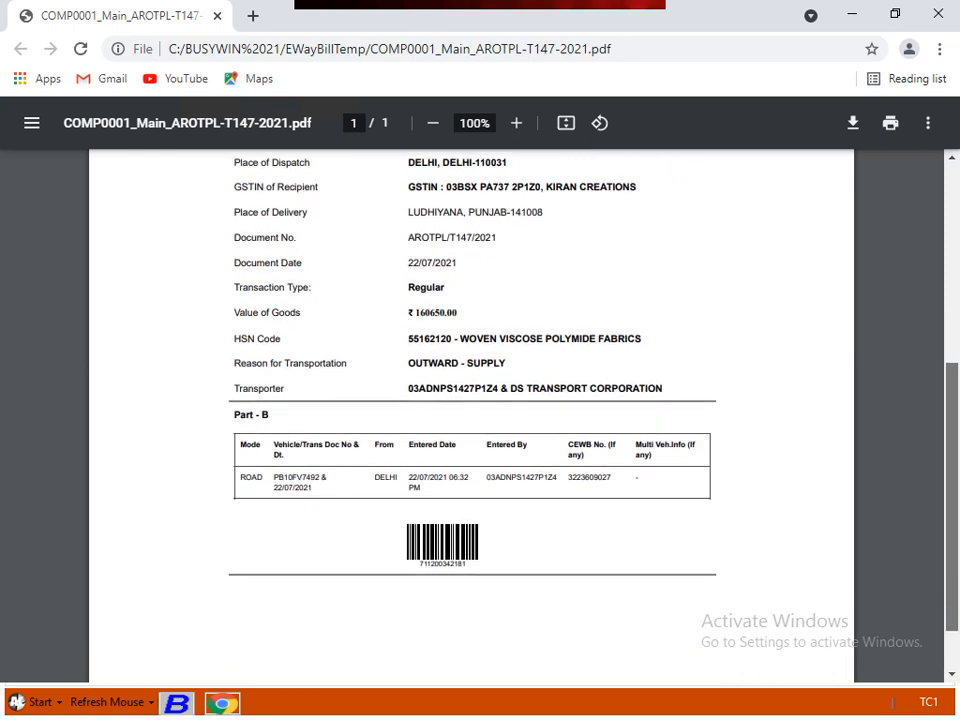
scroll(470, 400, down, 1)
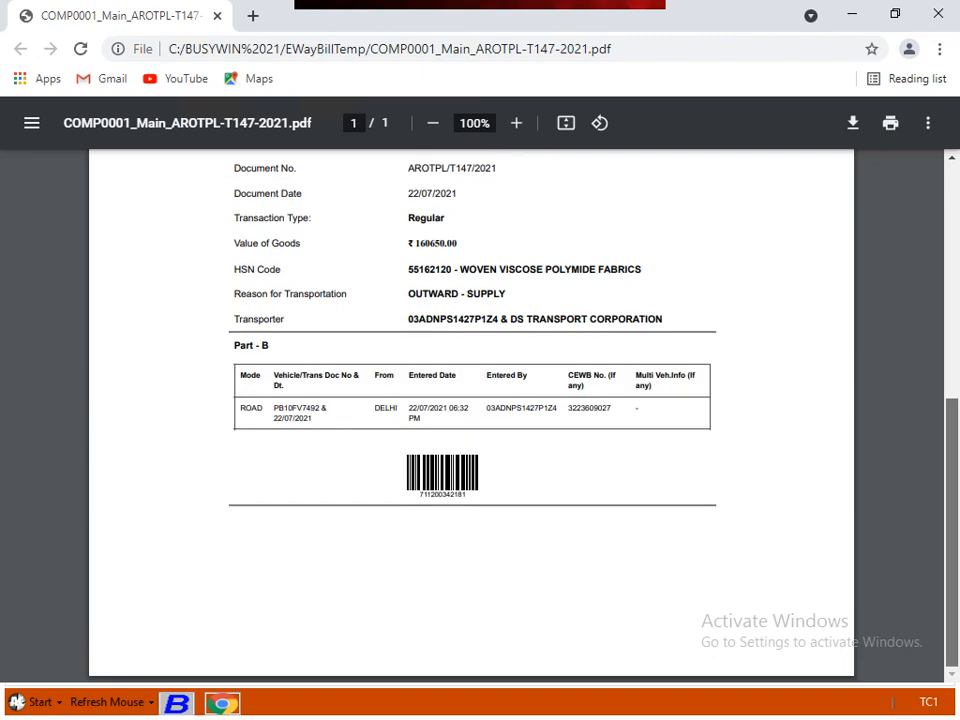
scroll(470, 400, up, 5)
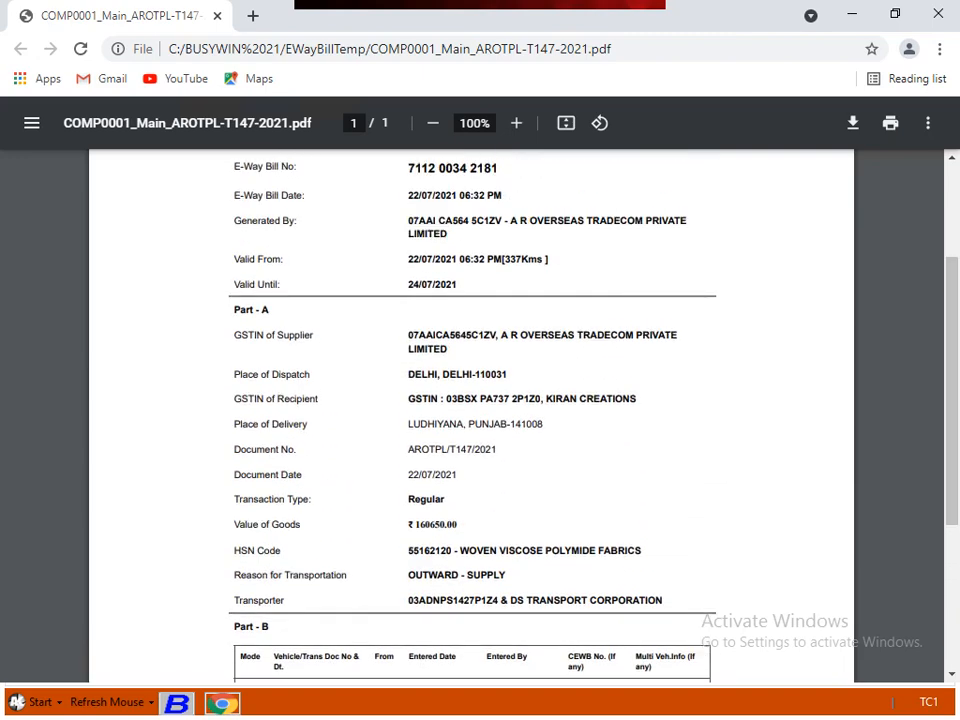
click(938, 14)
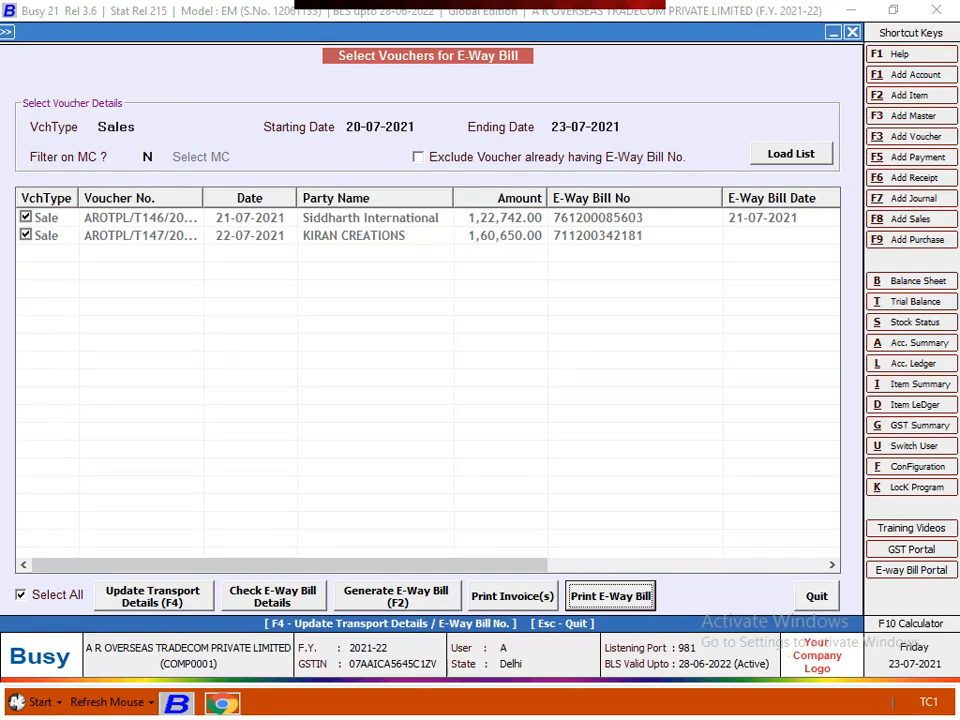
- Deselect all vouchers and view the transport details of the 21-07-2021 Siddharth International voucher without updating them
click(21, 595)
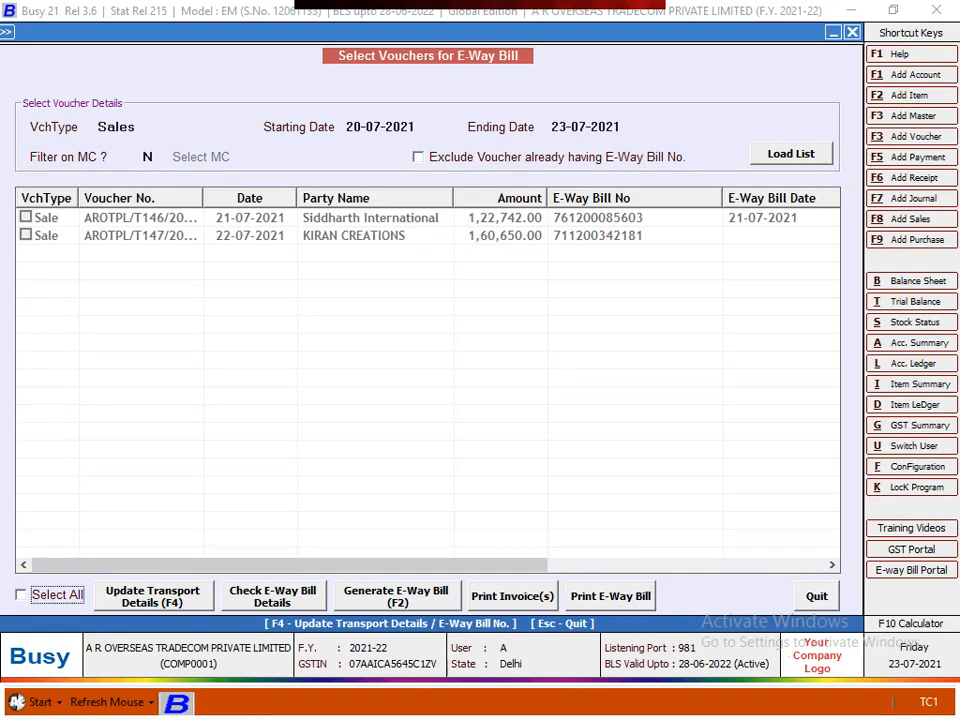
double_click(370, 218)
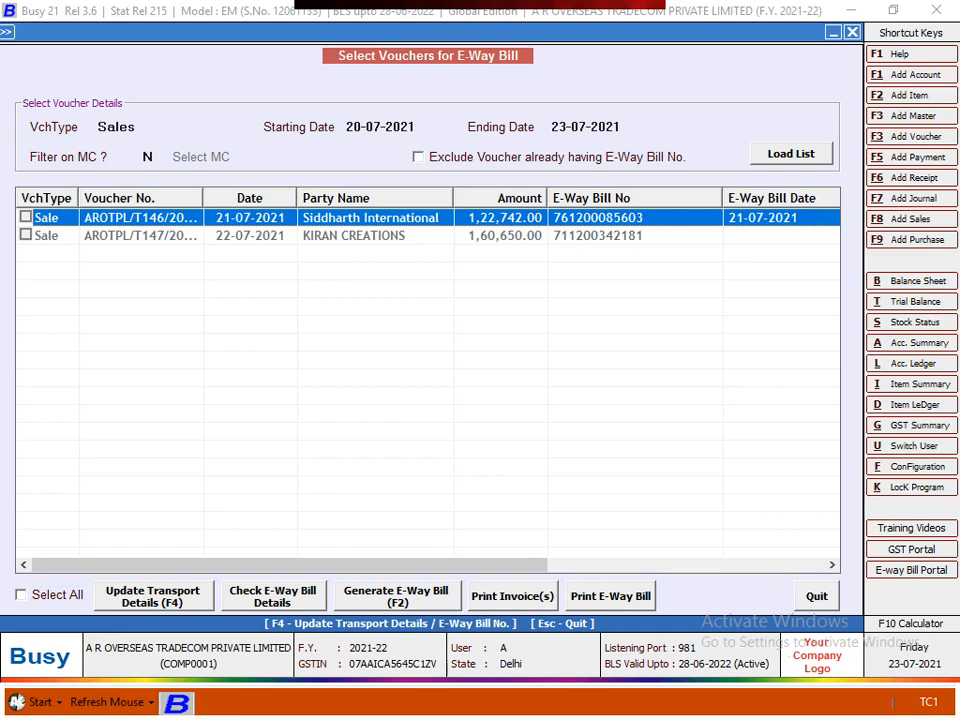
key(Return)
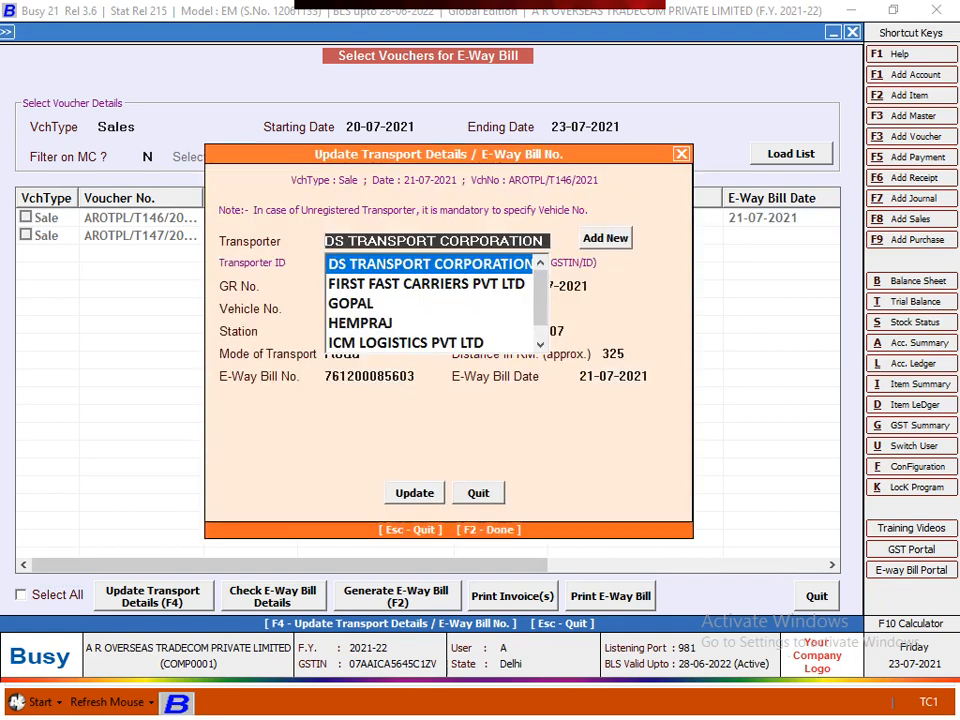
key(Escape)
key(Escape)
- Open the 21-07-2021 Siddharth International sales voucher for modification
key(Return)
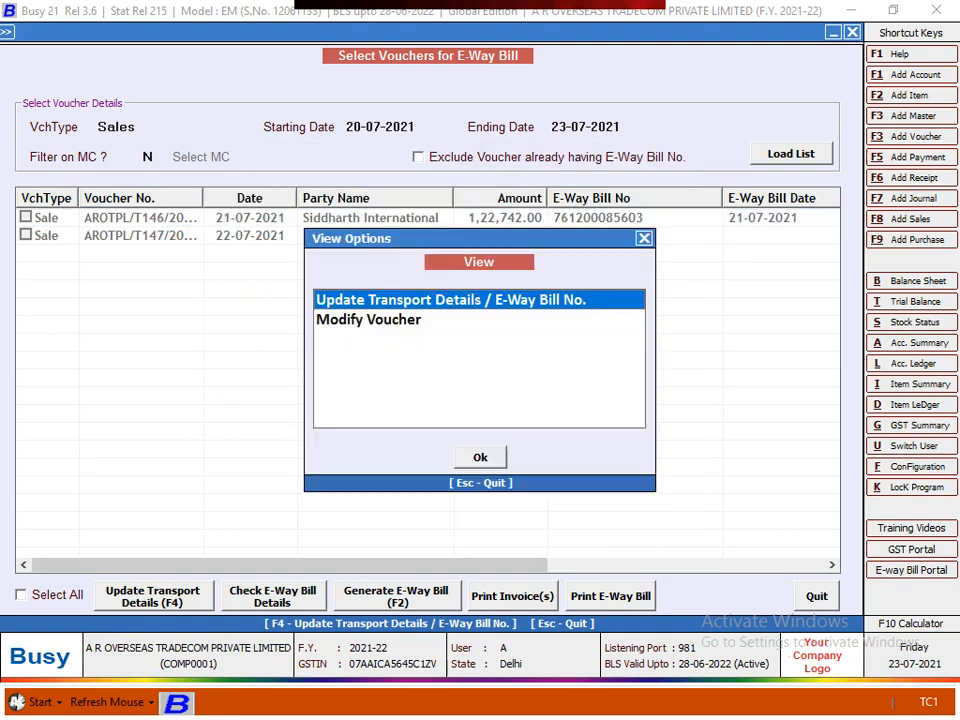
key(Down)
key(Return)
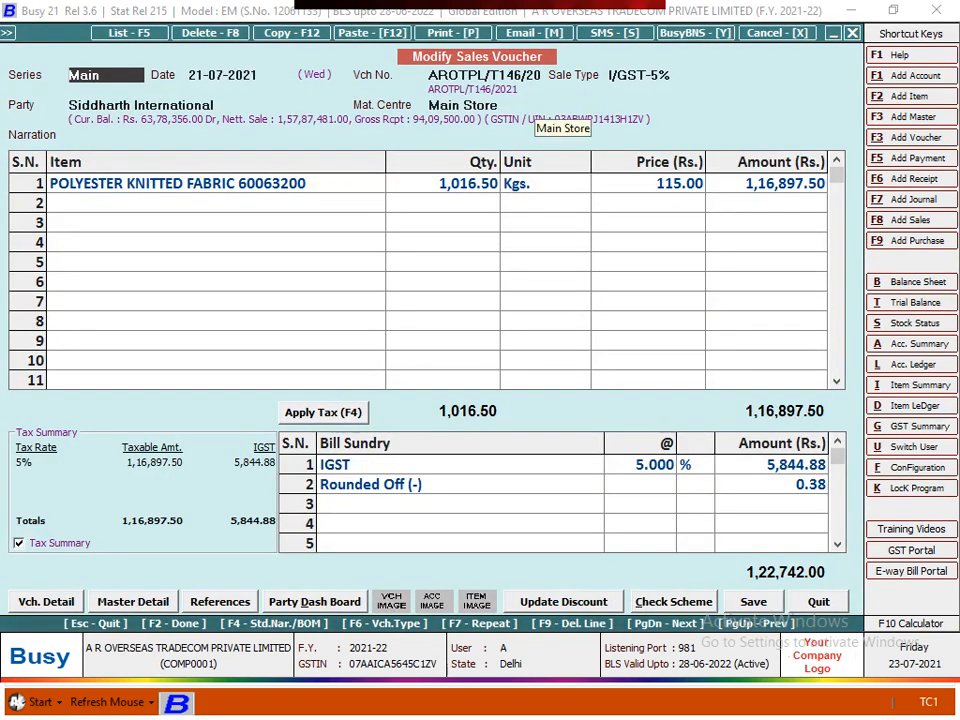
- Open the account master of Siddharth International from the party field of the sales voucher
key(Return)
key(Return)
key(Return)
key(Return)
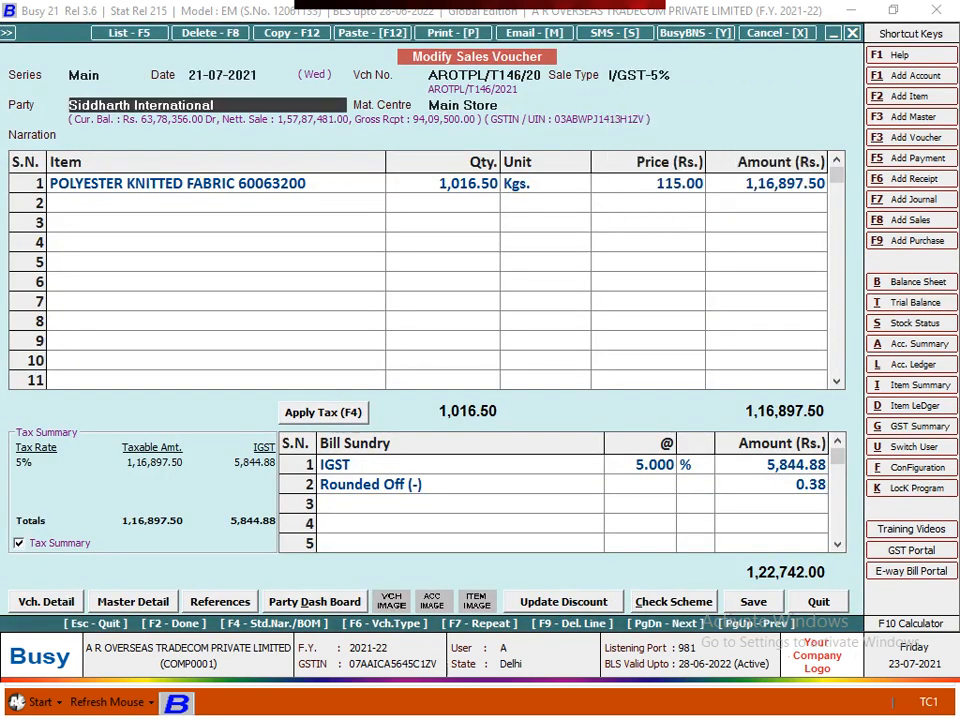
key(alt+m)
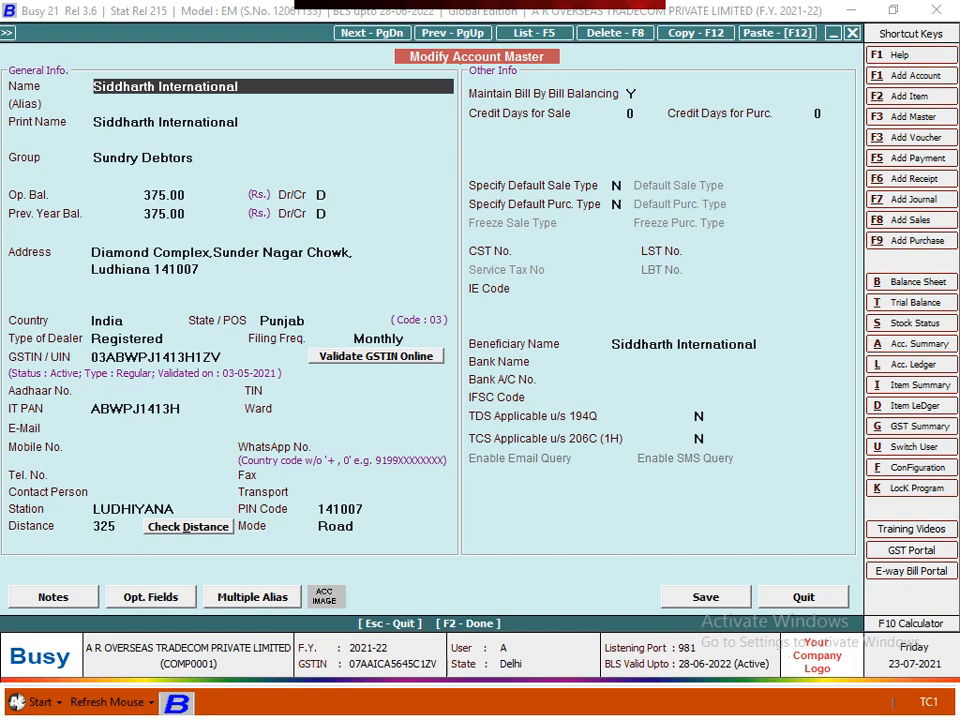
- Check the distance from Delhi to Ludhiyana for the Siddharth International account and update it to 325 km
click(162, 391)
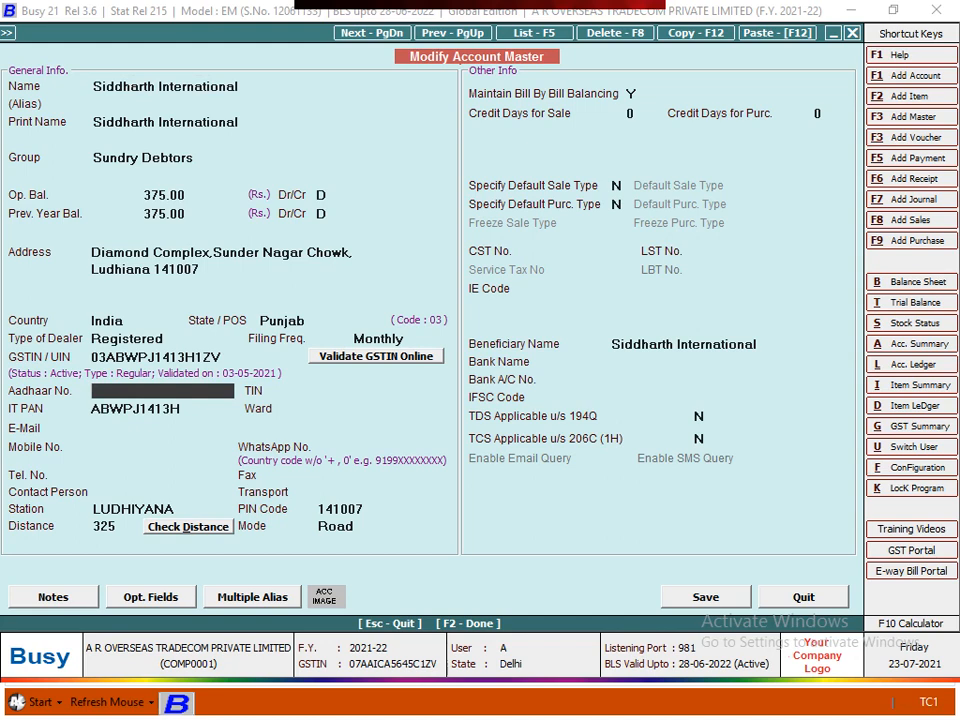
click(110, 409)
click(122, 447)
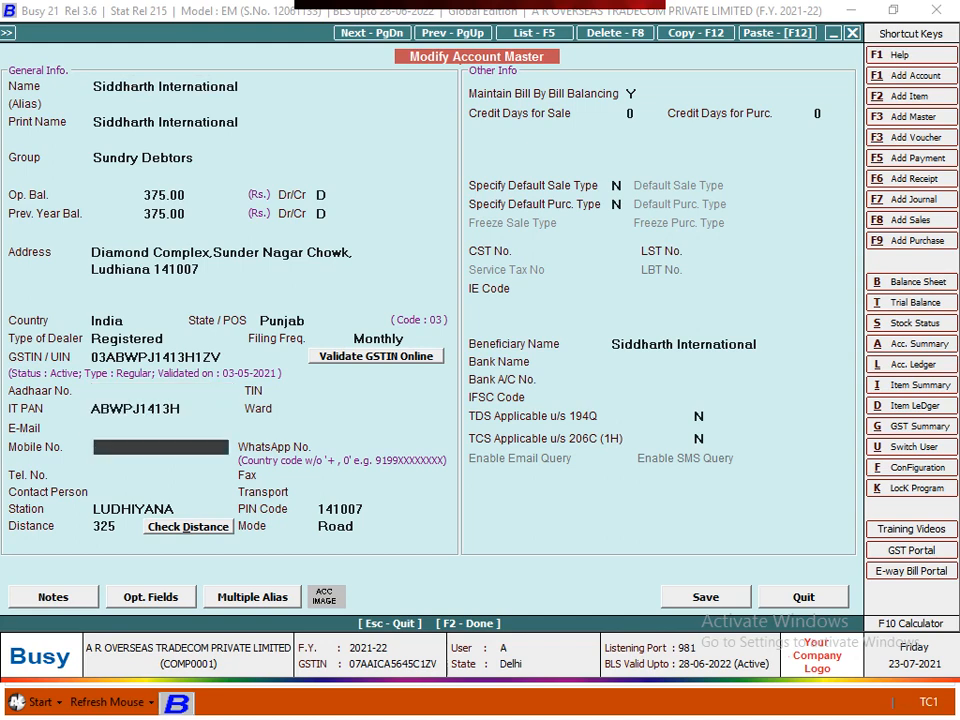
click(160, 475)
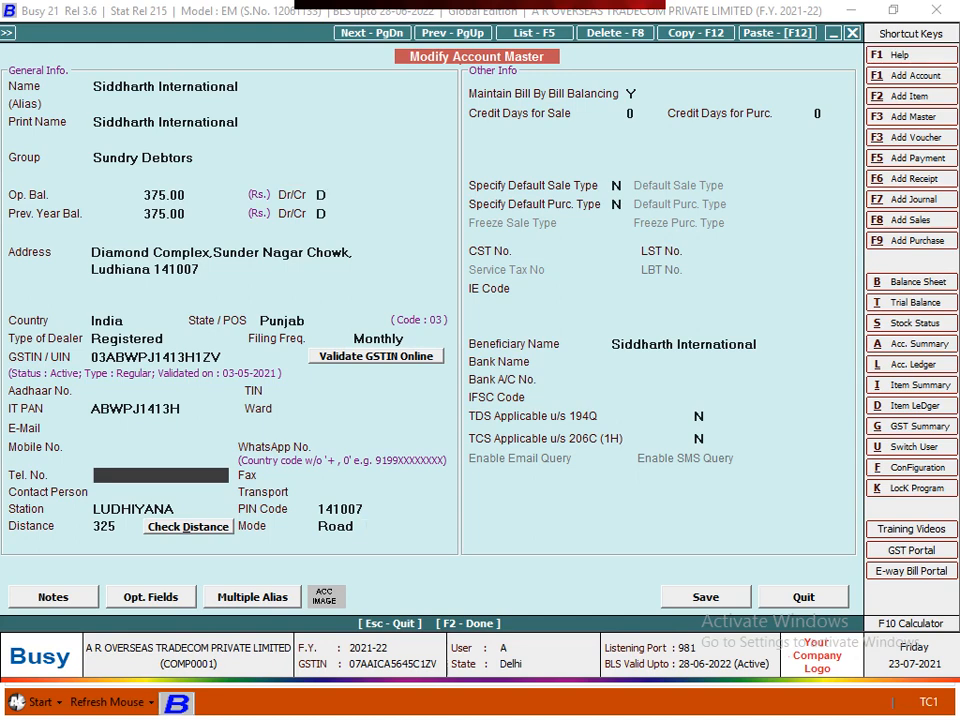
click(188, 527)
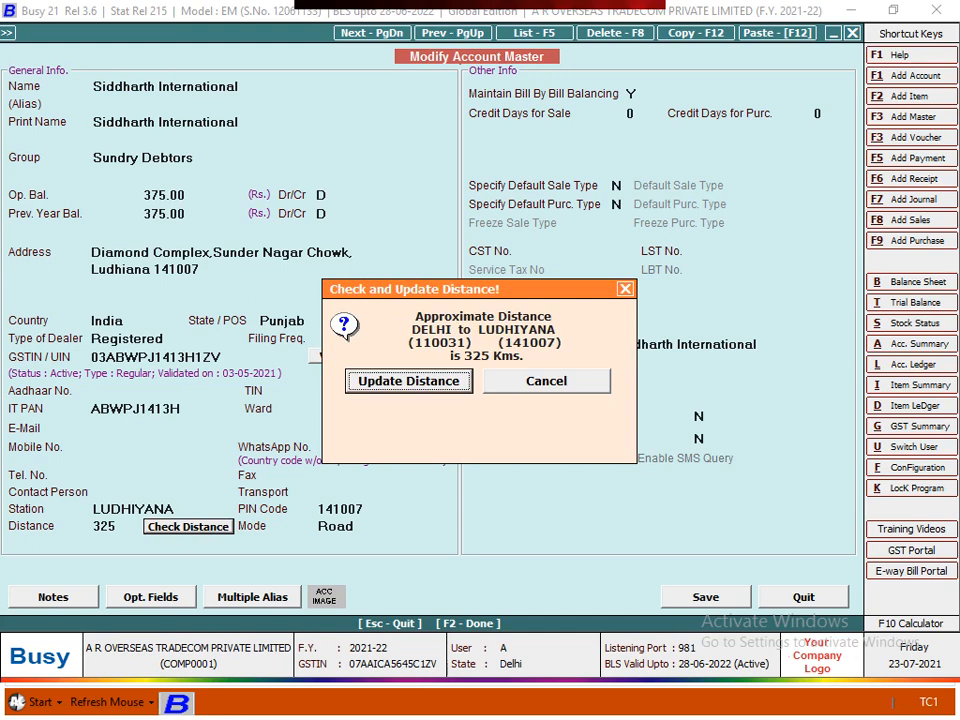
key(Return)
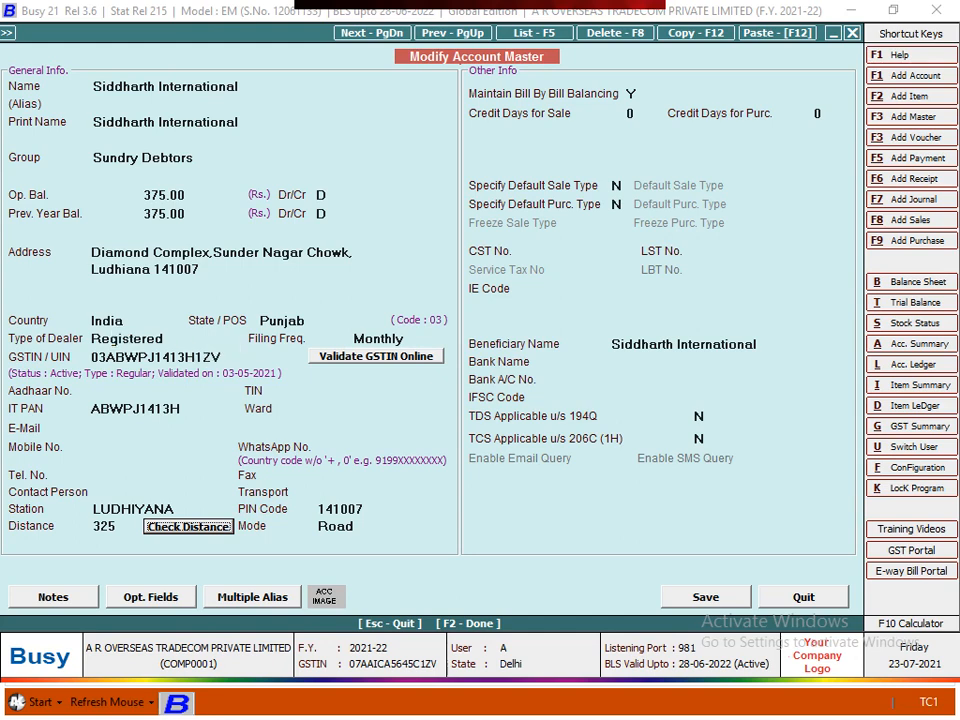
- Revalidate the party's GSTIN online and place the validation details beside the account's general information
click(376, 356)
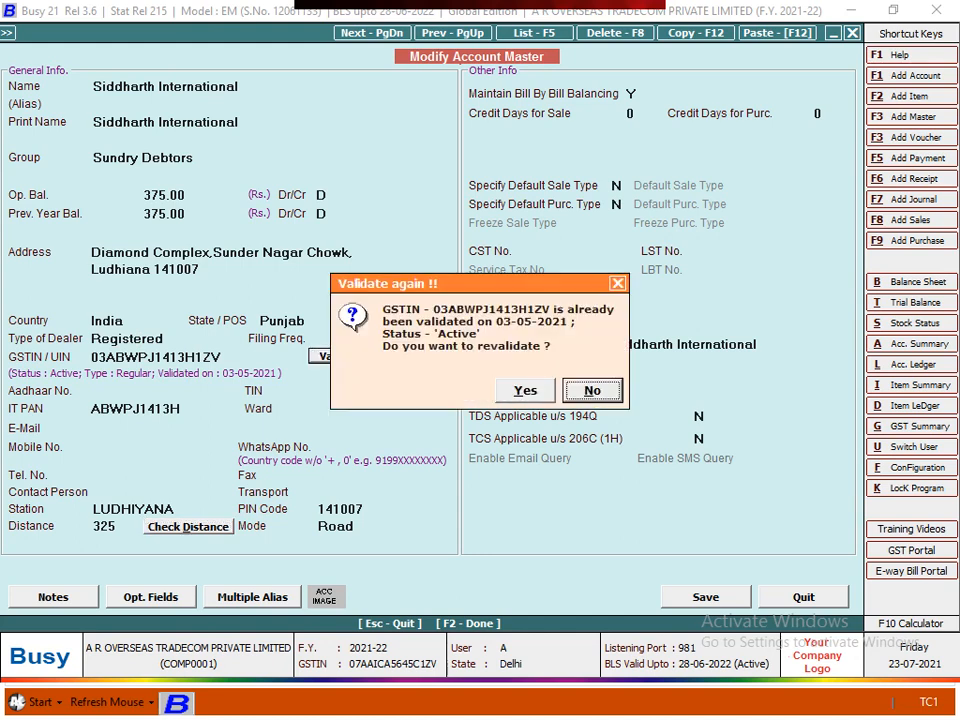
key(y)
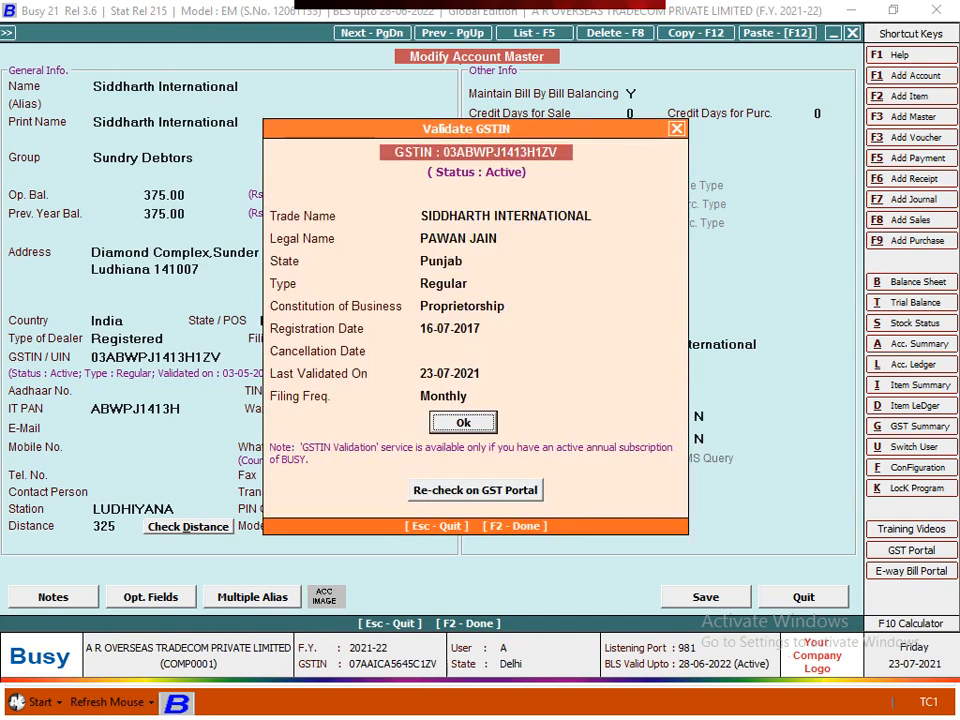
drag(466, 129, 640, 59)
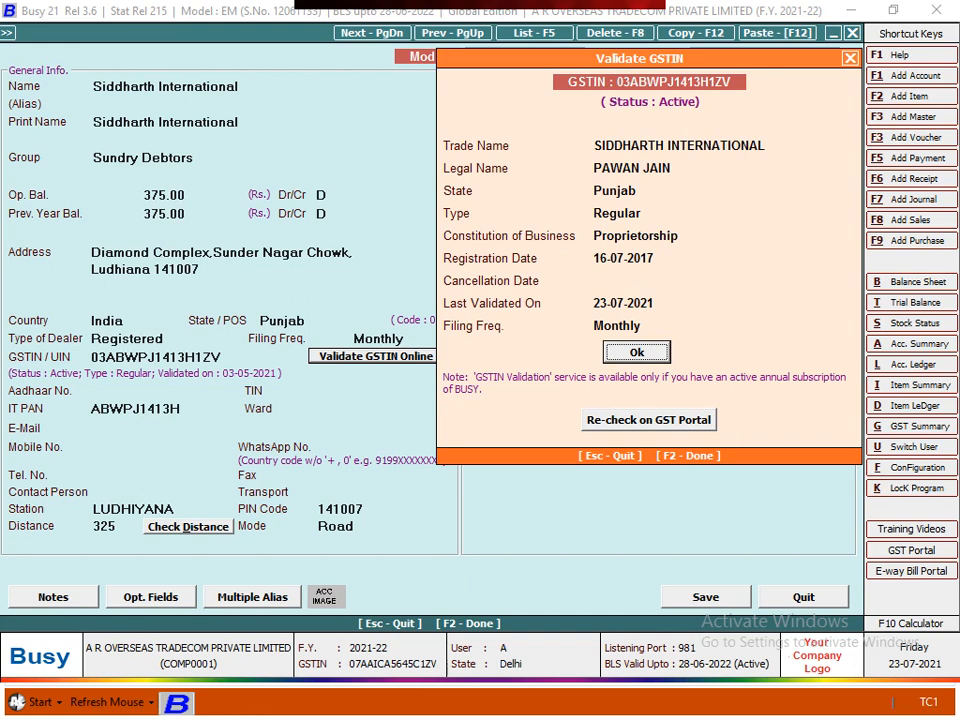
- Open the GST portal's taxpayer search to recheck the GSTIN, return to Busy and save the account master
click(649, 420)
key(Return)
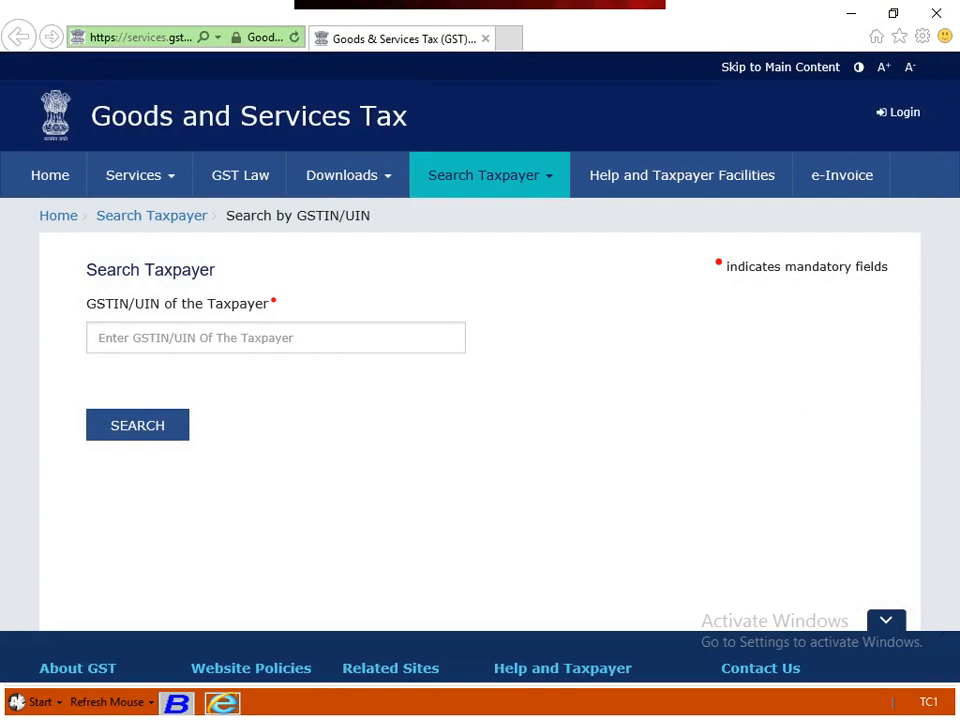
key(alt+F4)
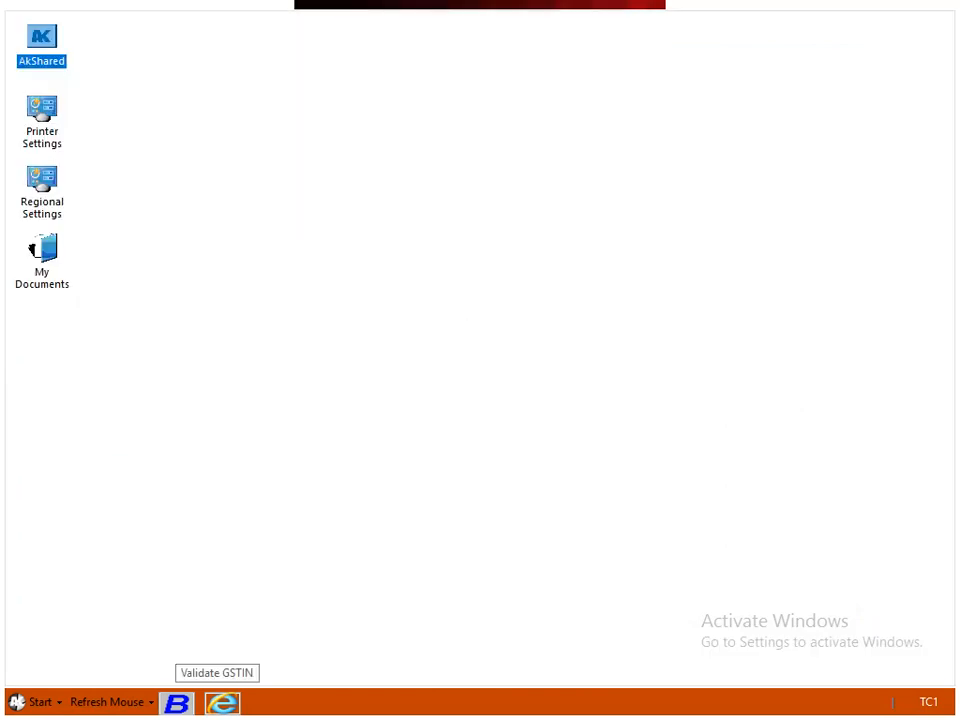
click(177, 703)
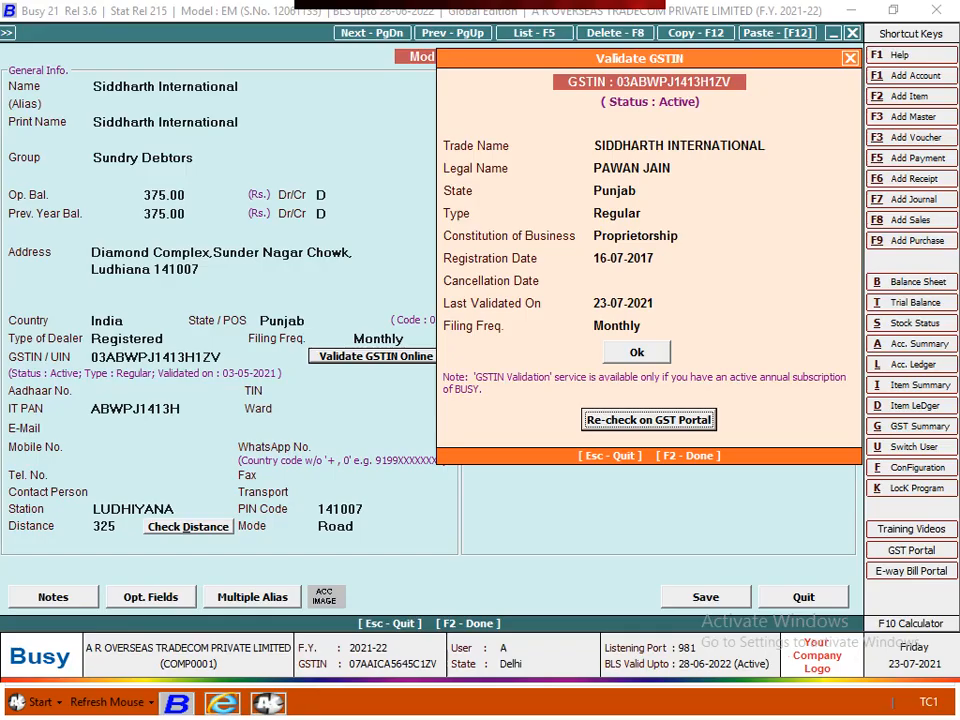
key(Escape)
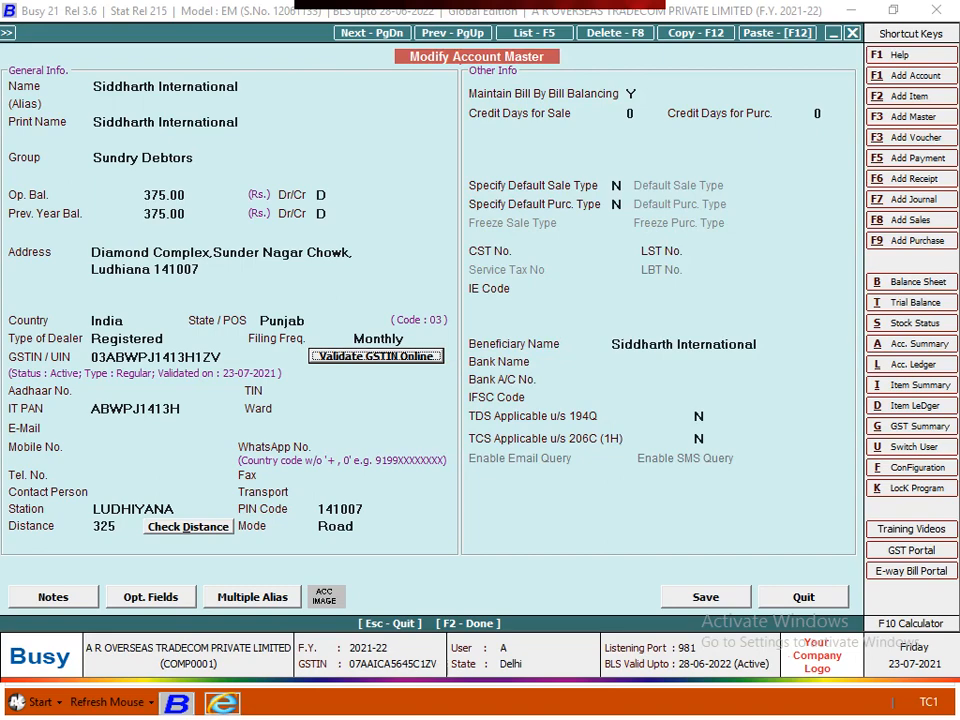
key(F2)
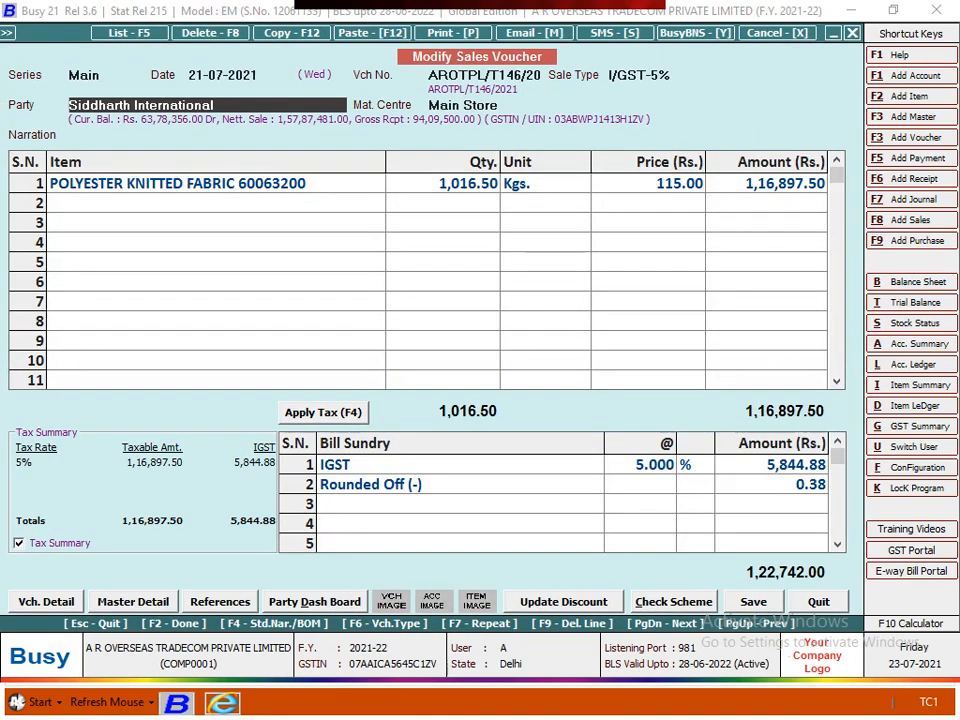
- Leave the Siddharth International sales voucher and return to the e-way bill voucher list
key(Escape)
key(Return)
key(Escape)
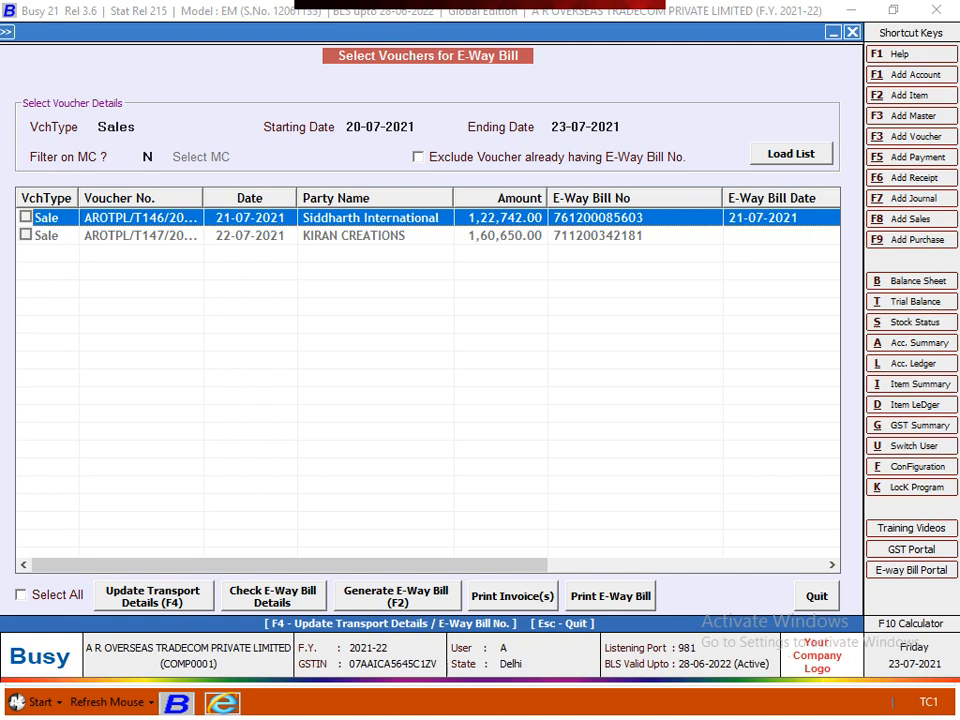
- Select all listed vouchers and print the e-way bill of the 21-07-2021 Siddharth International voucher
click(22, 595)
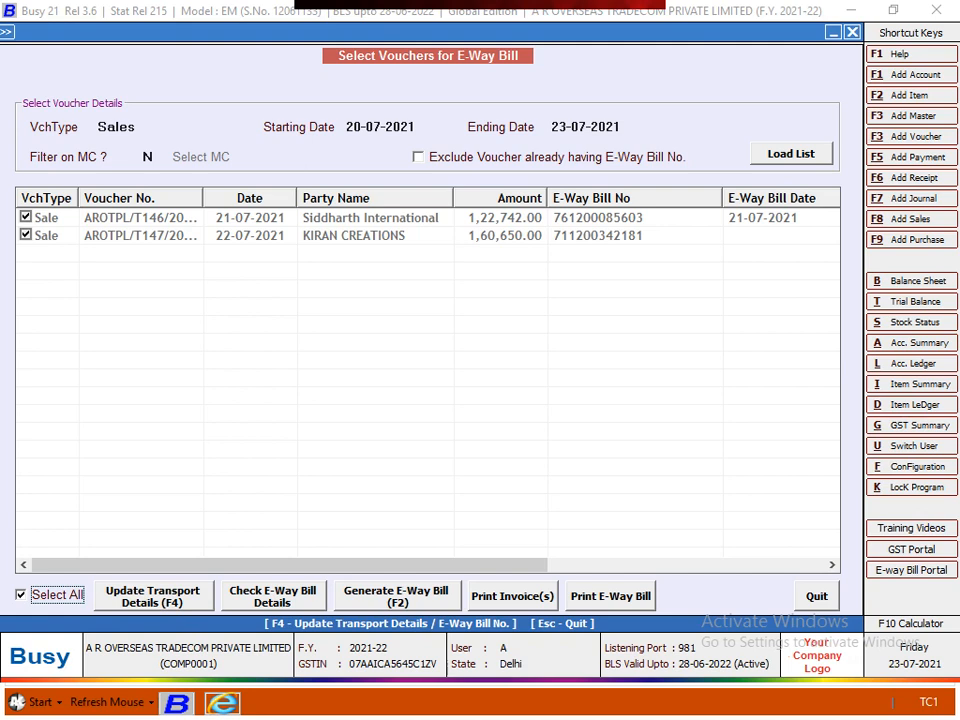
click(610, 596)
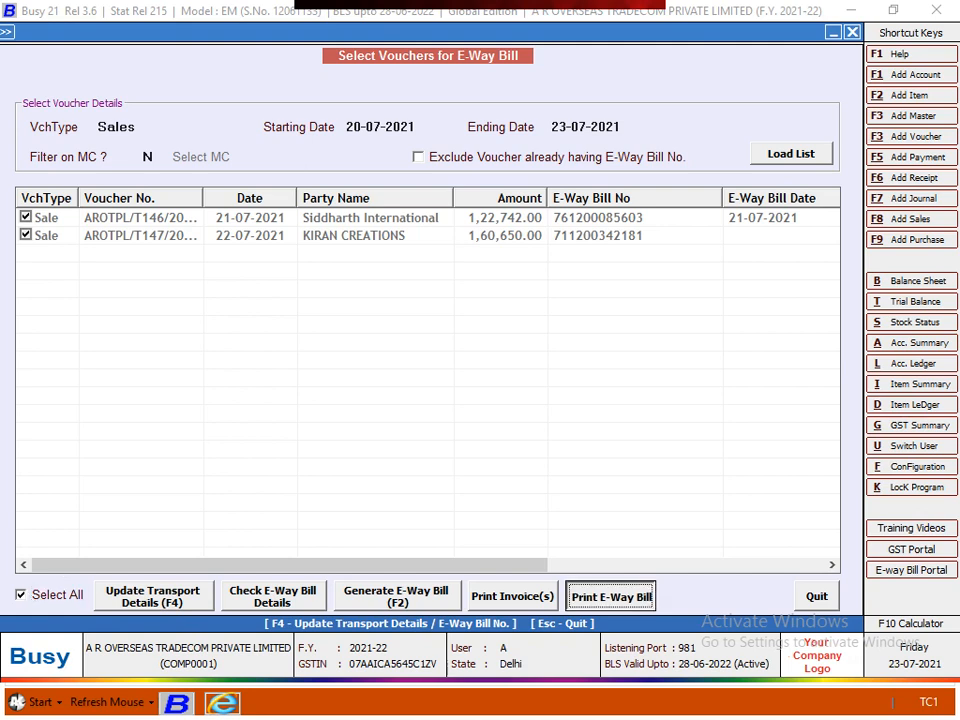
key(Return)
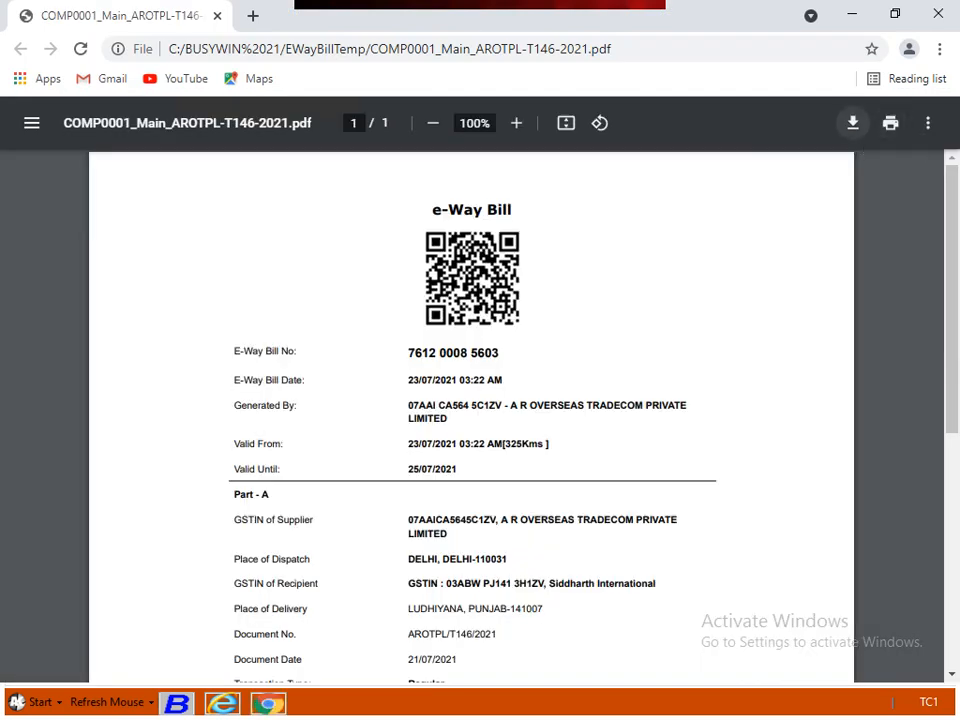
- Try to download the Siddharth International e-way bill PDF to the Desktop under its suggested file name
click(852, 122)
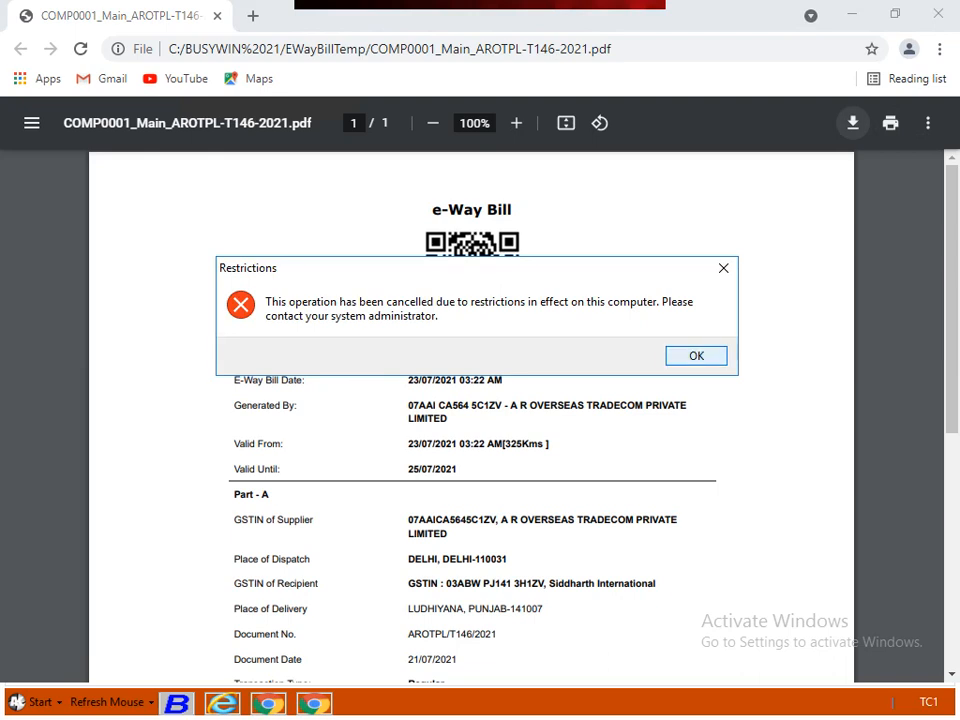
key(Return)
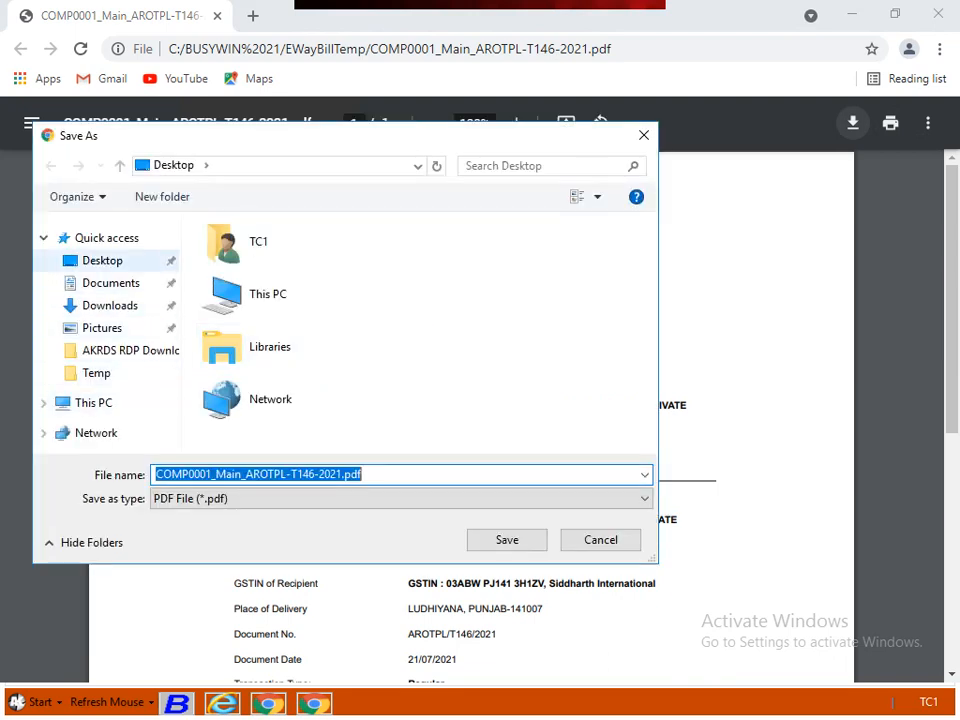
key(Return)
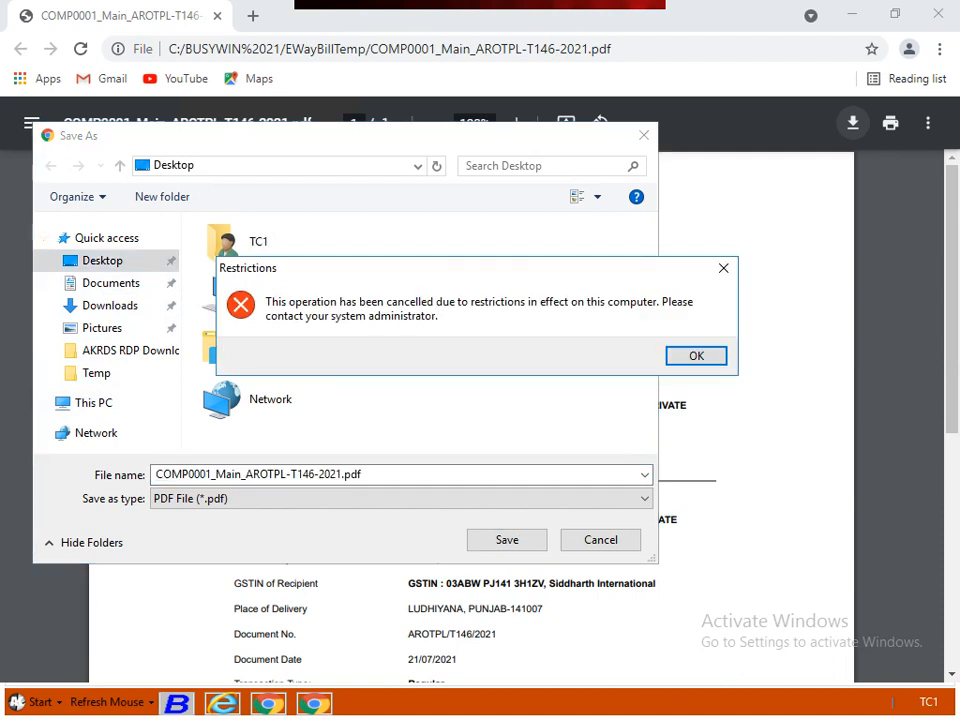
key(Return)
key(Escape)
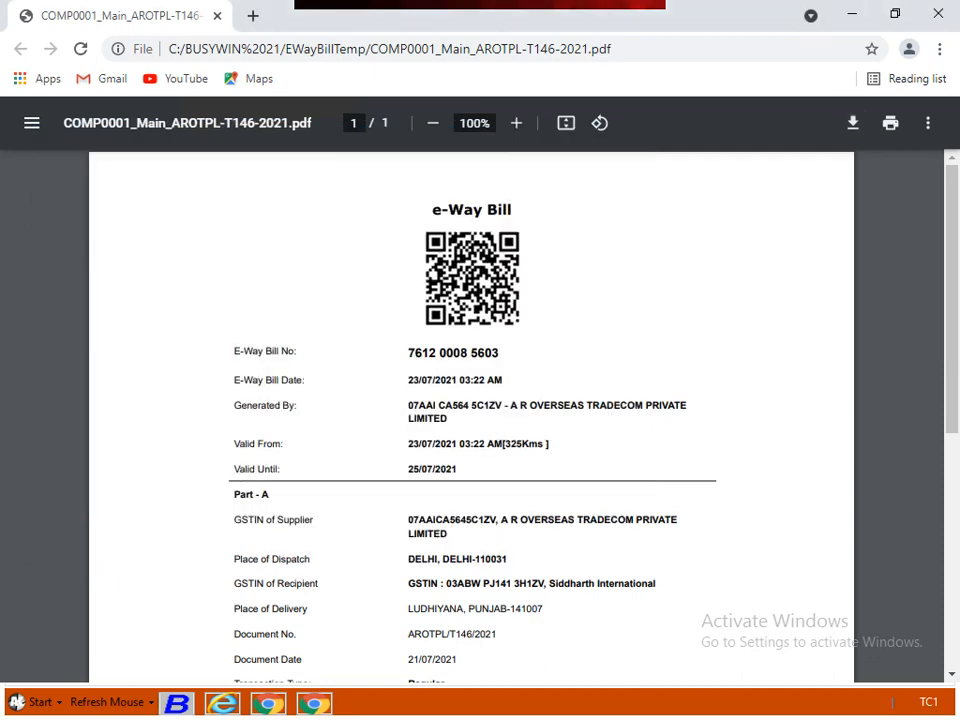
- Close the e-way bill PDF, cancel printing the 22-07-2021 KIRAN CREATIONS bill and leave the voucher selection
click(938, 14)
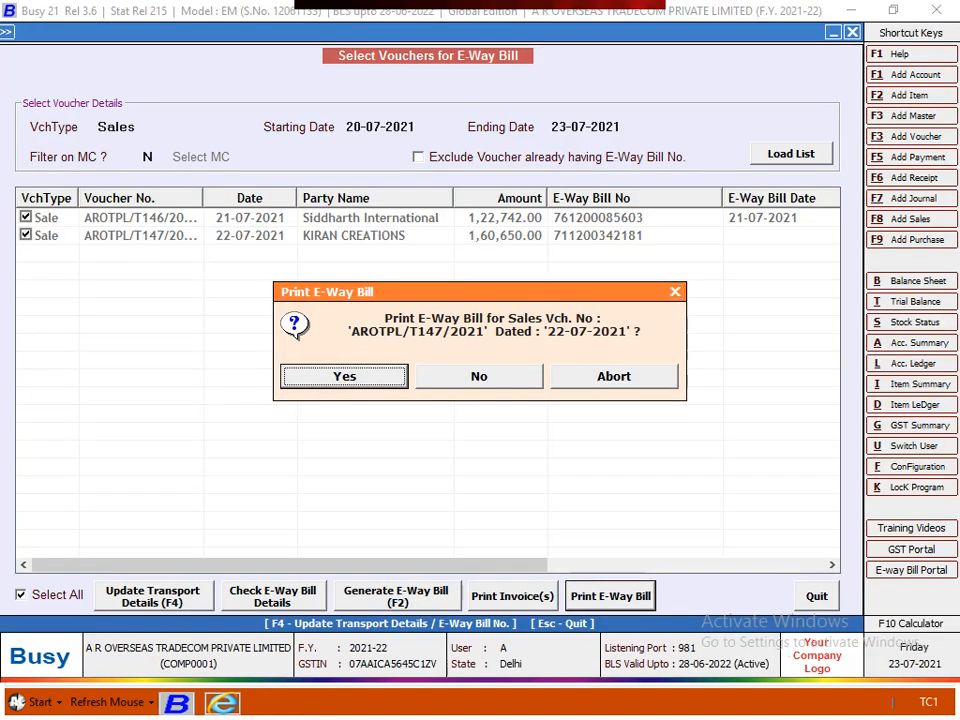
click(675, 292)
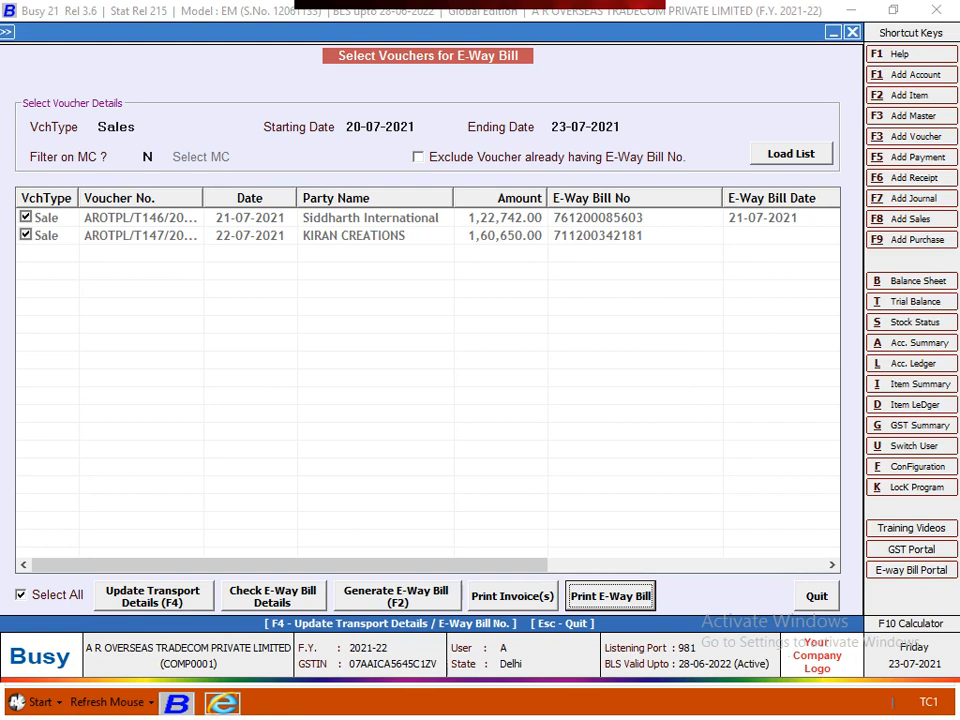
key(Escape)
key(Escape)
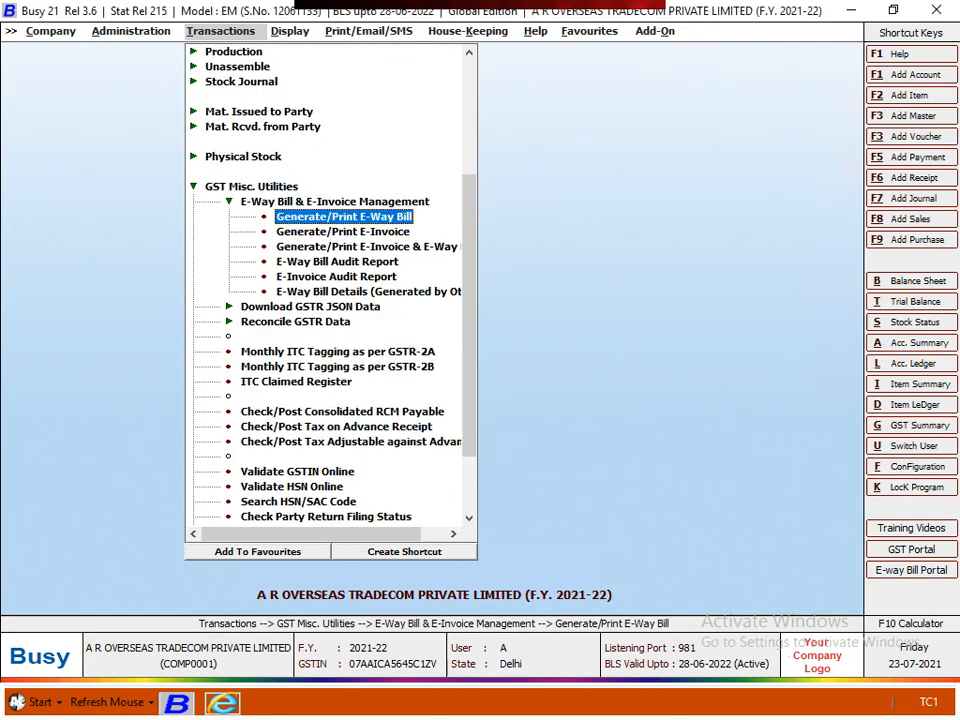
key(Down)
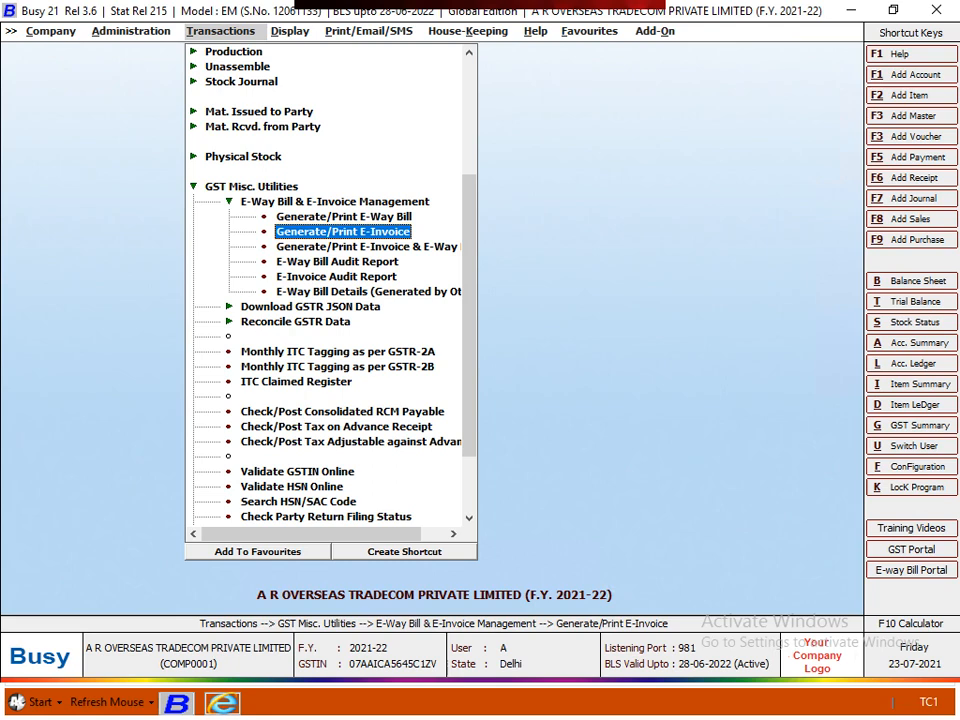
key(Up)
key(Return)
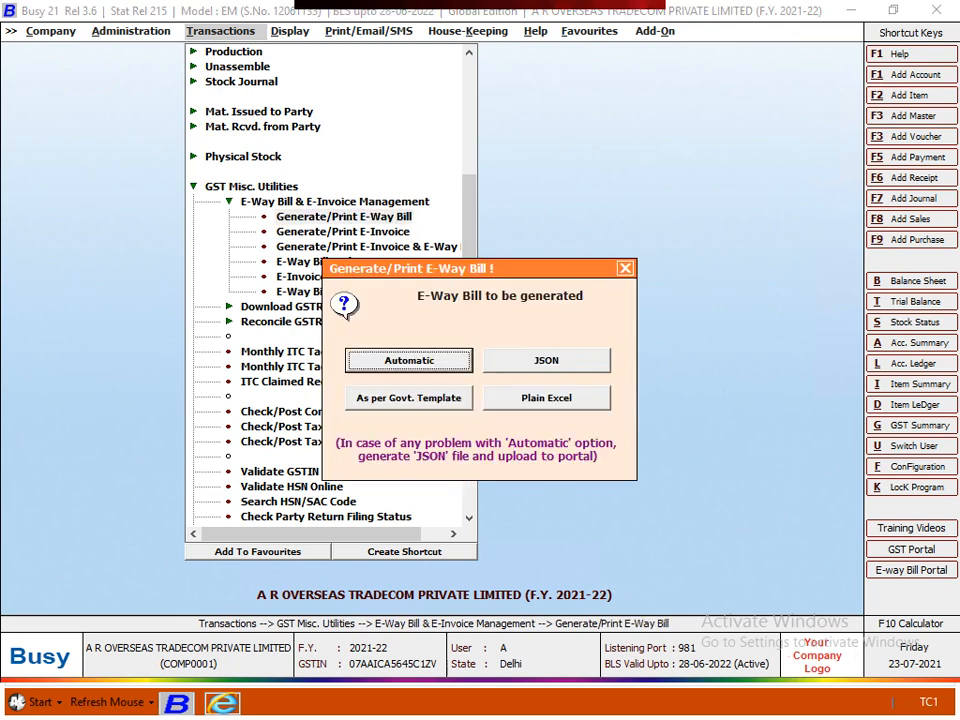
key(Escape)
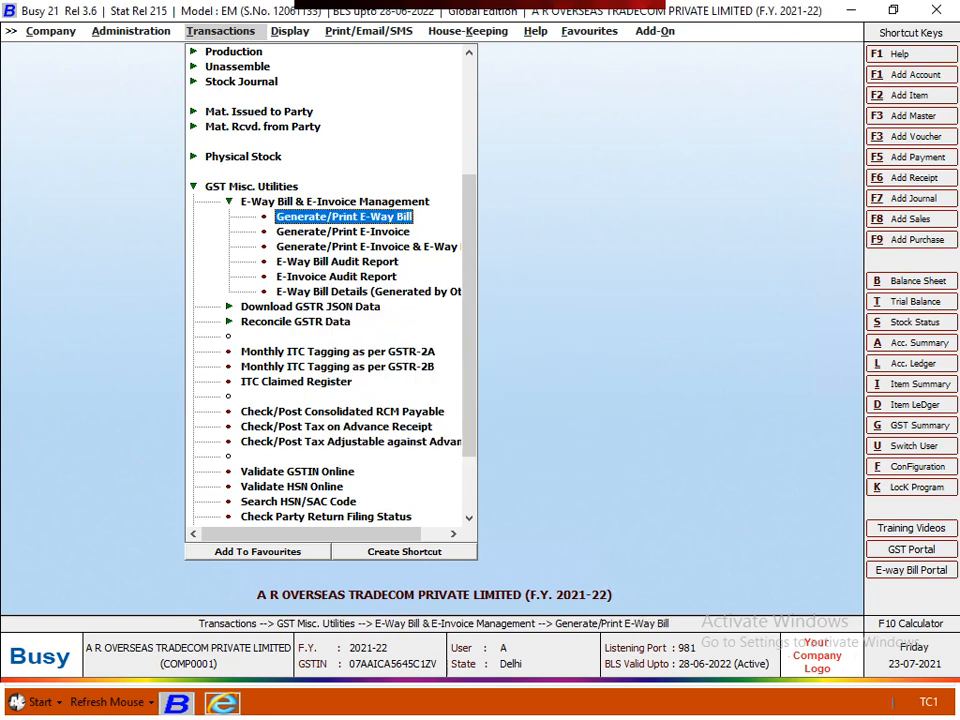
- Start automatic e-way bill generation and load the Sales vouchers from 20-07-2021 to 23-07-2021 without a material centre filter
key(Return)
key(Return)
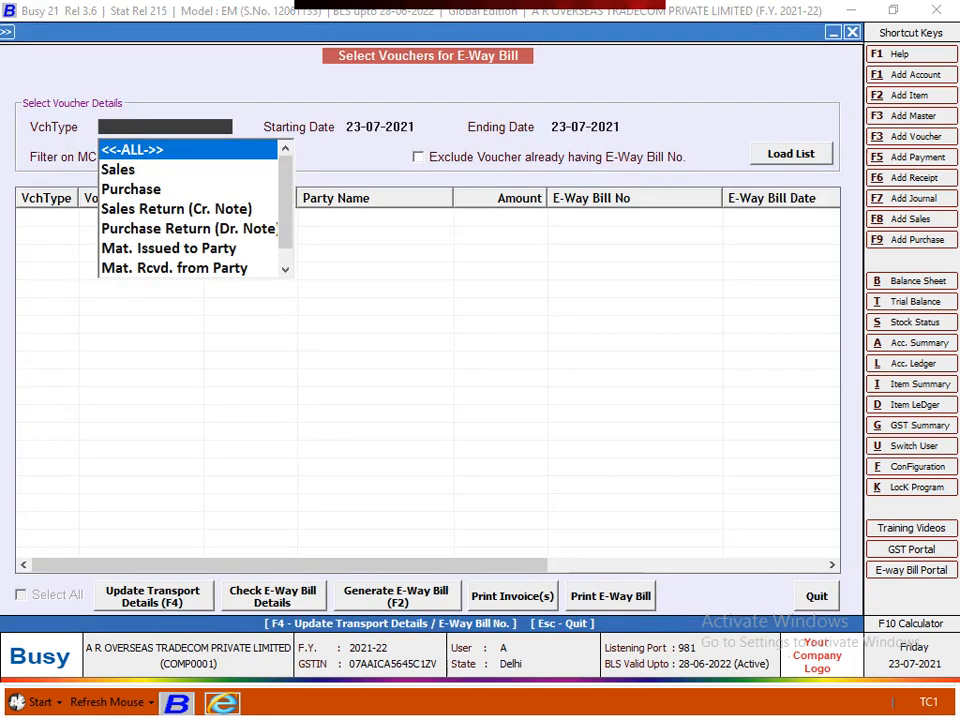
key(Down)
key(Return)
text(20)
key(Return)
key(Return)
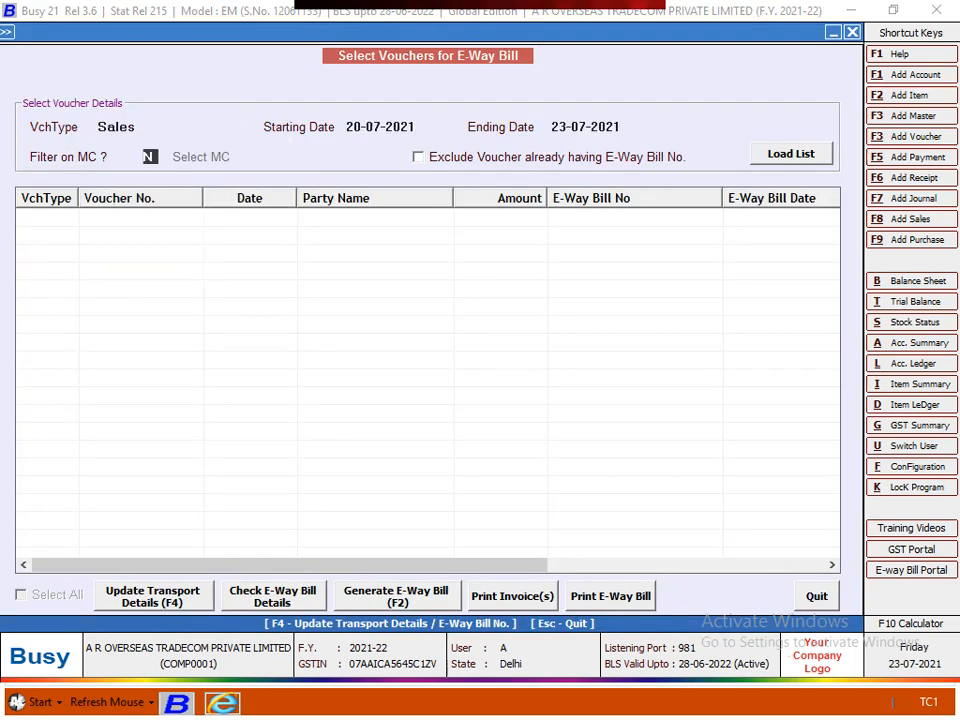
key(Return)
key(Return)
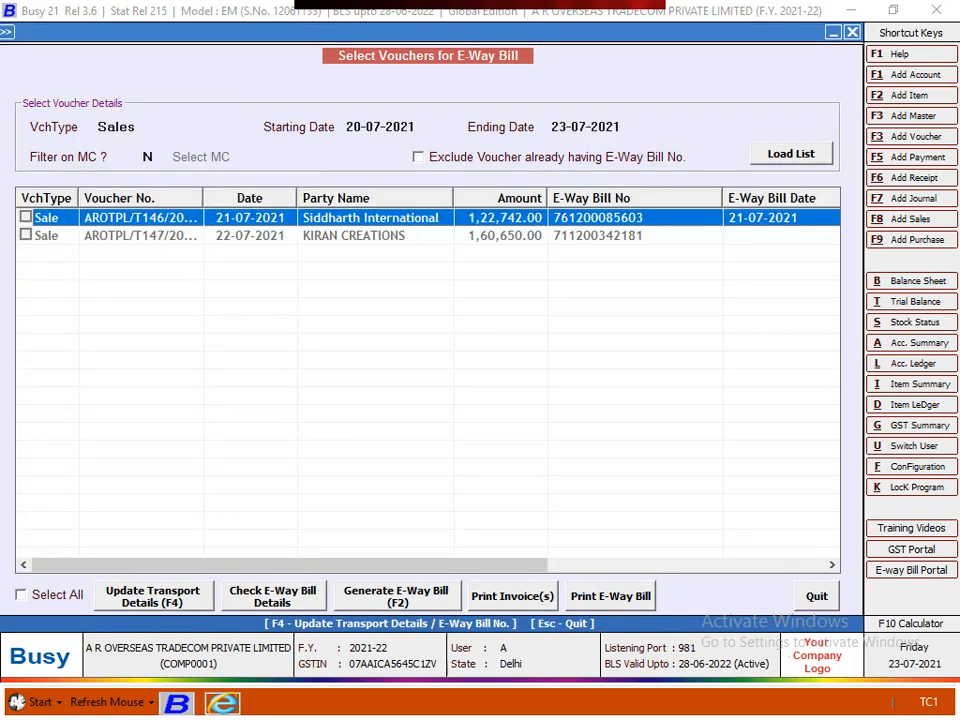
- Open the 21-07-2021 Siddharth International voucher for modification, answer the TCS question and leave the voucher
key(Return)
key(Down)
key(Return)
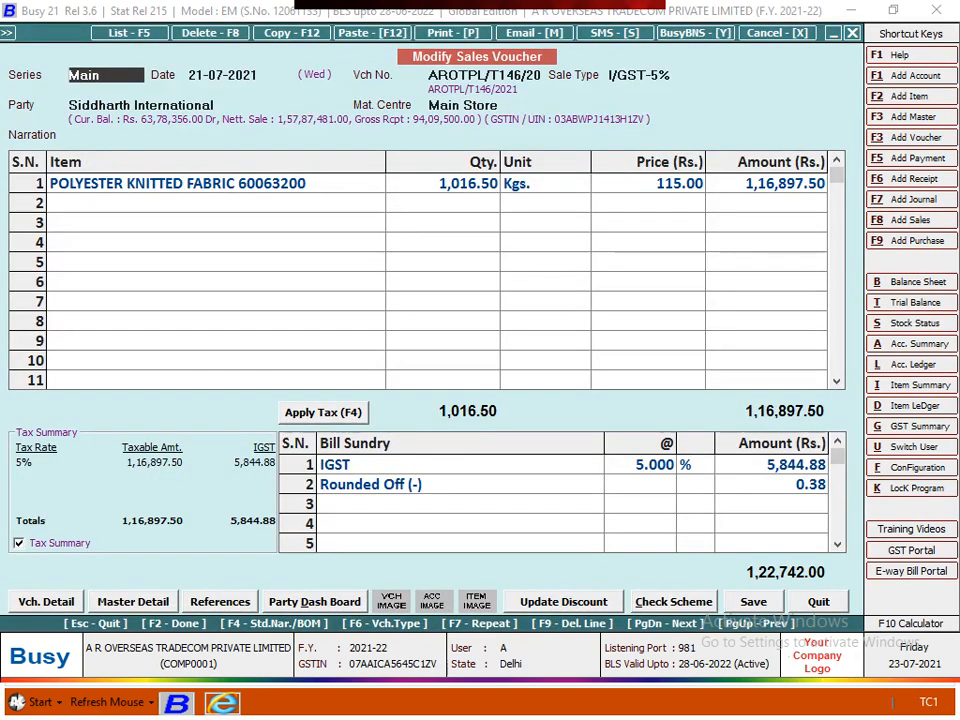
key(Return)
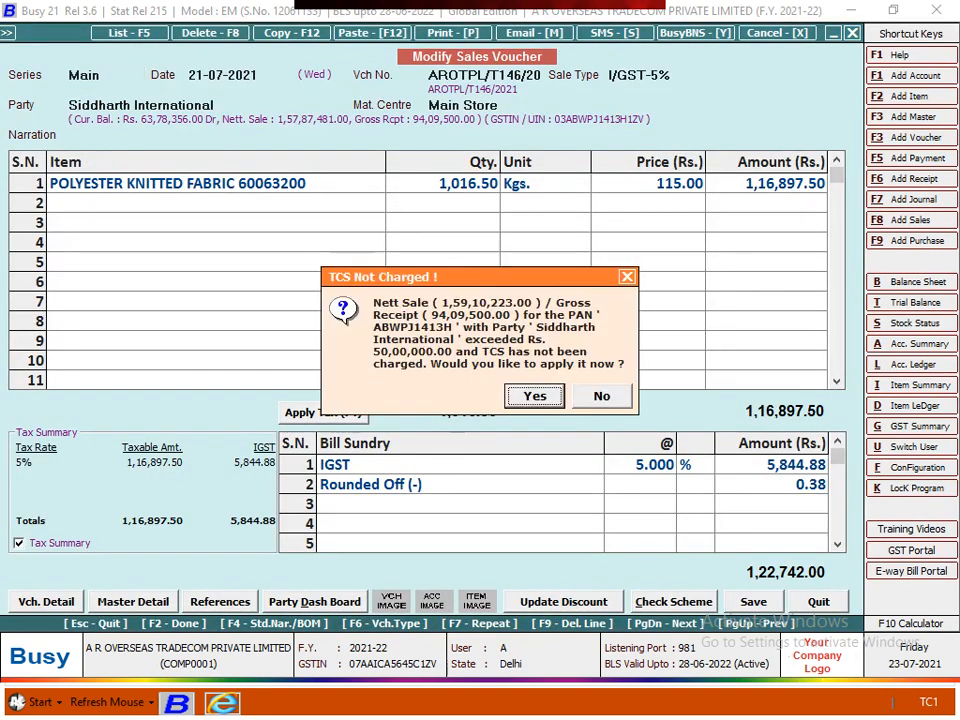
key(Return)
key(Escape)
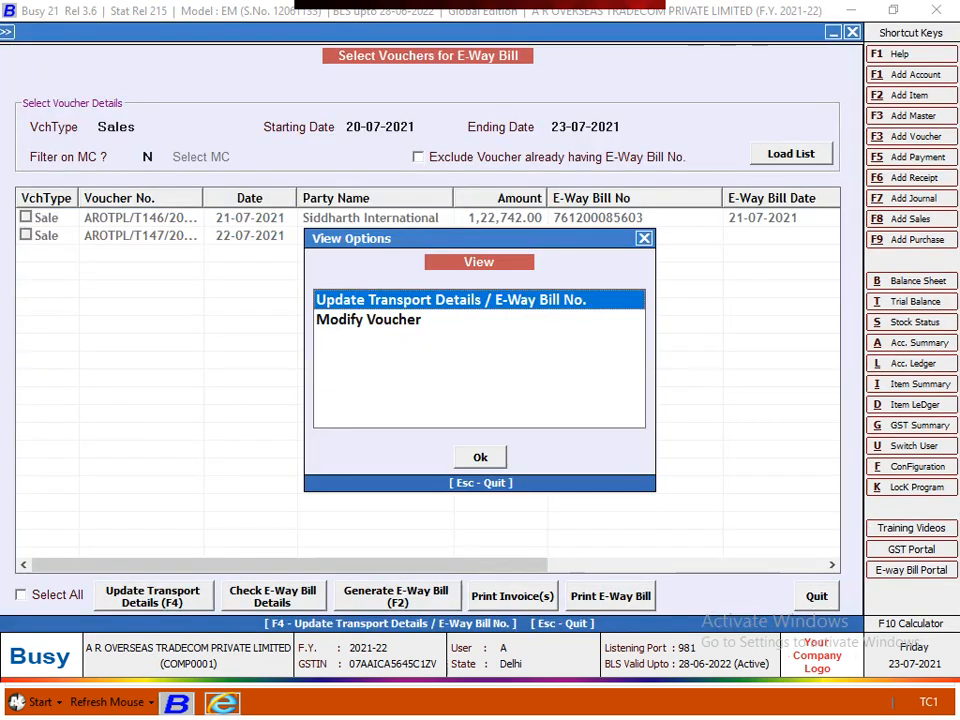
- Reopen the 21-07-2021 Siddharth International voucher for modification and decline applying TCS
key(Escape)
key(Return)
key(Down)
key(Return)
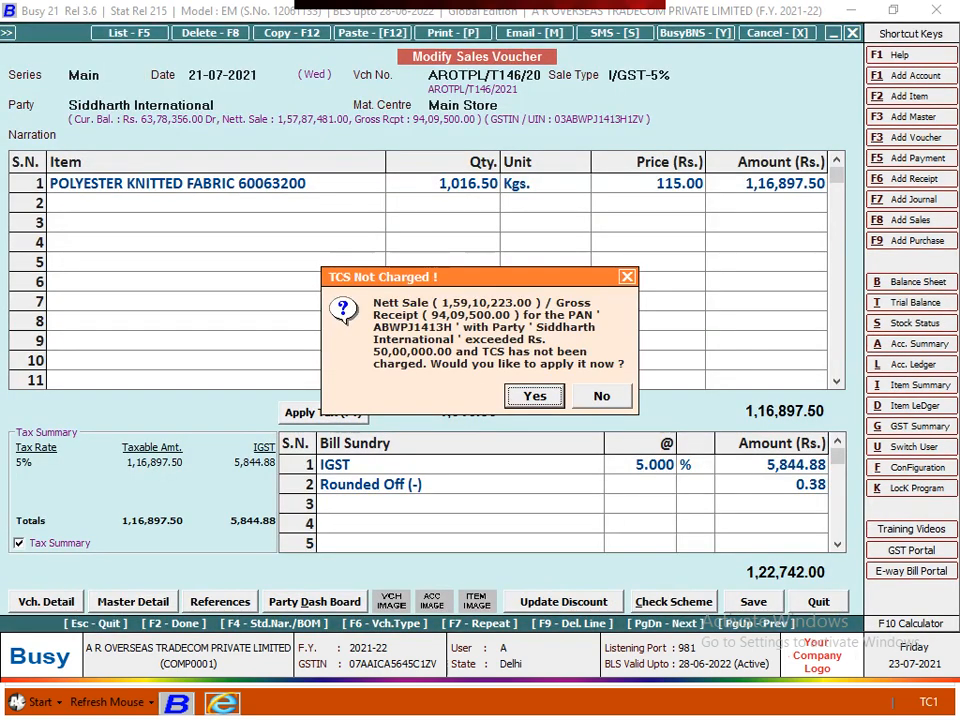
key(Right)
key(Return)
- Save the Siddharth International sales voucher, keeping its transport details as filled in
key(F2)
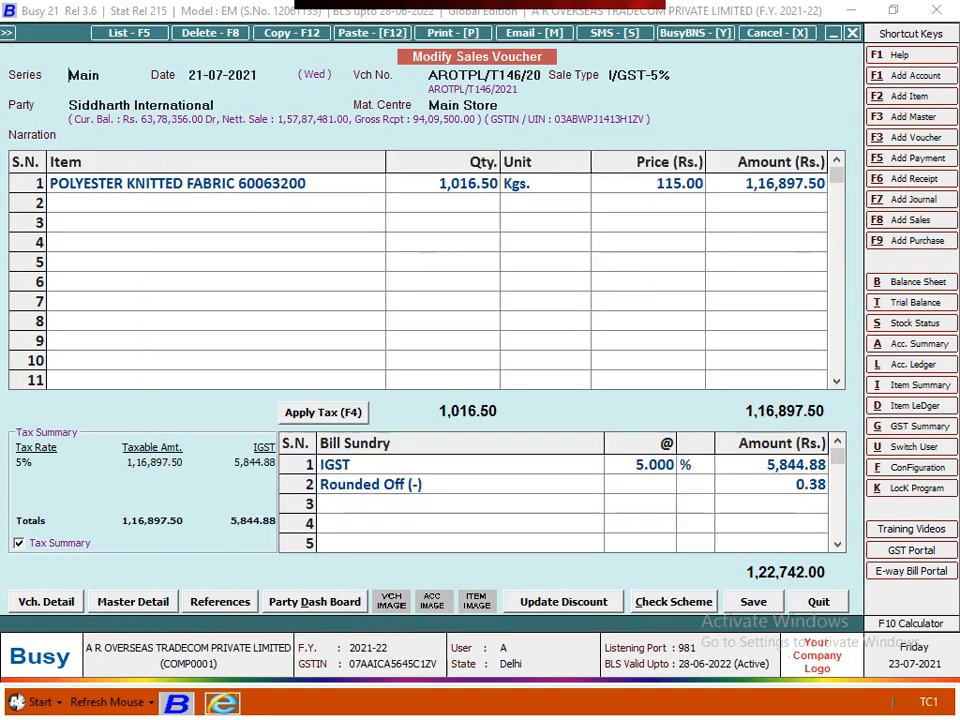
key(Return)
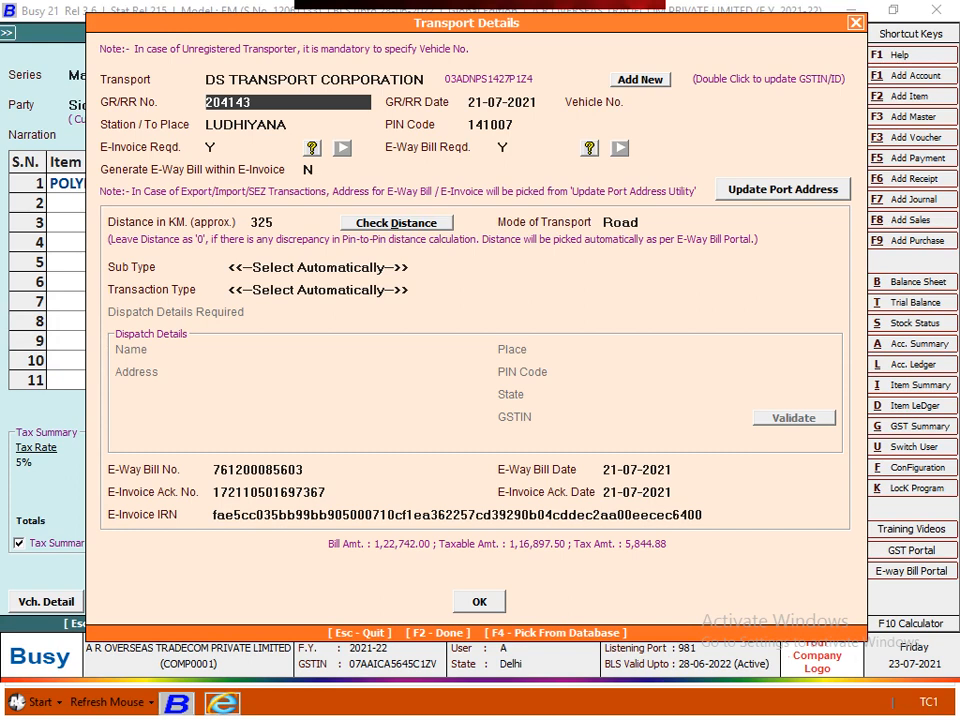
key(F2)
key(Return)
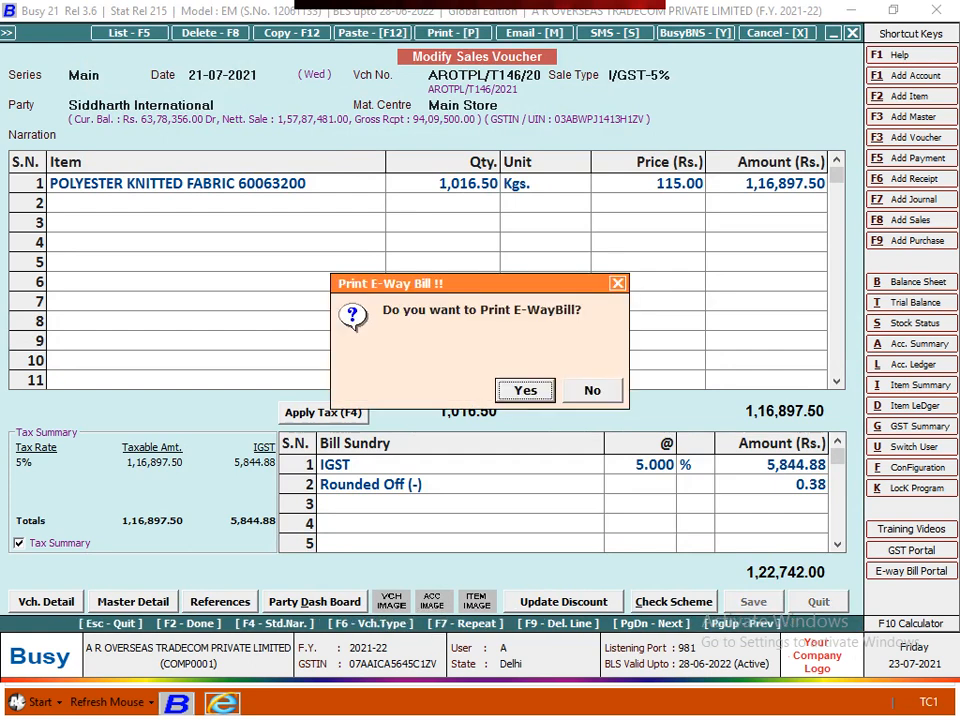
- Print the voucher's e-way bill as a PDF, review it down to Part B and close it
key(Return)
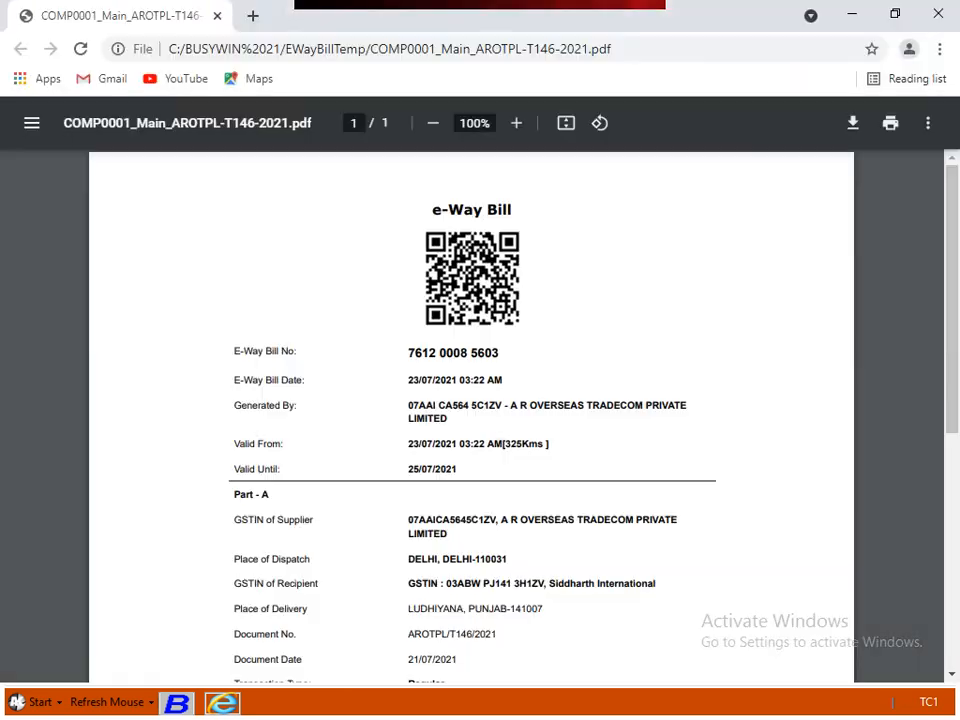
scroll(470, 400, down, 4)
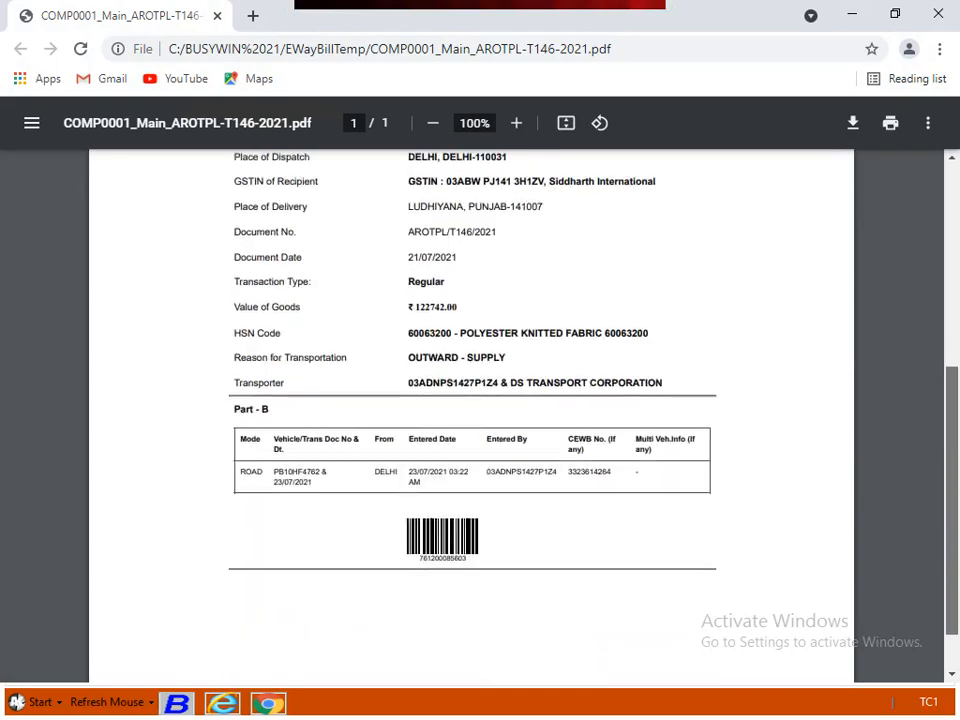
click(938, 14)
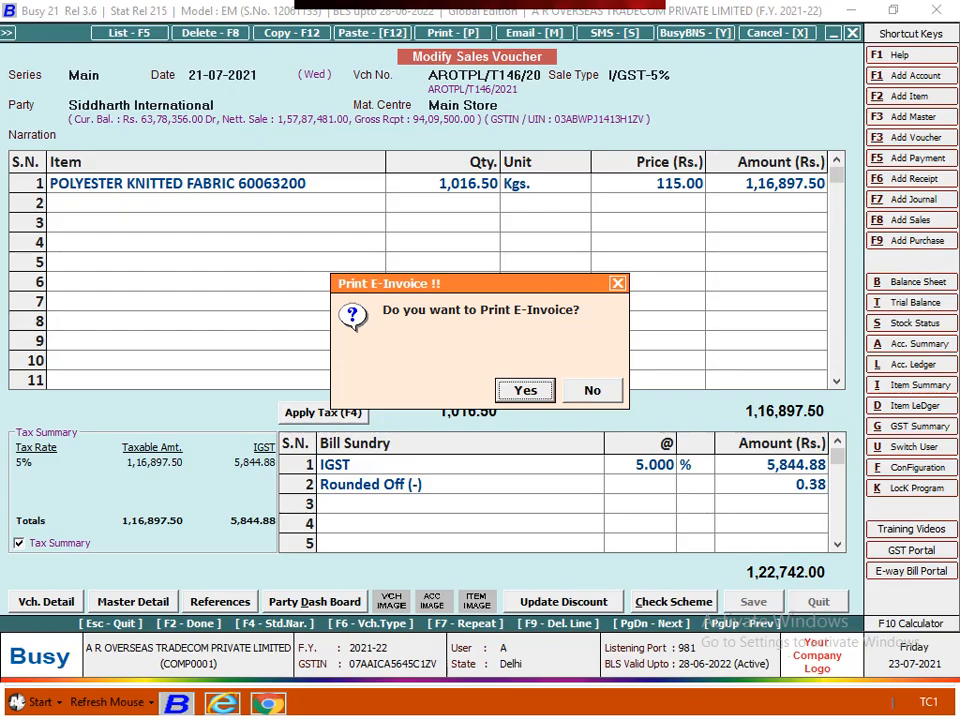
- Print the voucher's e-invoice as a PDF, review it at 67% zoom from party details to goods totals and close it
key(Return)
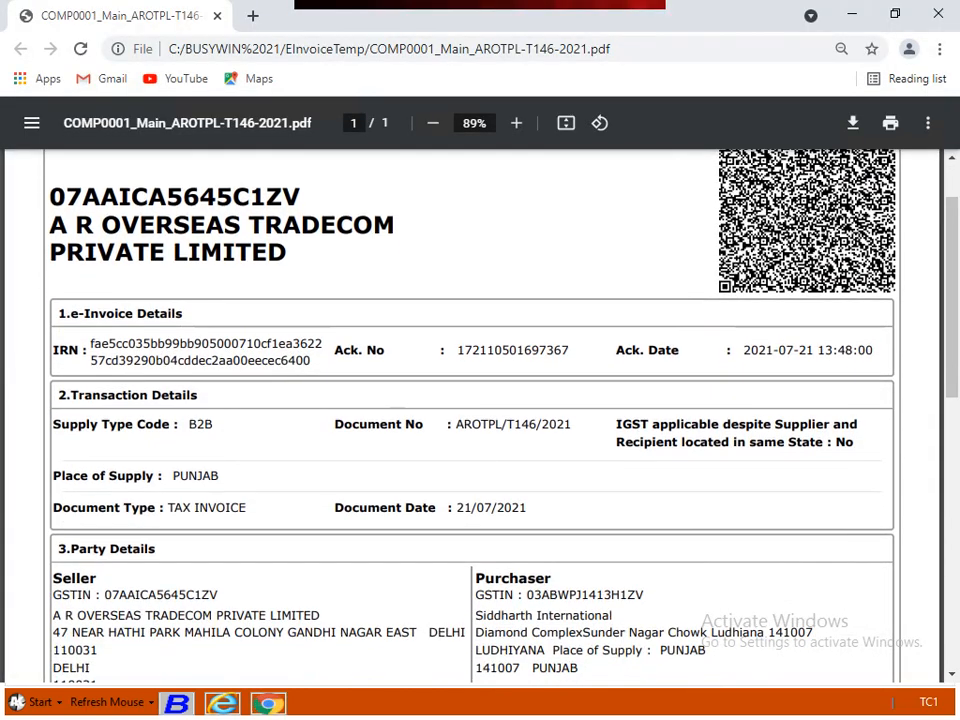
click(516, 122)
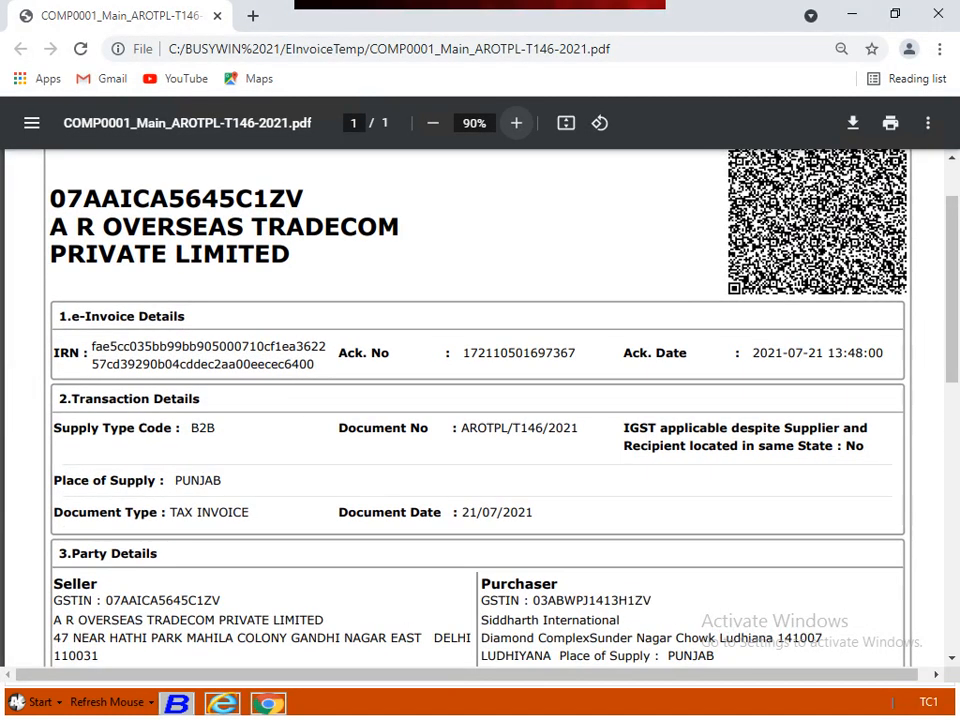
click(432, 122)
click(432, 122)
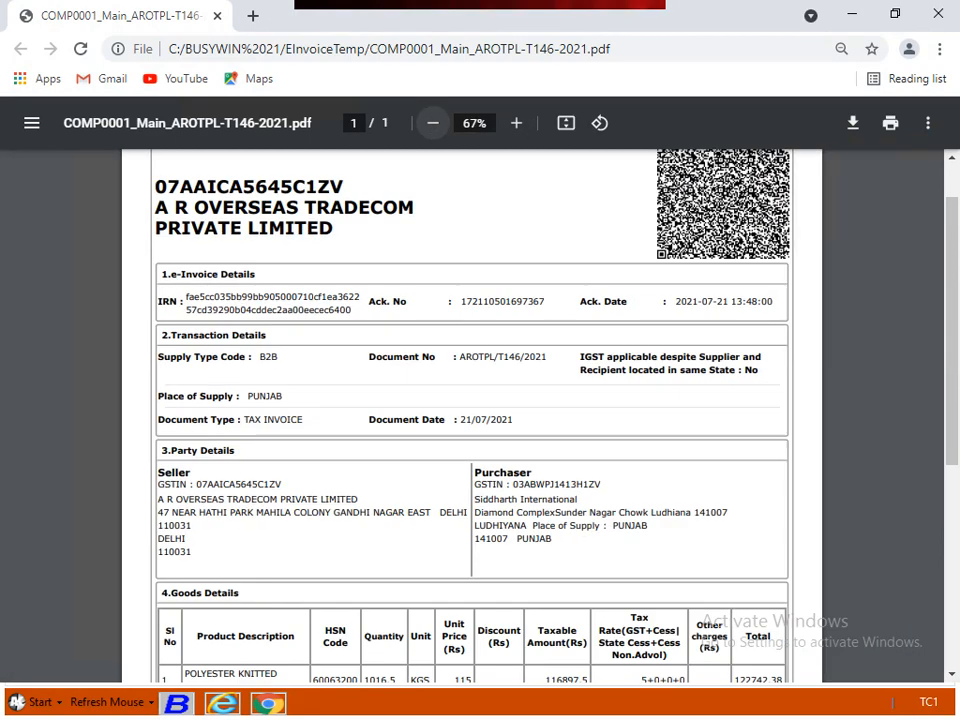
scroll(470, 400, down, 5)
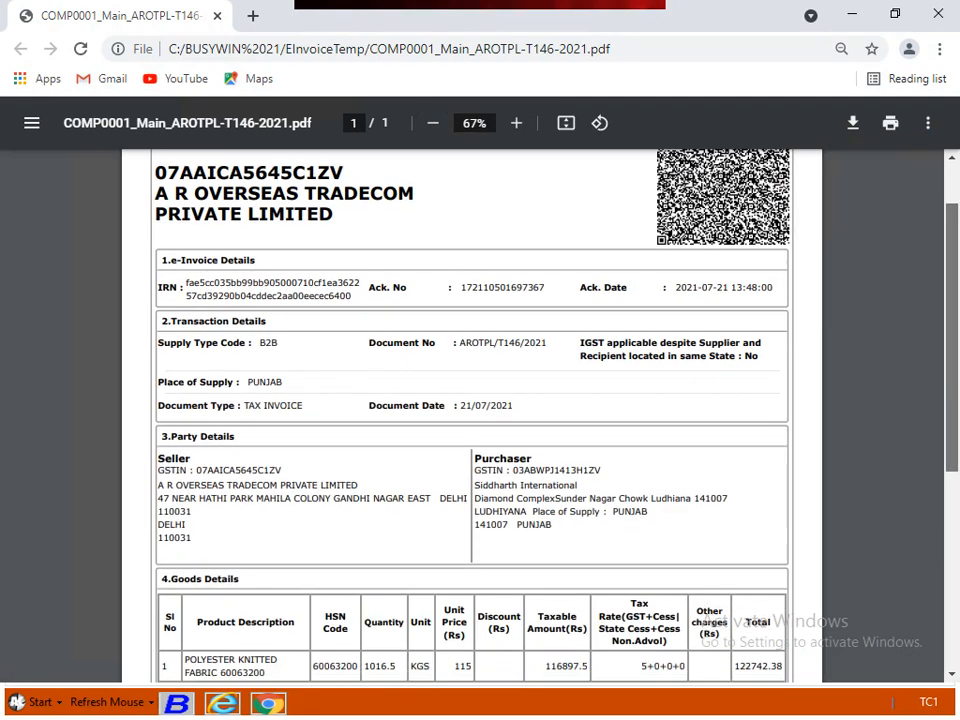
scroll(470, 410, down, 1)
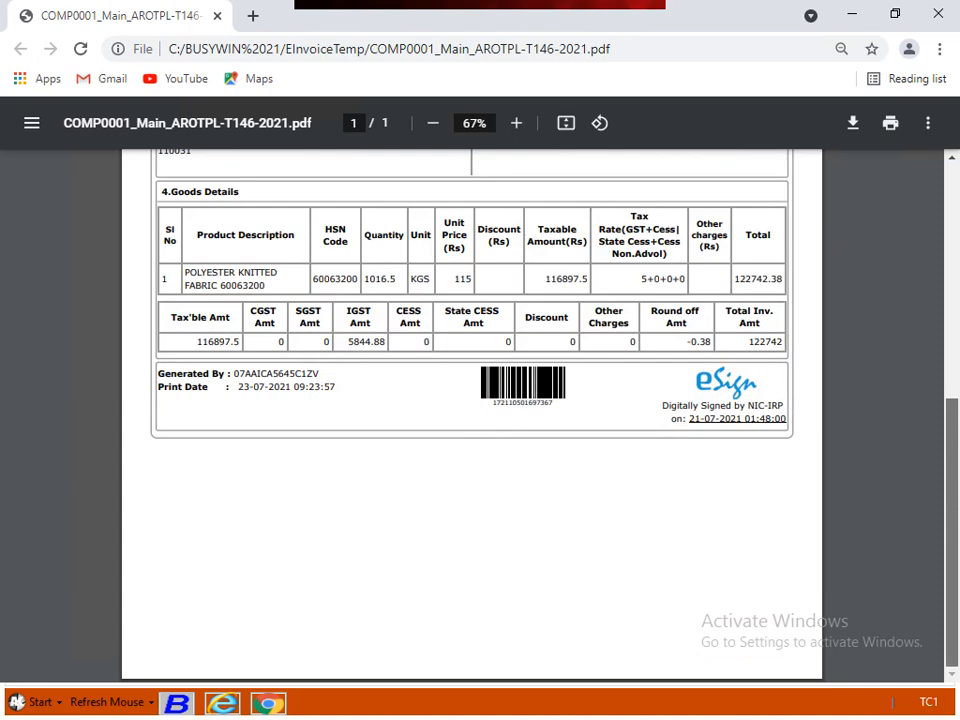
scroll(470, 410, up, 5)
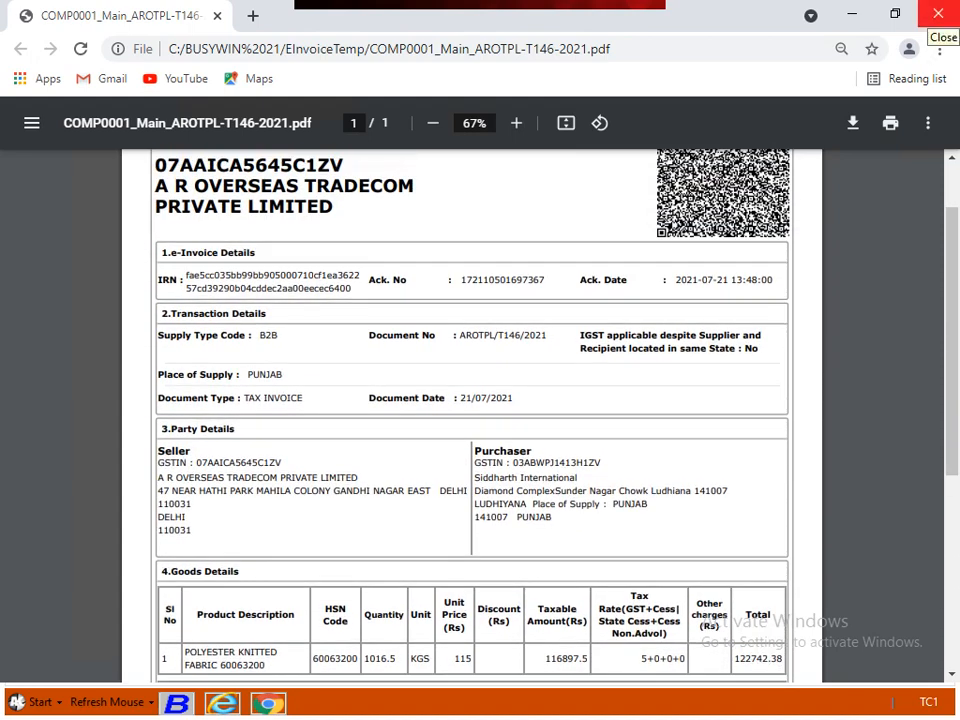
click(938, 14)
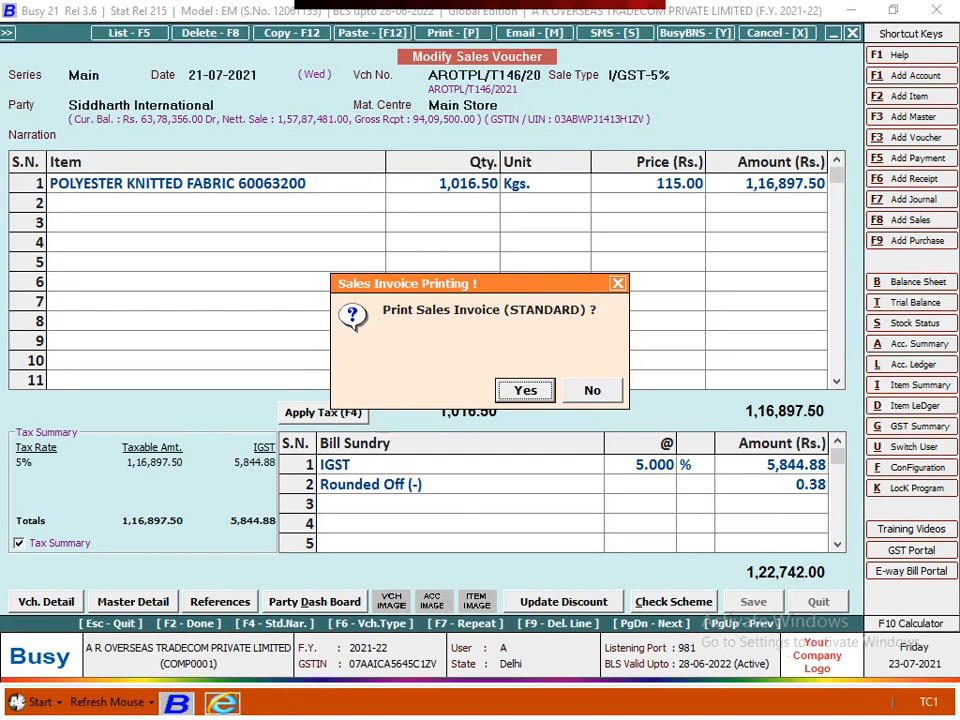
- Preview the sales invoice in the STANDARD format down to its QR code, and leave the e-way bill voucher selection
key(Return)
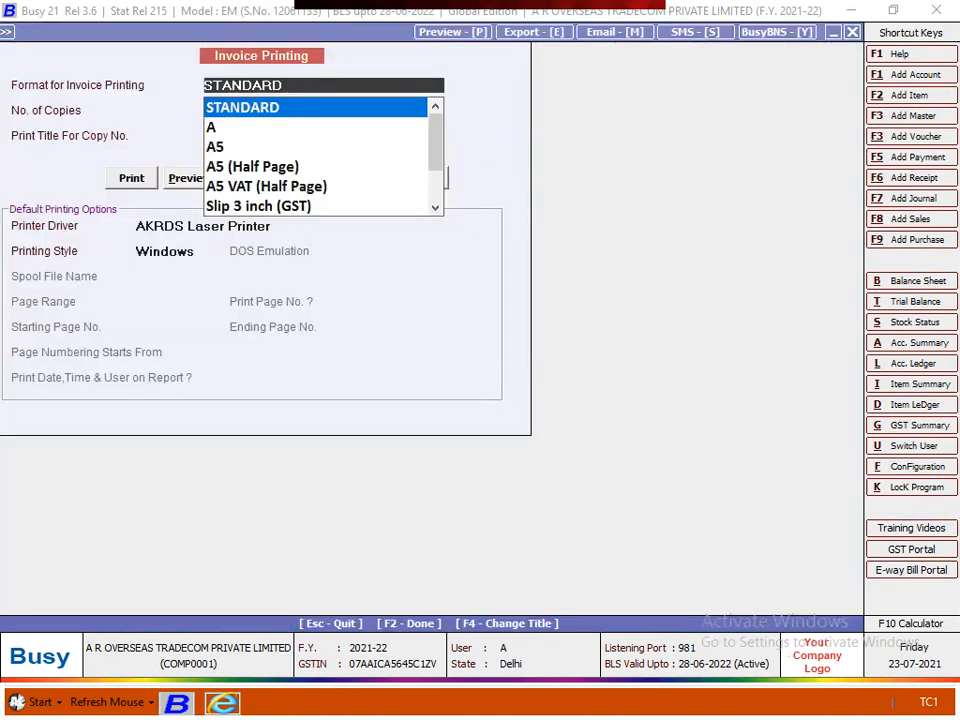
key(alt+p)
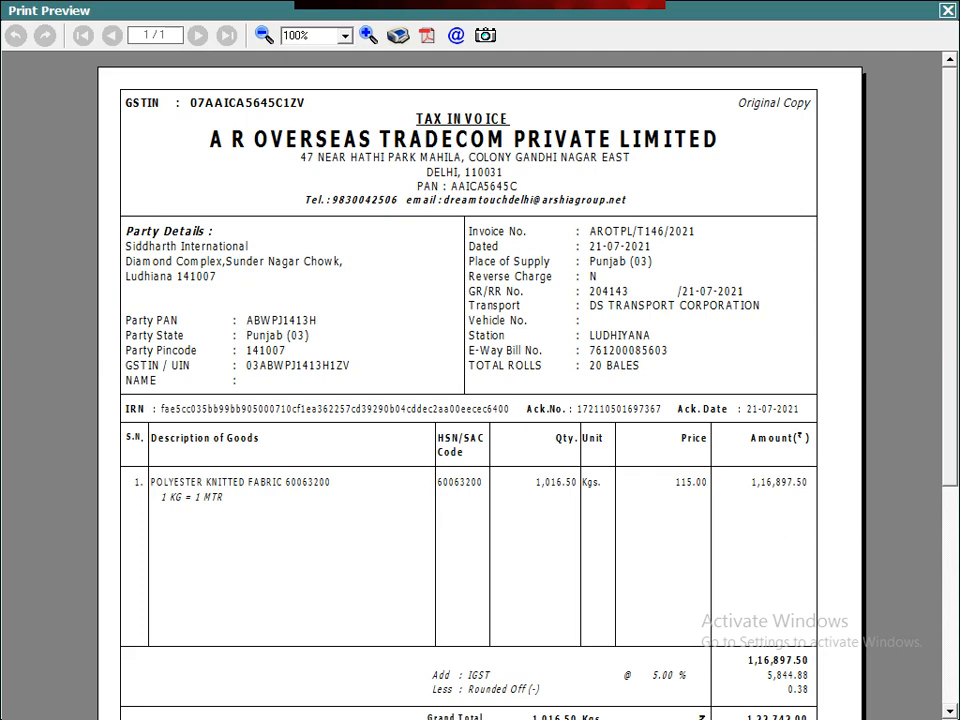
scroll(480, 400, down, 7)
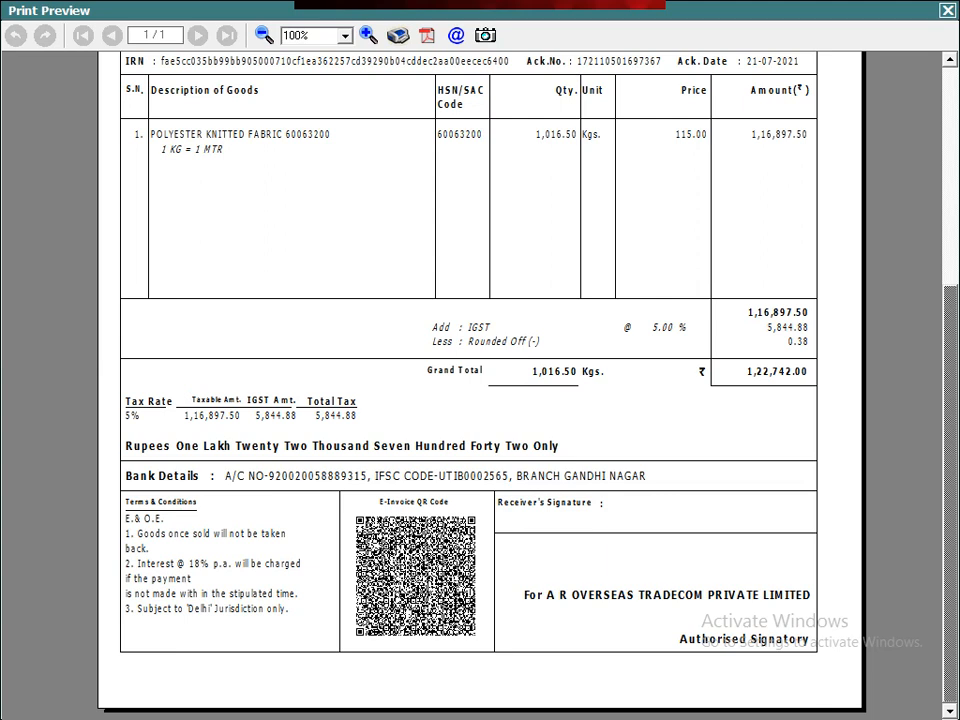
key(Escape)
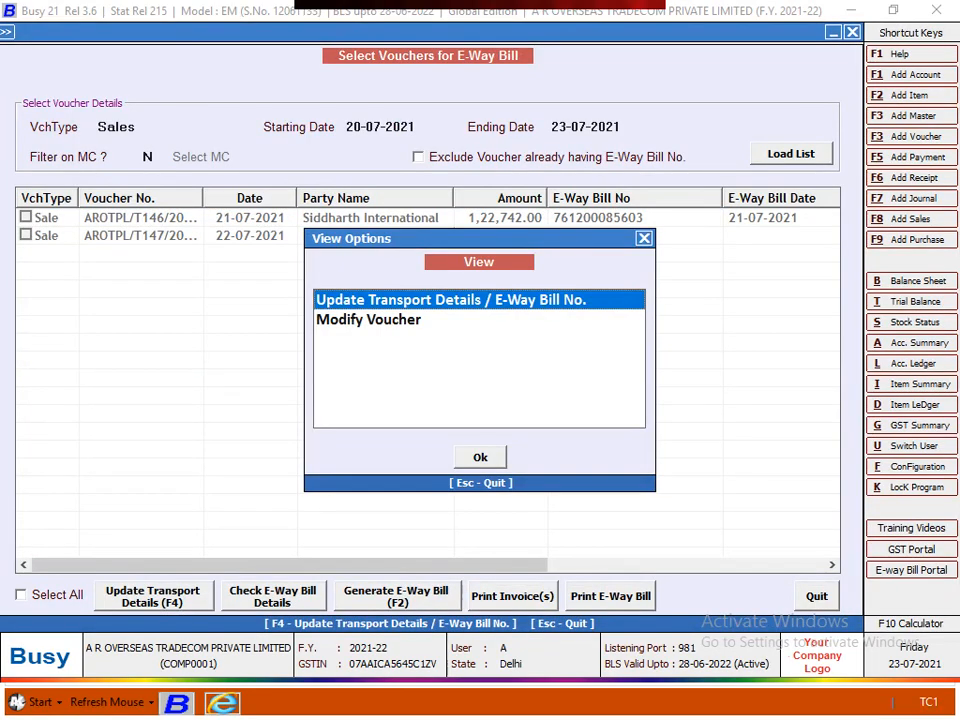
key(Escape)
key(Escape)
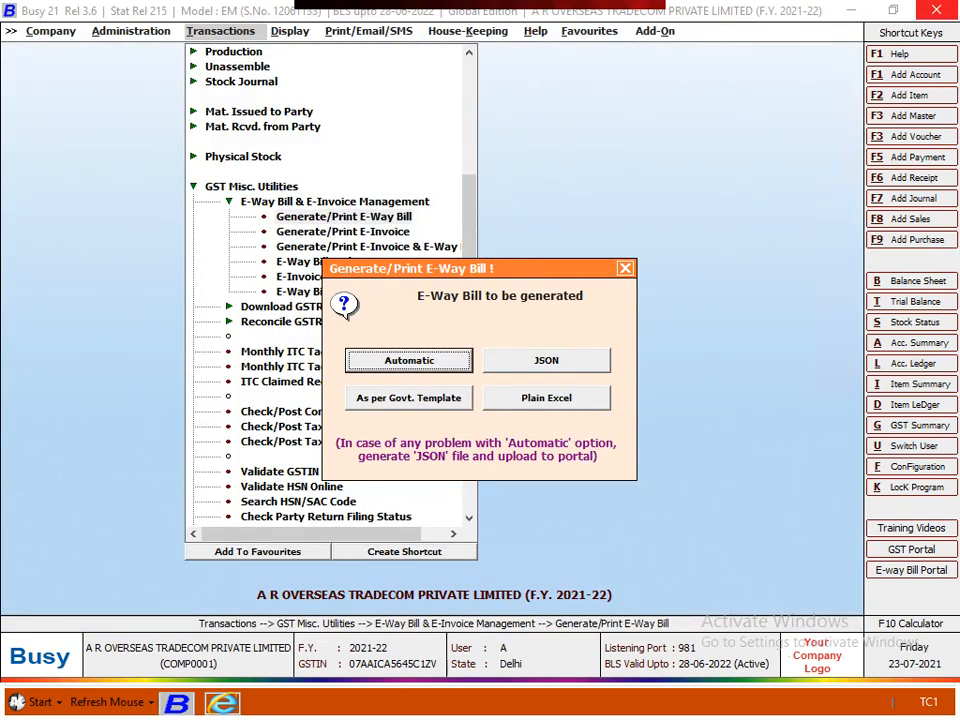
key(Escape)
- Display the E-Way Bill Audit Report for 23-07-2021
key(Down)
key(Down)
key(Down)
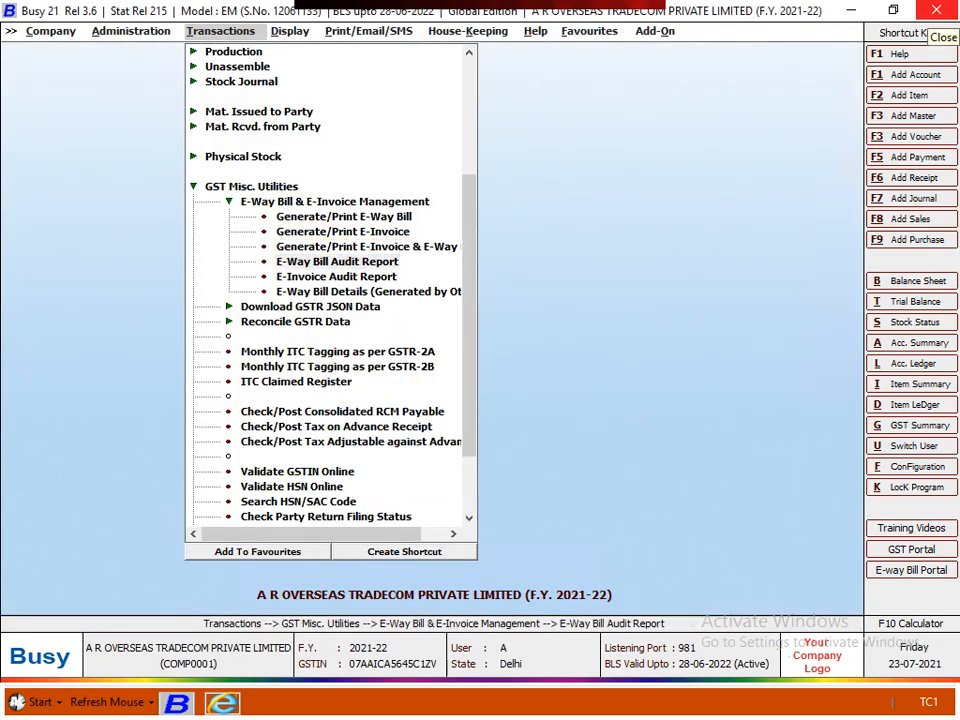
key(Return)
key(Return)
key(Return)
key(Return)
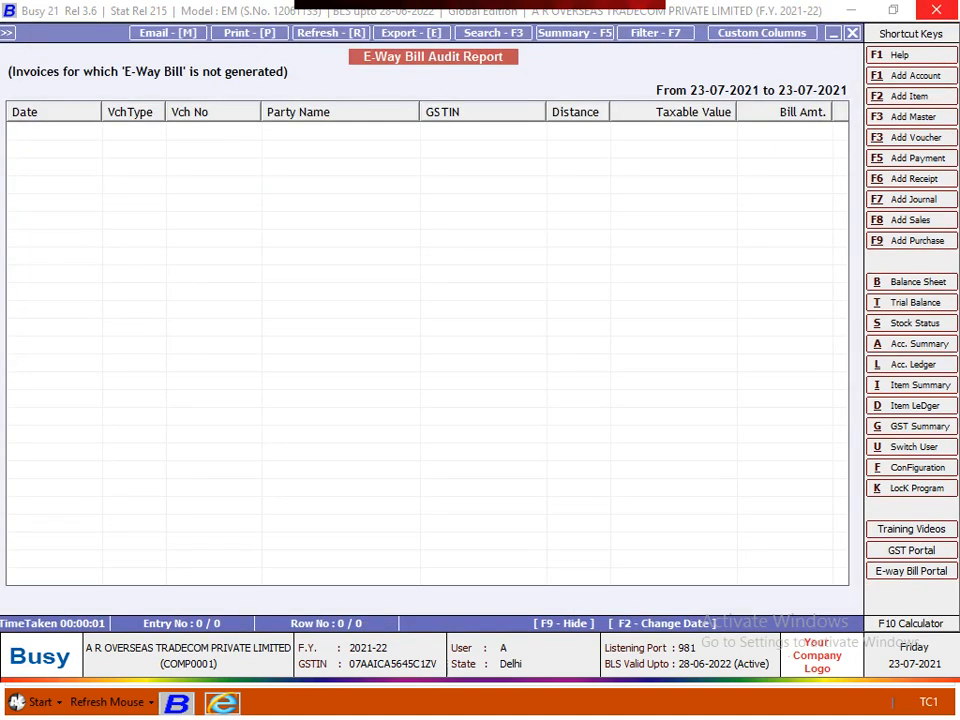
- Rerun the E-Way Bill Audit Report for 20-07-2021 to 23-07-2021
key(Escape)
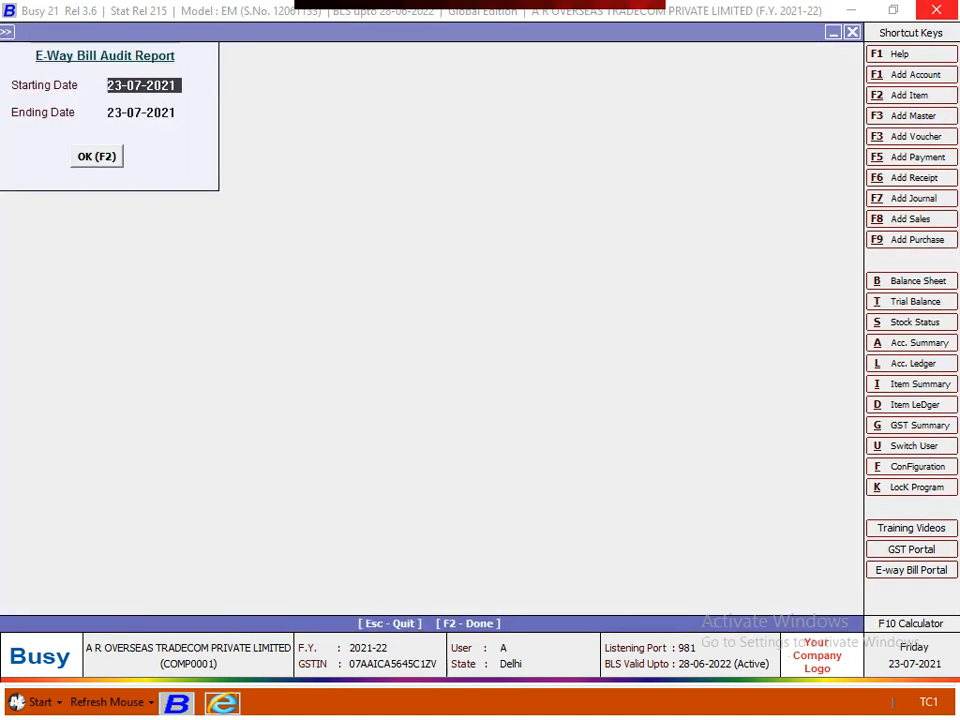
text(20)
key(Return)
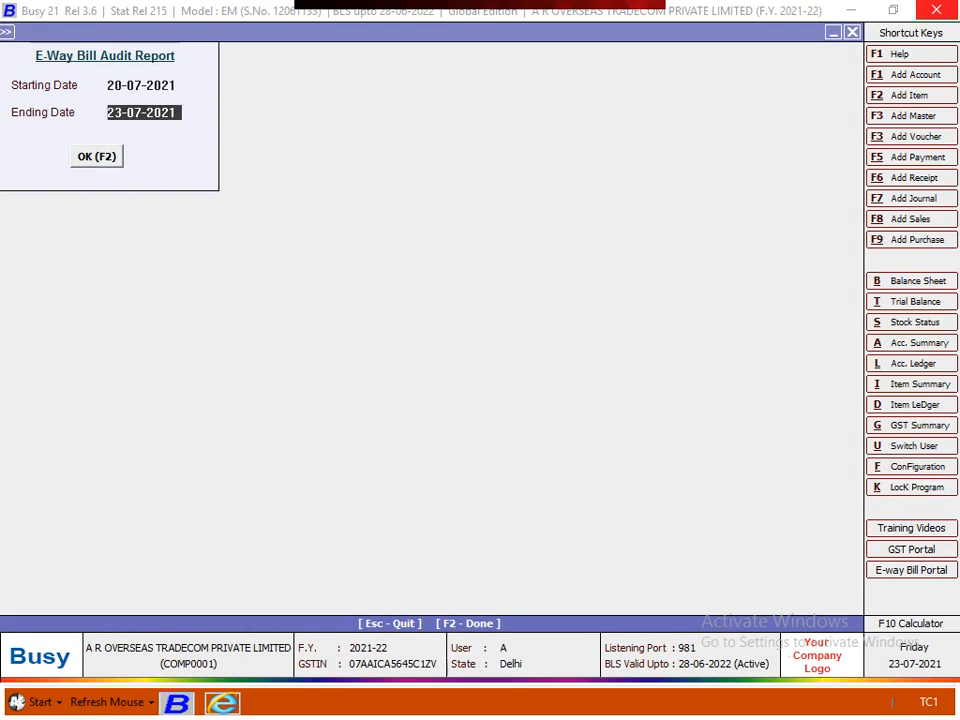
key(Return)
key(Return)
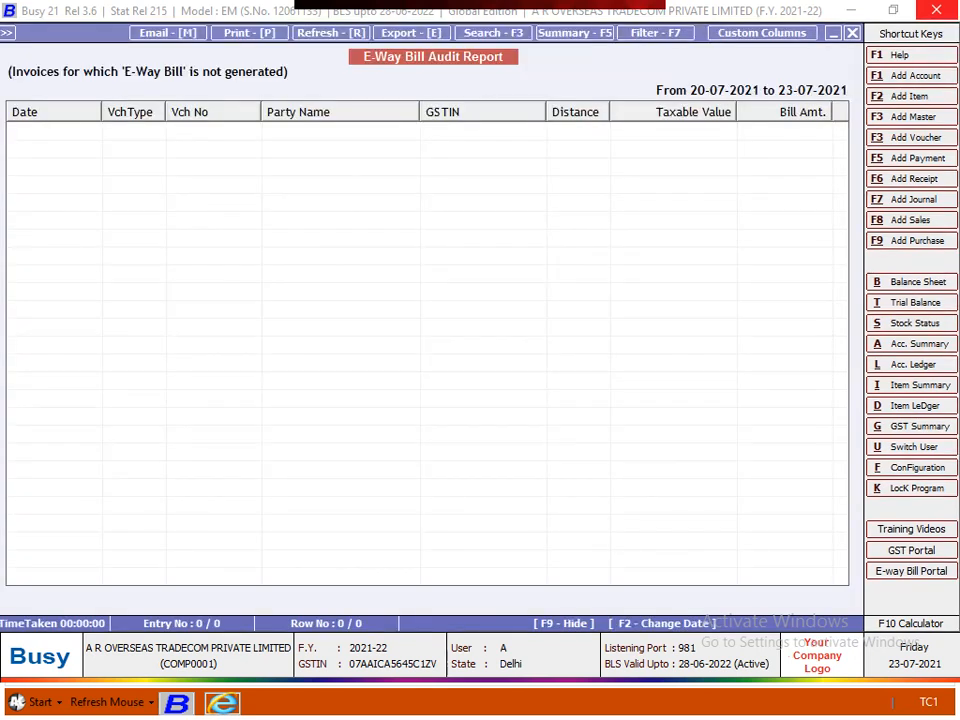
- Rerun the E-Way Bill Audit Report for 01-07-2021 to 23-07-2021, check it and leave the report
key(Escape)
key(Return)
key(Up)
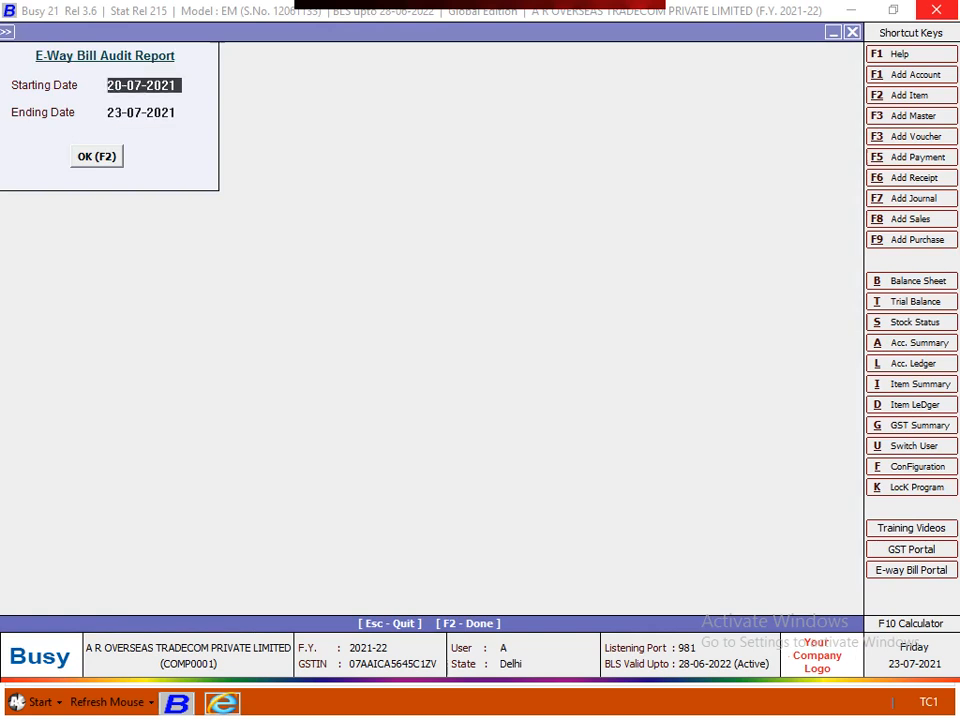
text(1)
key(Return)
key(Return)
key(Return)
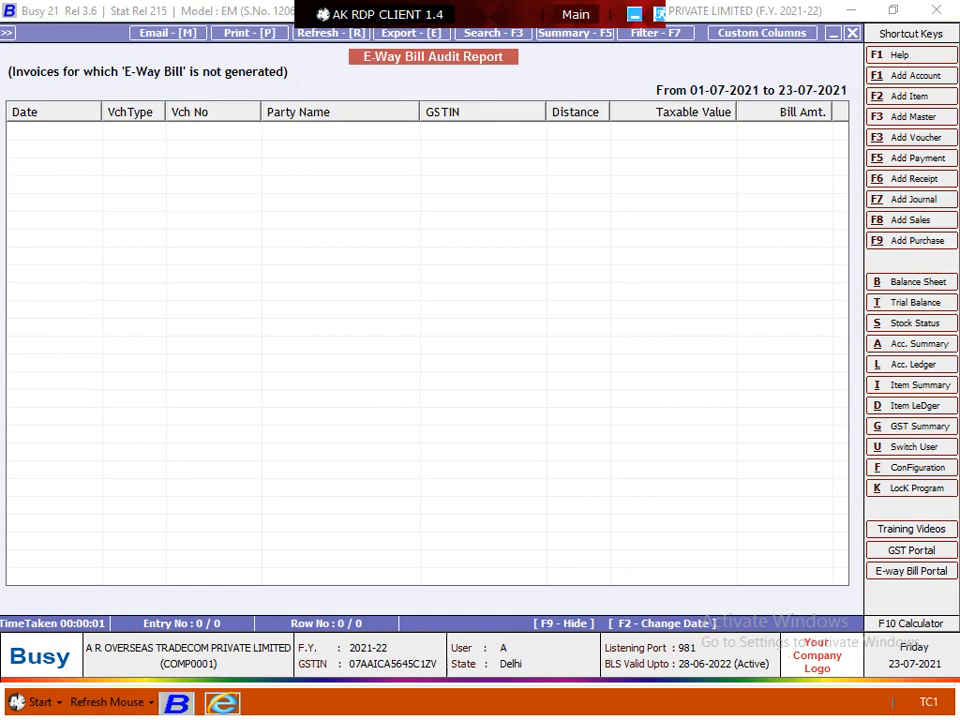
key(Escape)
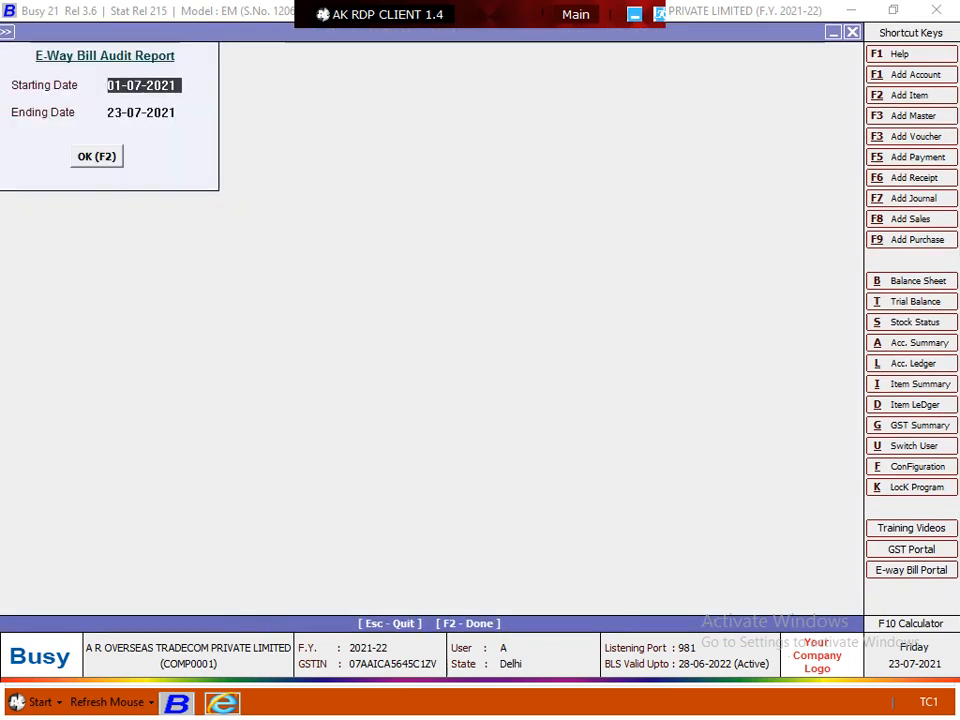
key(Escape)
- Open the E-Way Bill Details (Generated by Others) utility from the GST miscellaneous utilities
key(Up)
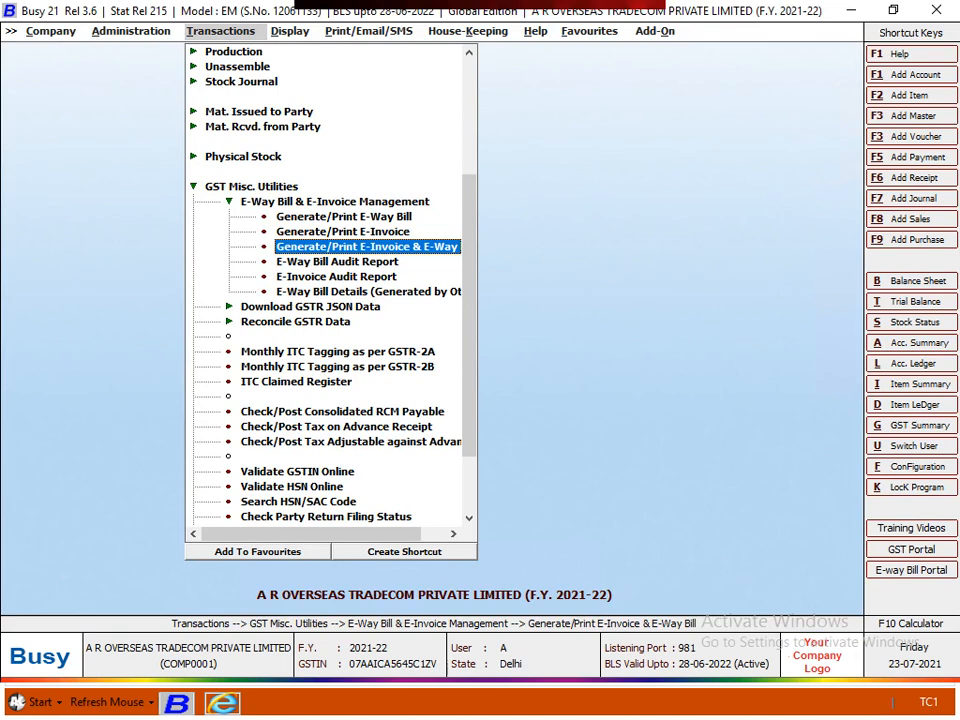
key(Down)
key(Down)
key(Down)
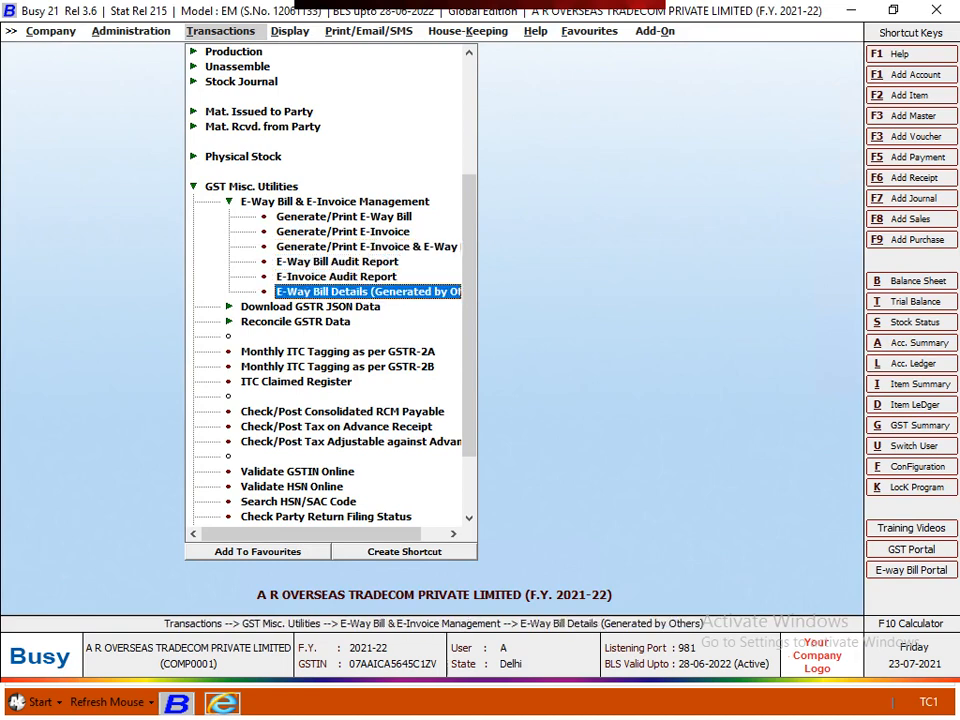
key(Right)
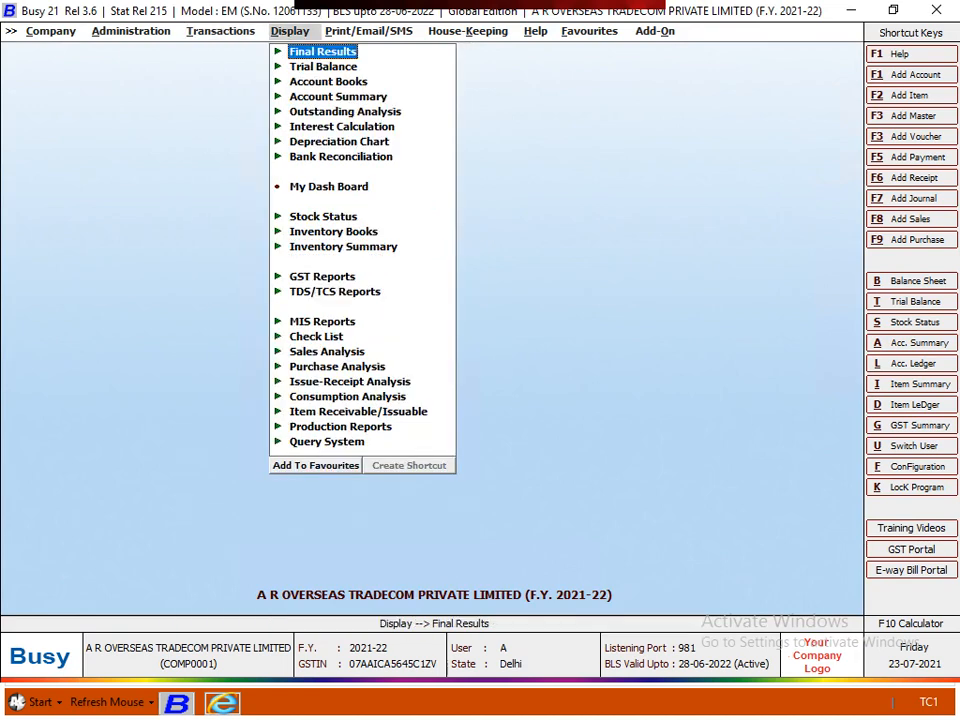
key(Left)
key(Return)
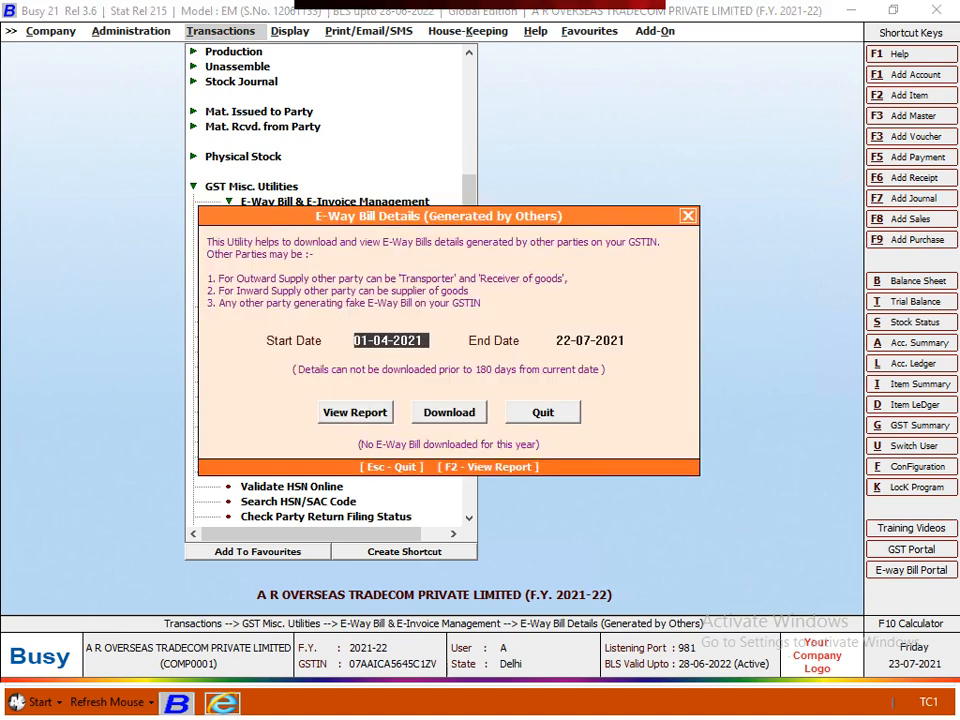
- Download the e-way bill details generated by others for 01-07-2021 to 22-07-2021 and acknowledge the message
text(1.7)
key(Return)
key(Return)
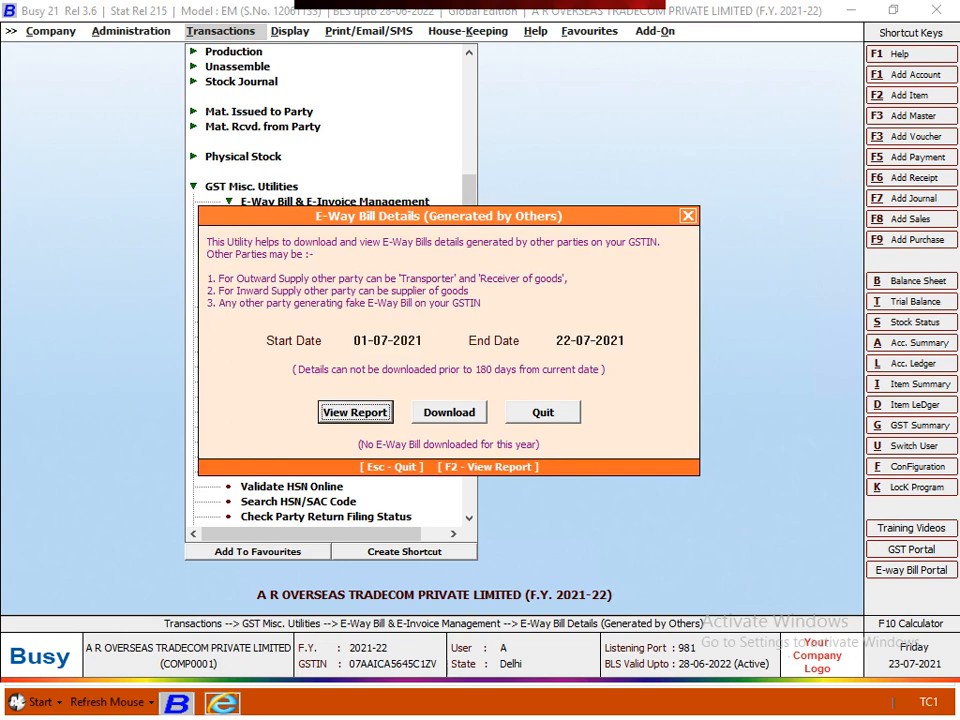
key(Tab)
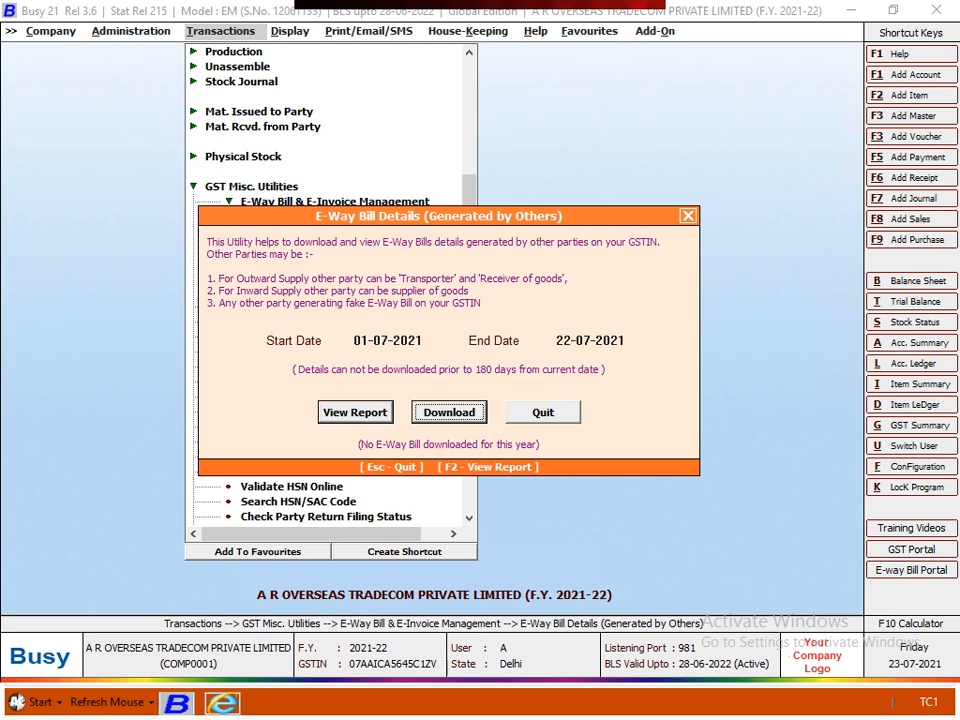
key(Return)
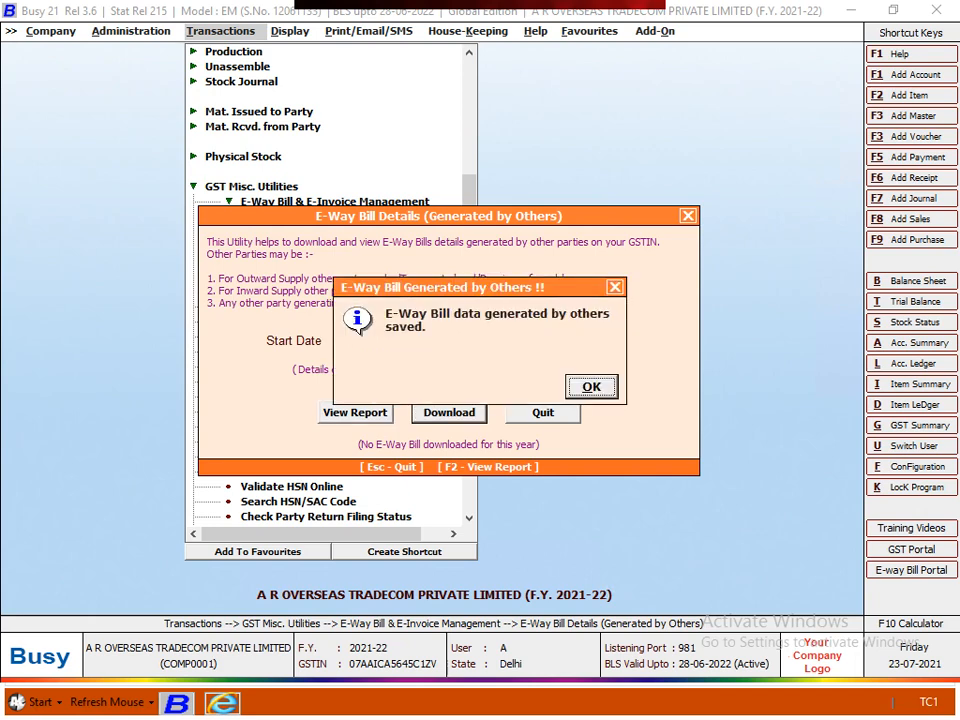
key(Return)
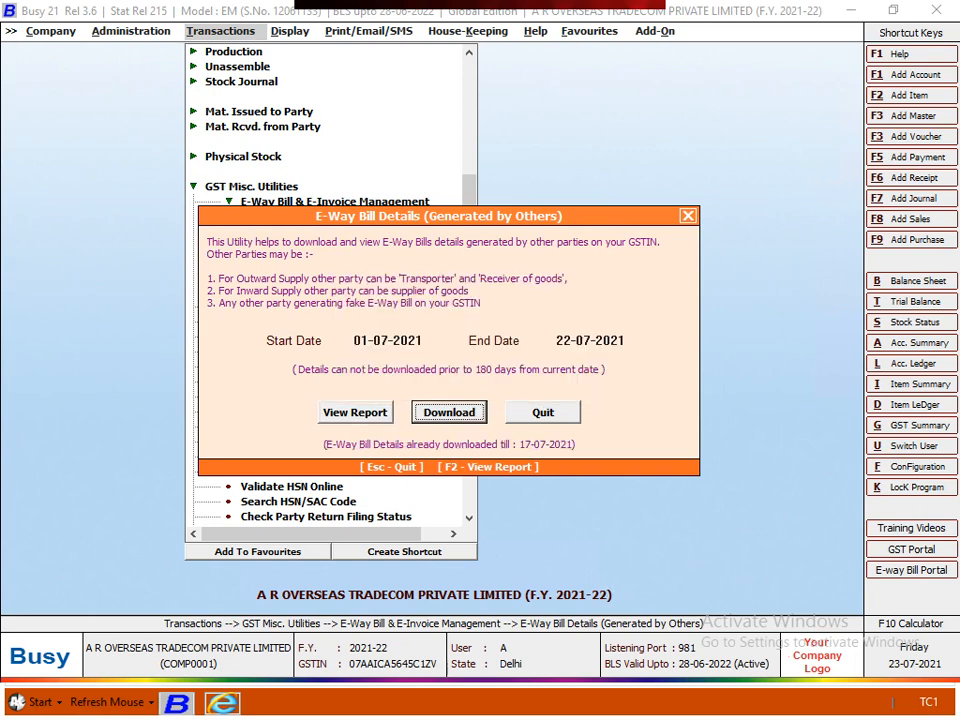
- View the report of e-way bills generated by others for 01-07-2021 to 22-07-2021 and examine its invoice, GSTIN and trade name columns
key(Left)
key(Return)
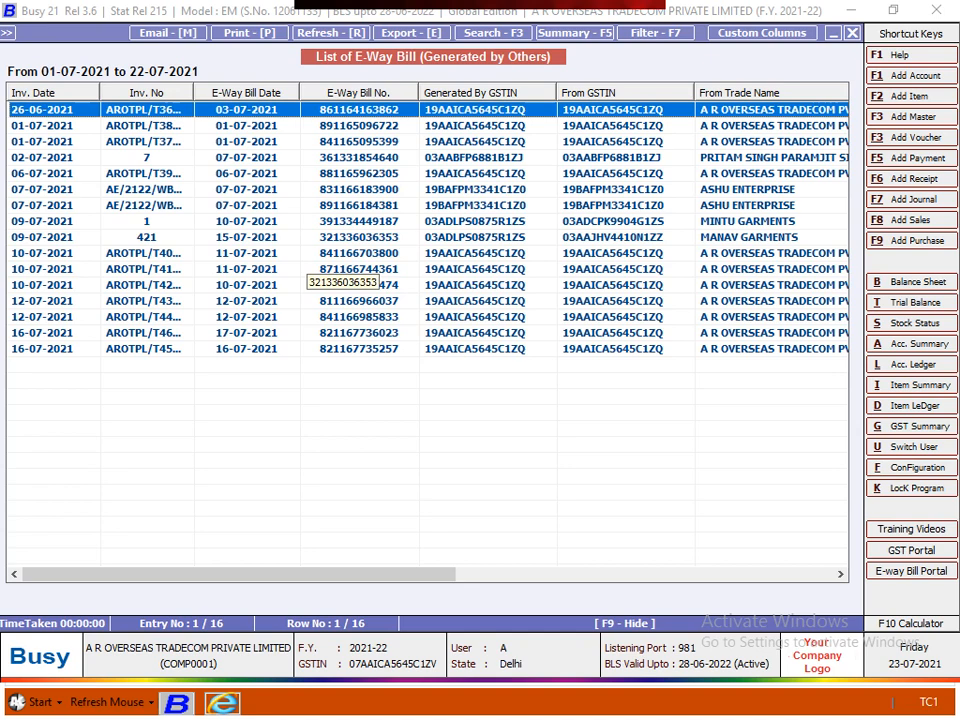
key(Right)
key(Right)
key(Right)
key(Right)
key(Right)
key(Right)
key(Right)
key(Right)
key(Right)
key(Right)
key(Right)
key(Right)
key(Right)
key(Right)
key(Right)
key(Right)
key(Right)
key(Right)
key(Right)
key(Right)
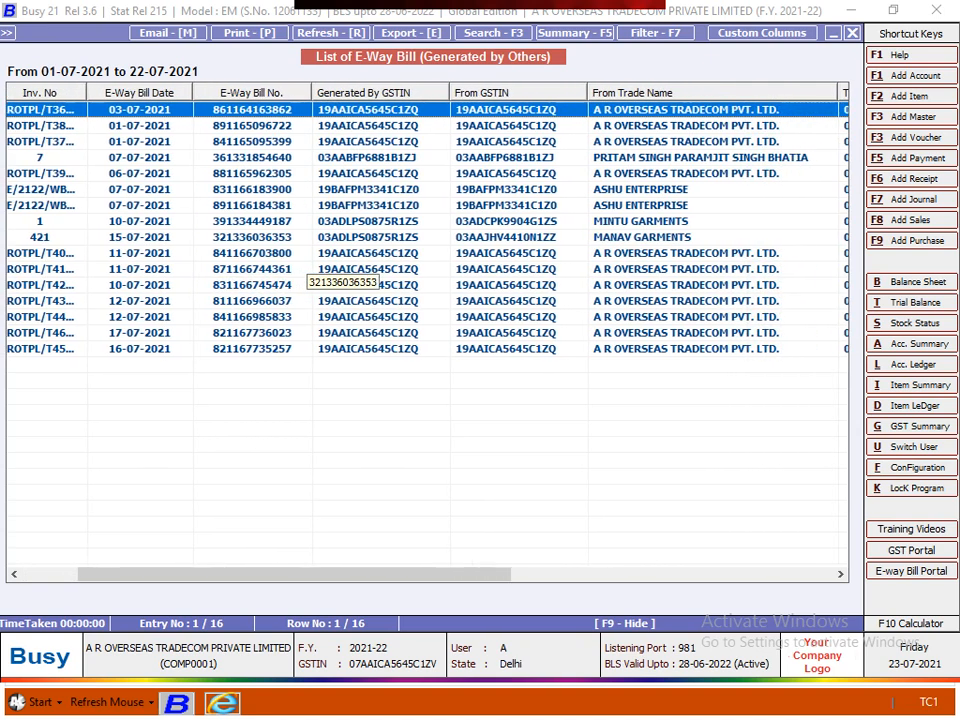
key(Right)
key(Right)
key(Right)
key(Right)
key(Right)
key(Right)
key(Right)
key(Right)
key(Right)
key(Right)
key(Right)
key(Right)
key(Right)
key(Right)
key(Right)
key(Right)
key(Right)
key(Right)
key(Right)
key(Right)
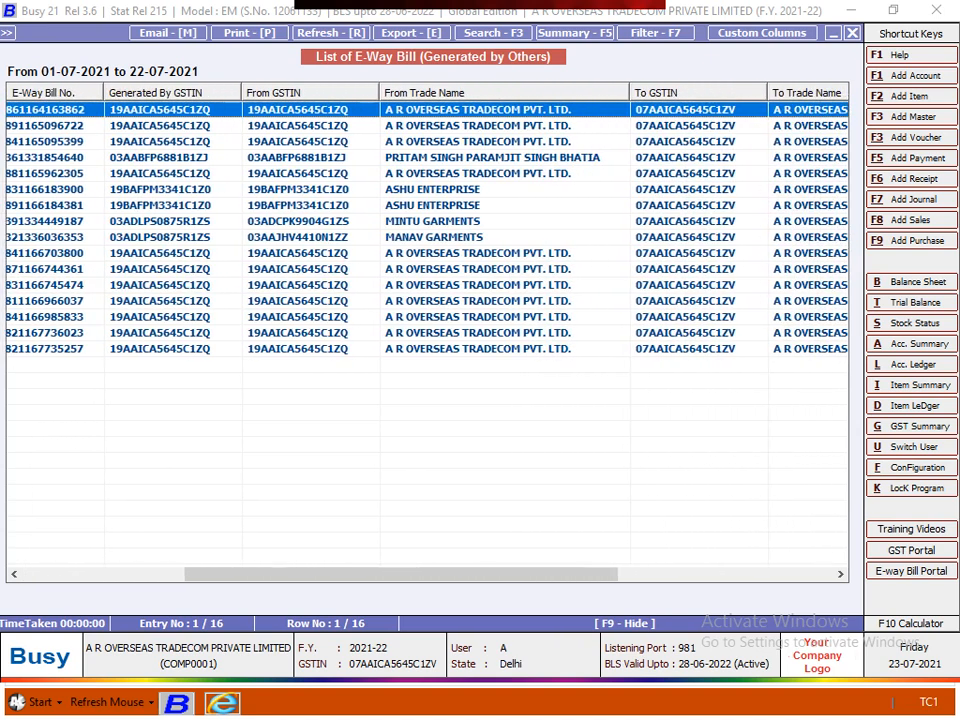
key(Left)
key(Left)
key(Left)
key(Left)
key(Left)
key(Left)
key(Left)
key(Left)
key(Left)
key(Left)
key(Left)
key(Left)
key(Left)
key(Left)
key(Left)
key(Left)
key(Left)
key(Left)
key(Left)
key(Left)
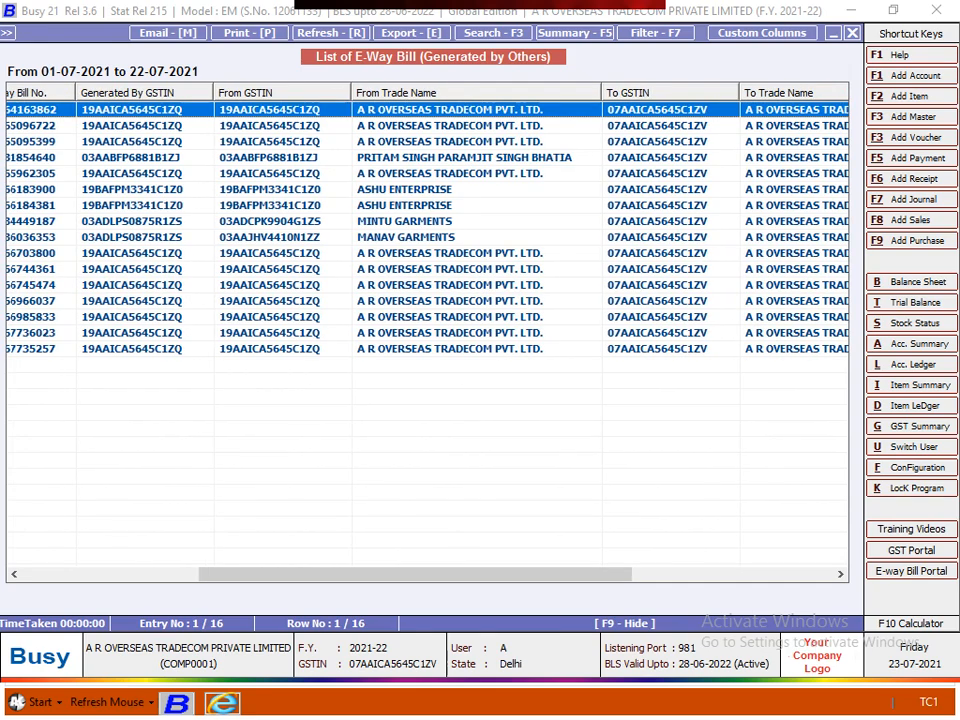
key(Left)
key(Left)
key(Left)
key(Left)
key(Left)
key(Left)
key(Left)
key(Left)
key(Left)
key(Left)
key(Left)
key(Left)
key(Left)
key(Left)
key(Left)
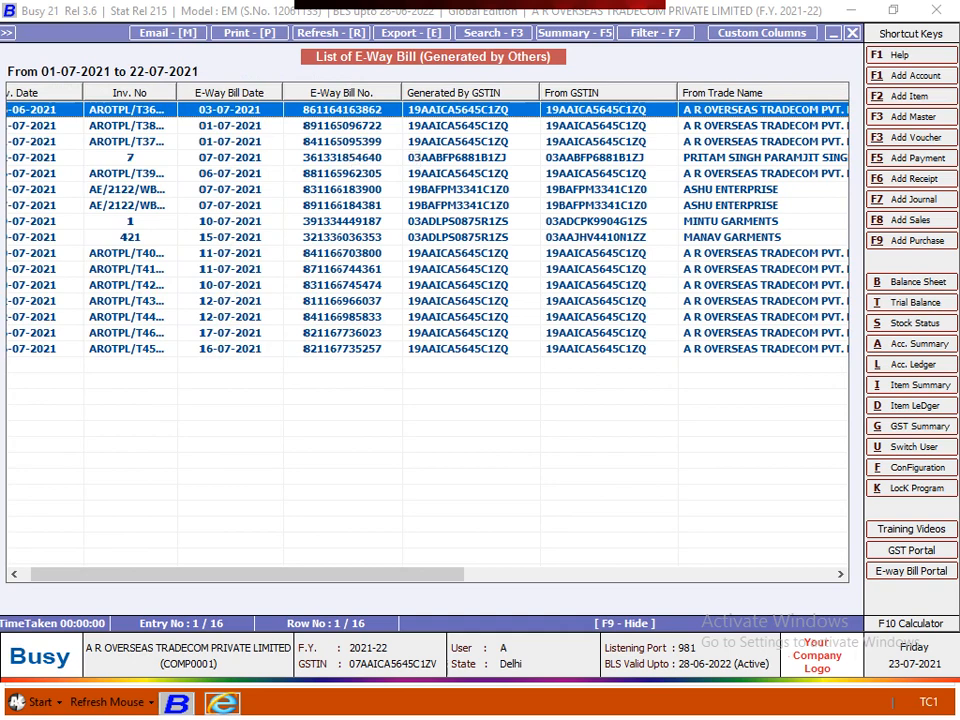
- Check the individual e-way bill entries from the row with invoice number 7 downward, and leave the report and the utility
click(342, 158)
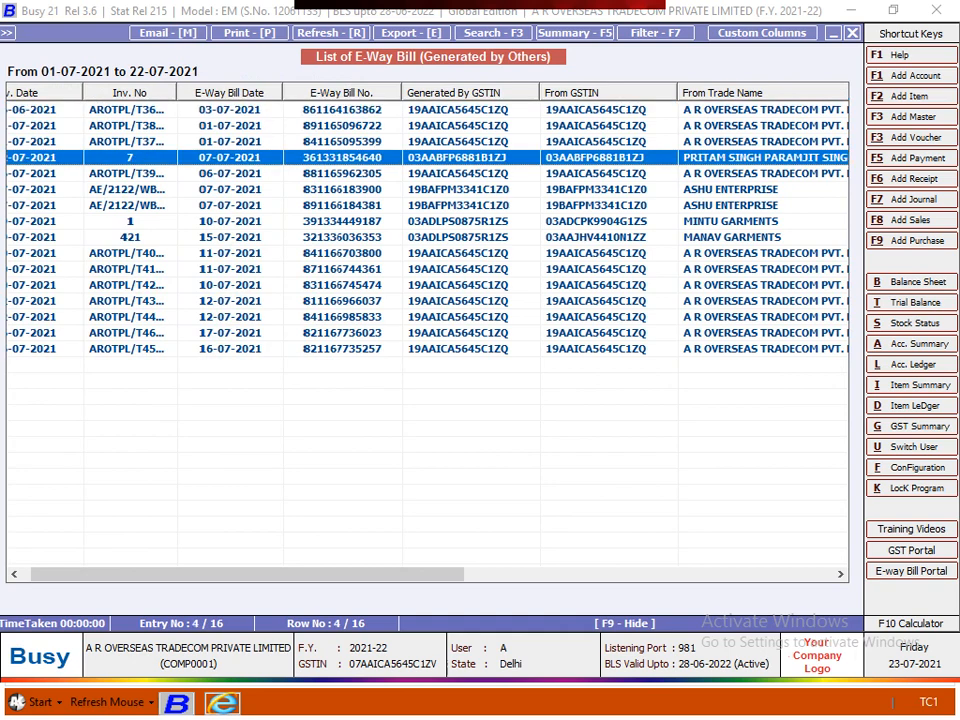
key(Down)
key(Down)
key(Down)
key(Down)
key(Down)
key(Down)
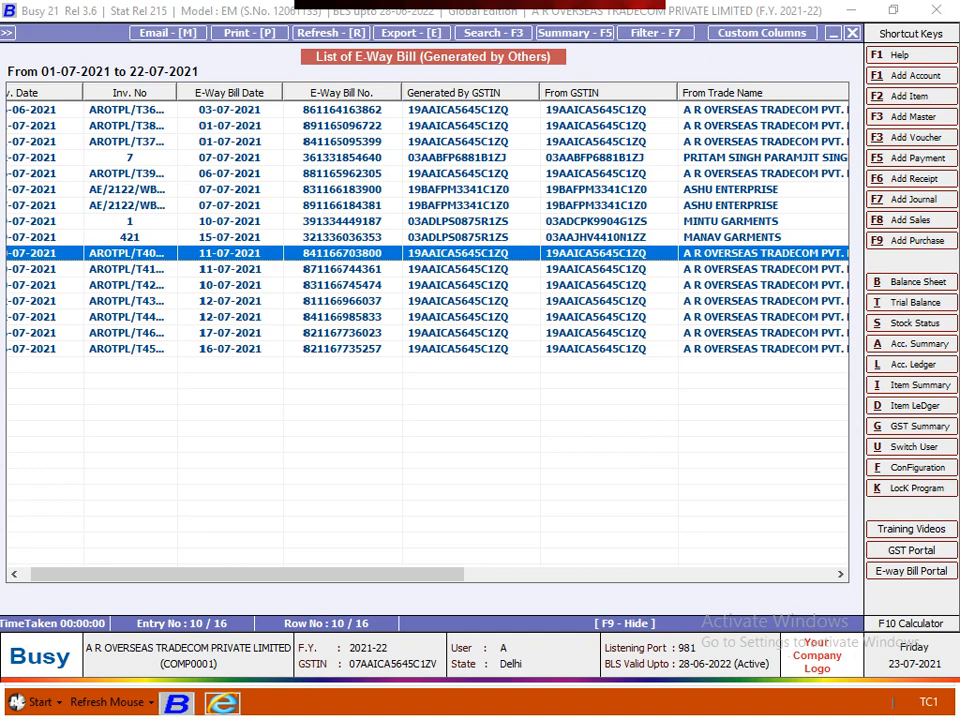
key(Up)
key(Up)
key(Up)
key(Up)
key(Up)
key(Up)
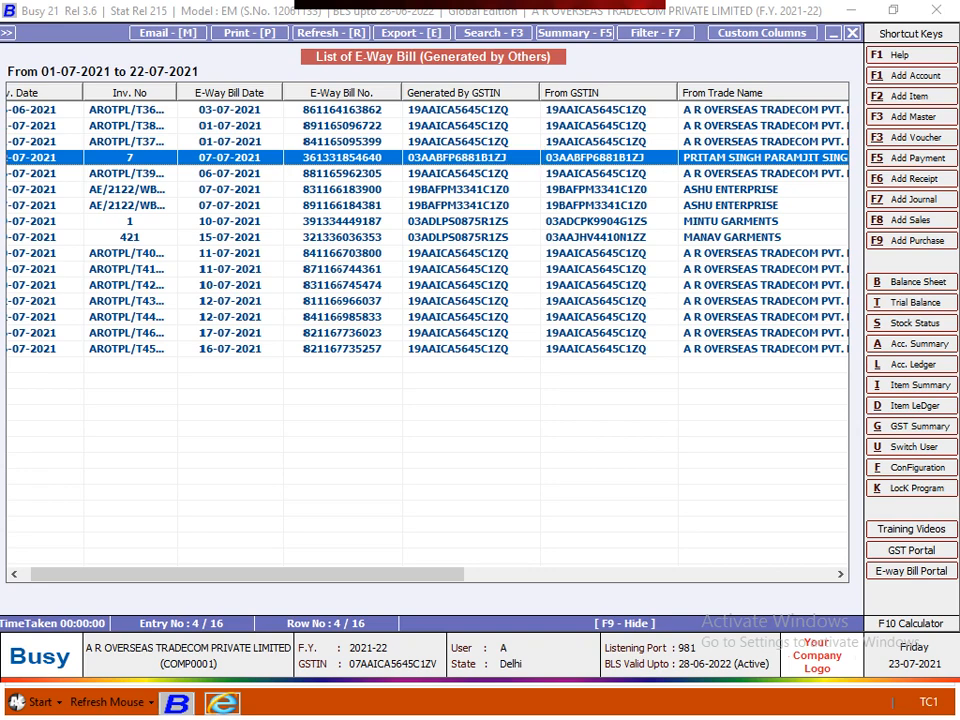
key(Escape)
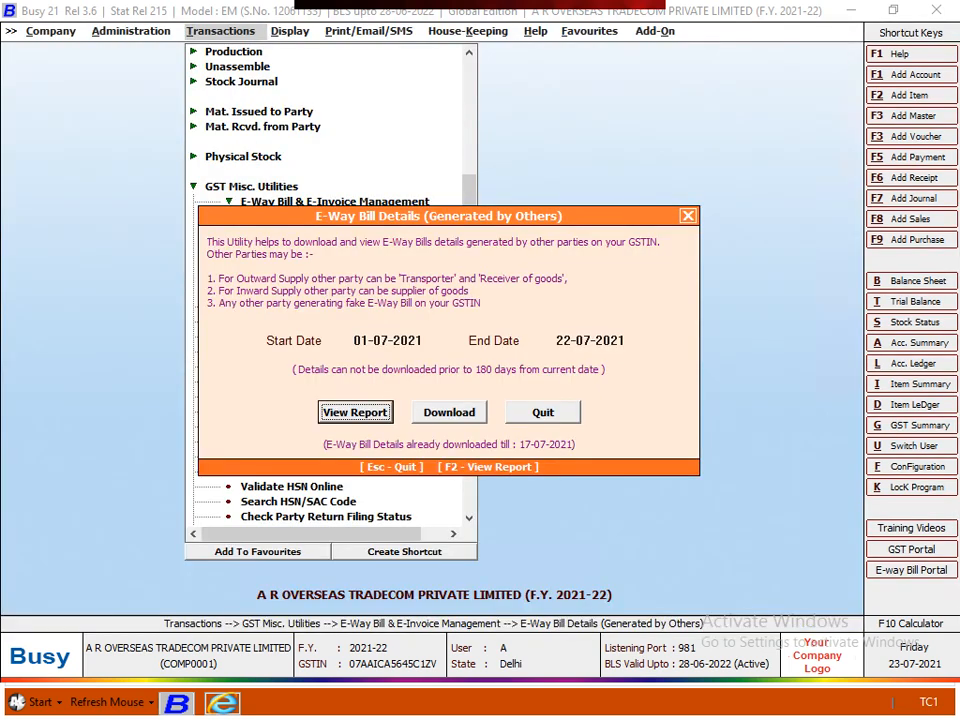
key(Escape)
key(Escape)
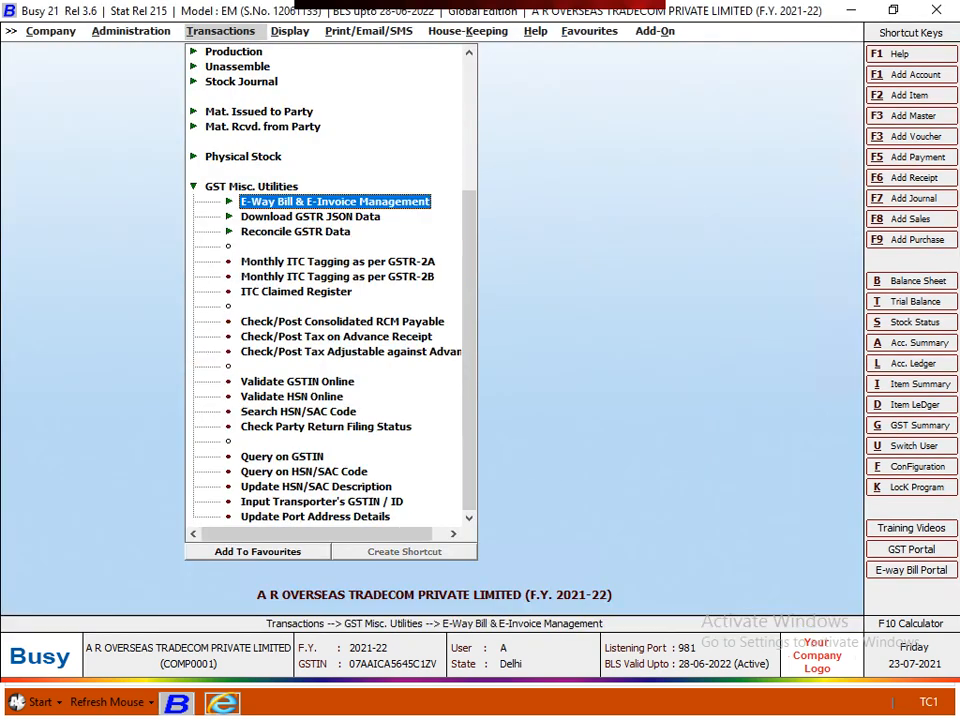
- Look through the available options under Download GSTR JSON Data and Reconcile GSTR Data
key(Down)
key(Return)
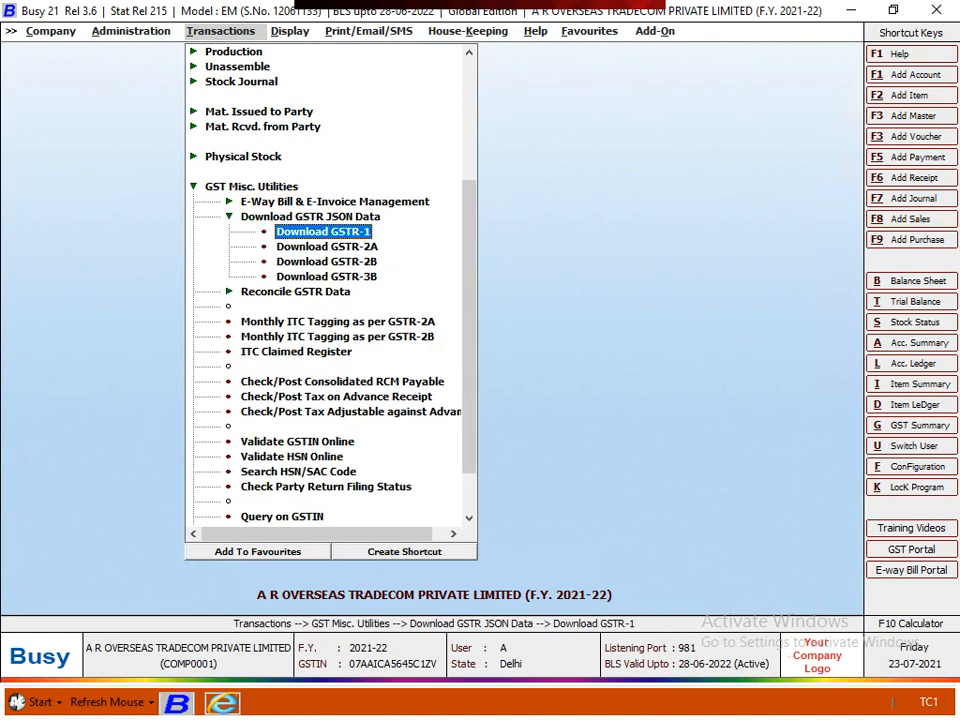
key(Escape)
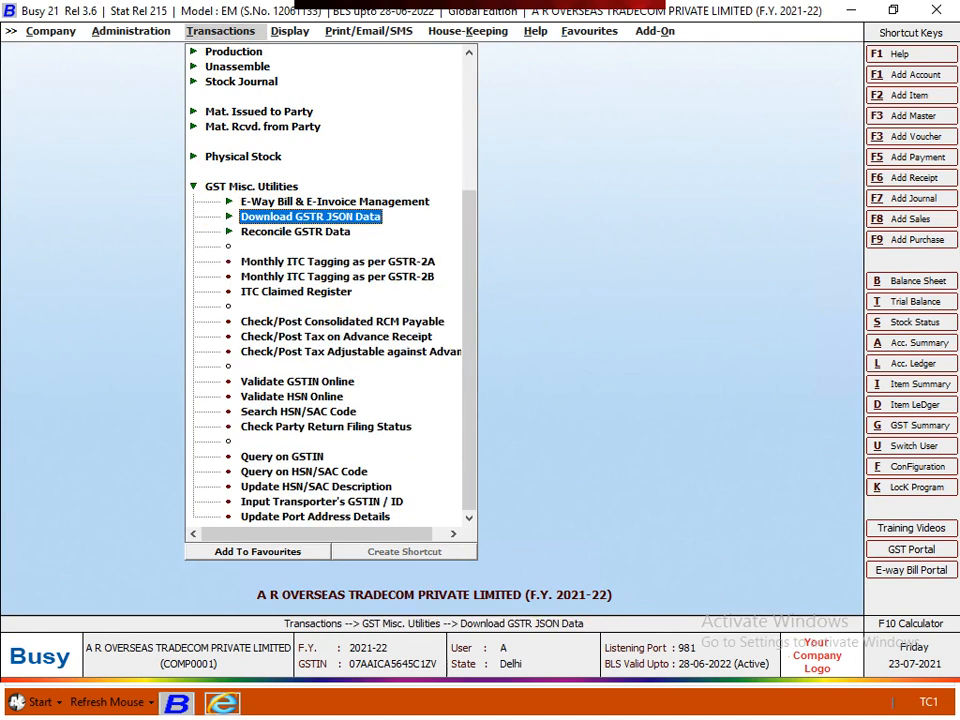
key(Down)
key(Return)
key(Down)
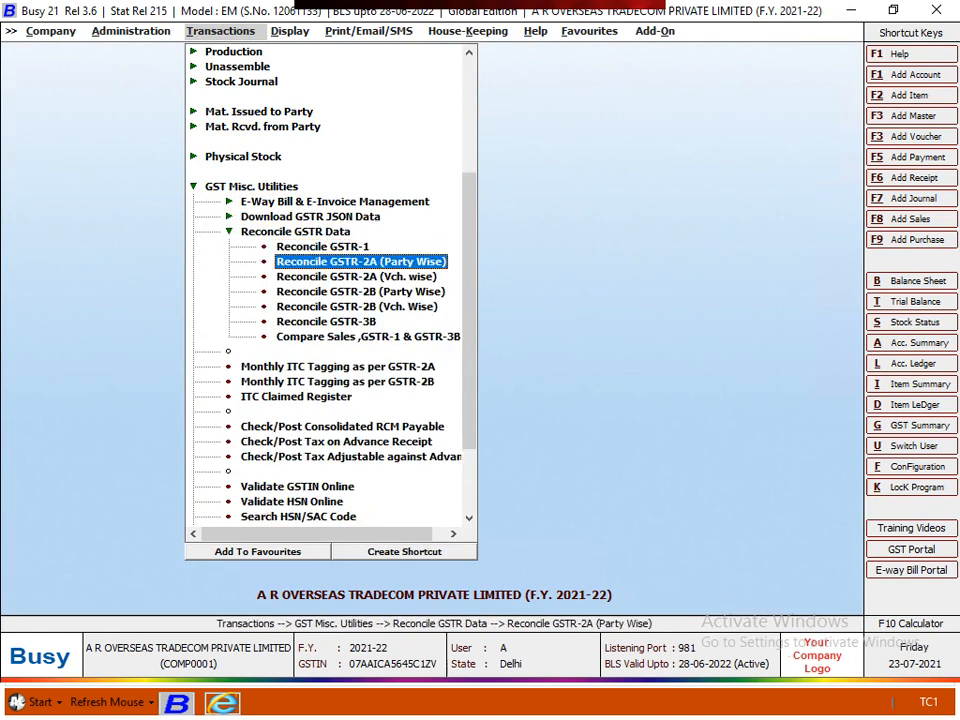
key(Up)
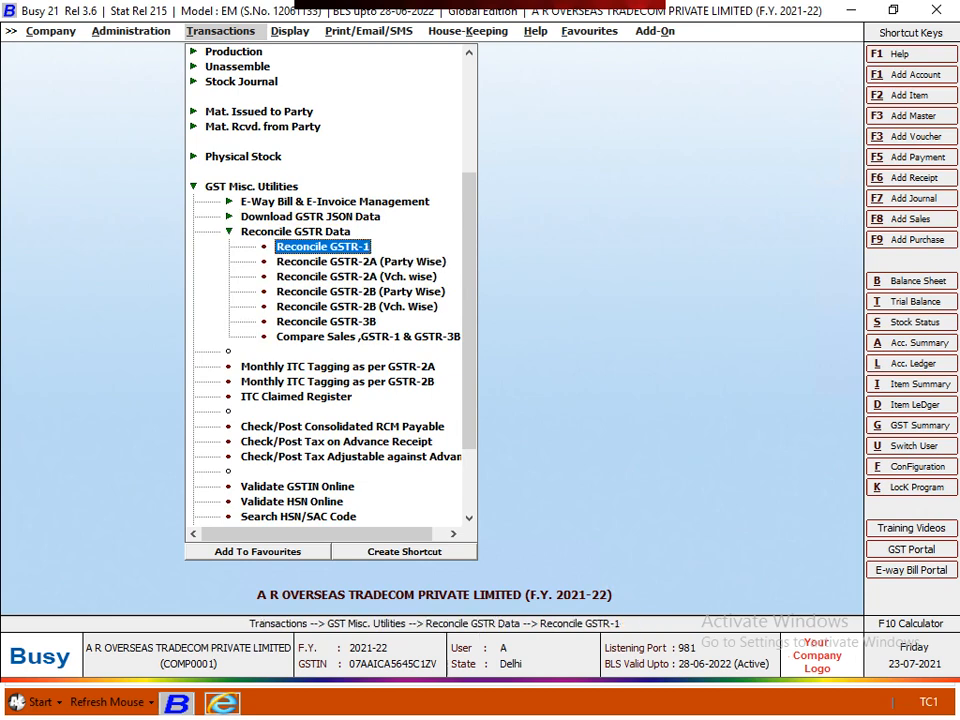
key(Up)
key(Left)
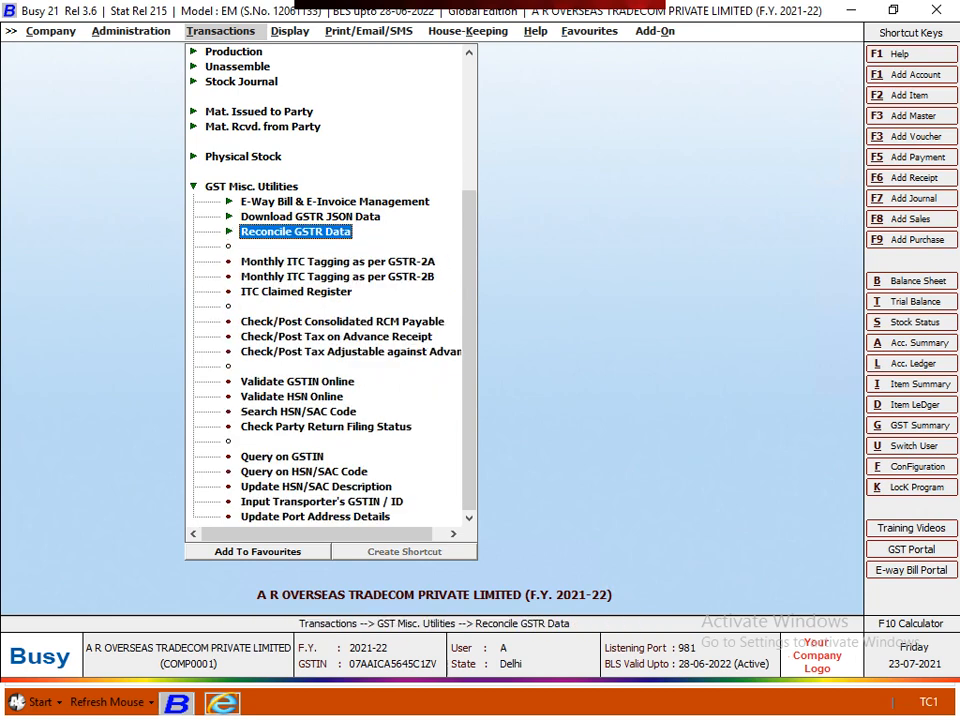
- Open the Validate GSTIN Online utility from the GST miscellaneous utilities for multiple GSTINs
key(Down)
key(Down)
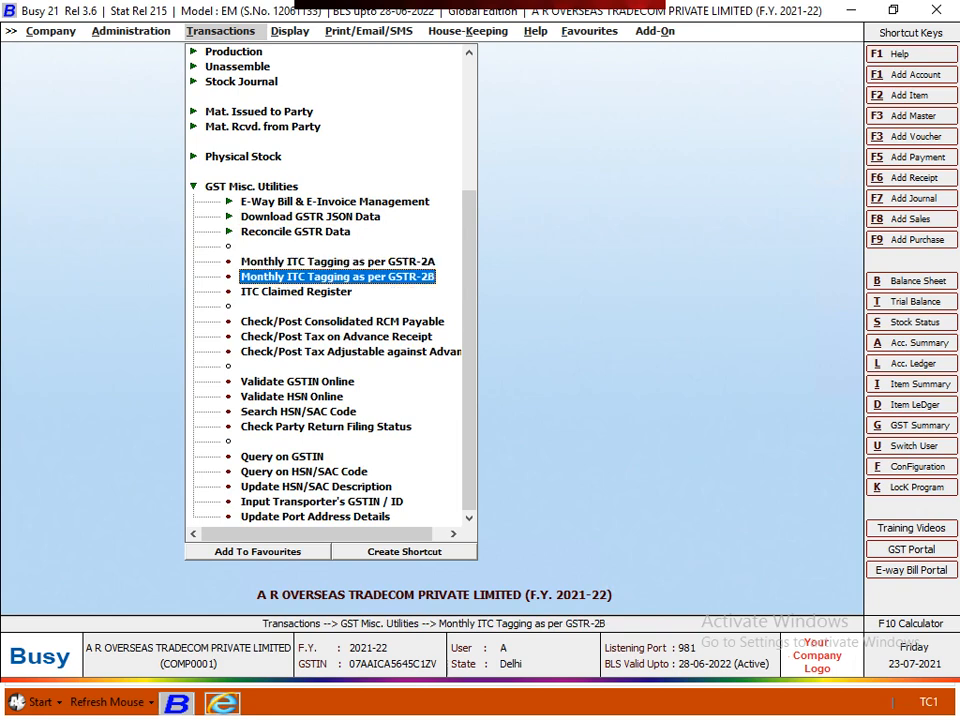
key(Down)
key(Down)
key(Down)
key(Down)
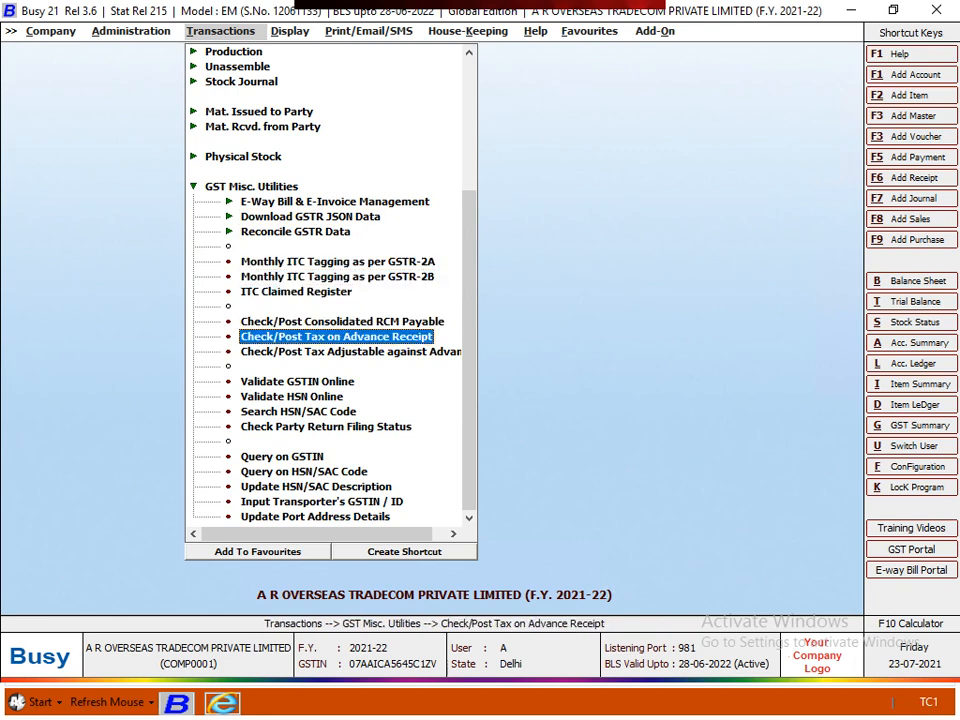
key(Down)
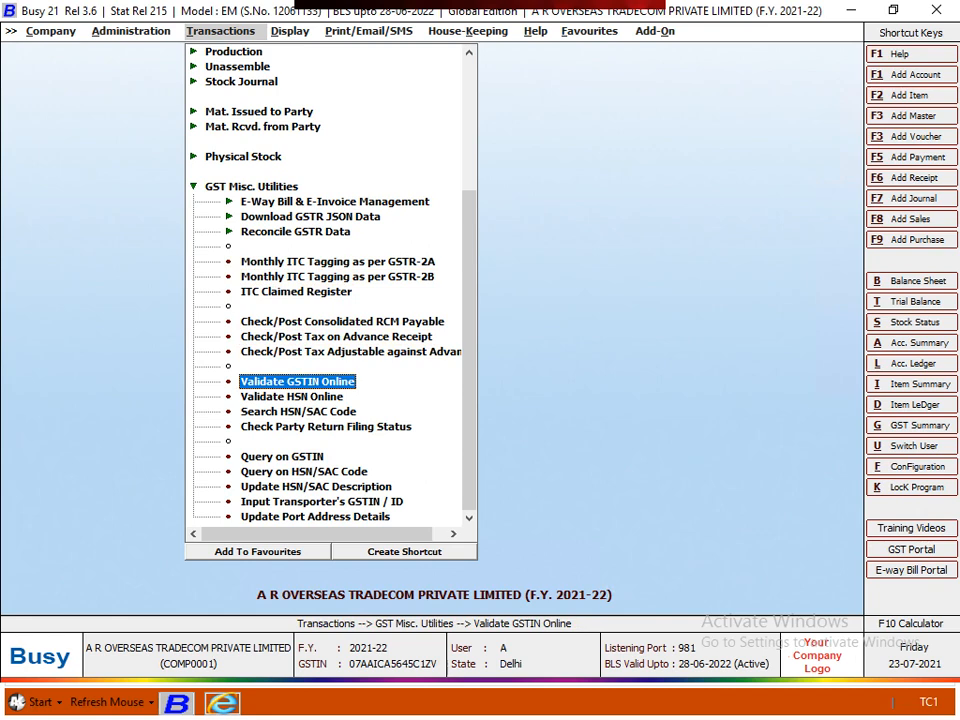
key(Return)
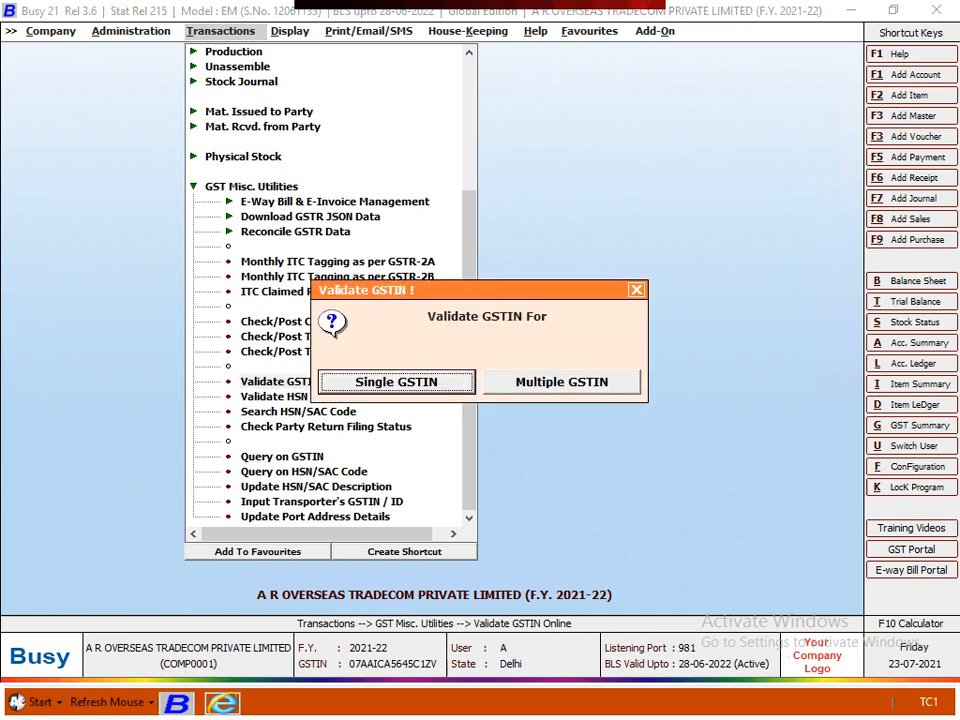
key(Right)
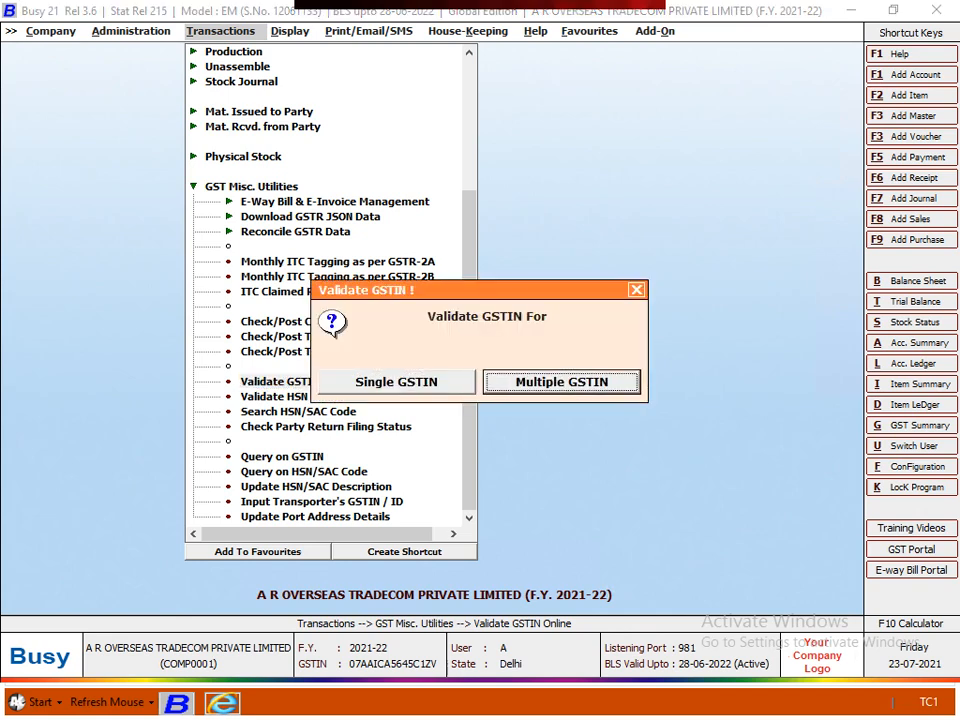
key(Left)
key(Right)
key(Return)
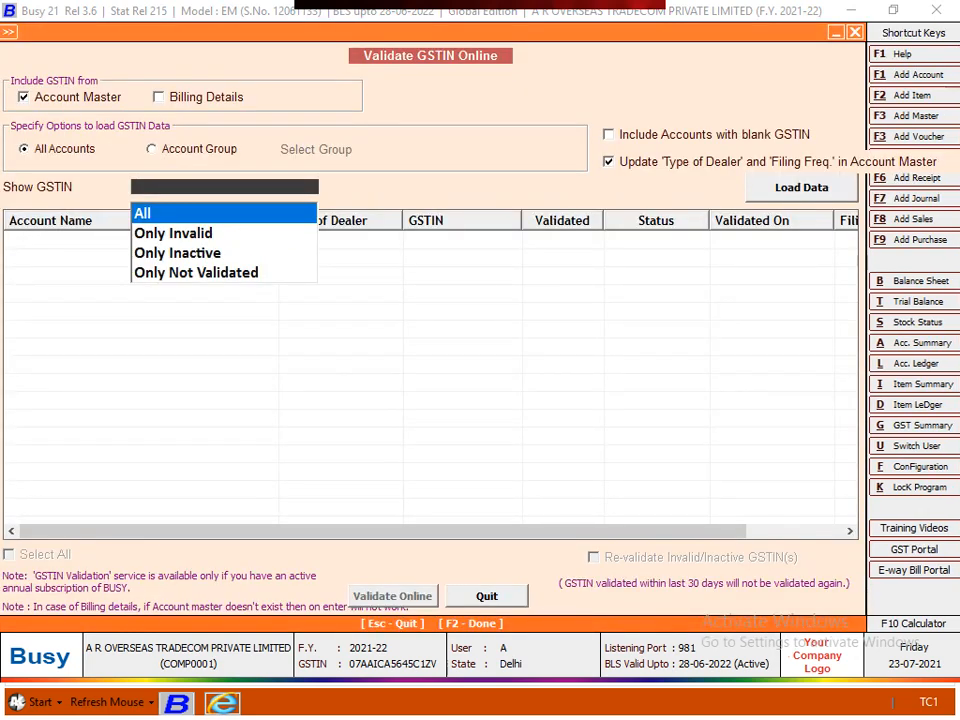
- Load the GSTIN data of all accounts with Show GSTIN set to All, select every record and validate them online
key(Return)
key(Return)
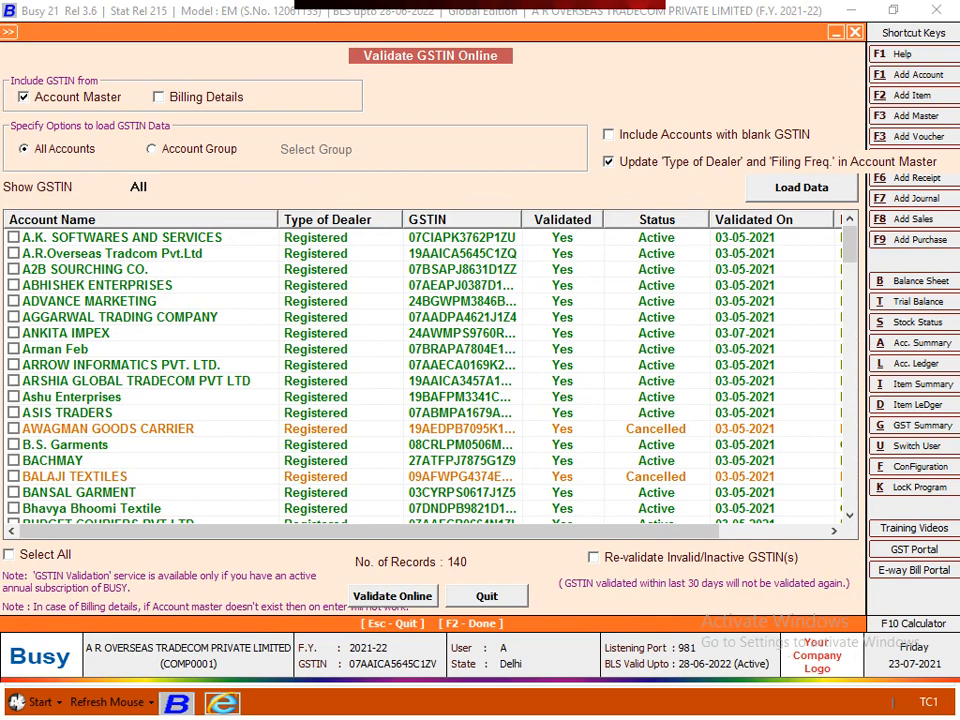
click(9, 554)
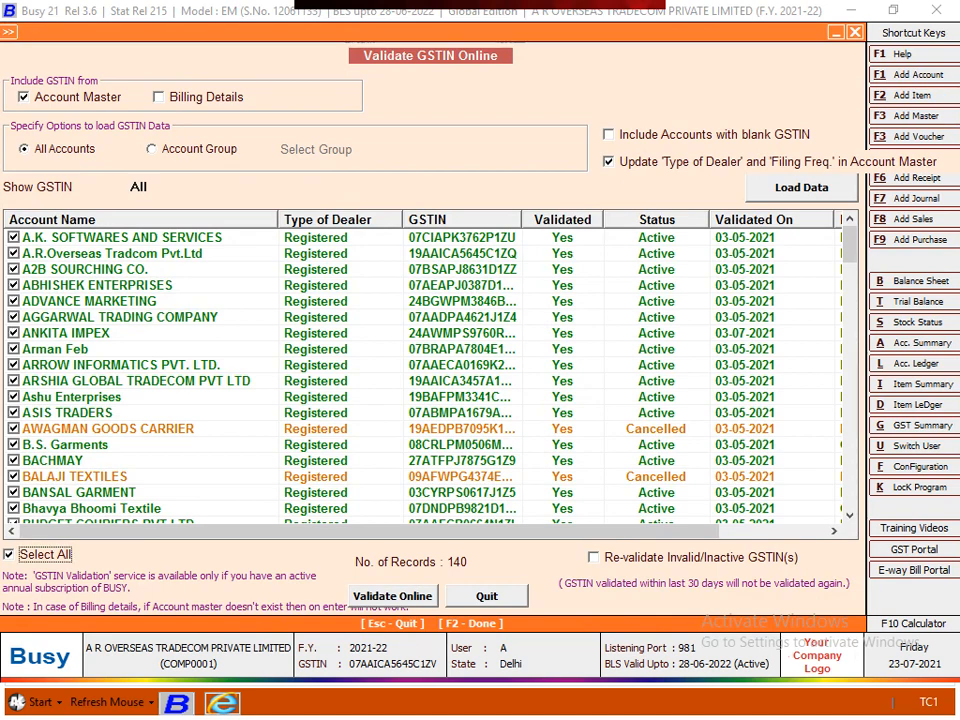
key(F2)
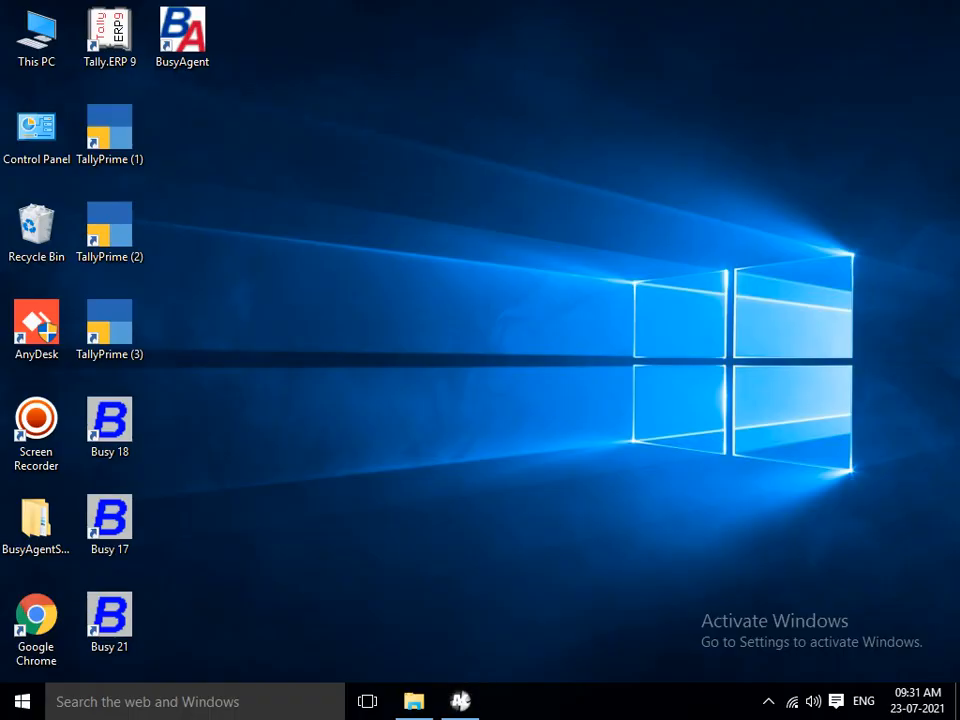
click(768, 701)
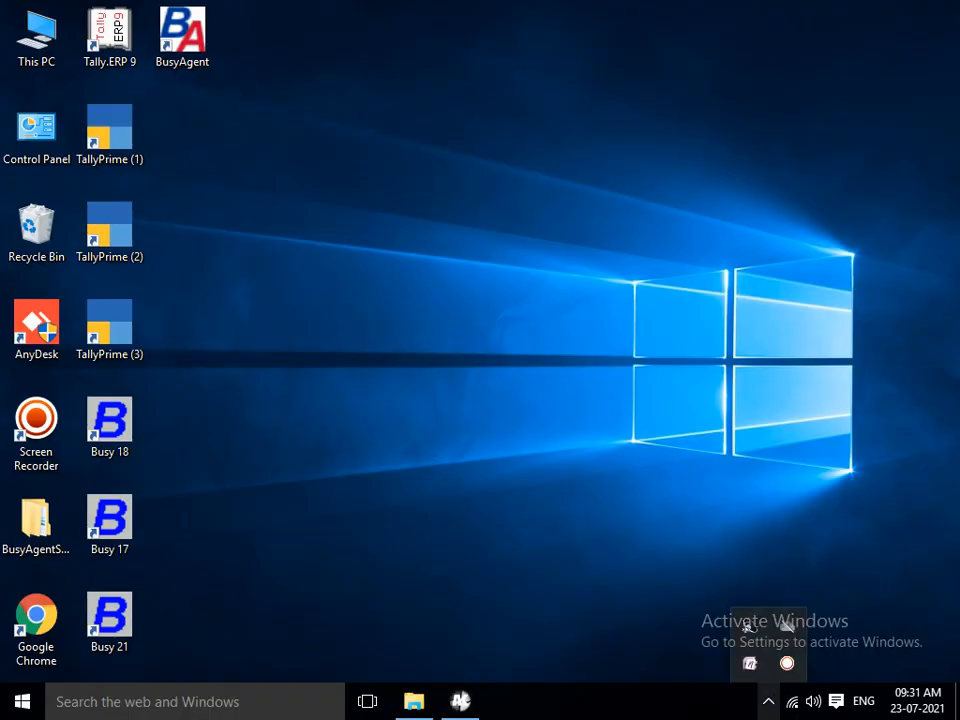
click(787, 663)
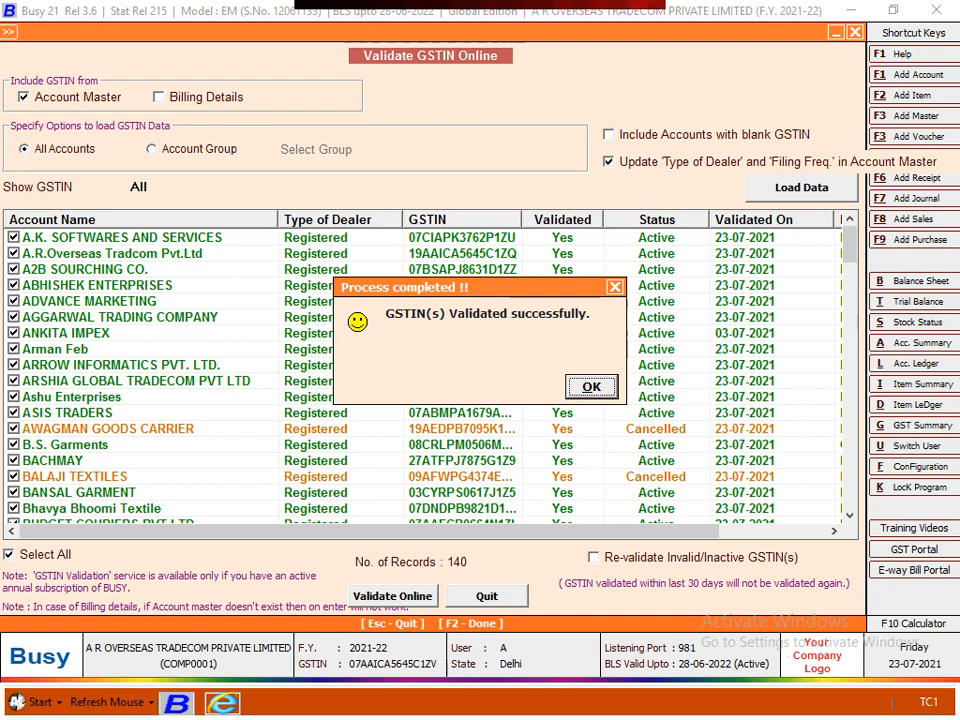
- Acknowledge the completion message and examine the status, validation date and filing frequency of the listed accounts
key(Return)
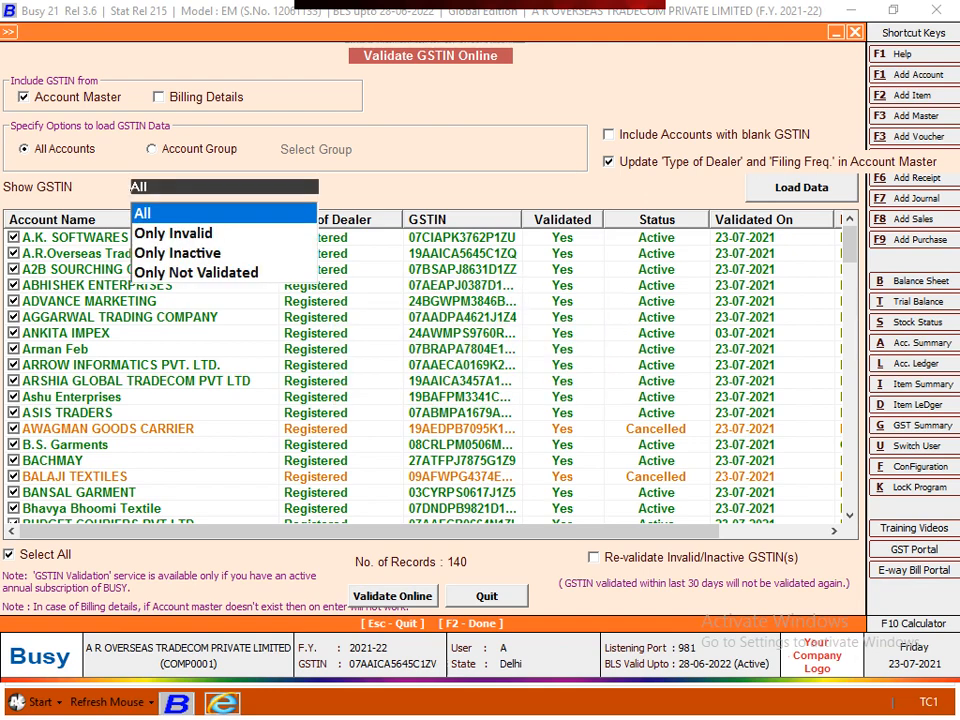
key(Return)
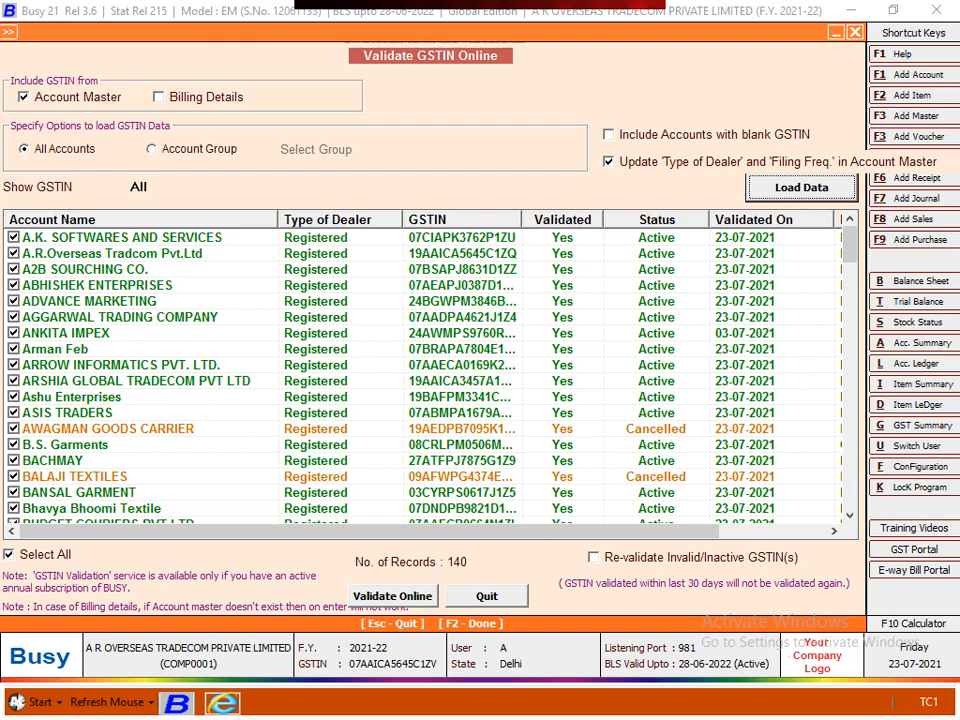
click(462, 365)
key(Right)
key(Right)
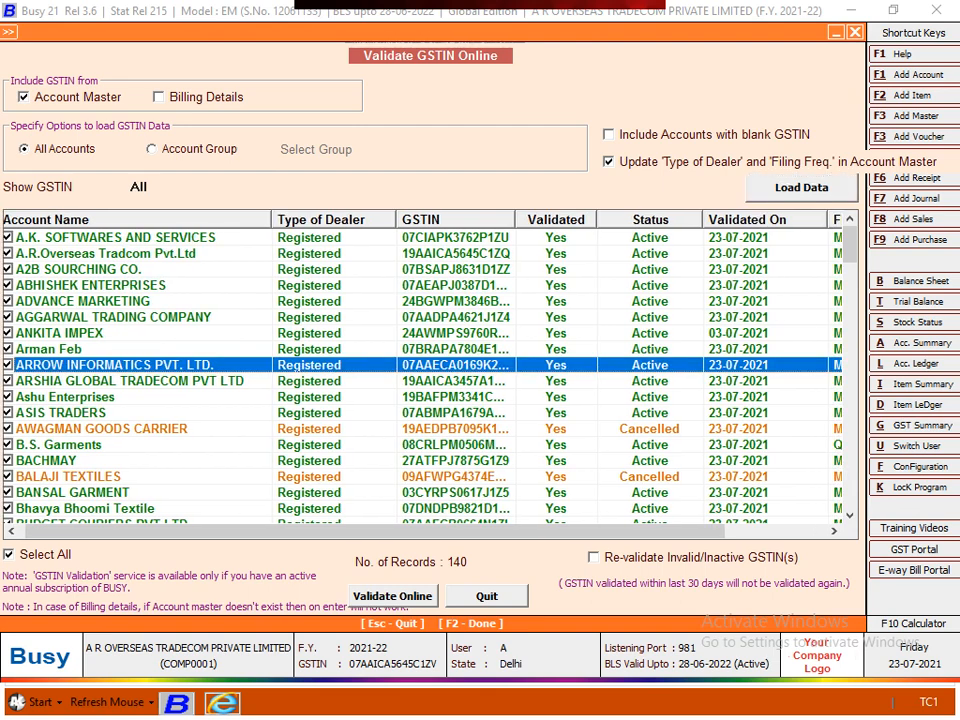
key(Right)
key(Right)
key(Up)
key(Up)
key(Up)
key(Up)
key(Up)
key(Up)
key(Up)
key(Up)
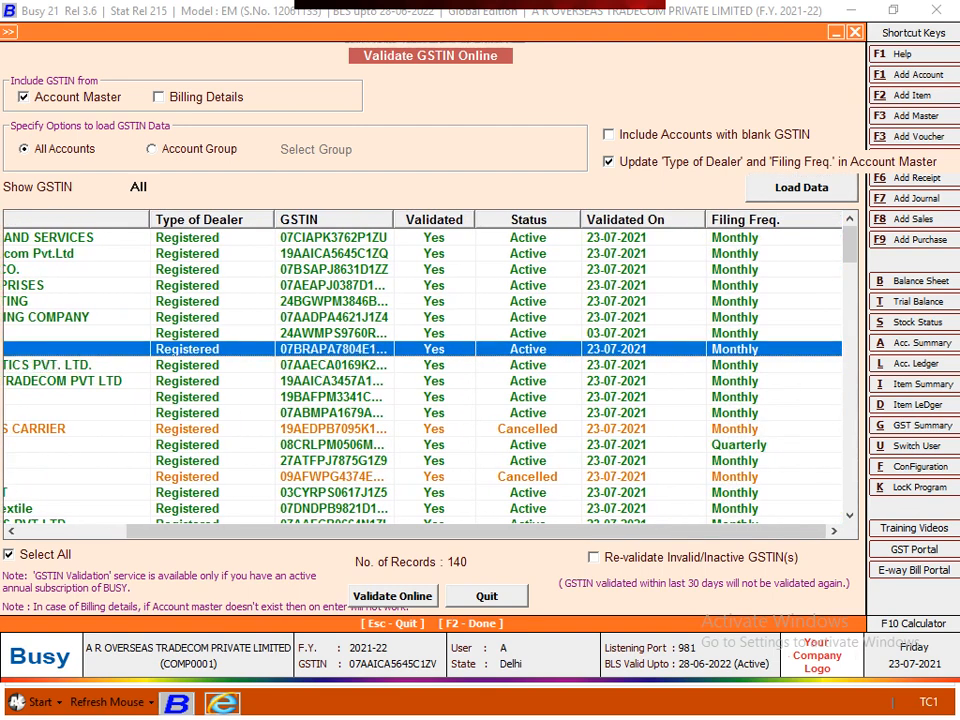
key(Down)
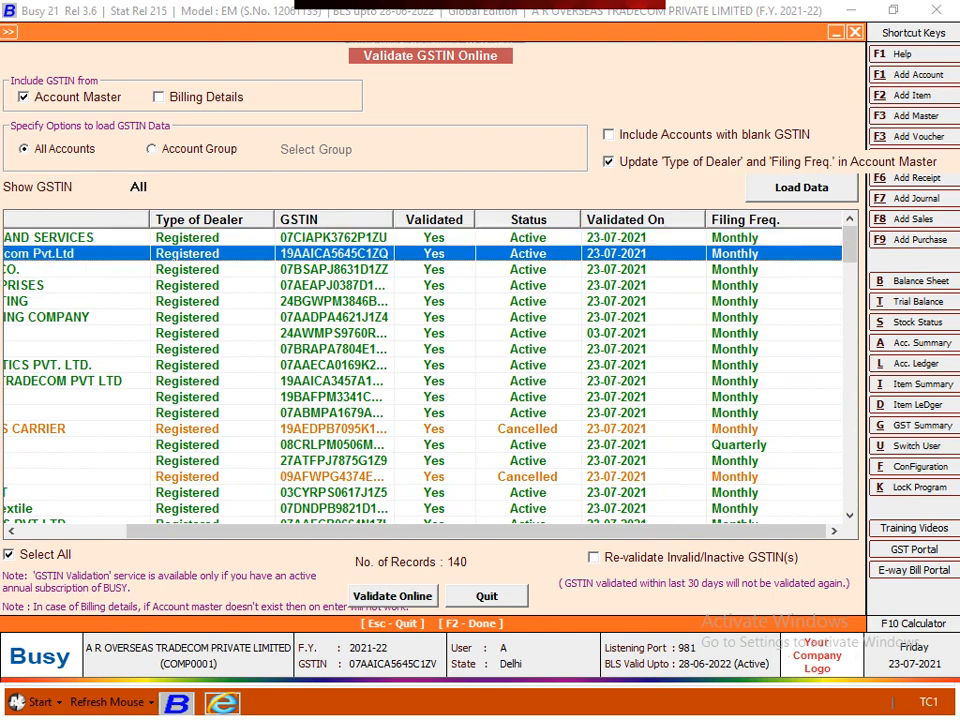
key(Down)
key(Down)
key(Down)
key(Down)
key(Down)
key(Down)
key(Down)
key(Down)
key(Down)
key(Down)
key(Down)
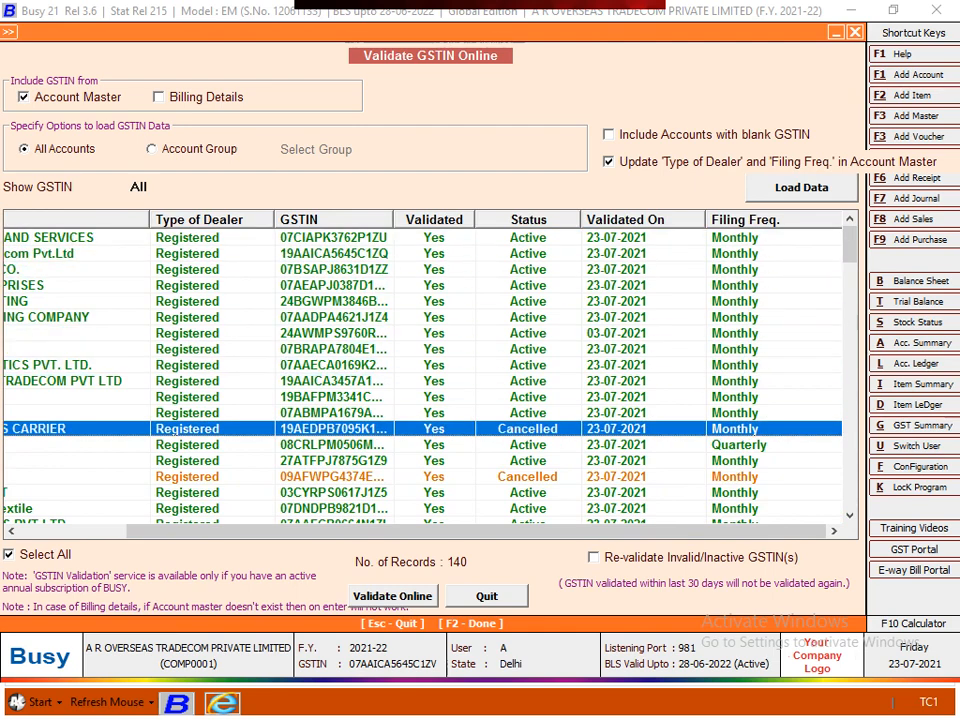
key(Down)
key(Down)
key(Down)
key(Down)
key(Down)
key(Down)
key(Down)
key(Down)
key(Down)
key(Down)
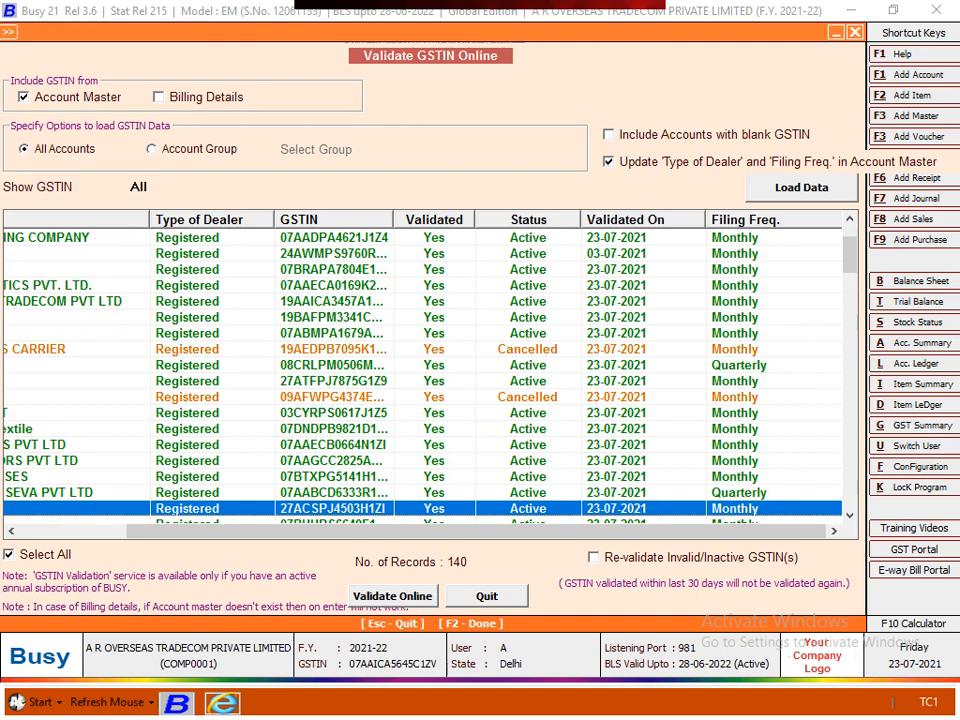
key(Up)
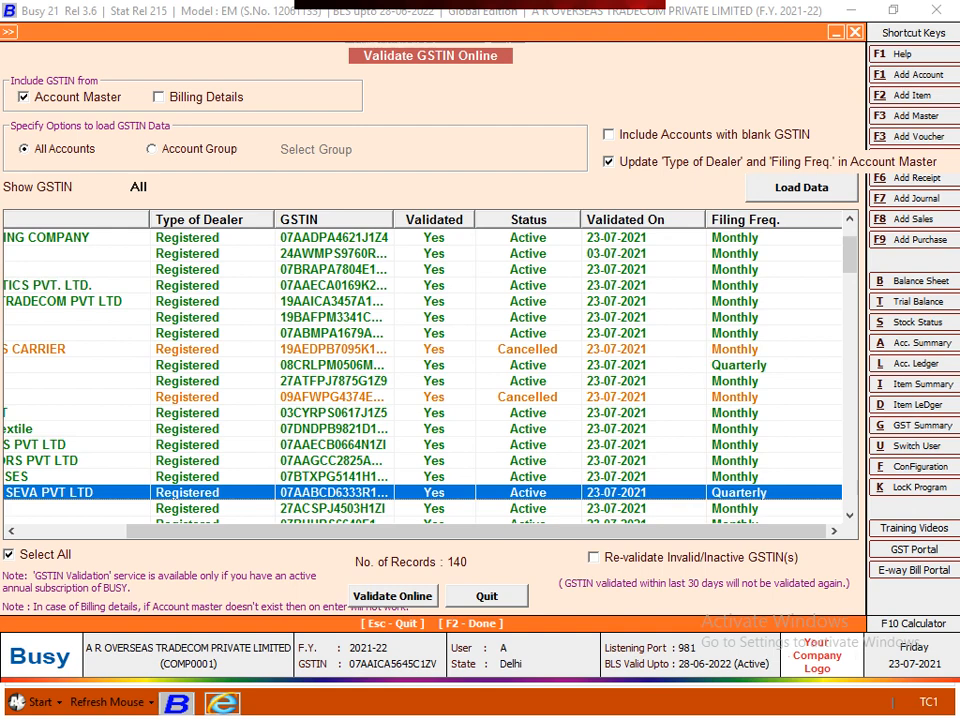
- Browse the validated accounts to examine their Active or Cancelled status, validation date and monthly or quarterly filing frequency
key(Up)
key(Up)
key(Up)
key(Up)
key(Up)
key(Up)
key(Up)
key(Up)
key(Up)
key(Up)
key(Up)
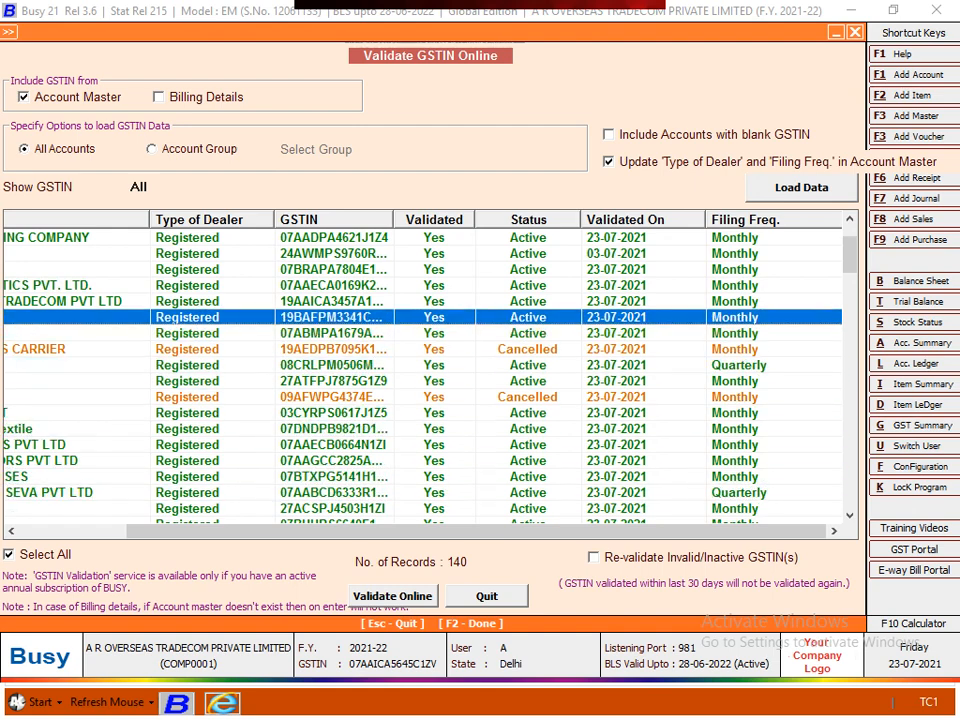
key(Down)
key(Down)
key(Down)
key(Down)
key(Down)
key(Down)
key(Down)
key(Down)
key(Down)
key(Down)
key(Down)
key(Down)
key(Down)
key(Down)
key(Down)
key(Down)
key(Down)
key(Down)
key(Down)
key(Down)
key(Down)
key(Down)
key(Down)
key(Down)
key(Down)
key(Down)
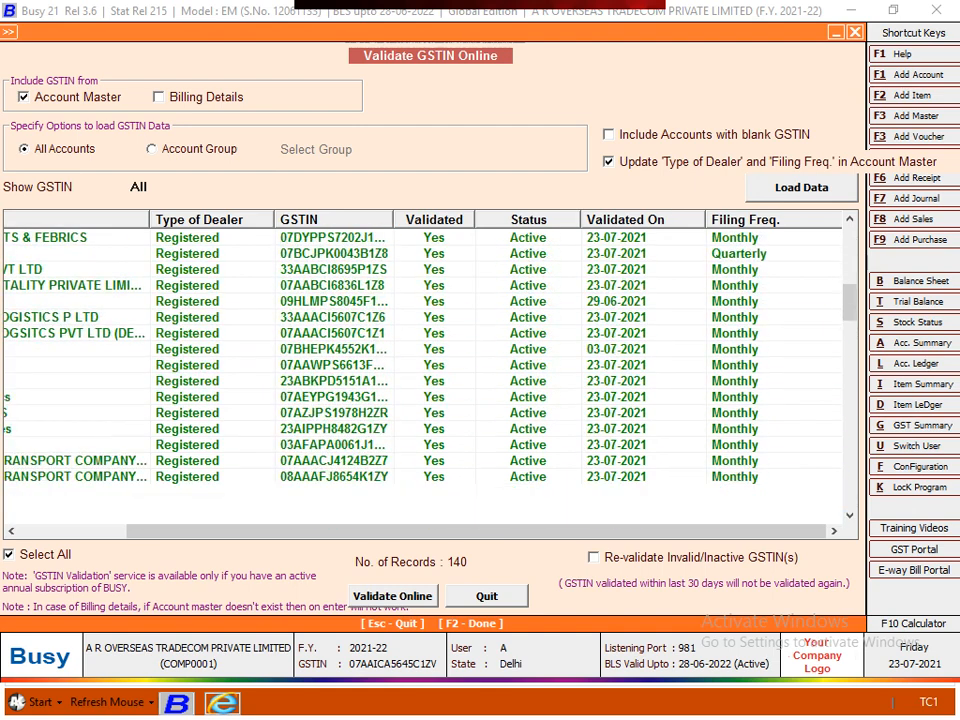
- Examine the account names and dealer types alongside the GSTIN status, including the cancelled account in the middle of the list
key(Left)
key(Left)
key(Left)
key(Left)
key(Left)
key(Left)
key(Left)
key(Left)
key(Left)
key(Left)
key(Left)
key(Left)
key(Left)
key(Left)
key(Left)
key(Left)
key(Left)
key(Left)
key(Left)
key(Left)
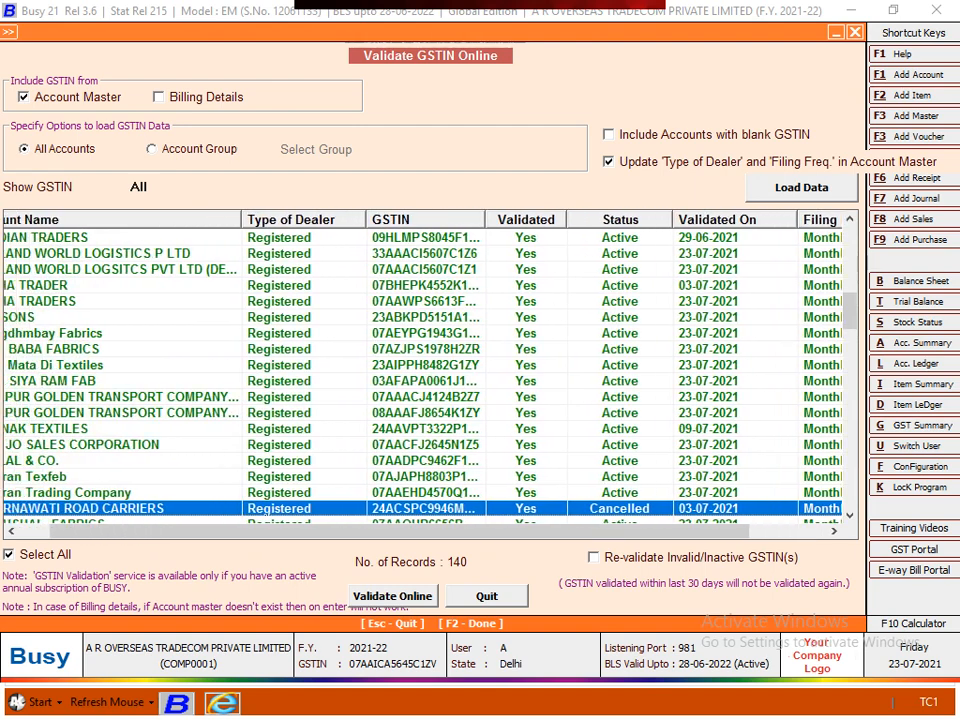
key(Right)
key(Right)
key(Right)
key(Right)
key(Right)
key(Right)
key(Right)
key(Right)
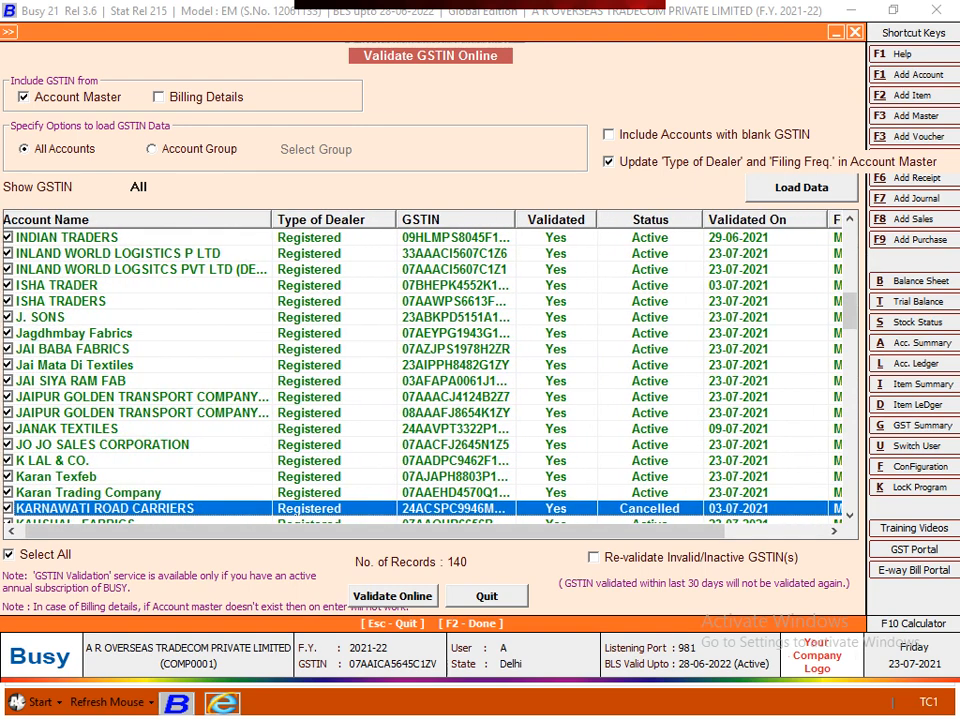
- Check the filing frequency of the remaining accounts to the end of the list and quit the GSTIN validation utility
key(Down)
key(Down)
key(Down)
key(Down)
key(Down)
key(Down)
key(Down)
key(Down)
key(Down)
key(Down)
key(Down)
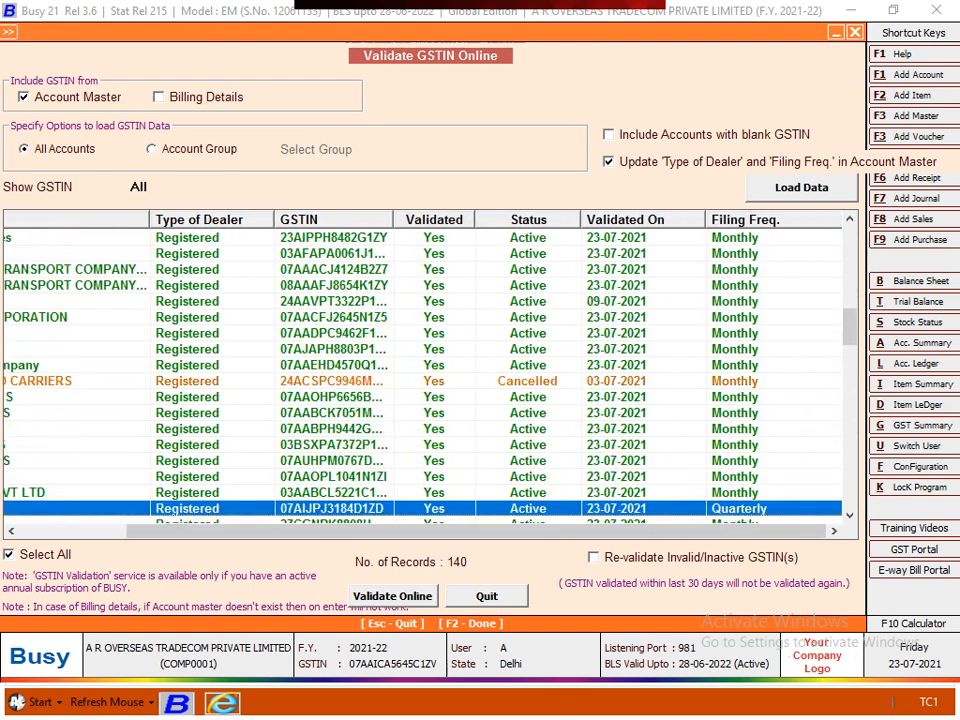
drag(850, 332, 850, 490)
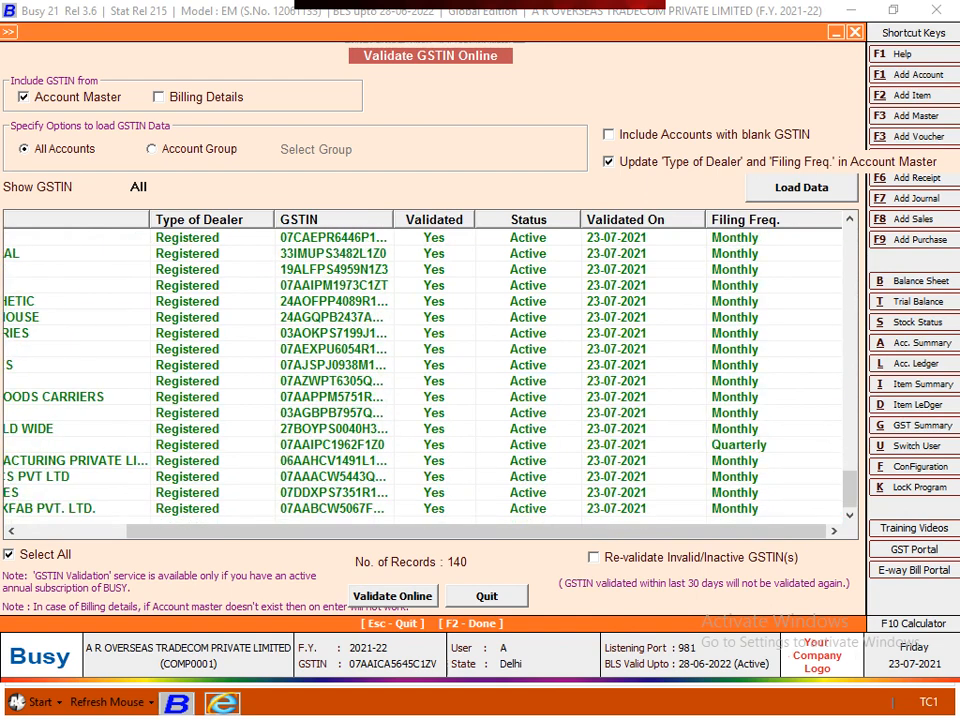
click(739, 445)
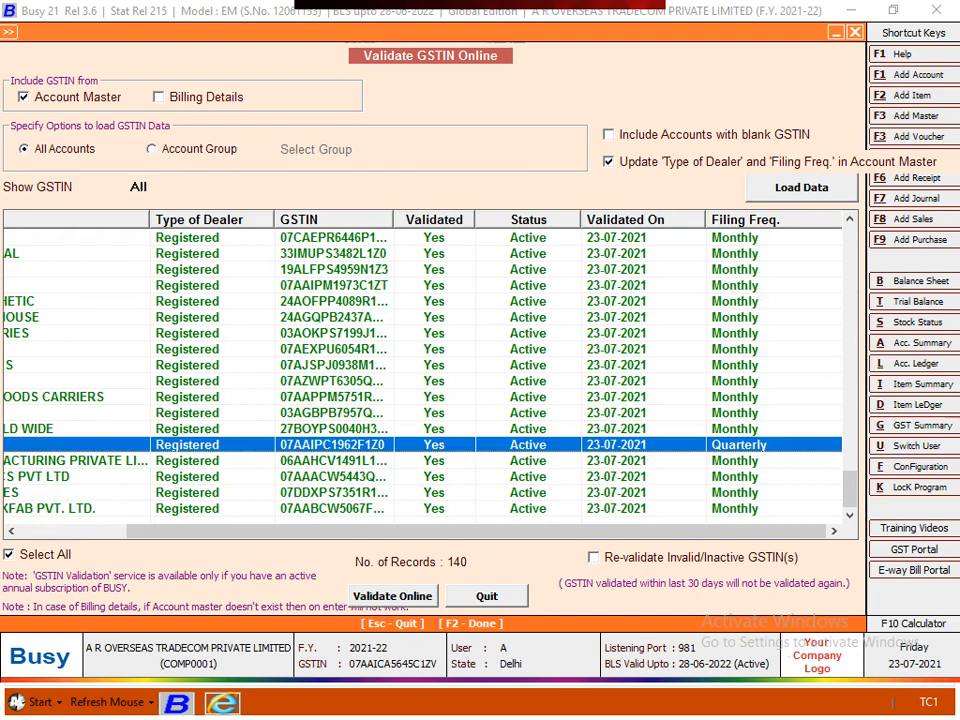
key(Escape)
key(Return)
key(Escape)
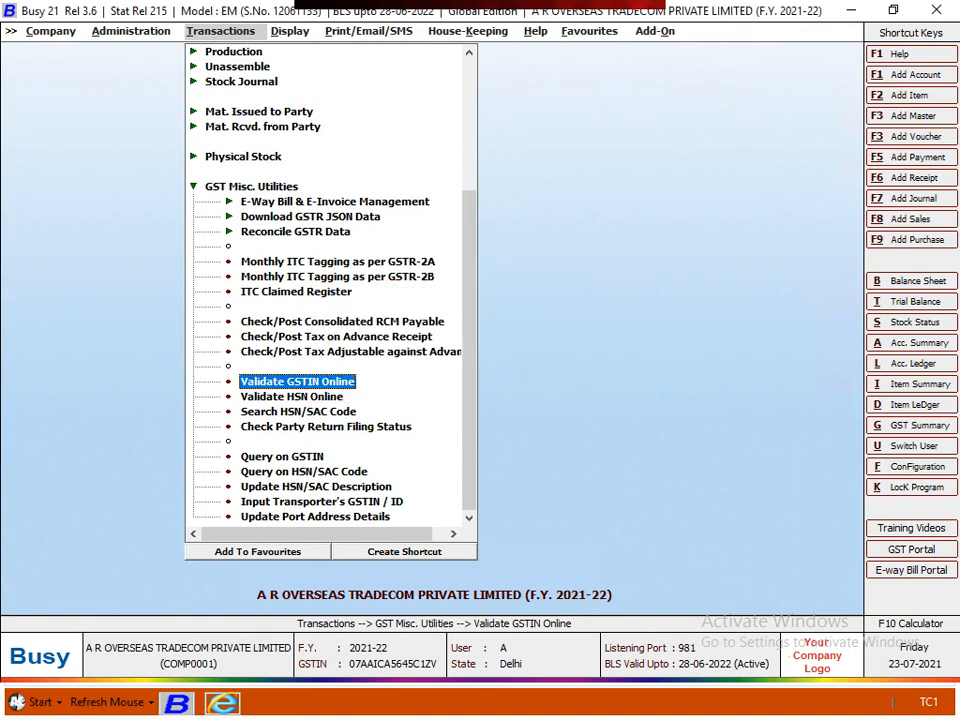
- Open Validate HSN Online for a single HSN and validate code 5211
key(Down)
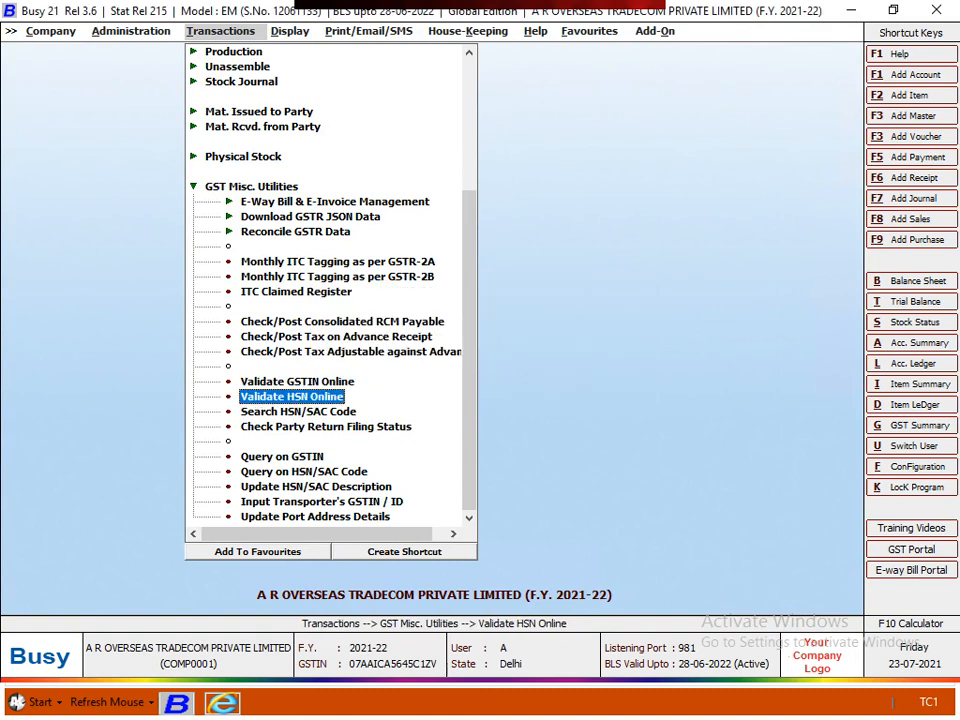
key(Return)
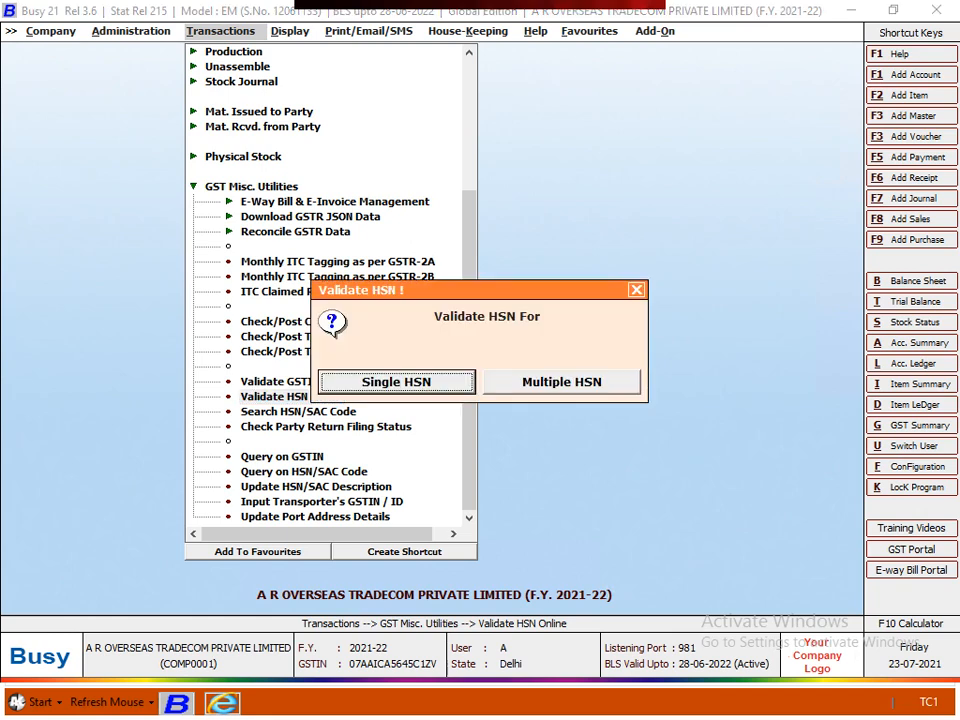
key(Return)
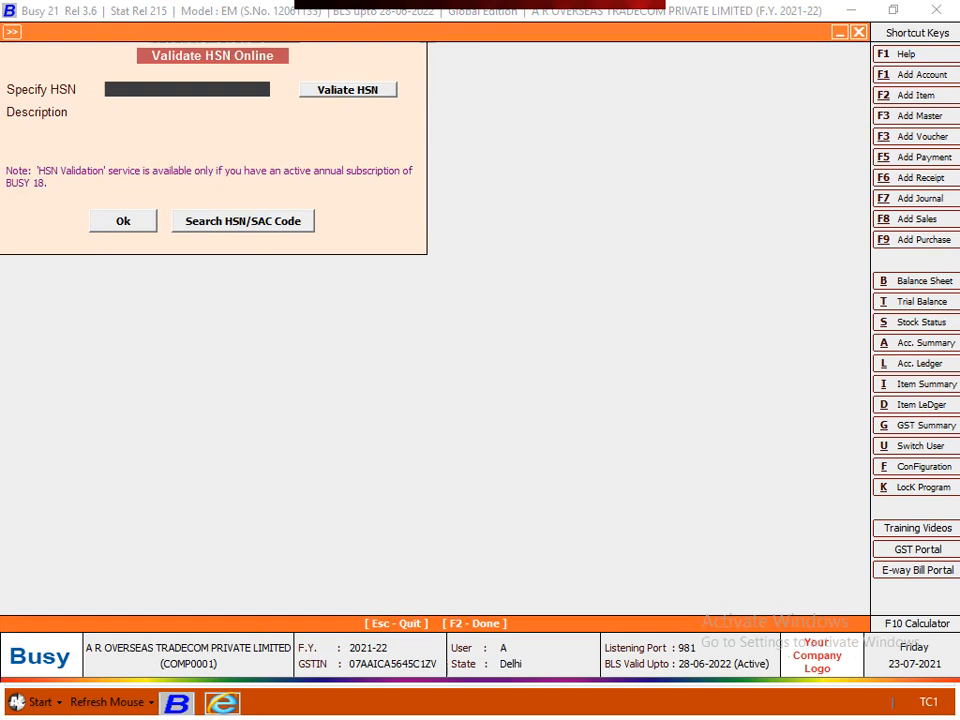
text(5211)
key(Return)
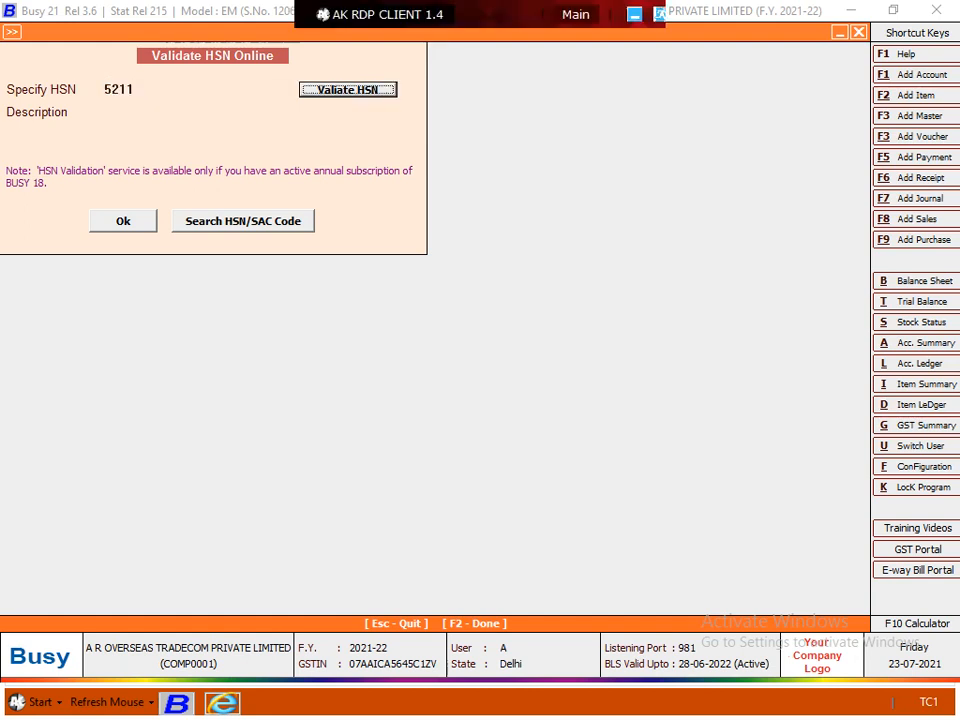
key(Return)
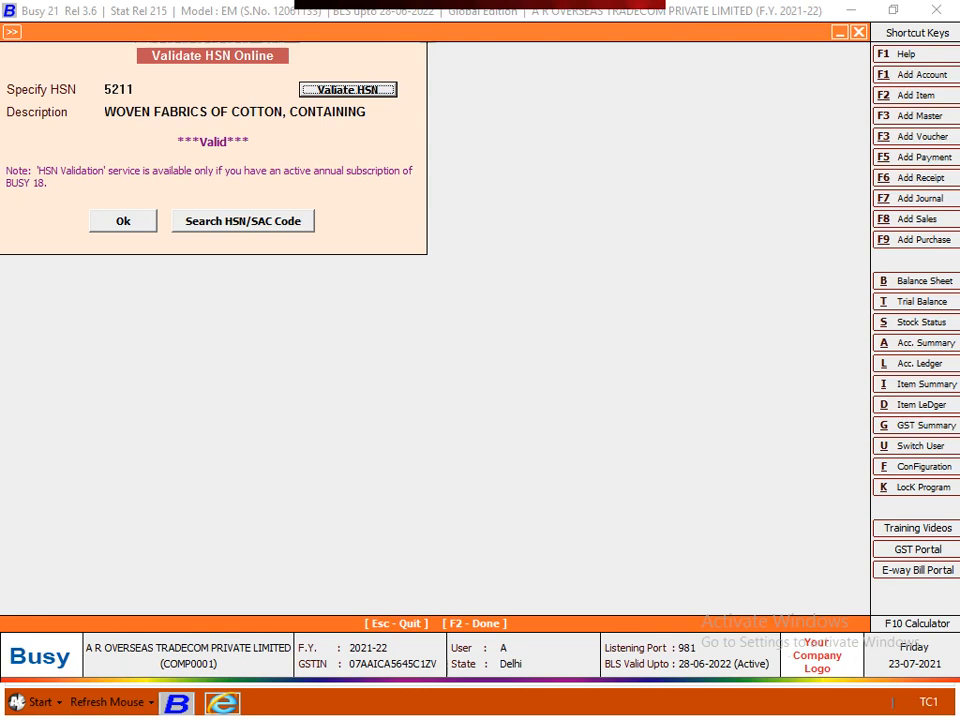
- Replace the specified HSN with 6205 and validate it online
click(135, 89)
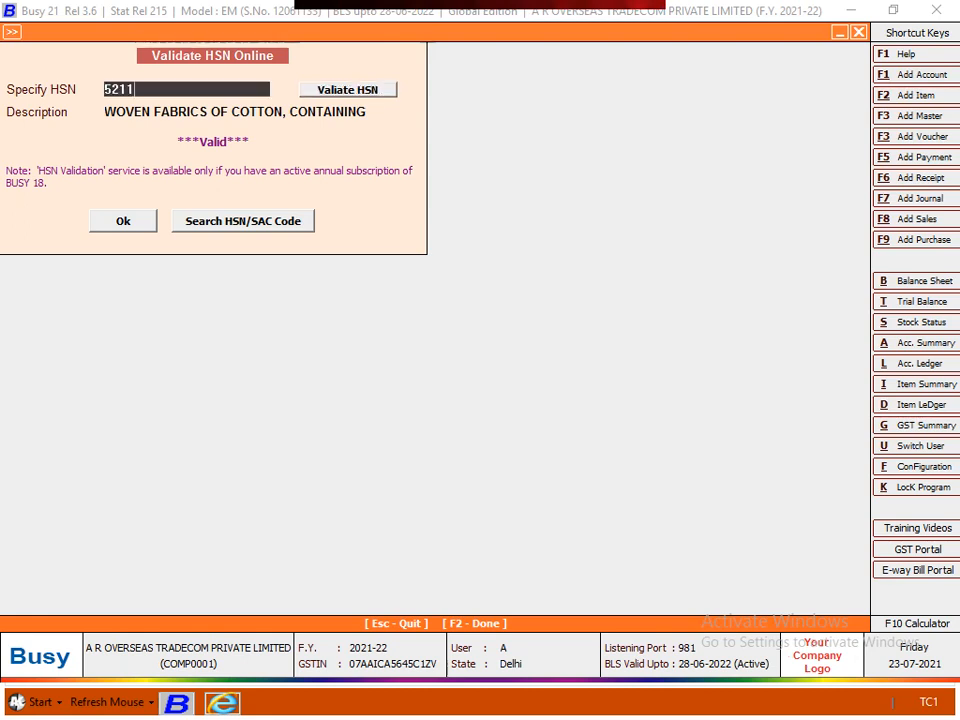
key(BackSpace)
key(BackSpace)
key(BackSpace)
key(BackSpace)
text(6205)
key(Return)
key(Return)
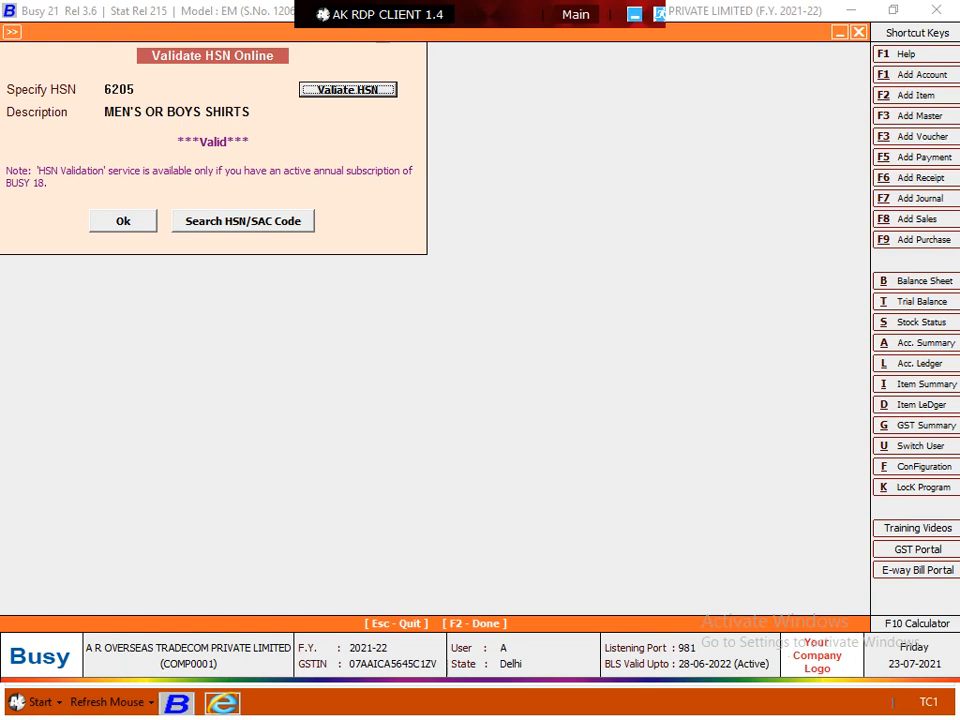
- Replace the specified HSN with 7117 and validate it online
click(140, 89)
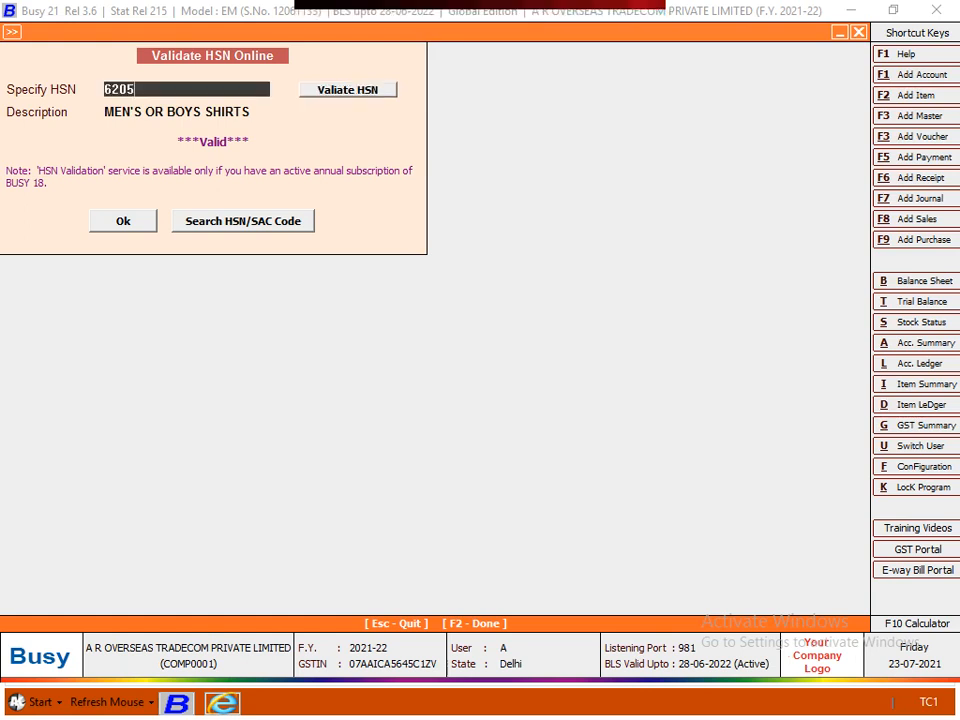
key(BackSpace)
key(BackSpace)
key(BackSpace)
key(BackSpace)
text(7117)
key(Return)
key(Return)
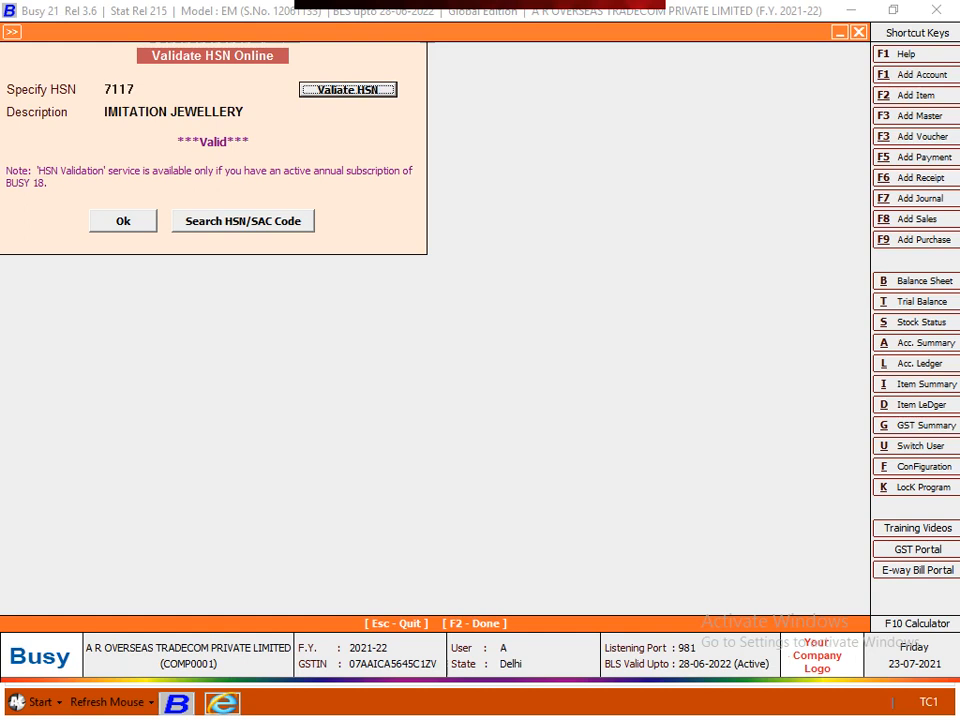
- Replace the specified HSN with 8505 and validate it online
click(136, 89)
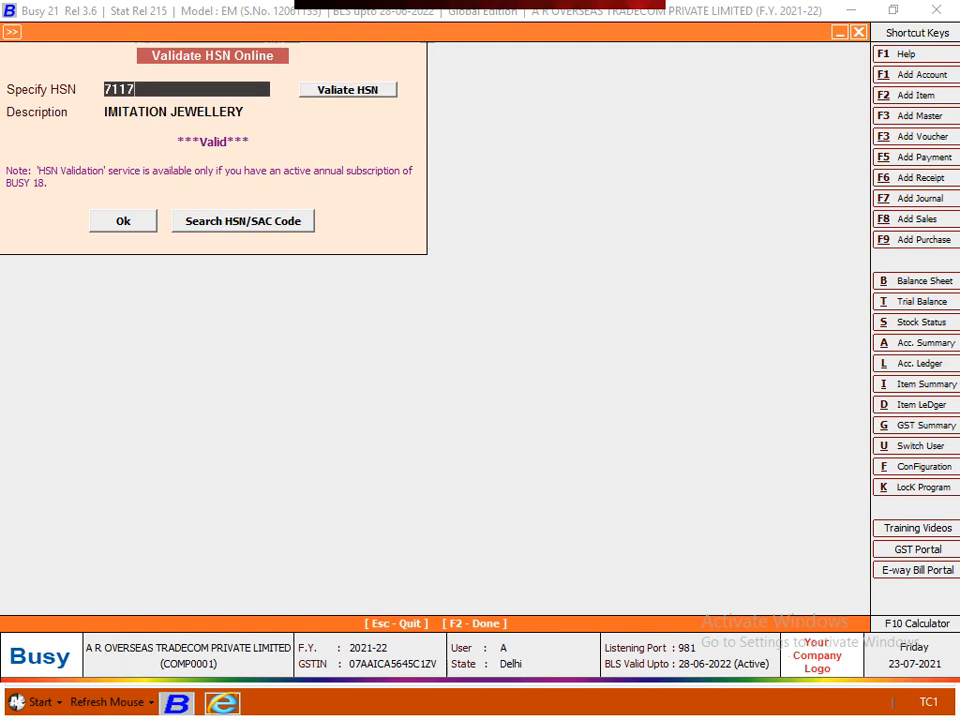
key(BackSpace)
key(BackSpace)
key(BackSpace)
key(BackSpace)
text(8505)
key(Return)
key(Return)
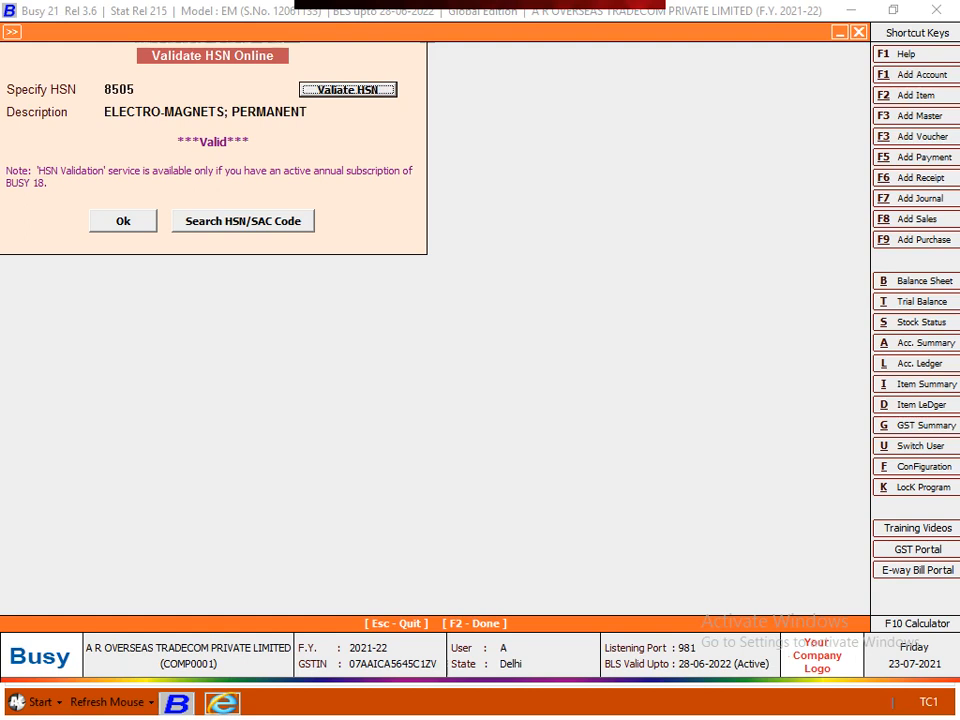
- Validate the HSN code 0253 online and close the HSN validation utility
click(136, 89)
key(BackSpace)
key(BackSpace)
key(BackSpace)
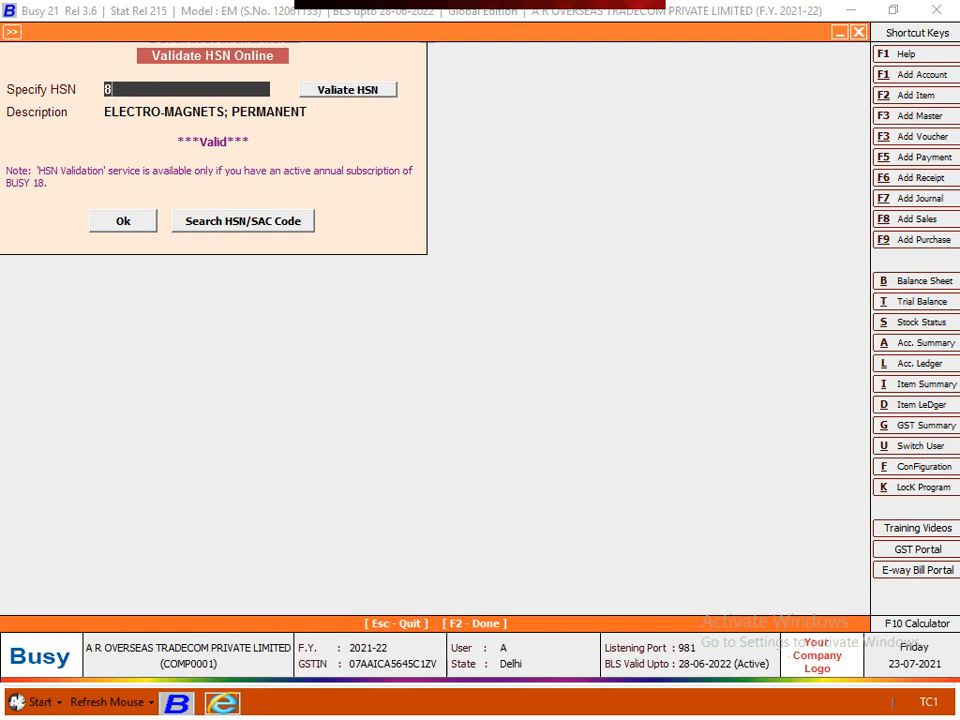
key(BackSpace)
text(0253)
key(Return)
key(Return)
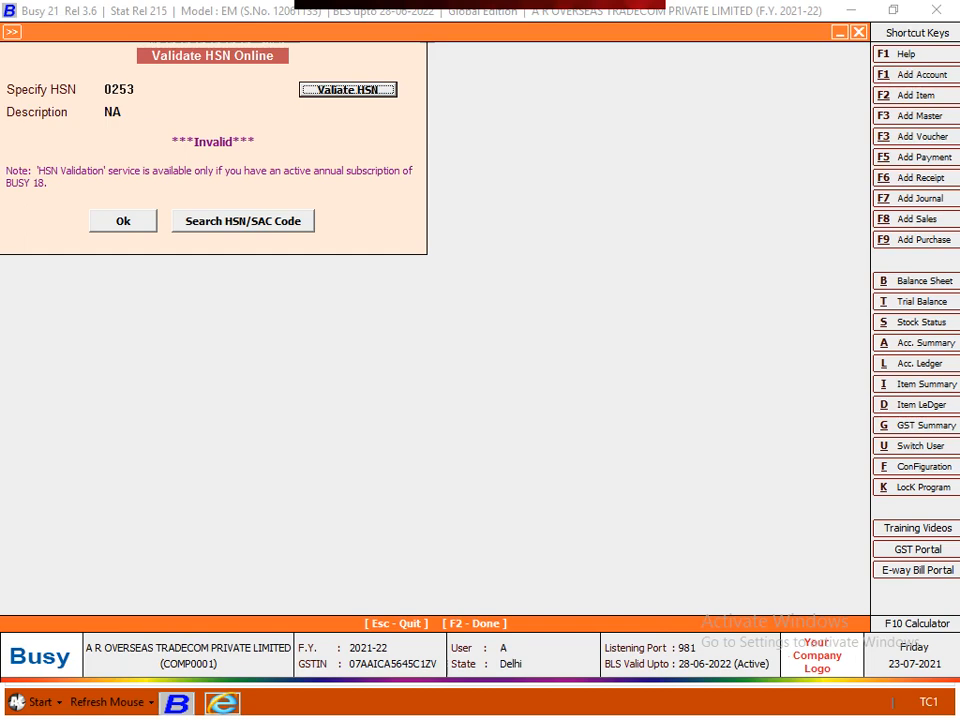
key(Escape)
key(Escape)
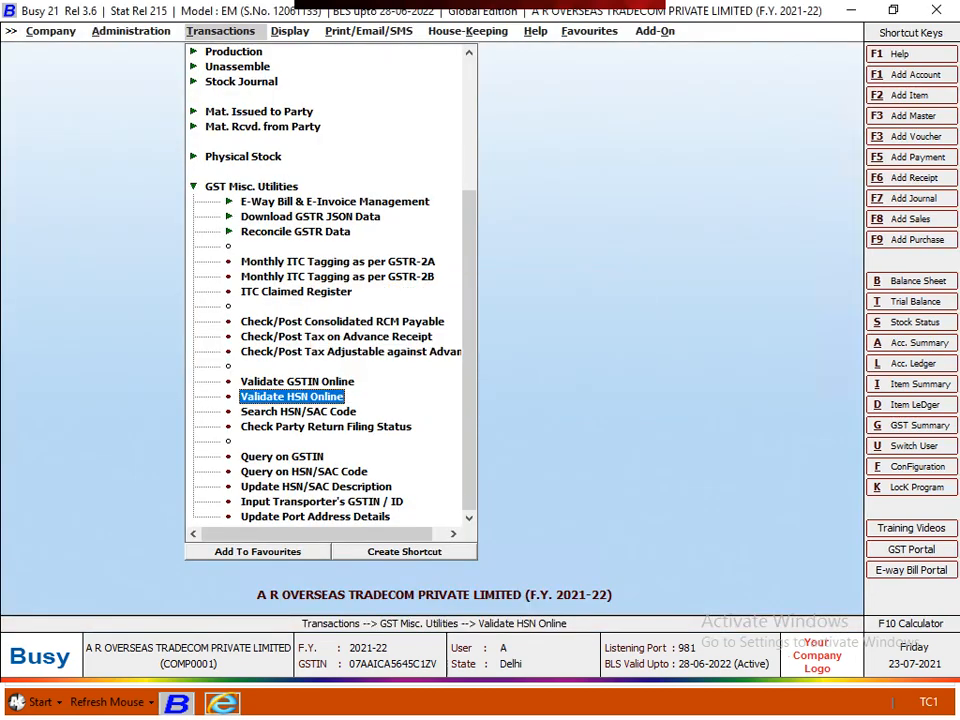
- Open the Search HSN/SAC Code utility and search by code for 5211
key(Down)
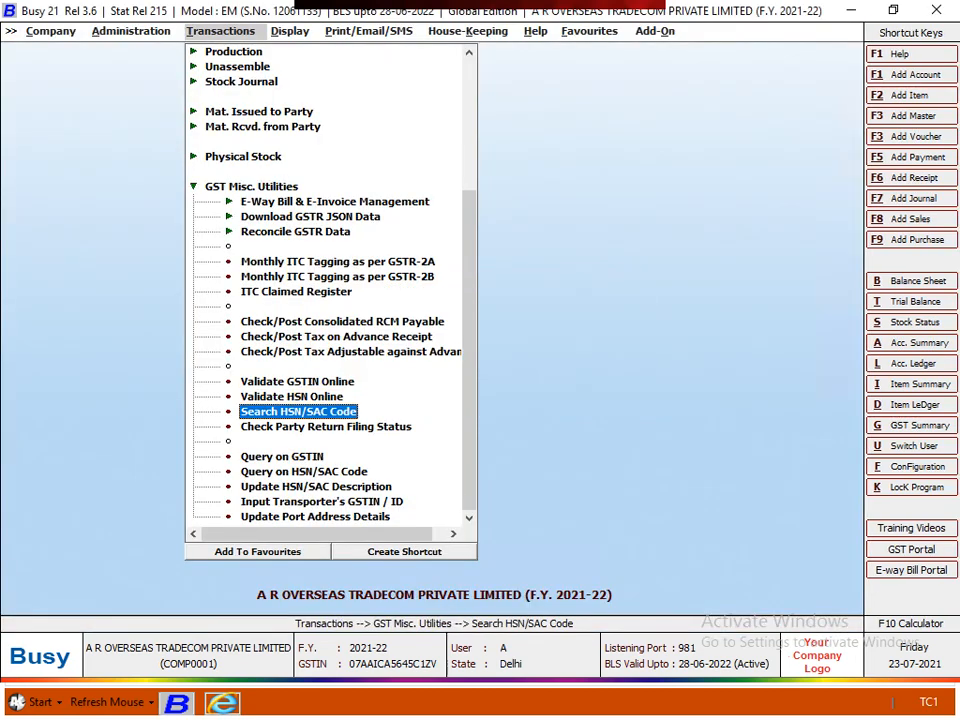
key(Return)
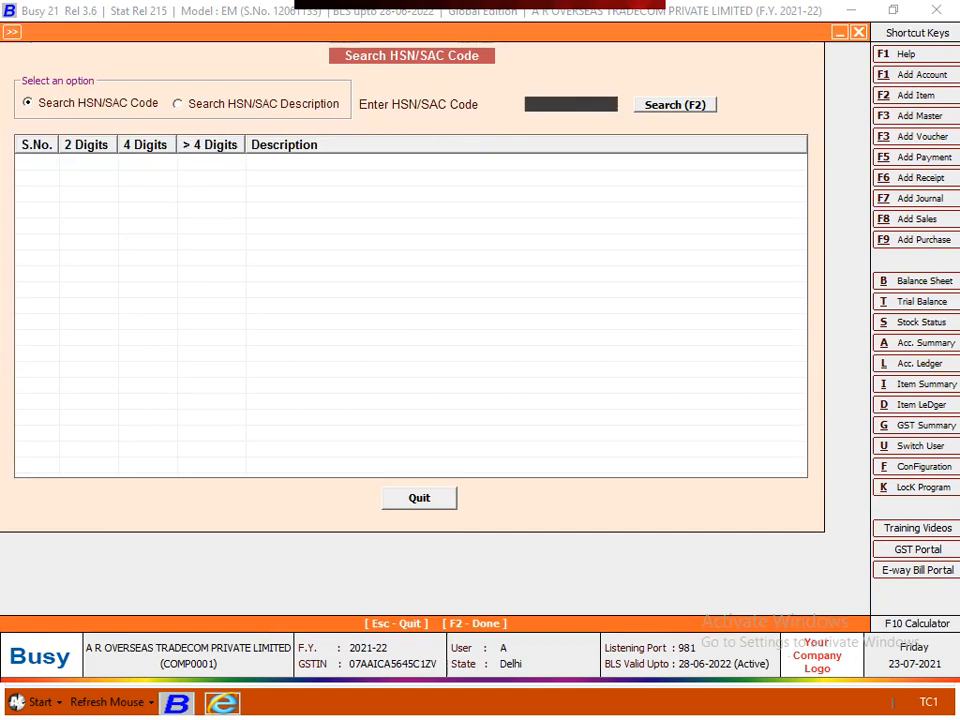
text(5211)
key(Return)
key(Return)
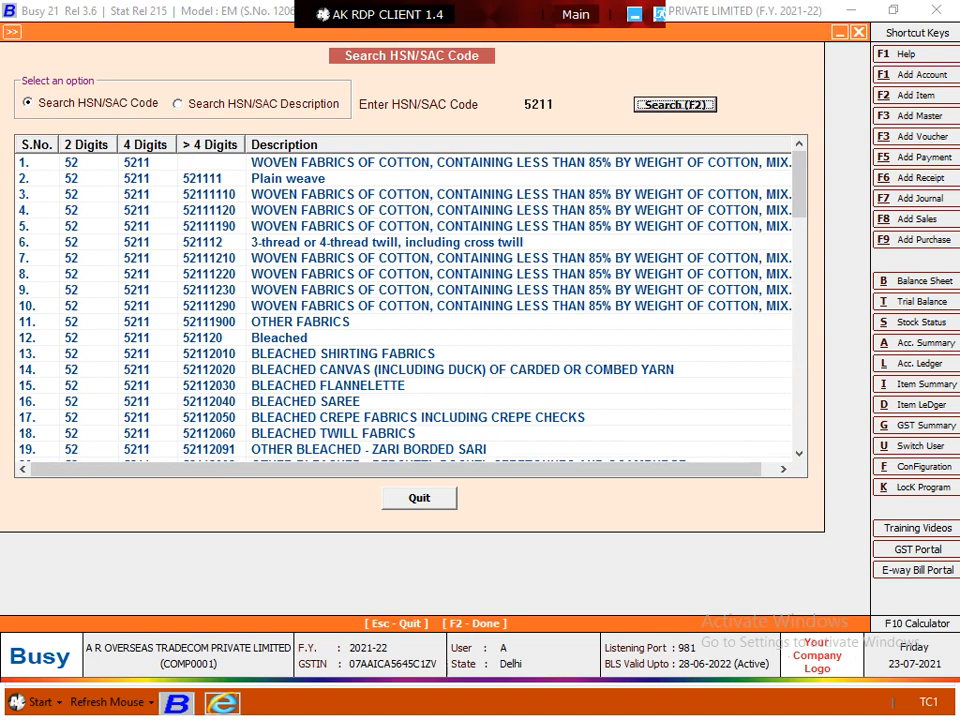
- Examine the sub-codes of more than four digits and their descriptions listed under HSN 5211
click(330, 194)
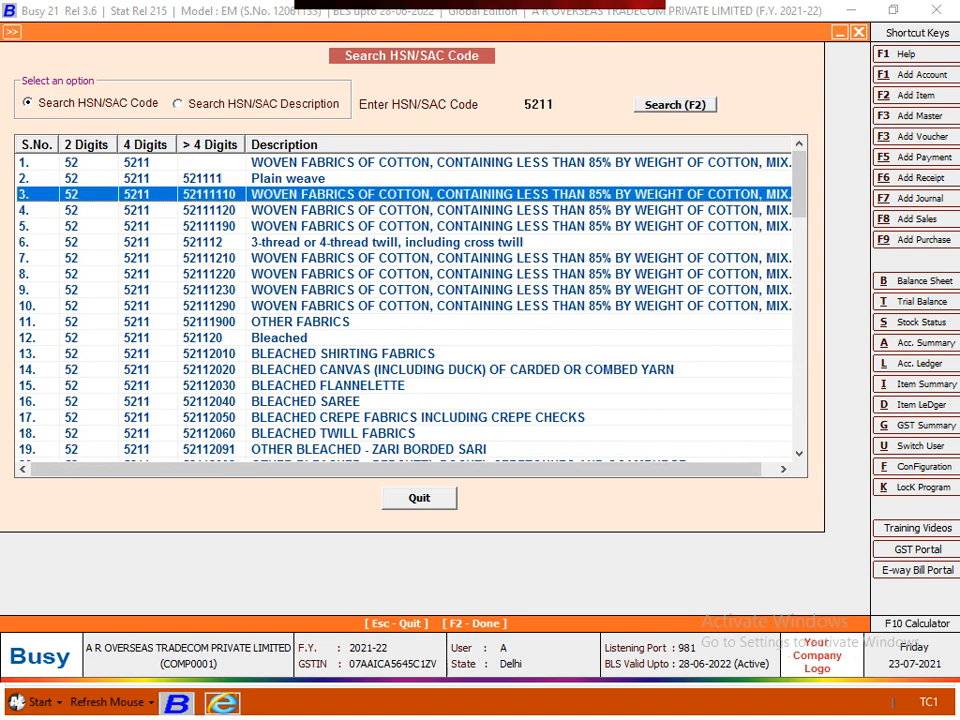
key(Up)
key(Up)
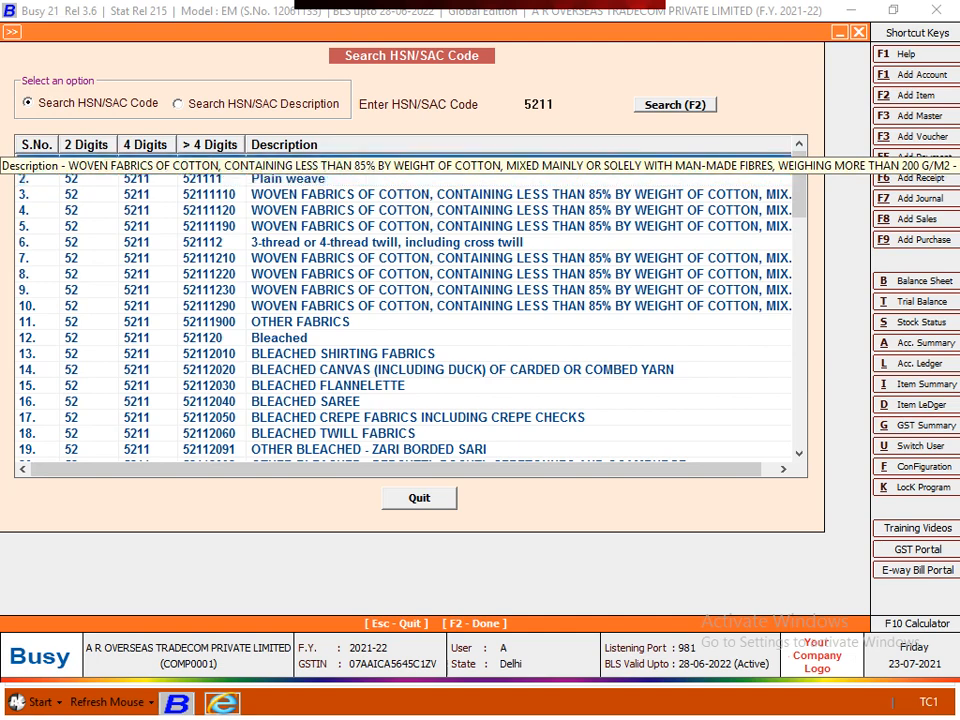
key(Down)
key(Down)
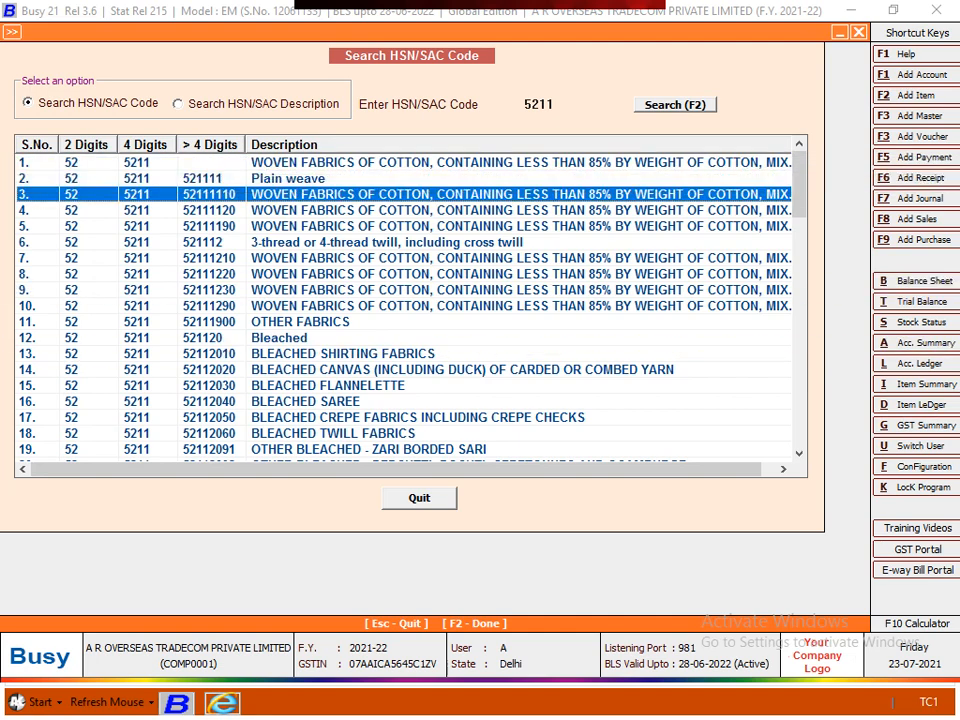
key(Up)
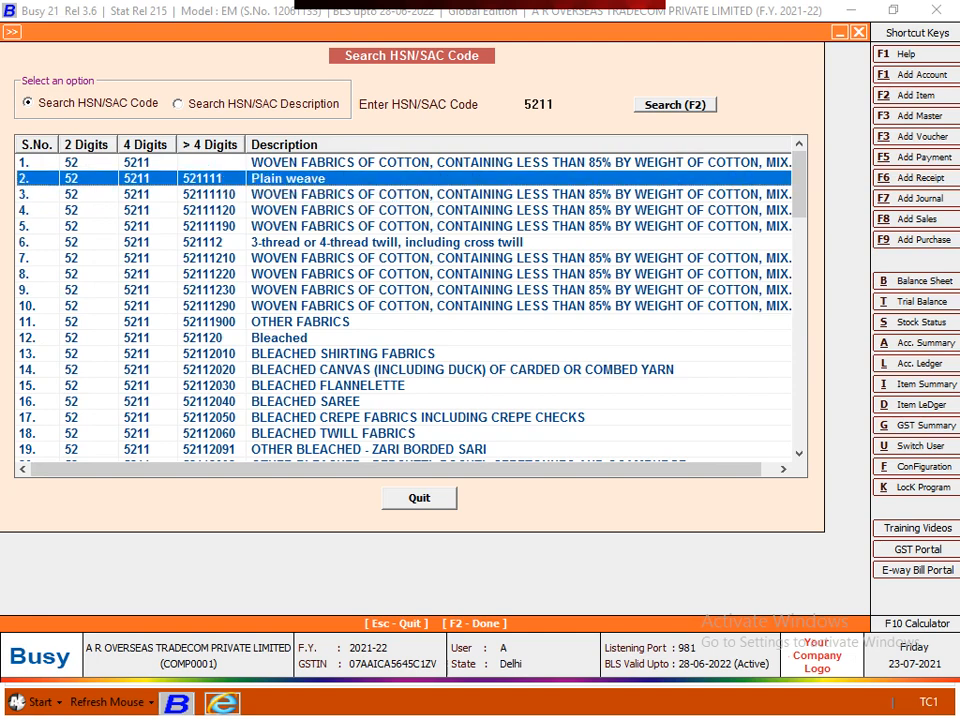
key(Down)
key(Down)
key(Down)
key(Down)
key(Down)
key(Down)
key(Down)
key(Down)
key(Down)
key(Down)
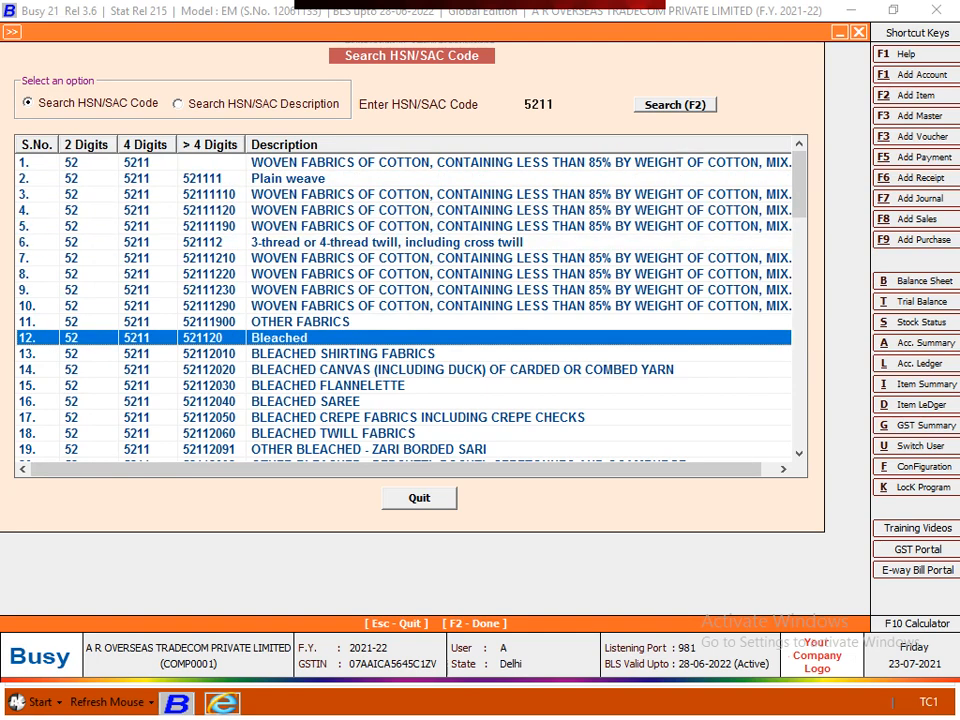
key(Down)
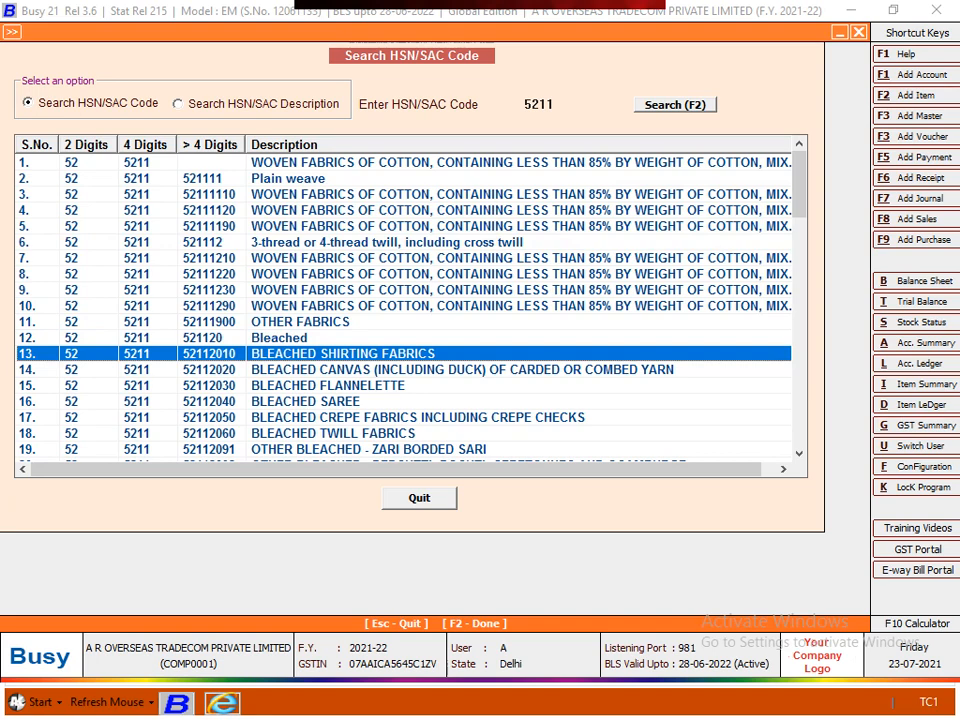
key(Down)
key(Down)
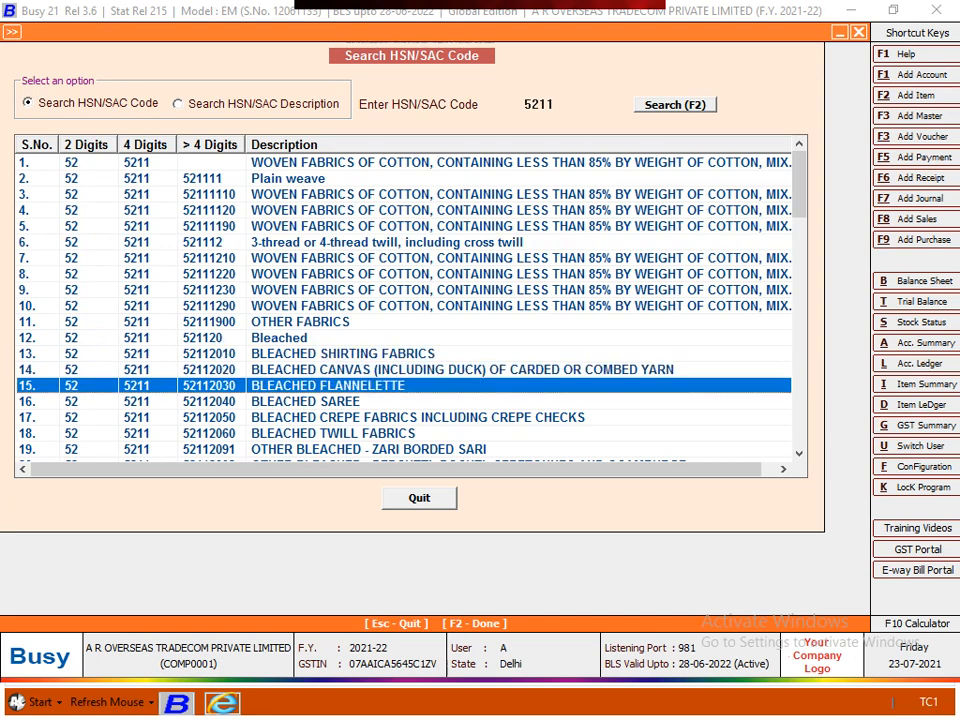
key(Down)
key(Down)
key(Down)
key(Down)
key(Down)
key(Down)
key(Down)
key(Down)
key(Down)
key(Down)
key(Down)
key(Down)
key(Down)
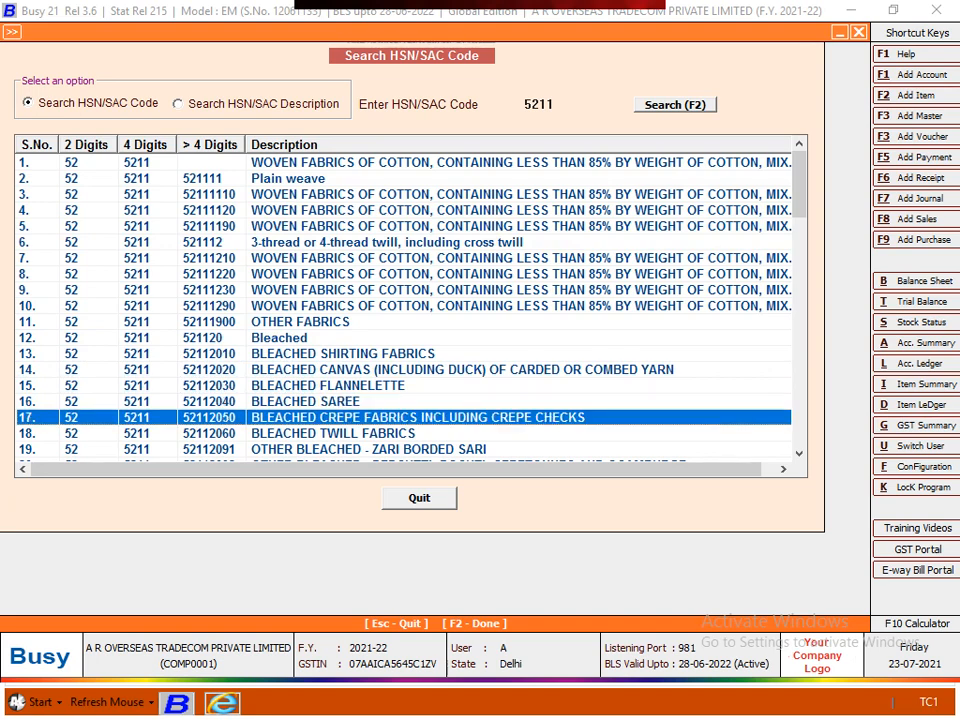
- Review the remaining sub-codes and descriptions of HSN 5211 down to the last entry and close the HSN/SAC code search
key(Down)
key(Down)
key(Down)
key(Down)
key(Down)
key(Down)
key(Down)
key(Down)
key(Down)
key(Down)
key(Down)
key(Down)
key(Down)
key(Down)
key(Down)
key(Down)
key(Down)
key(Down)
key(Down)
key(Down)
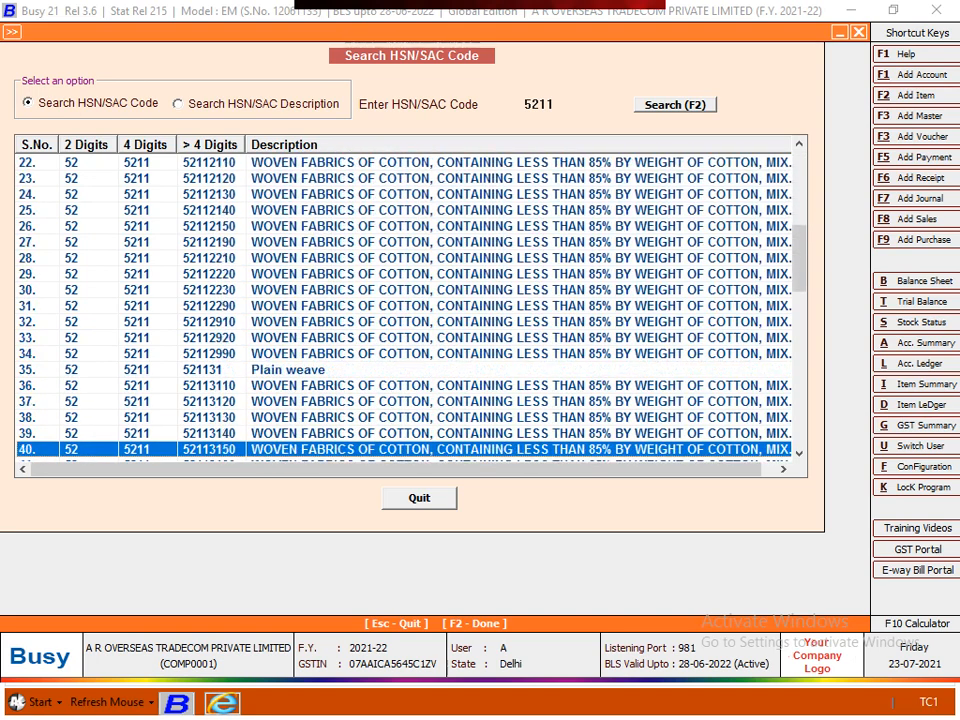
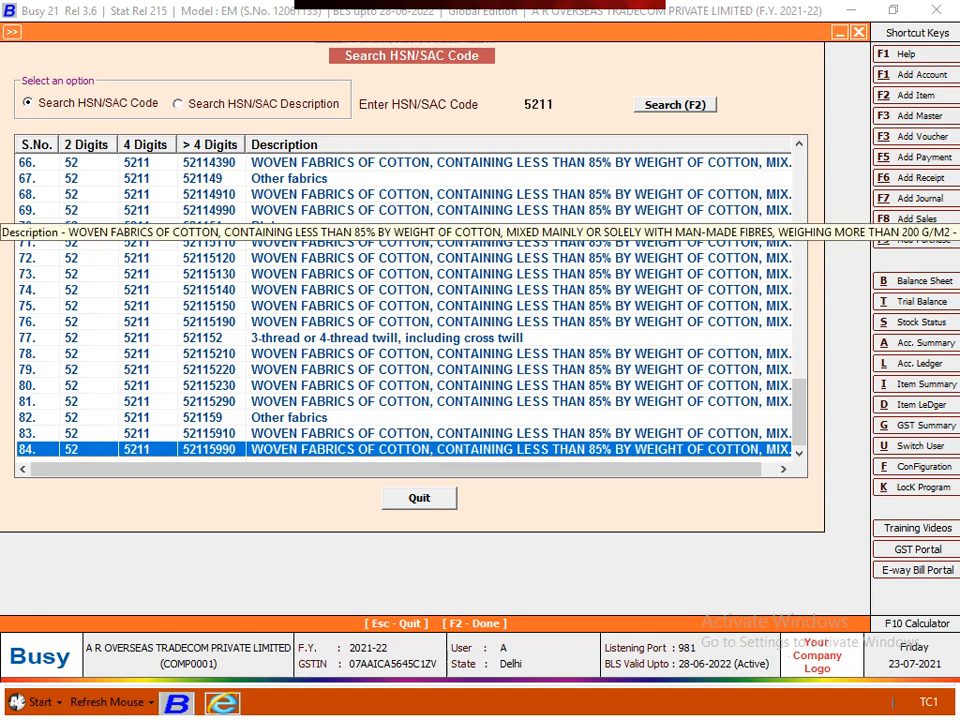
key(Escape)
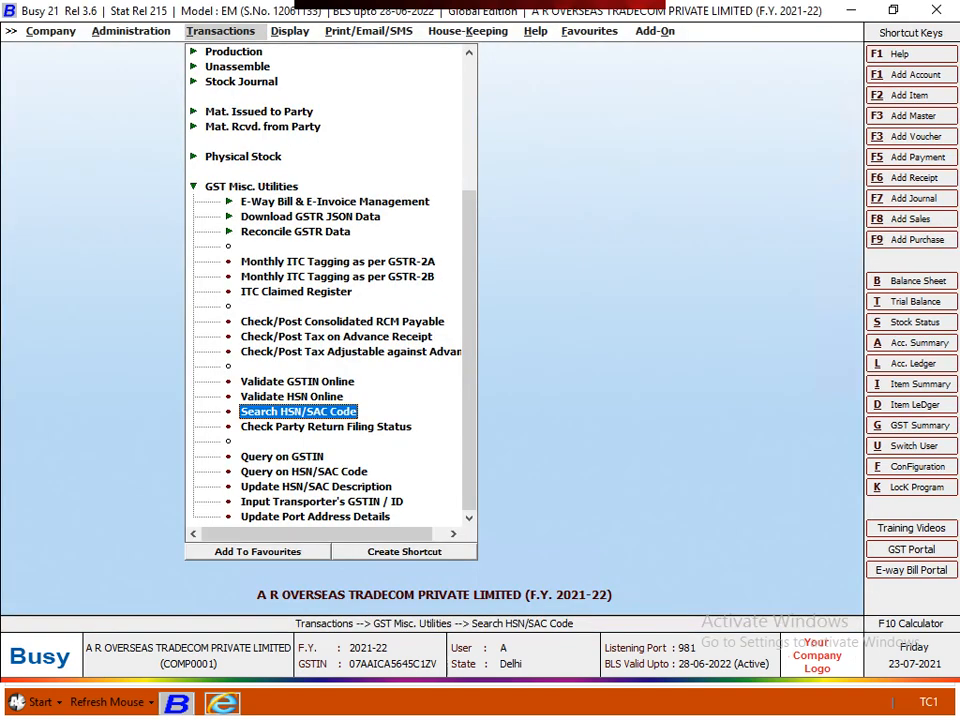
- Open Check Party Return Filing Status for all transacted parties, with the status checked from the GST portal
key(Down)
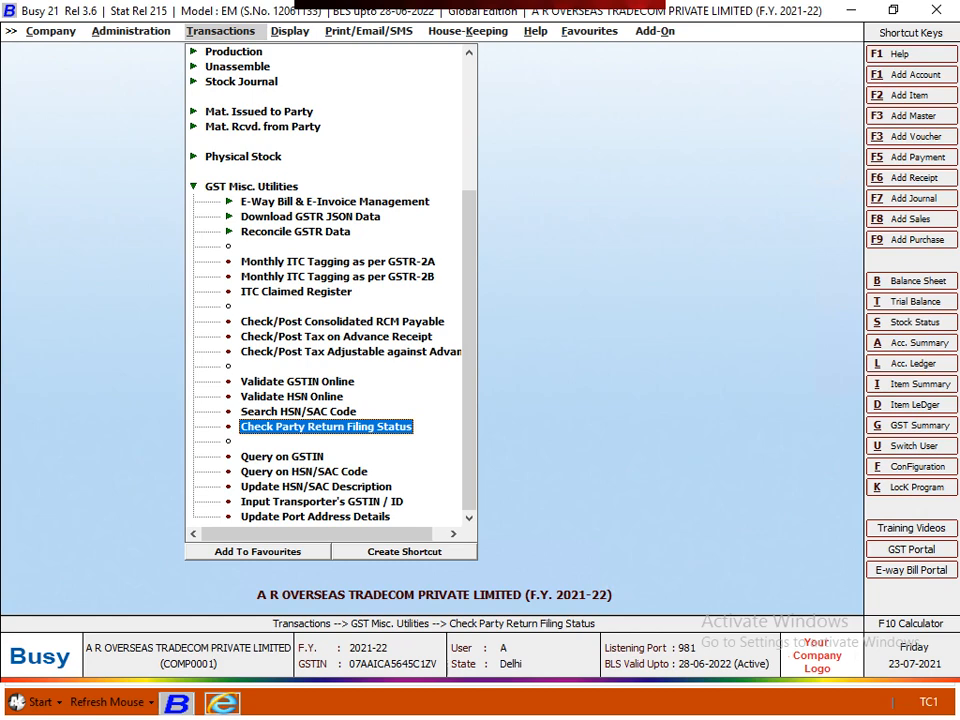
key(Return)
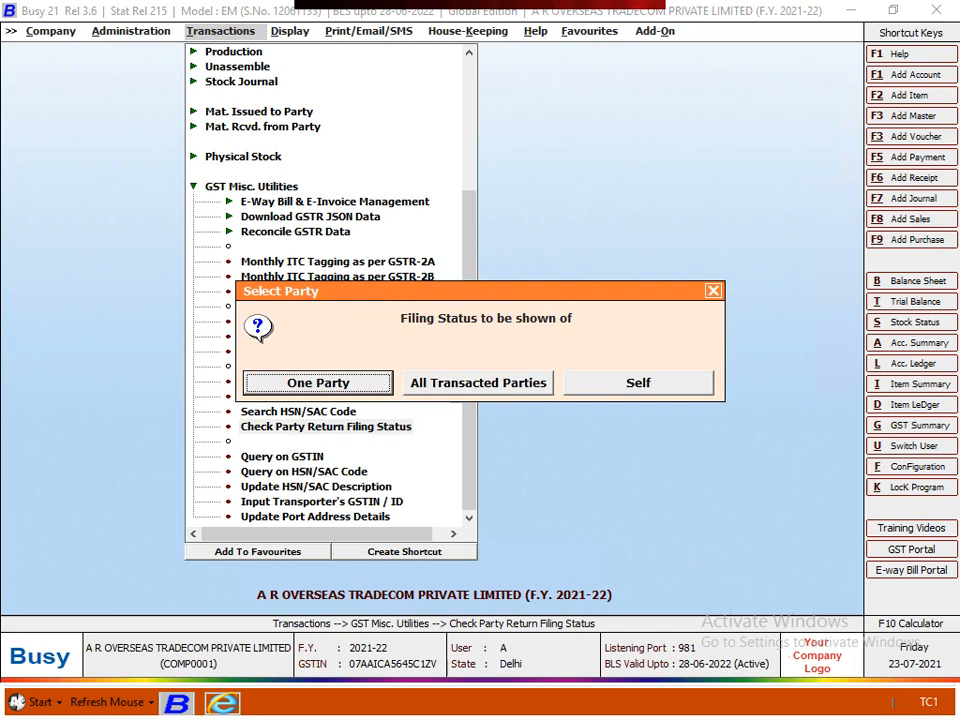
key(Right)
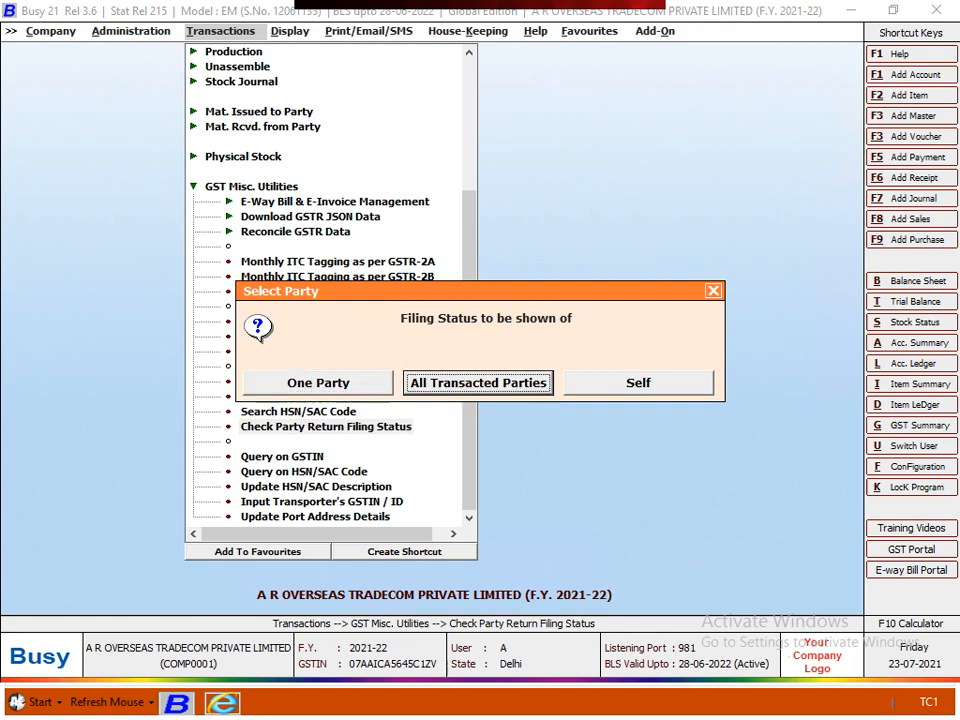
key(Return)
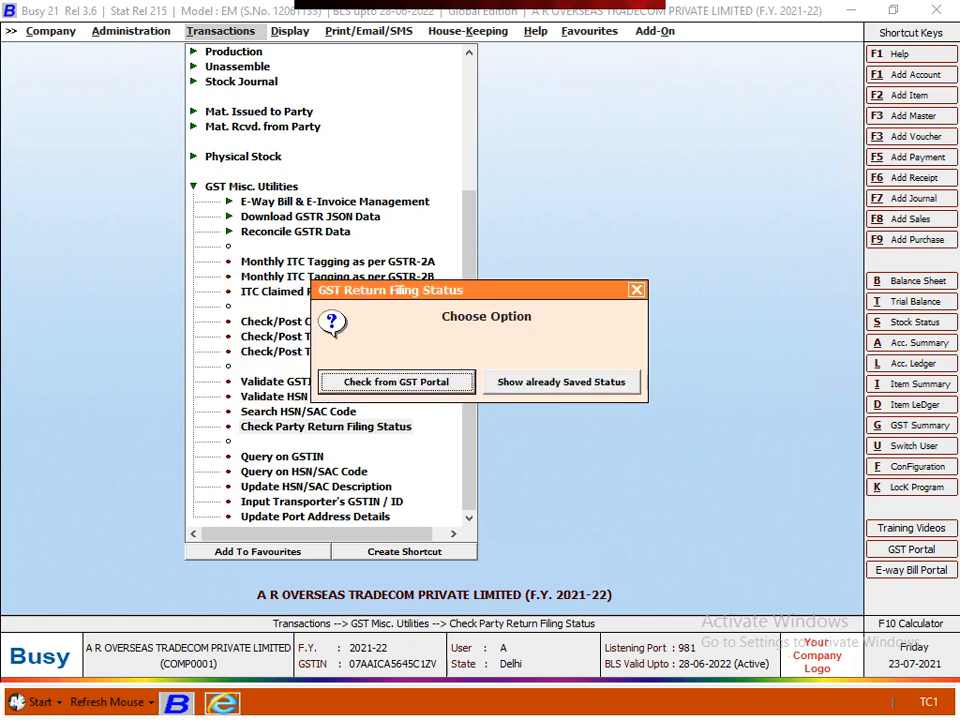
key(Right)
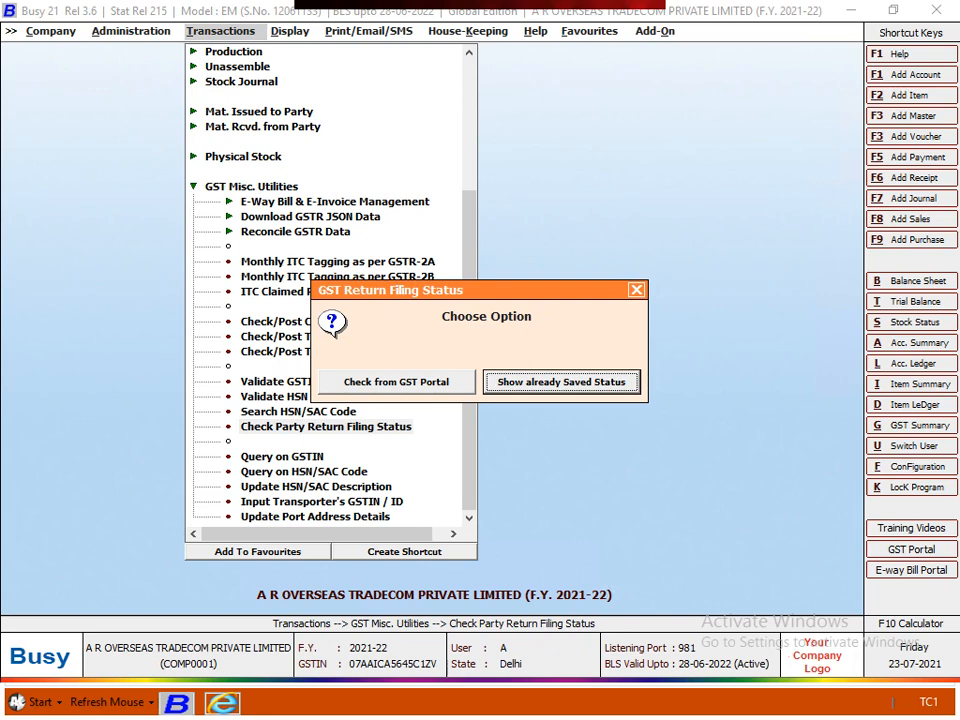
key(Left)
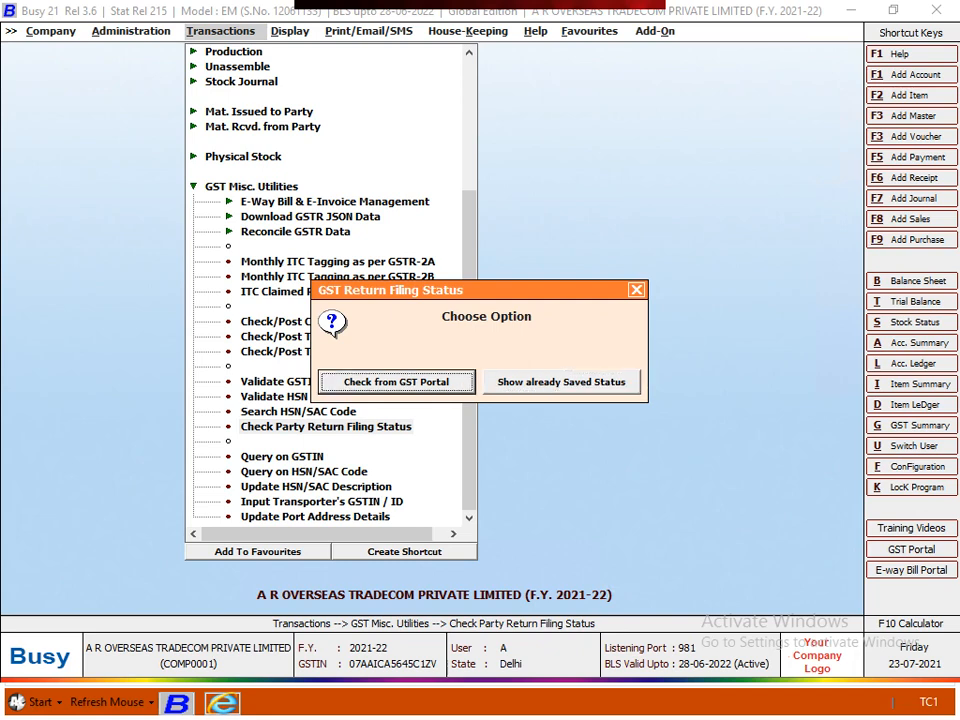
key(Return)
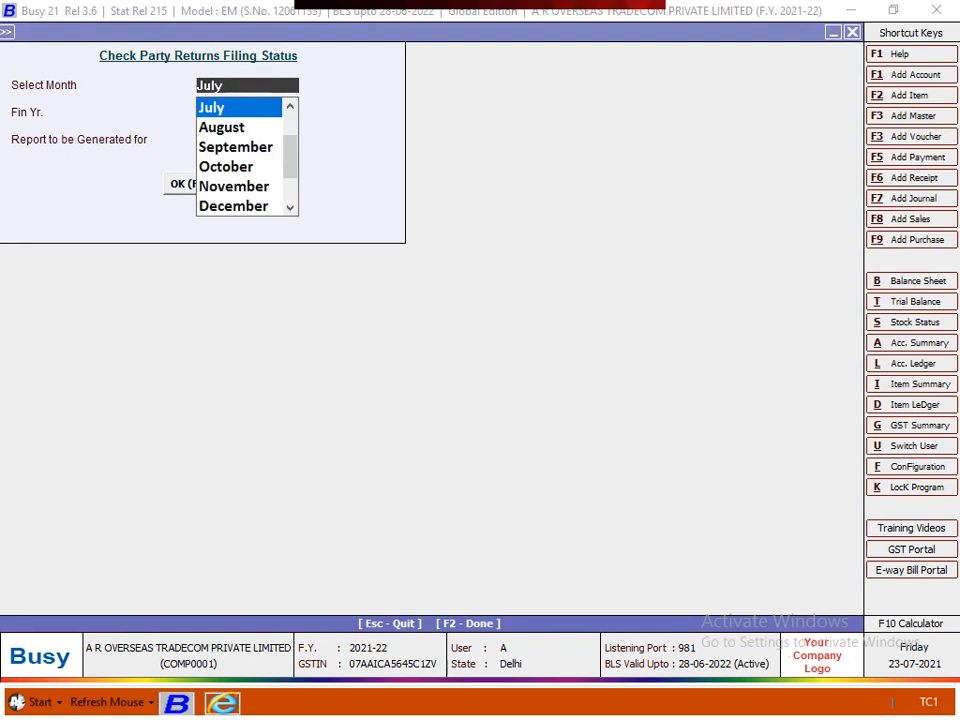
- Generate the parties' GSTR1 return filing status report for June of financial year 2021-2022
key(Up)
key(Return)
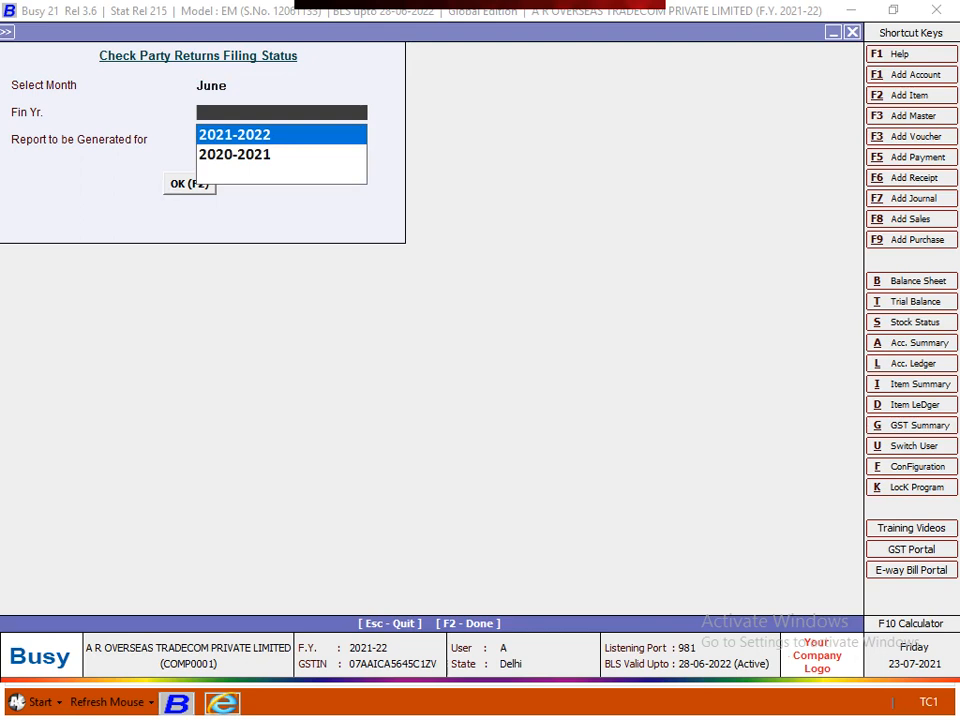
key(Down)
key(Up)
key(Return)
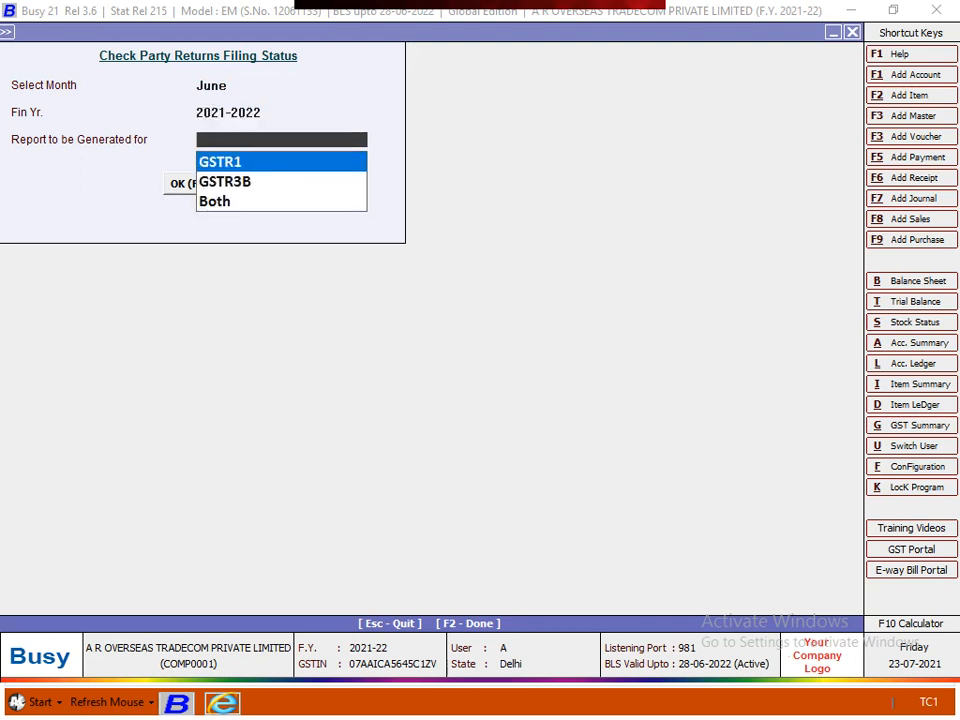
key(Down)
key(Up)
key(Return)
key(F2)
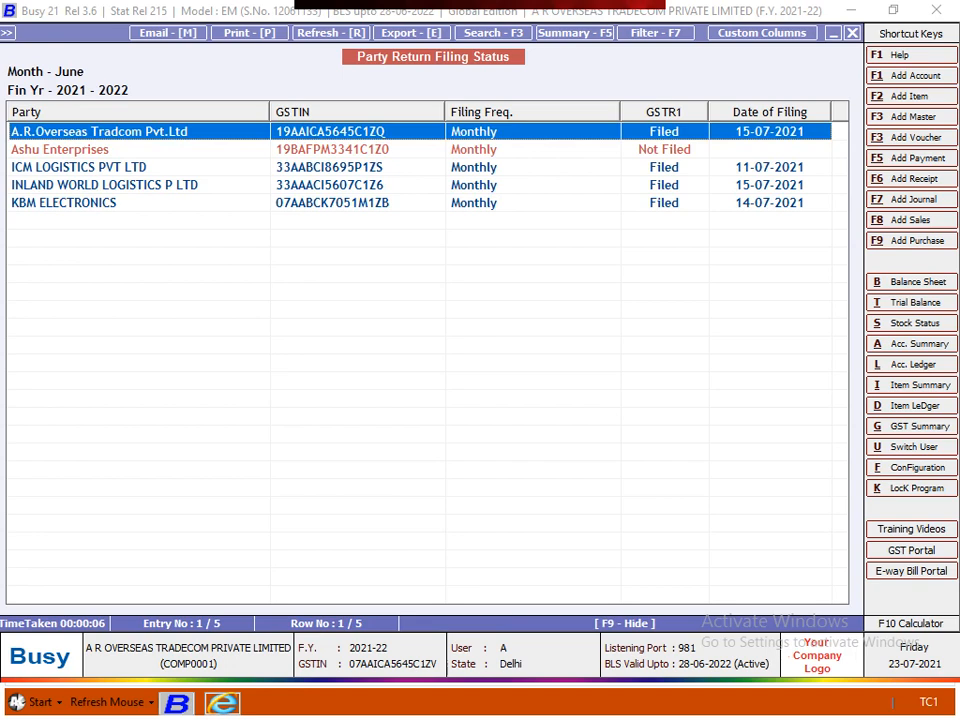
- Examine each party's filing frequency, GSTR1 filing status and date of filing, comparing parties that filed with those that did not
click(420, 149)
click(420, 131)
key(Down)
key(Down)
key(Down)
key(Down)
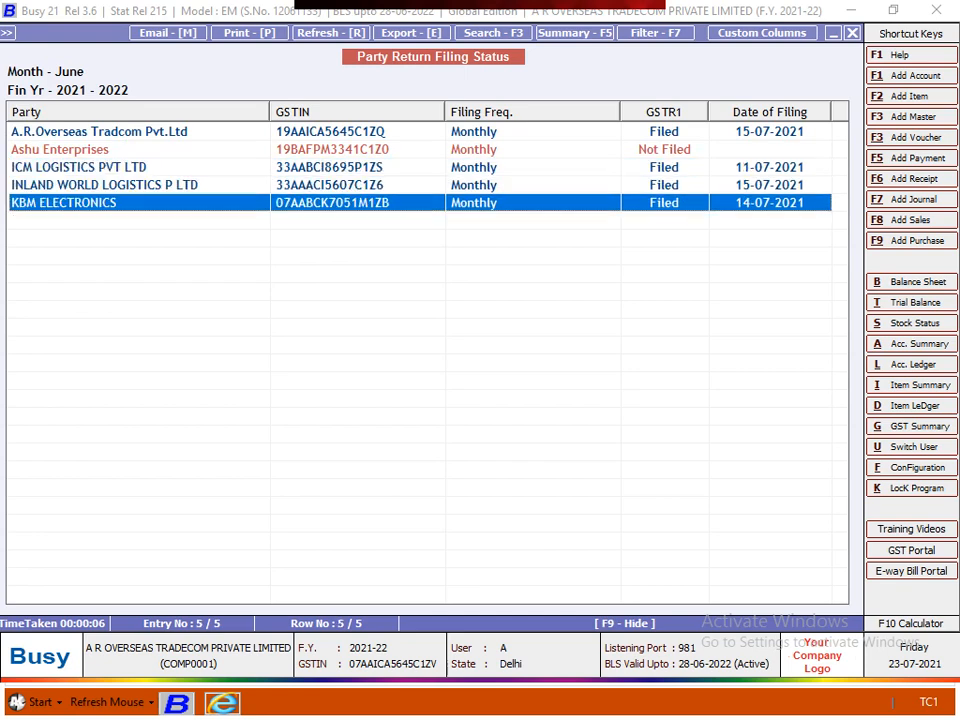
key(Up)
key(Up)
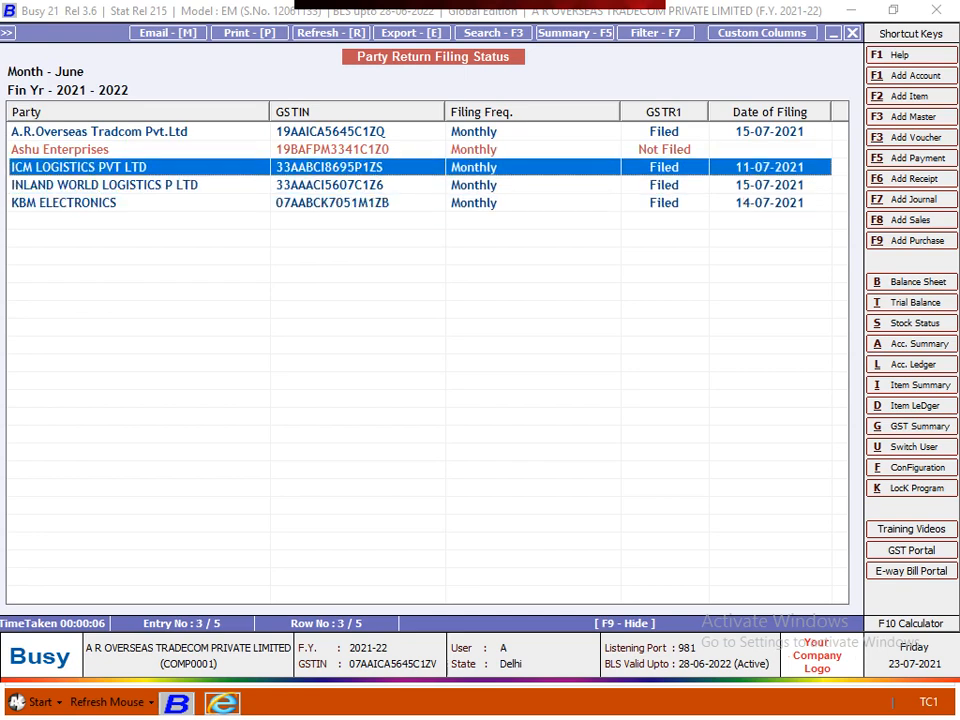
key(Up)
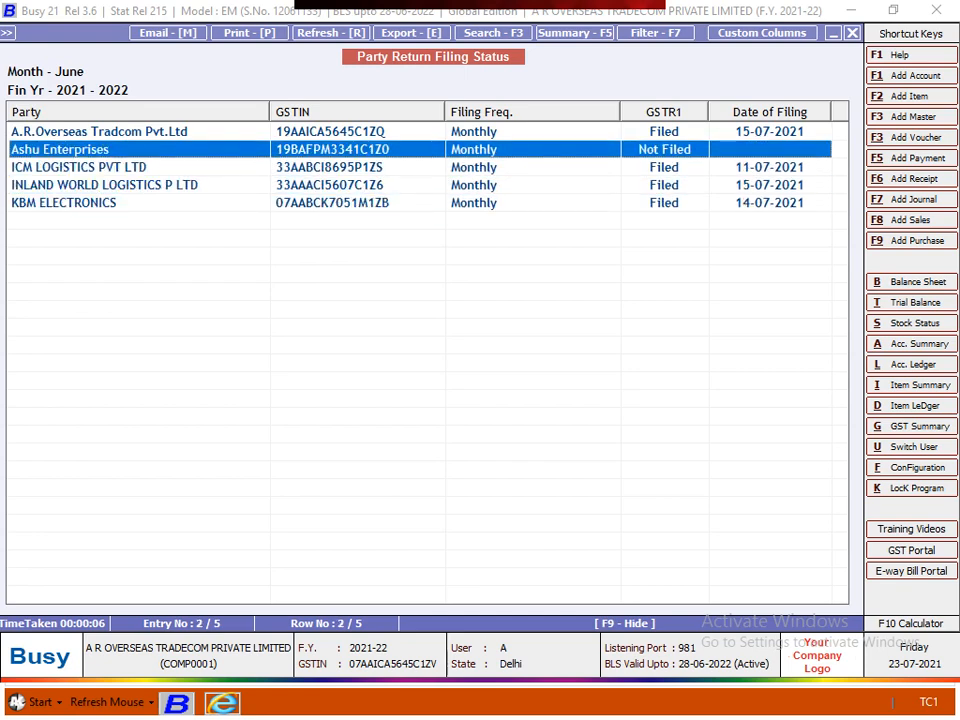
key(Down)
key(Down)
key(Down)
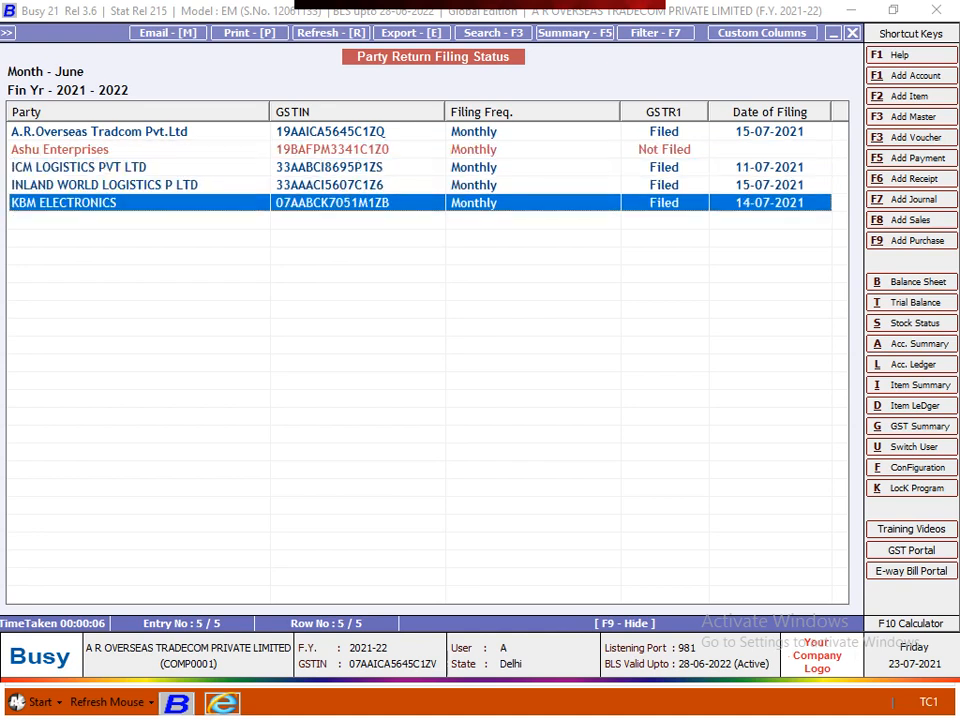
key(Up)
key(Up)
key(Up)
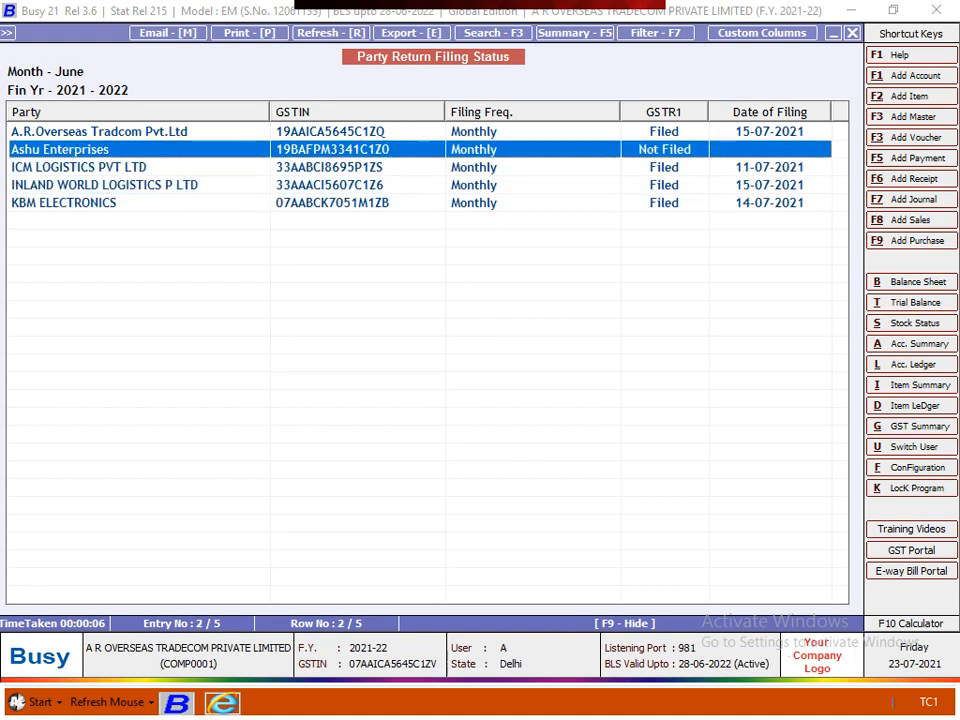
key(Down)
key(Down)
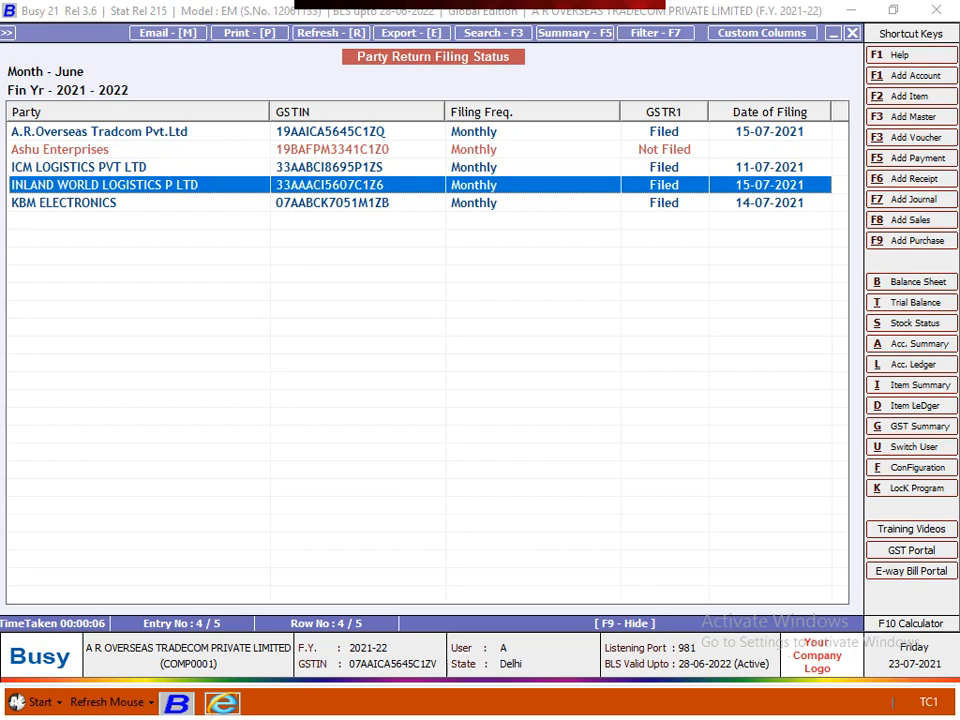
click(100, 149)
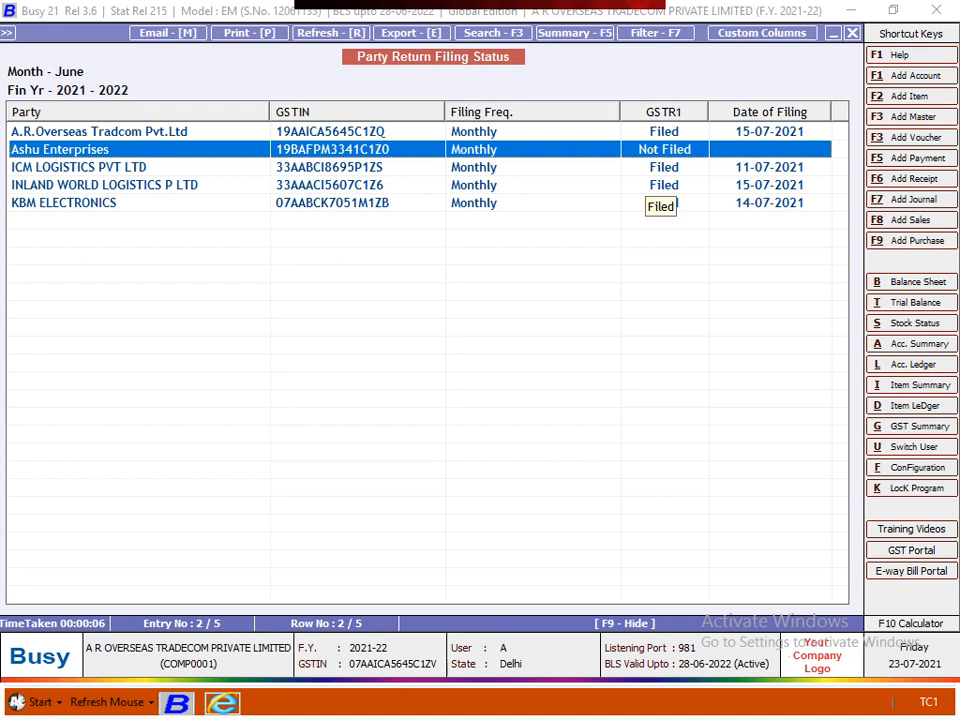
click(655, 132)
key(Down)
key(Down)
key(Up)
key(Down)
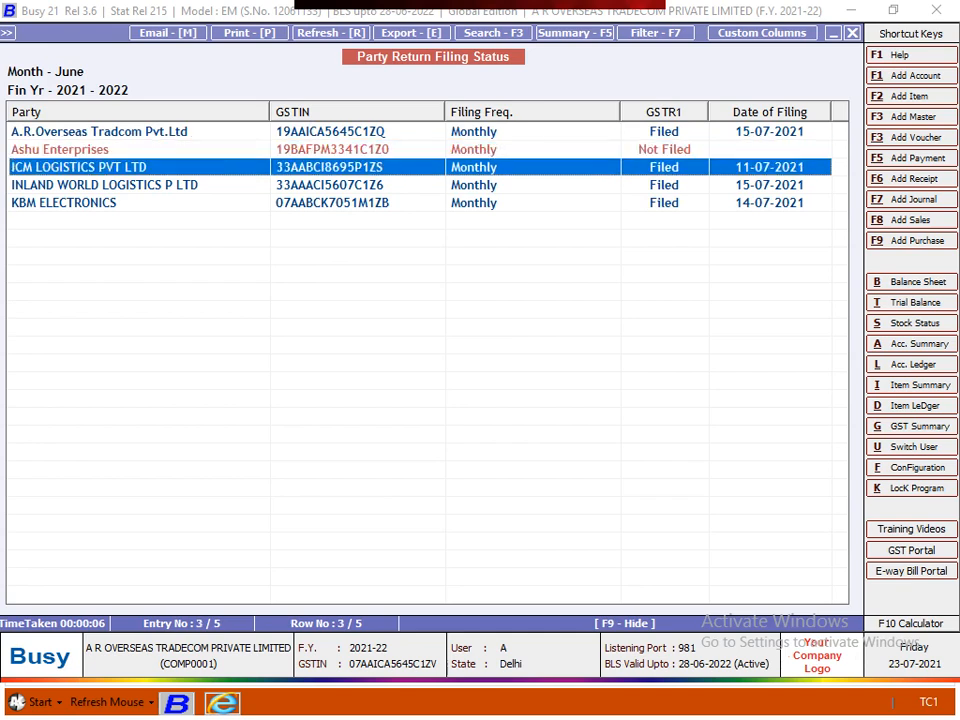
key(Up)
key(Up)
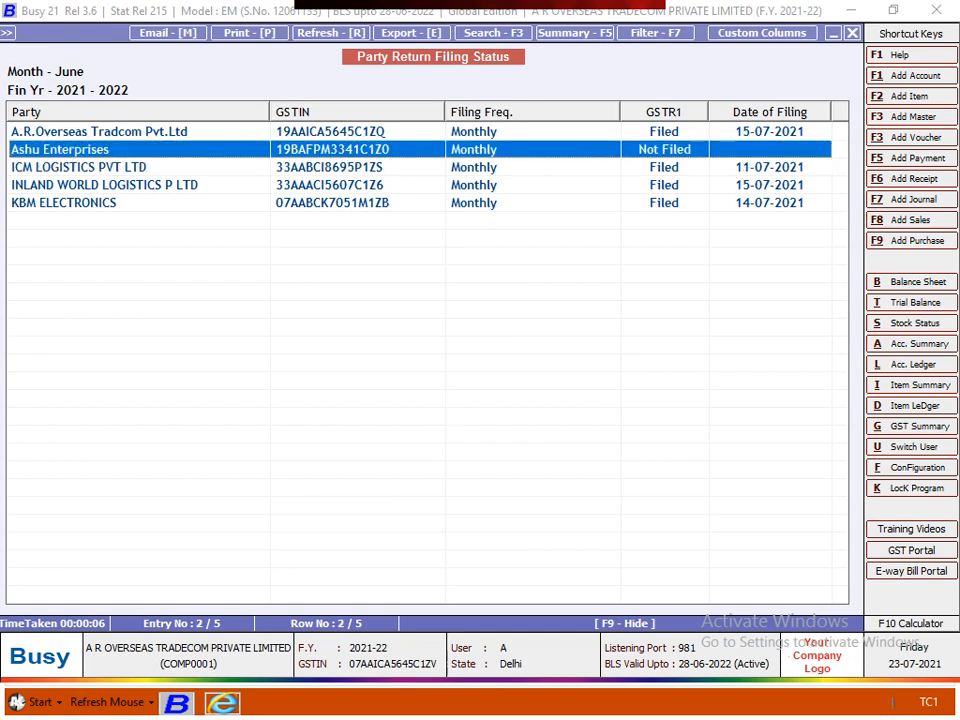
key(Down)
key(Down)
key(Down)
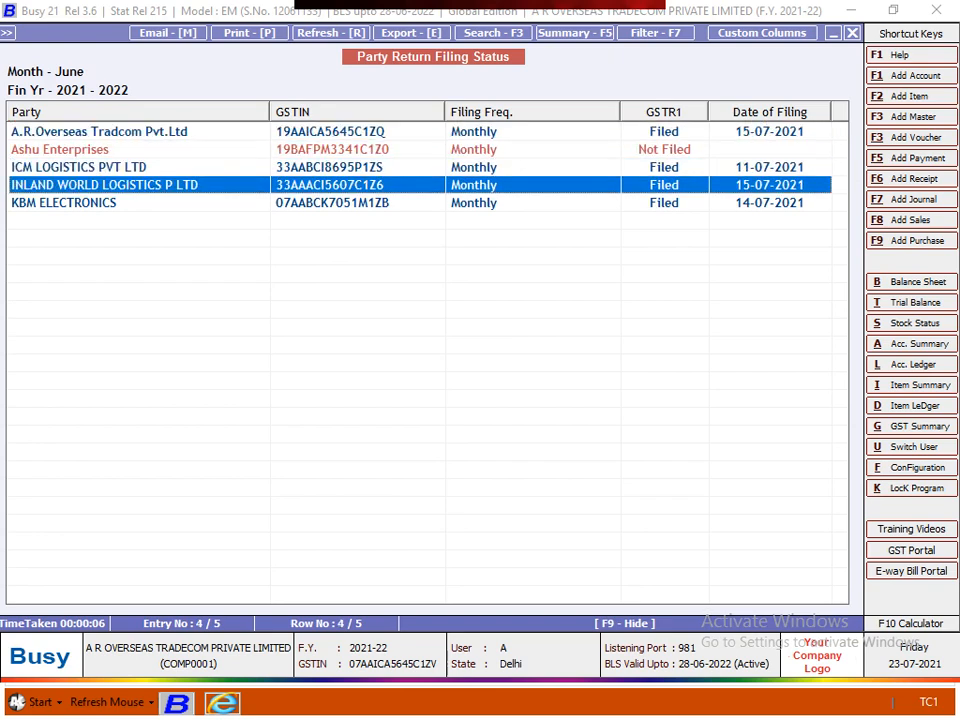
key(Up)
key(Up)
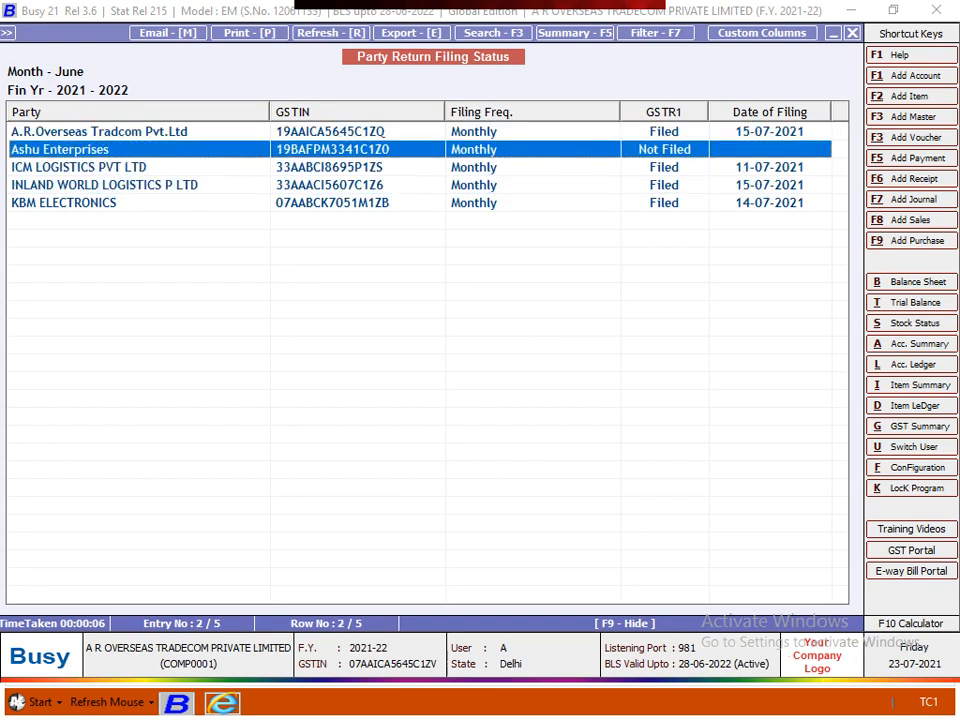
- View the account master of Ashu Enterprises from the GSTR1 filing status report and return without changes
key(Down)
key(Up)
key(Return)
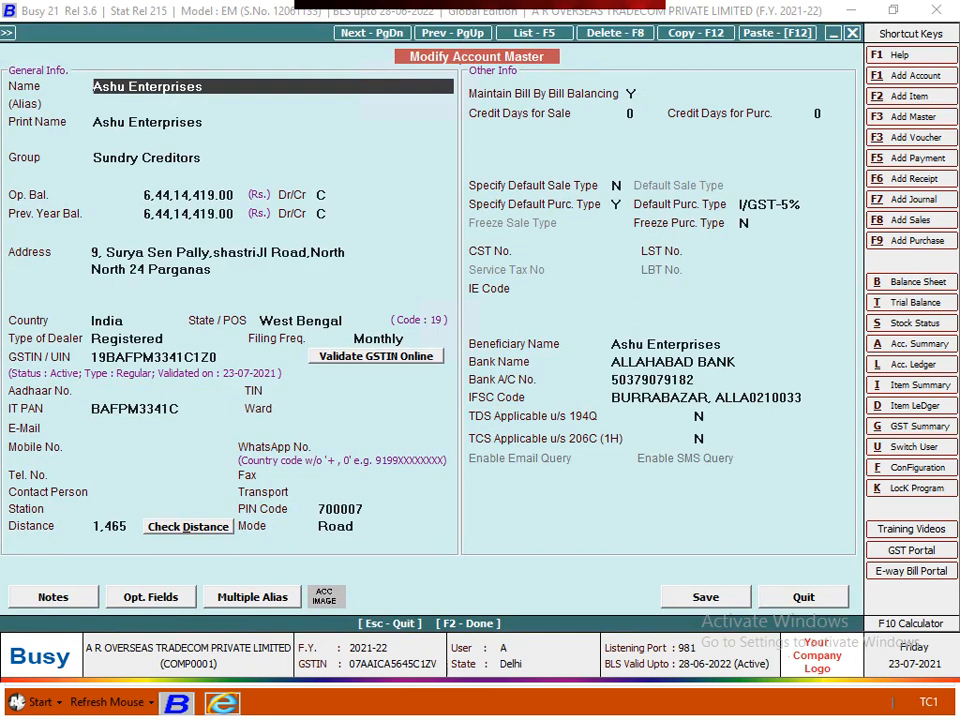
key(Escape)
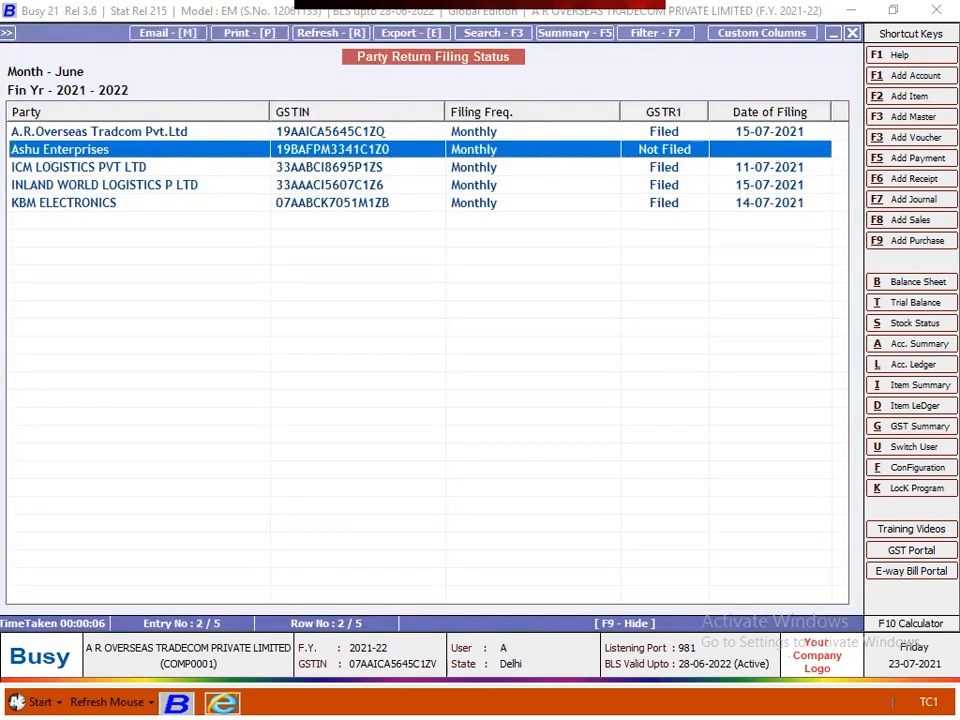
- Generate the party return filing status report for GSTR3B for June of financial year 2021-2022
key(Escape)
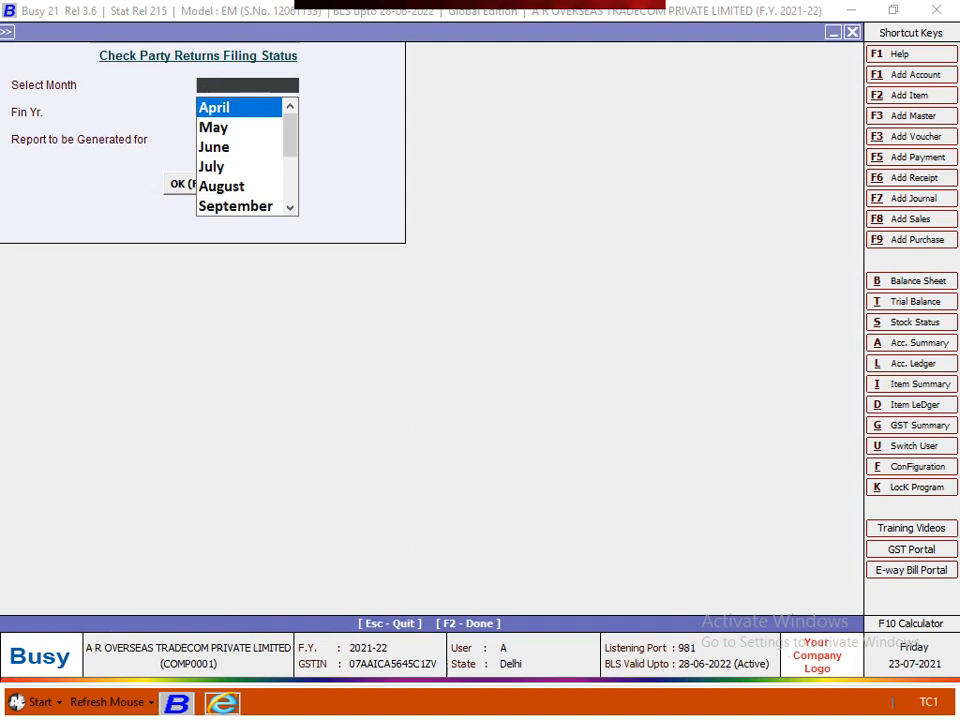
text(JUN)
key(Return)
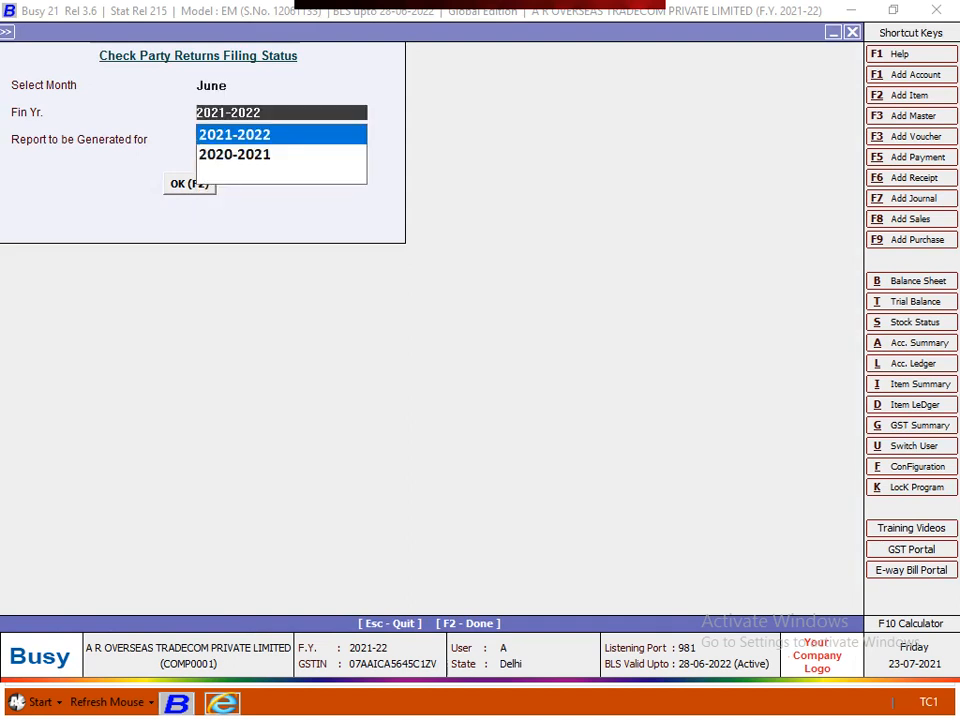
key(Return)
key(Down)
key(Return)
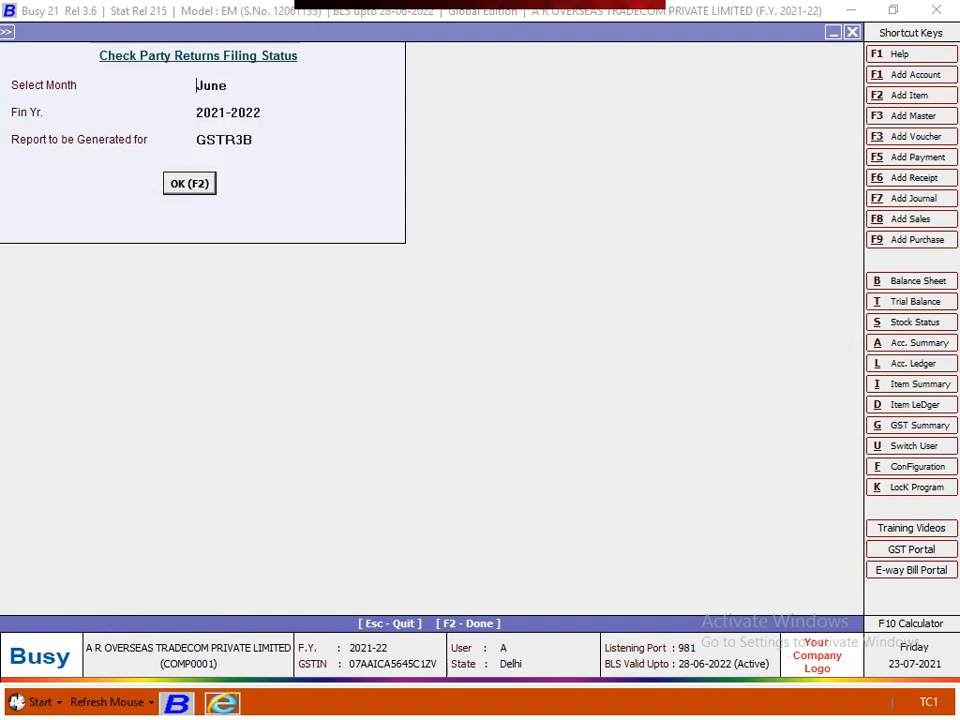
key(F2)
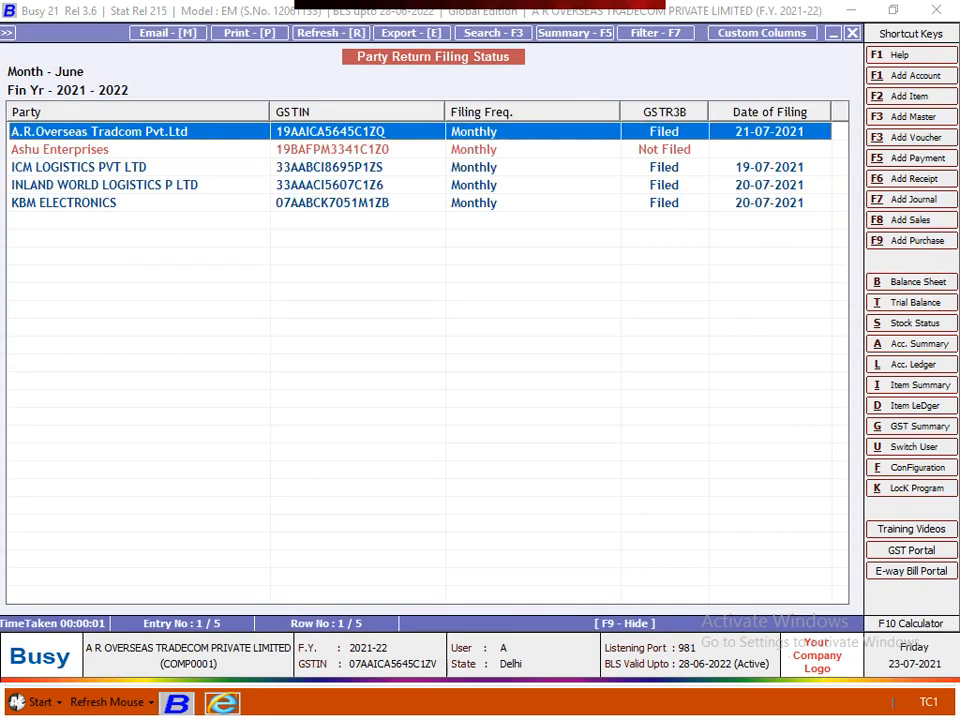
- Examine the parties' GSTR3B filing status and filing dates, and close the party return filing status utility
key(Down)
key(Up)
key(Down)
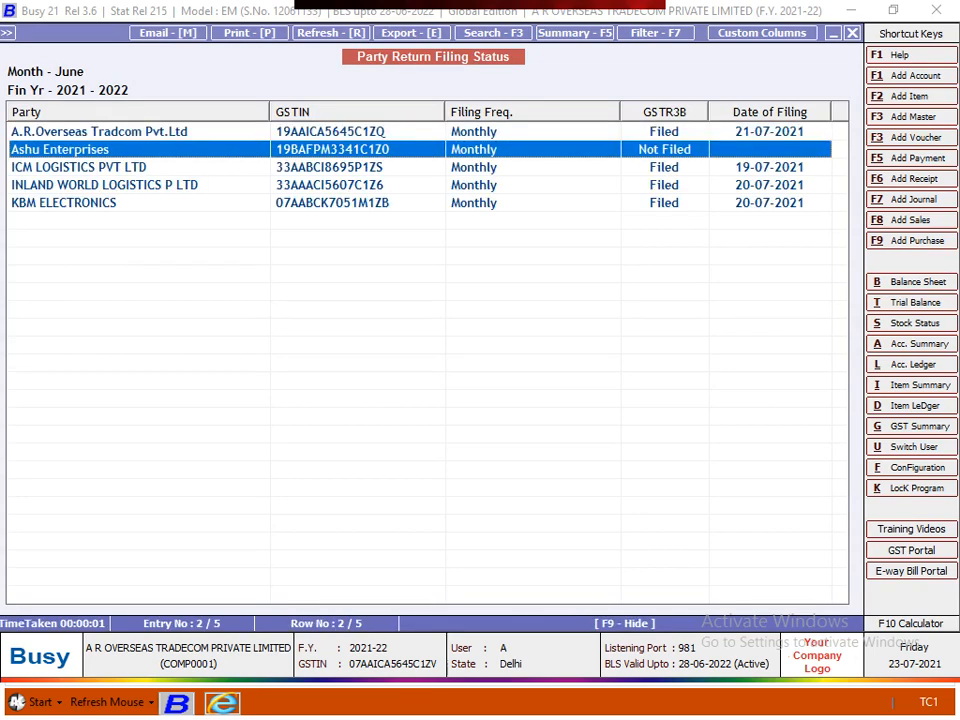
key(Down)
key(Down)
key(Down)
key(Up)
key(Up)
key(Up)
key(Escape)
key(Escape)
key(Escape)
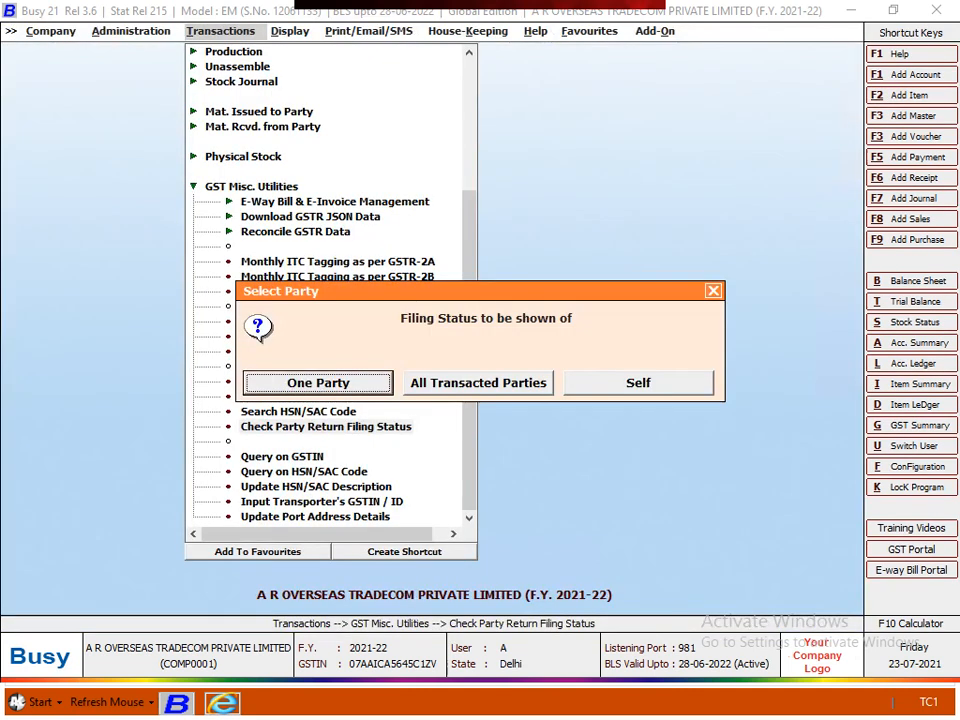
key(Escape)
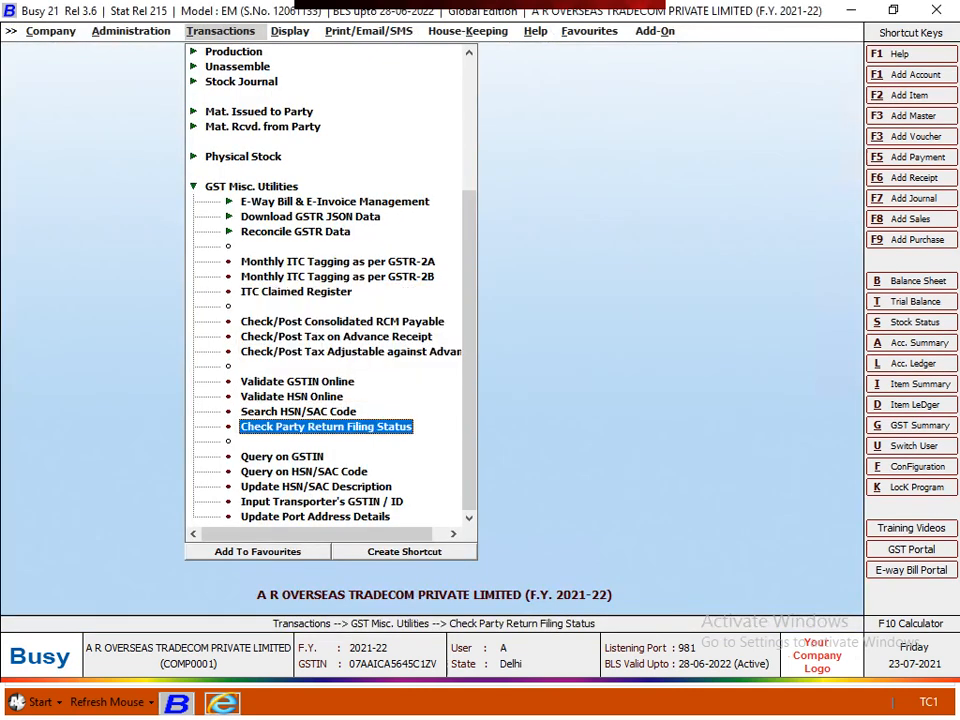
- Open the Query on GSTIN utility and copy the GSTIN of Kiran Creations from its account master
key(Down)
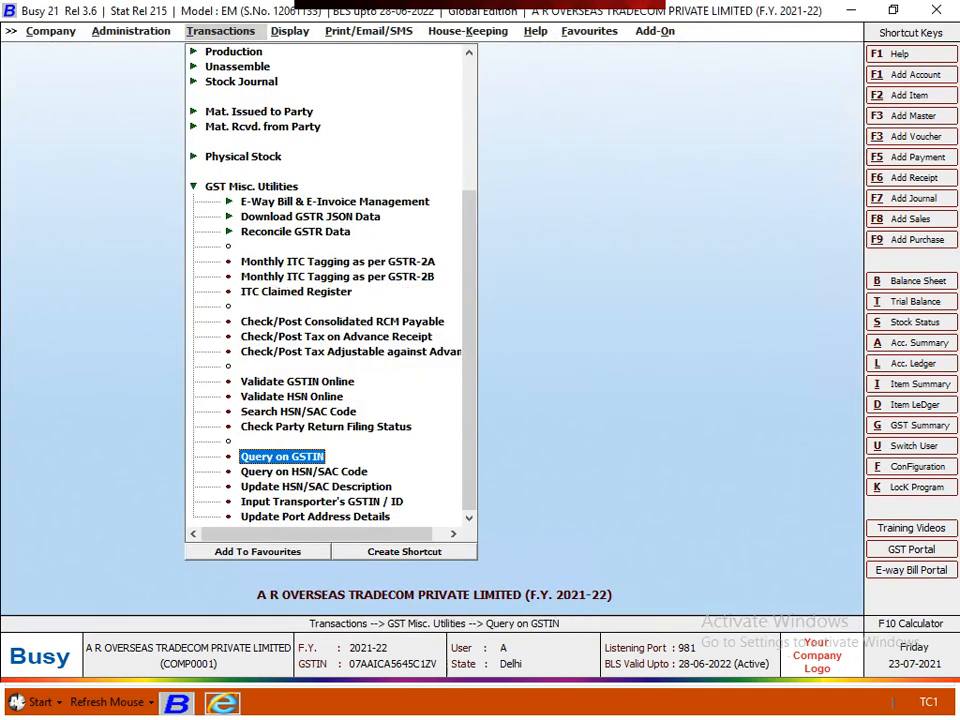
key(Return)
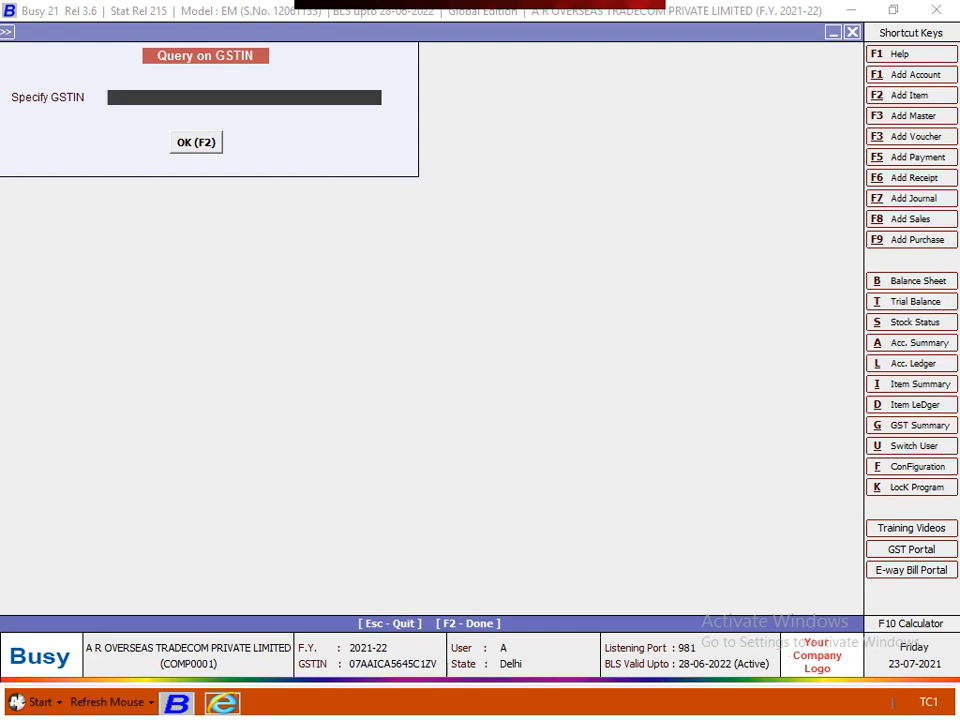
key(alt+l)
key(alt+m)
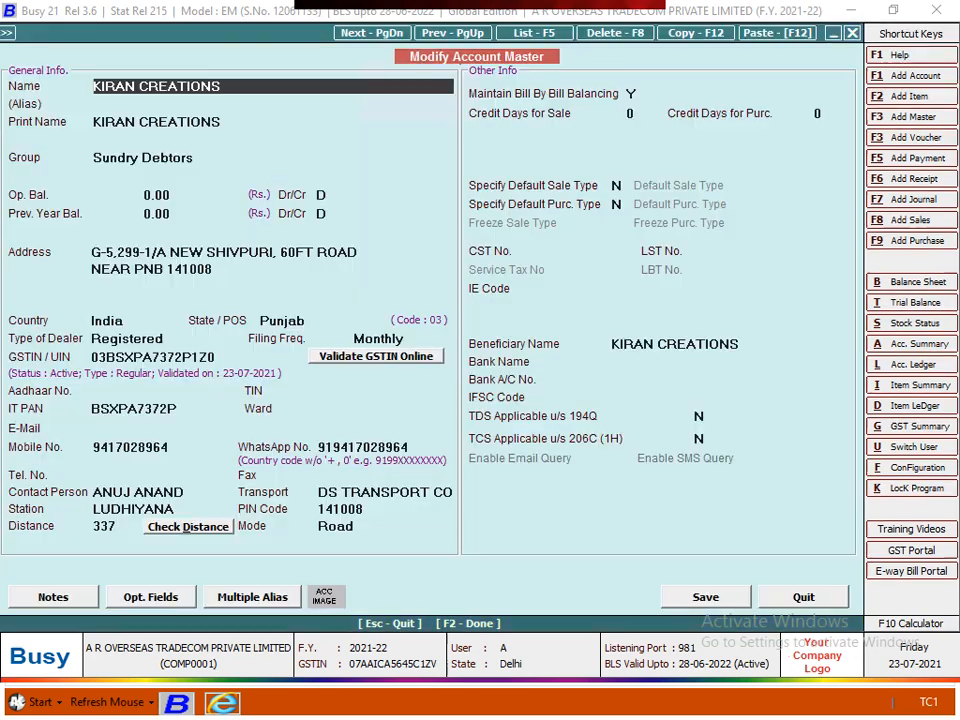
drag(222, 357, 88, 357)
key(ctrl+c)
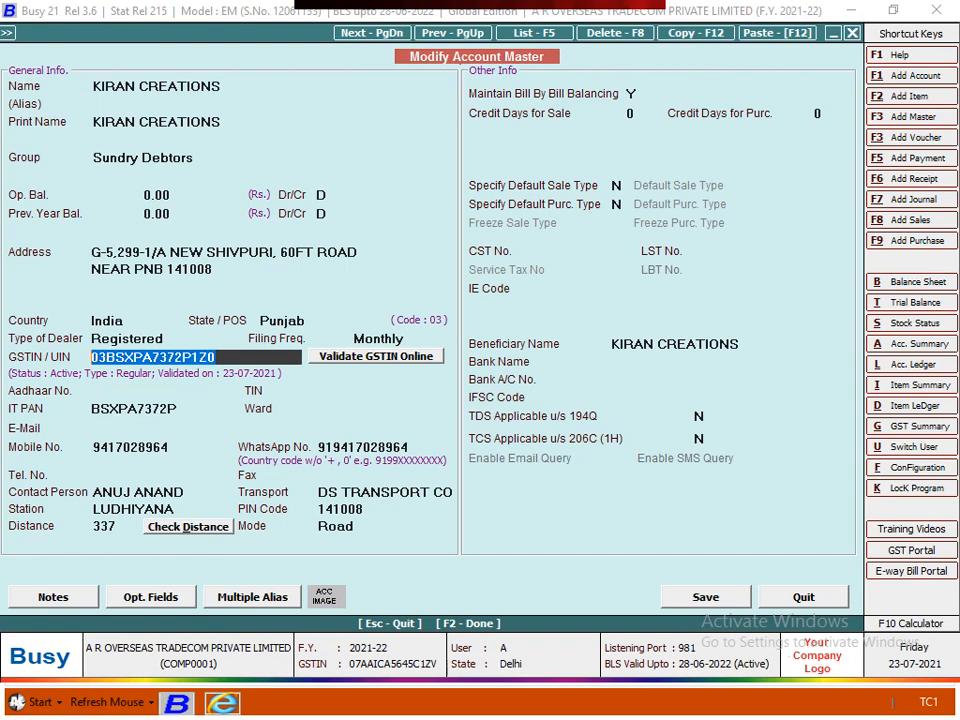
- Return to the GSTIN query without changing the account master and run the query with the copied GSTIN
key(Escape)
key(Return)
key(Escape)
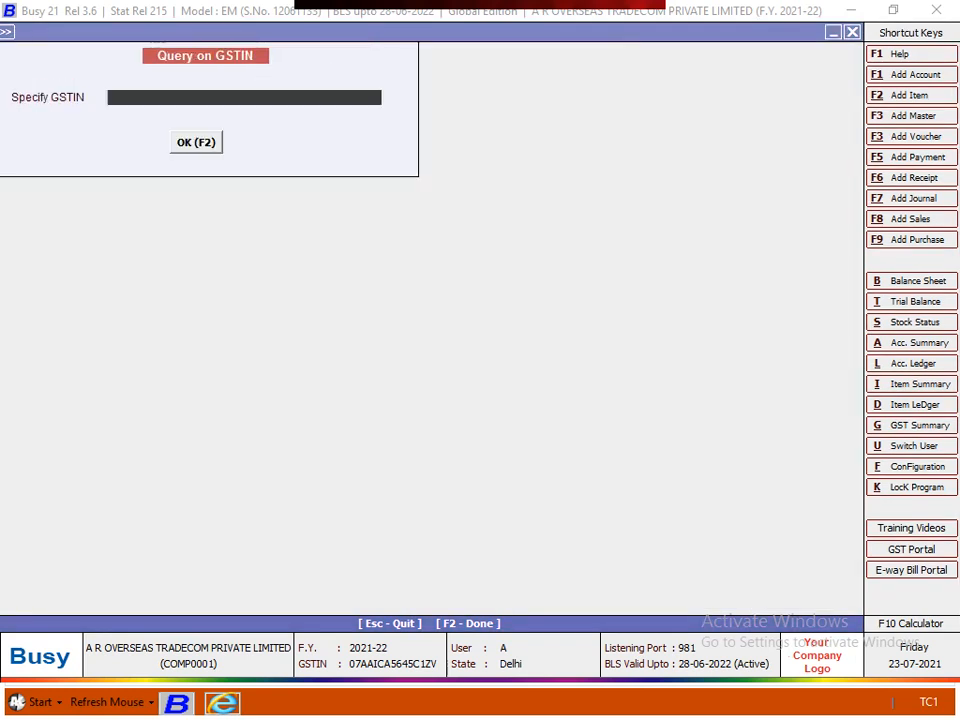
key(ctrl+v)
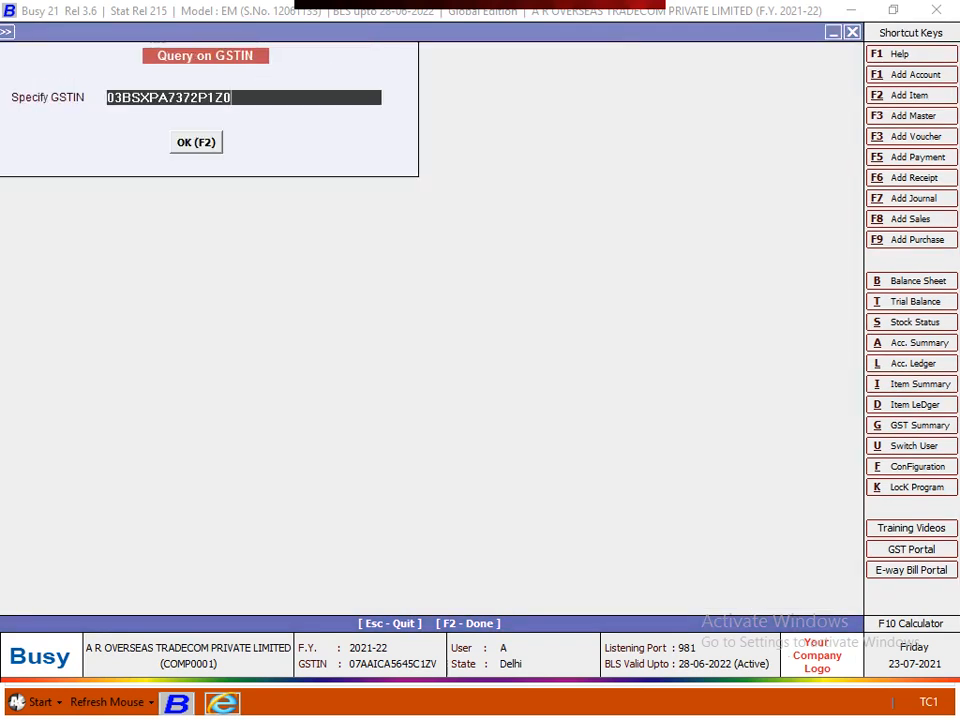
key(F2)
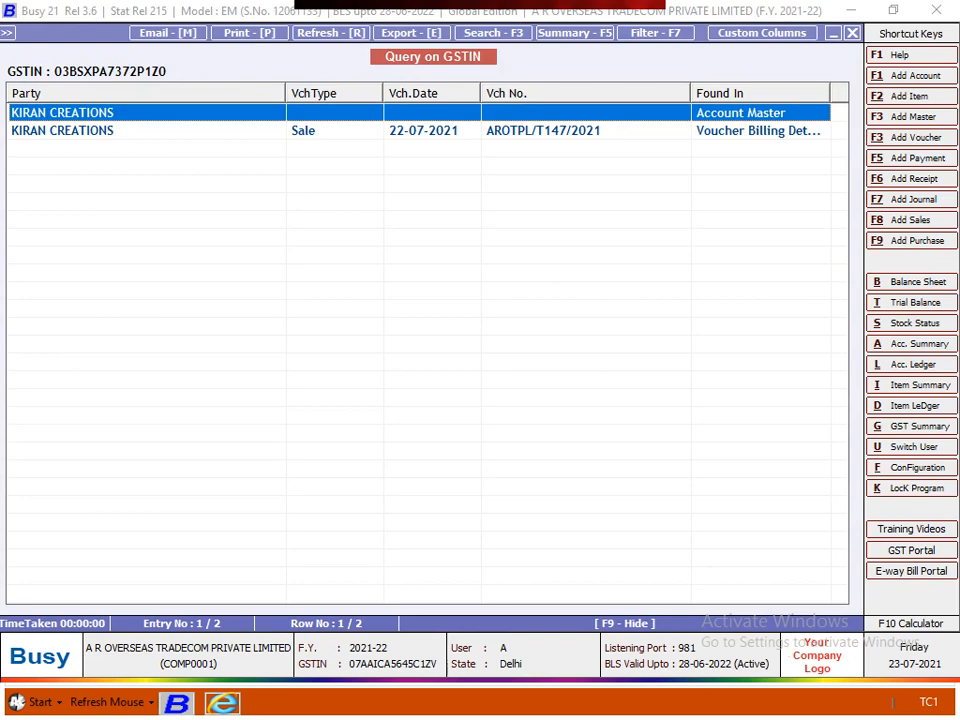
- View the Kiran Creations sales voucher dated 22-07-2021 from the GSTIN query results, and close the query
click(62, 131)
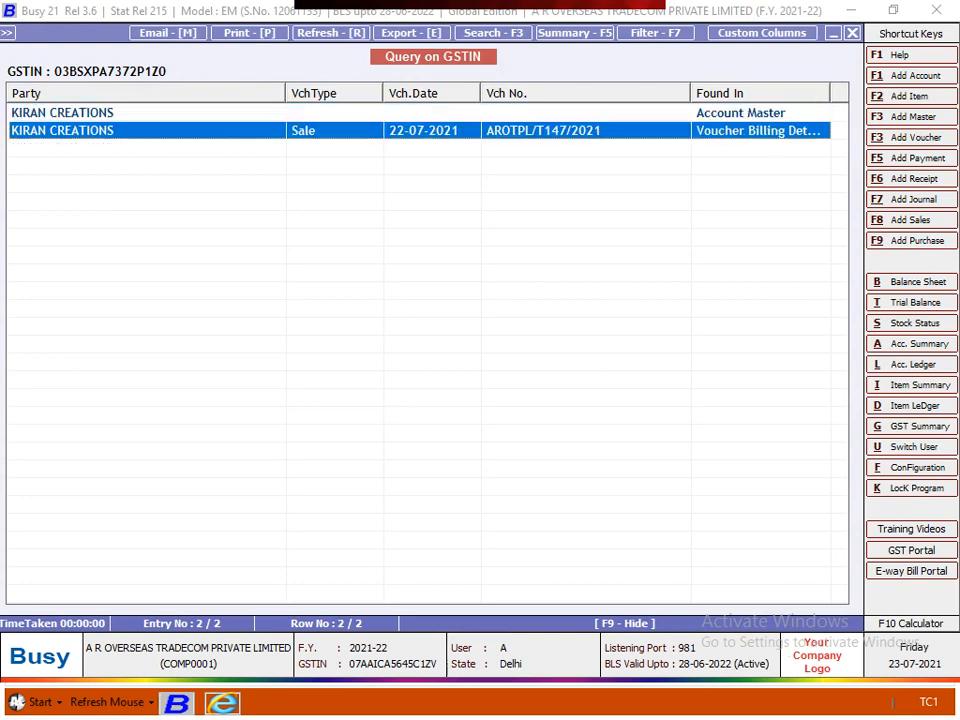
key(Return)
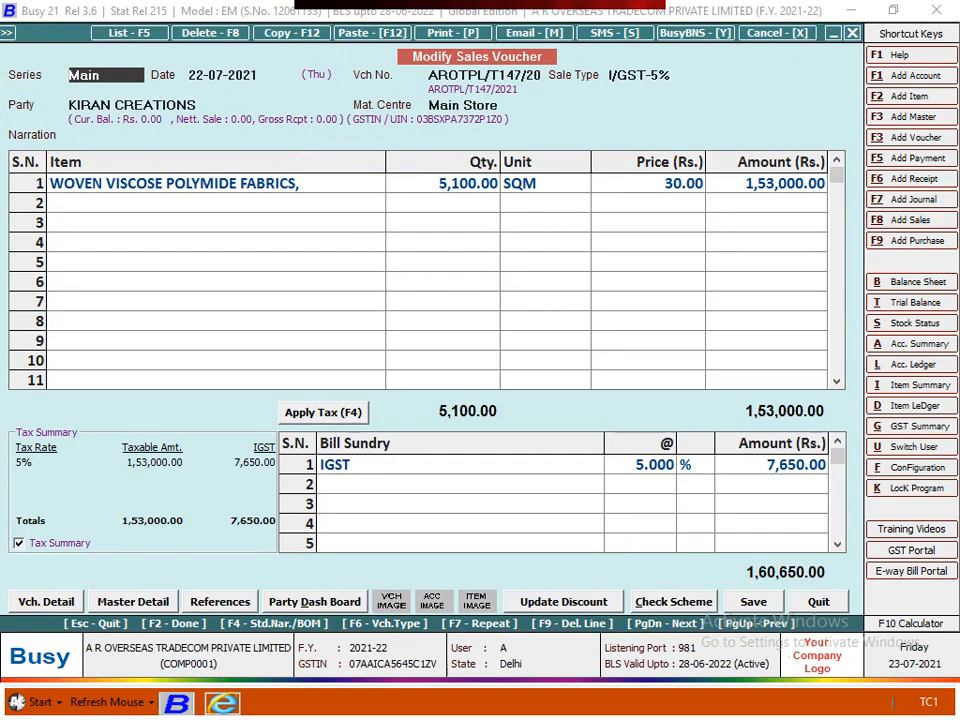
key(Escape)
key(Escape)
key(Escape)
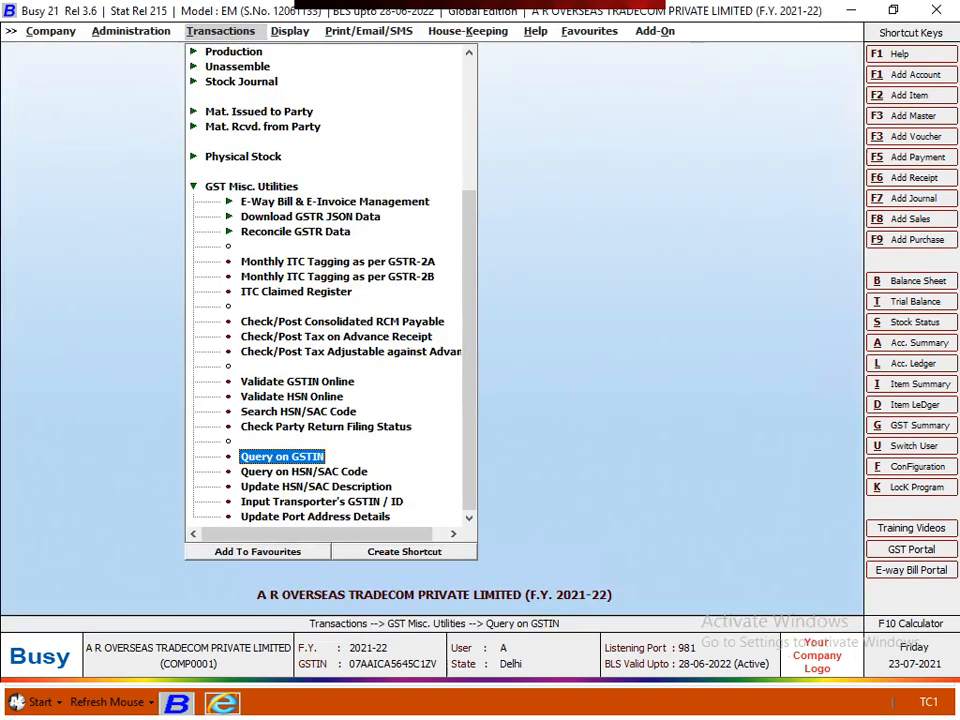
- View the Query on HSN/SAC Code form and close it without running a query
key(Down)
key(Return)
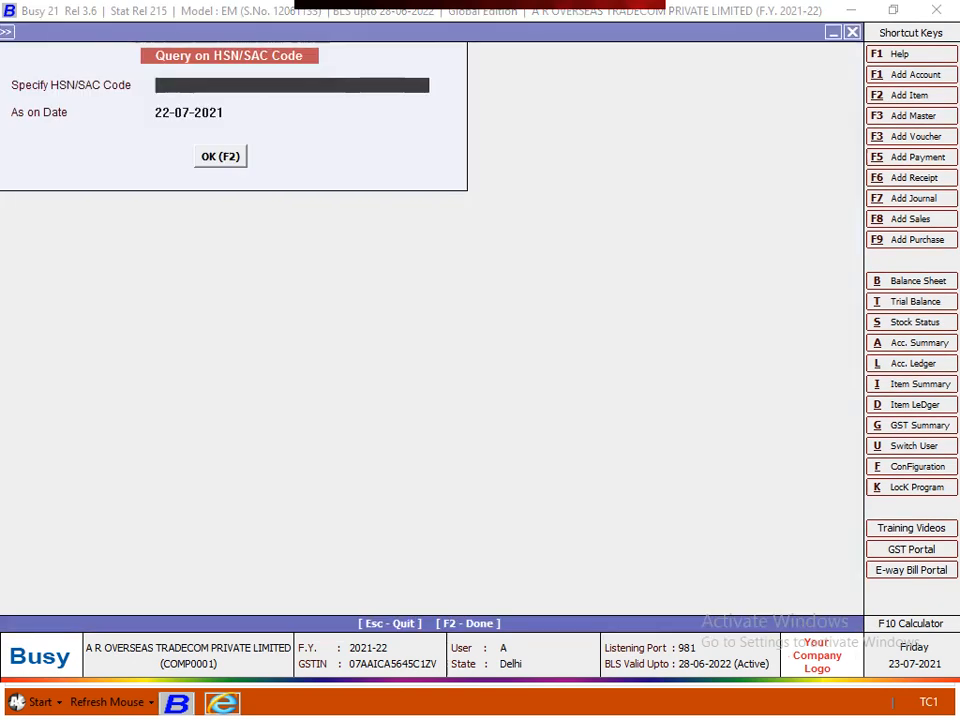
key(Escape)
- Load the HSN/SAC codes and units in the Update HSN/SAC Description utility, view the description column and quit without saving
key(Down)
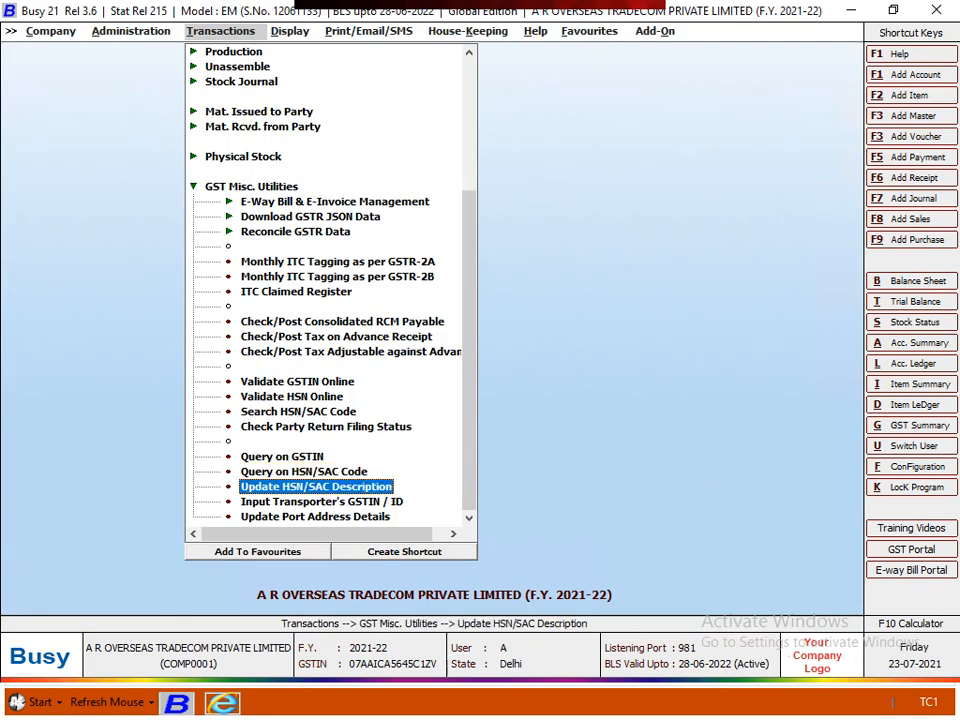
key(Return)
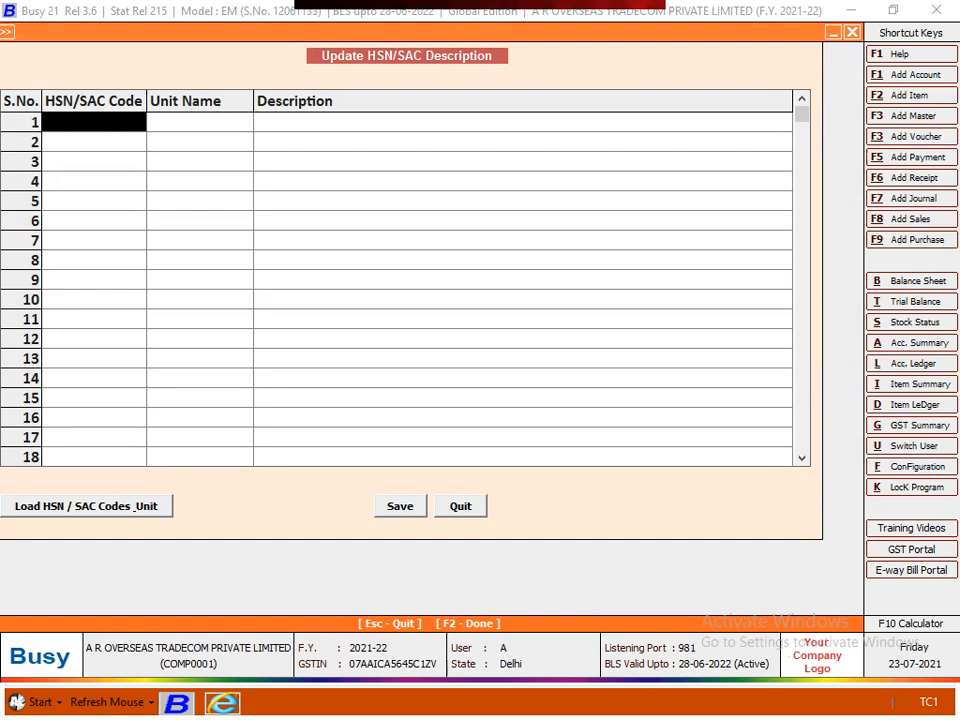
click(87, 506)
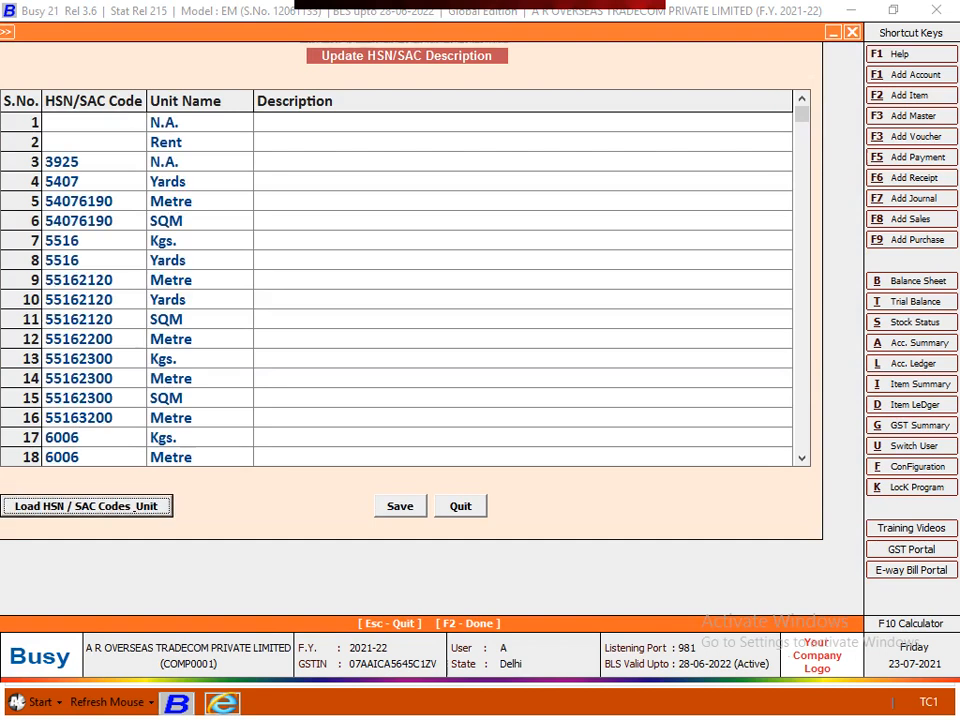
click(522, 122)
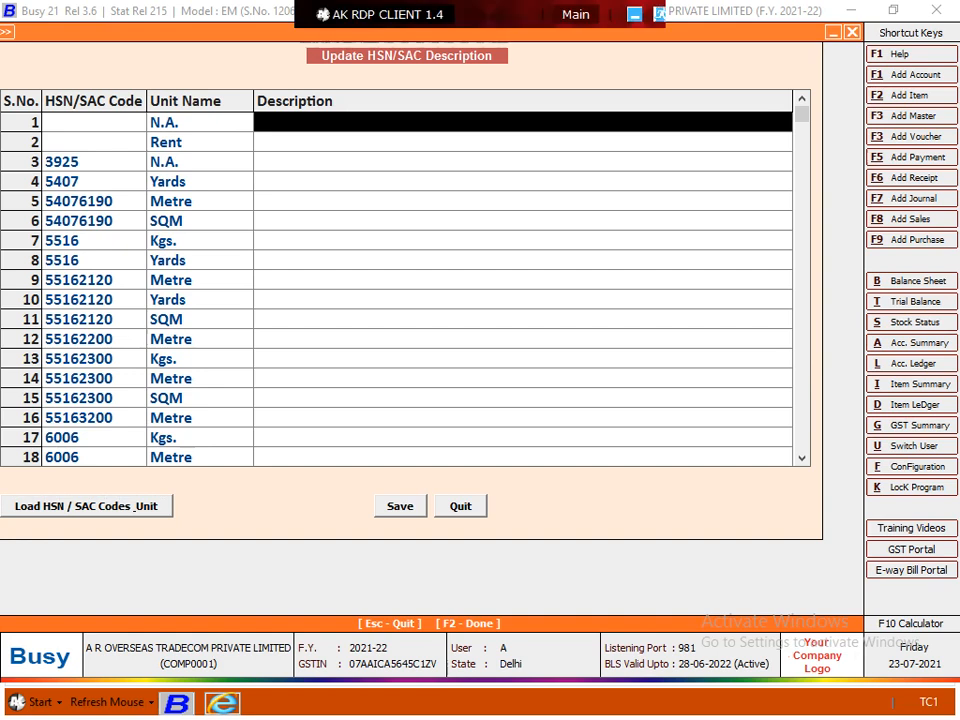
key(Escape)
- Examine the transporter names and GSTIN/ID entries in the Input Transporter's GSTIN / ID utility and close it without changes
click(321, 502)
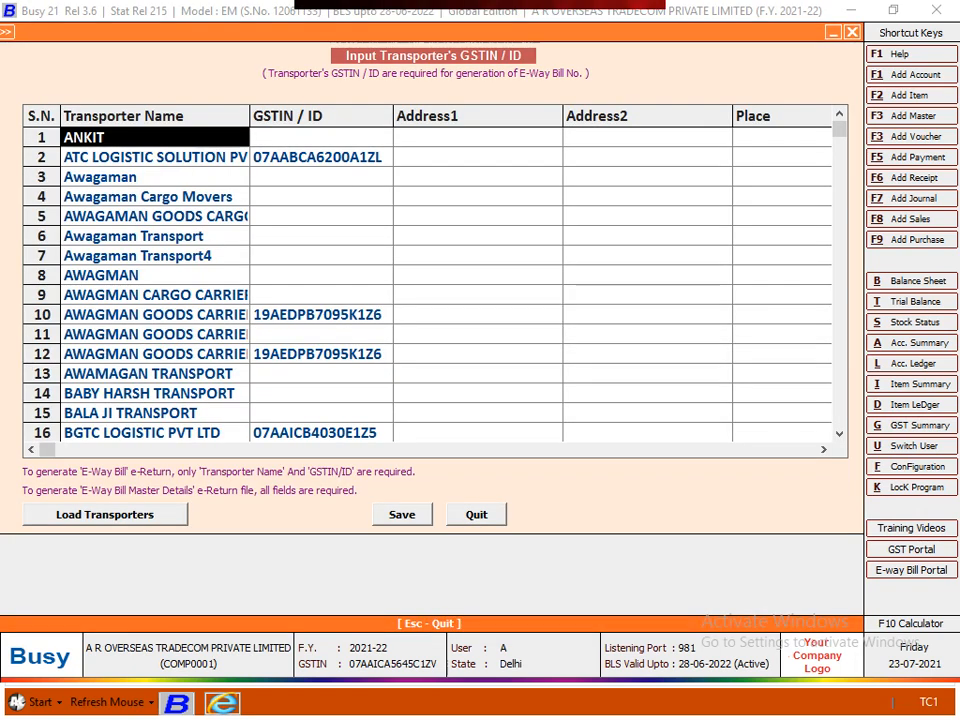
key(Down)
key(Down)
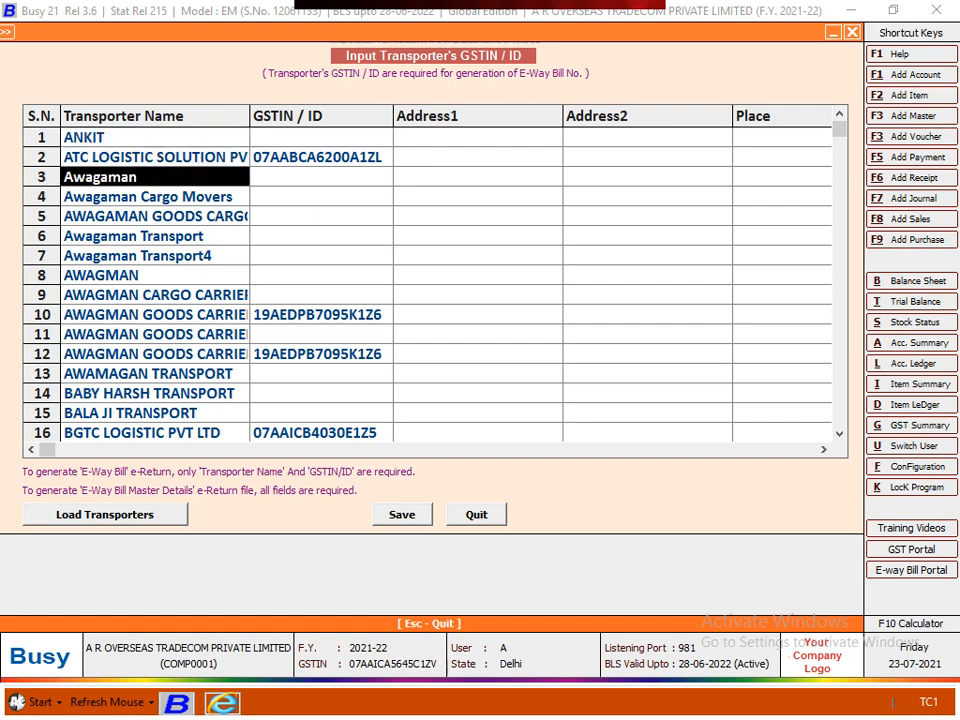
key(Right)
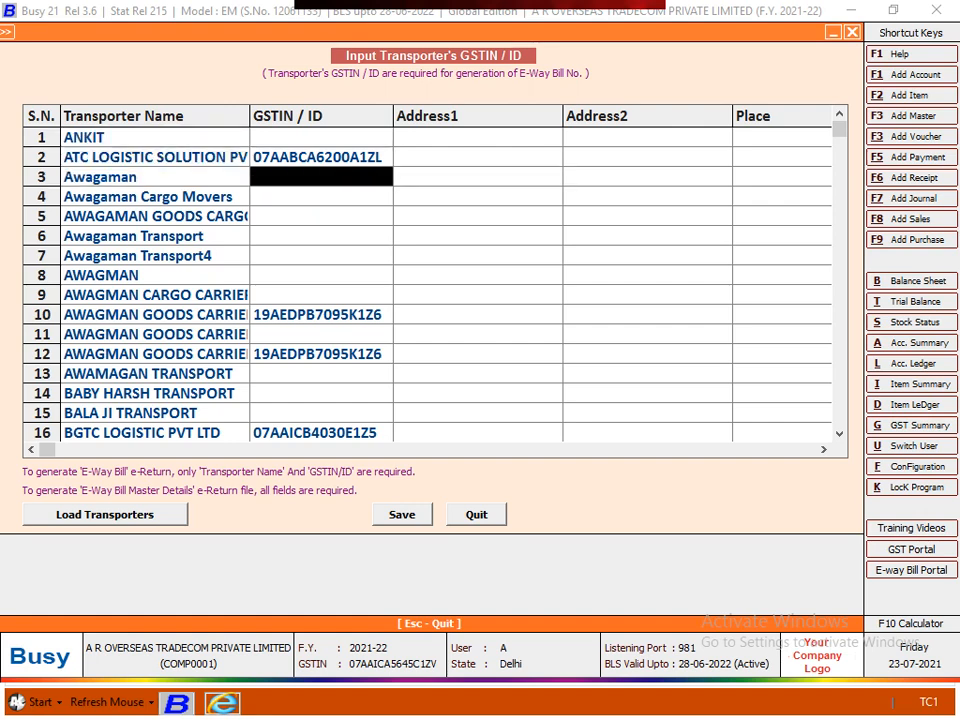
key(Left)
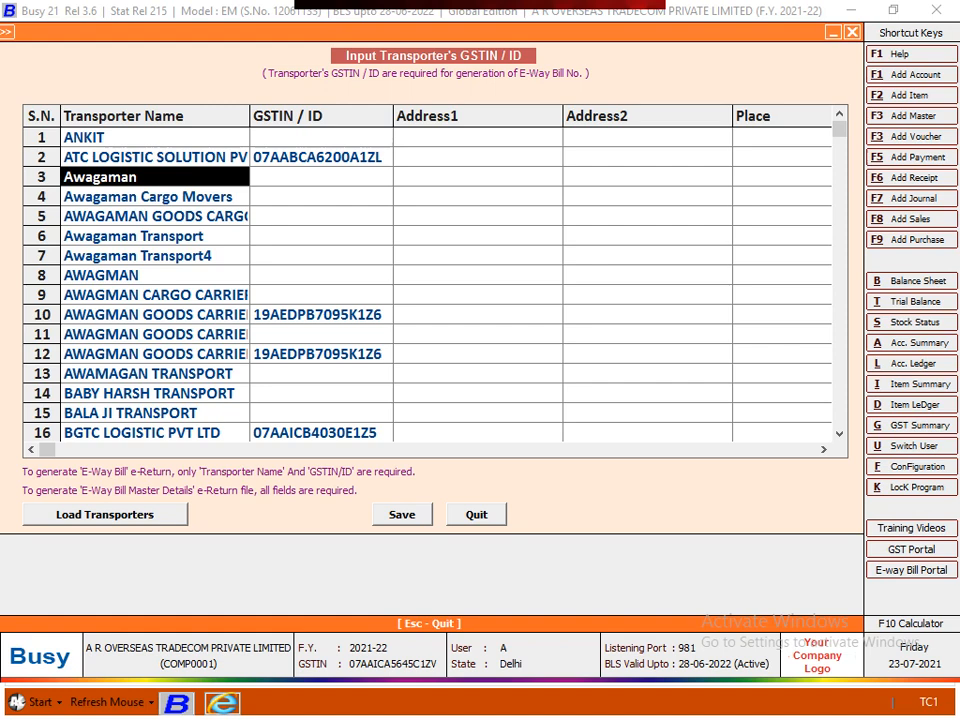
key(Right)
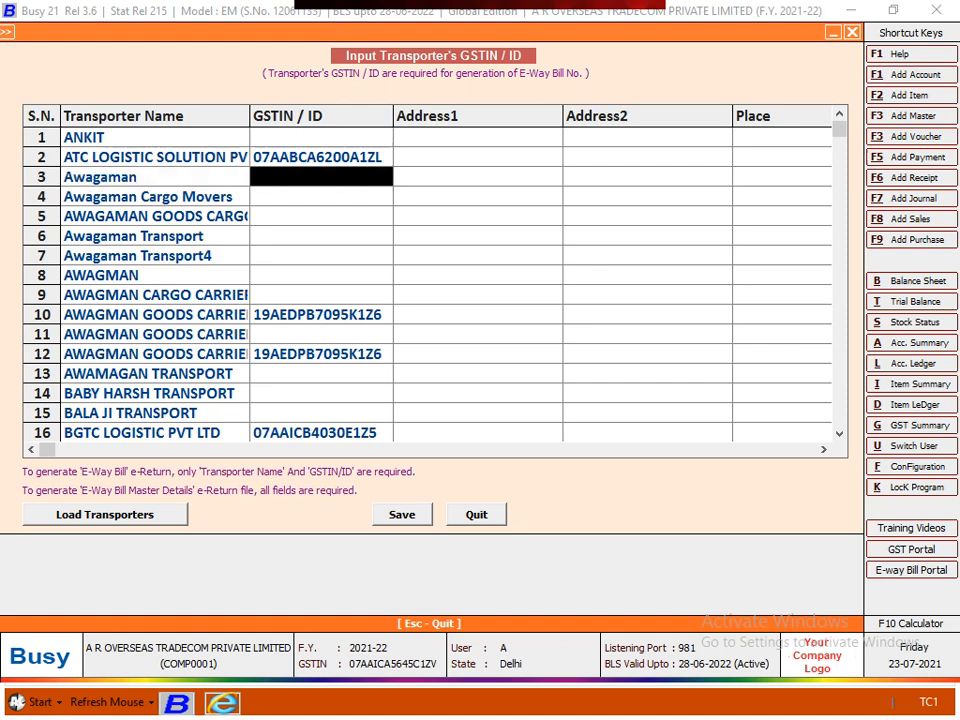
key(Left)
key(Escape)
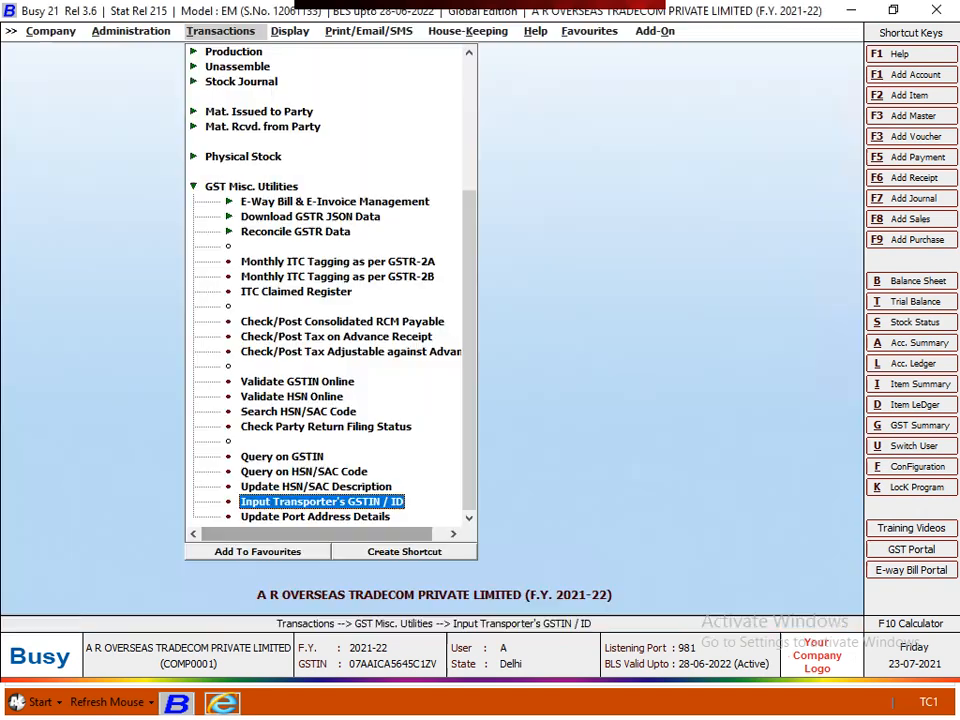
- View the Update Port Address Details form used for import/export e-way bills and close it
key(Down)
key(Down)
key(Up)
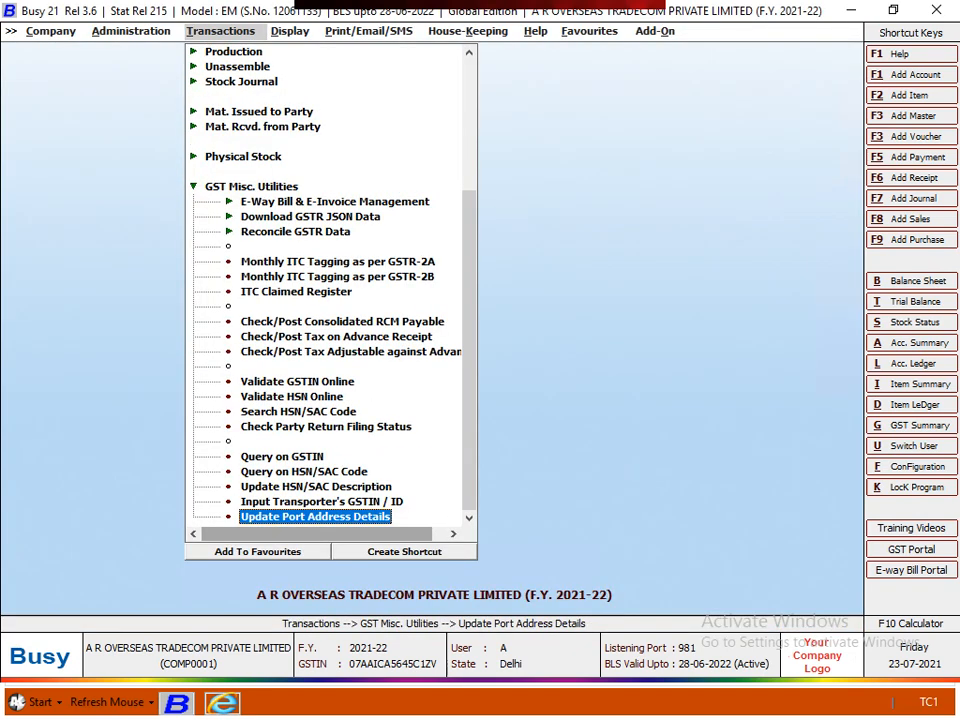
key(Return)
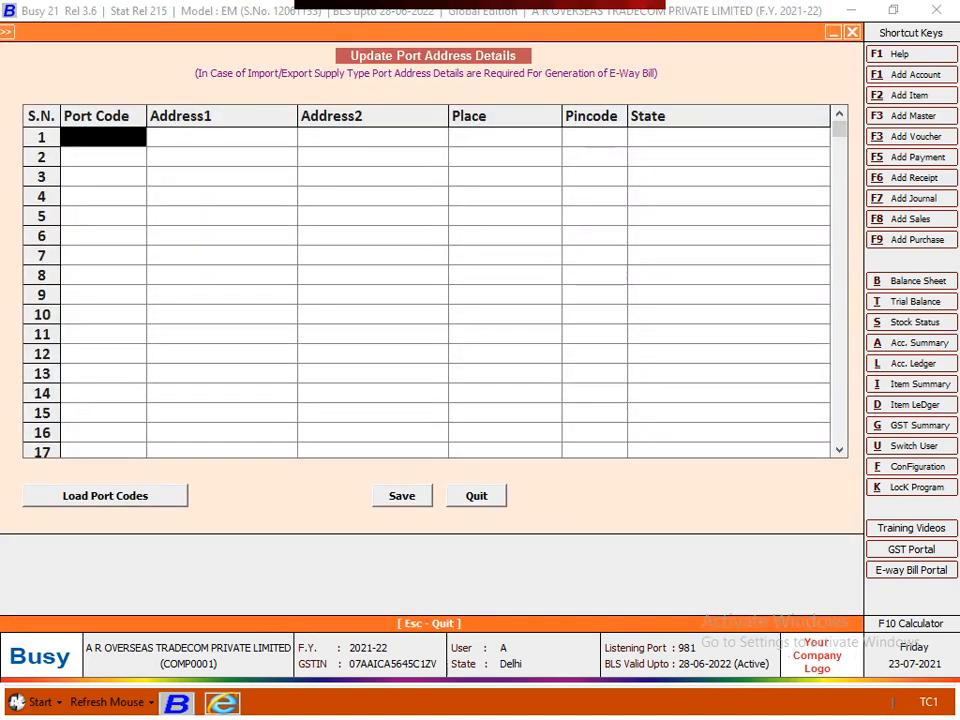
key(Escape)
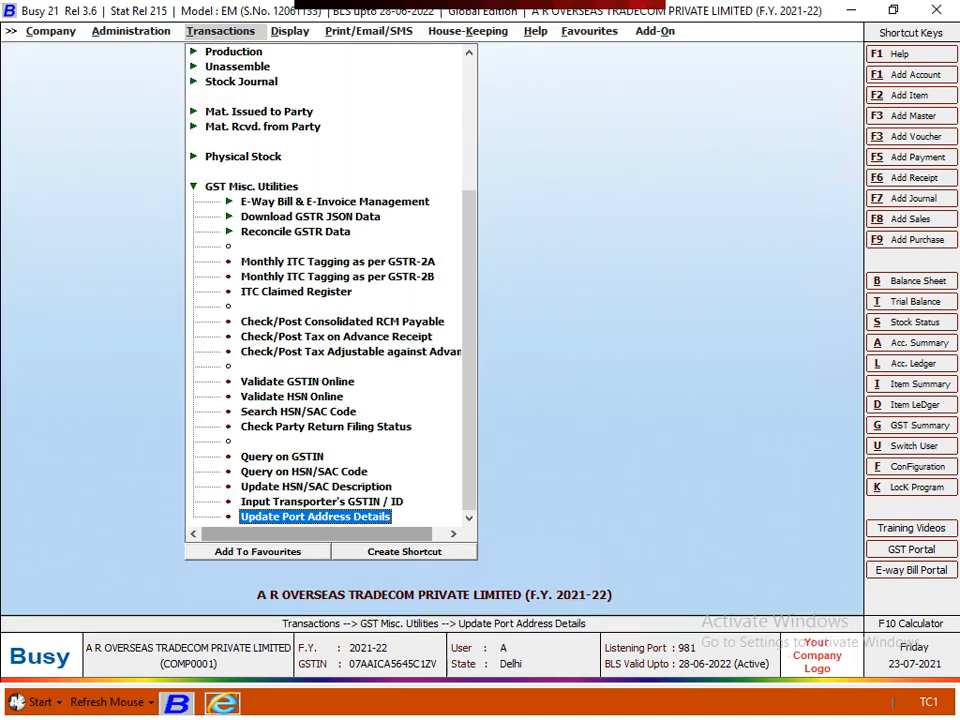
- Reopen Update Port Address Details, try to load the port codes and quit without saving
key(Down)
key(Up)
key(Up)
key(Down)
key(Return)
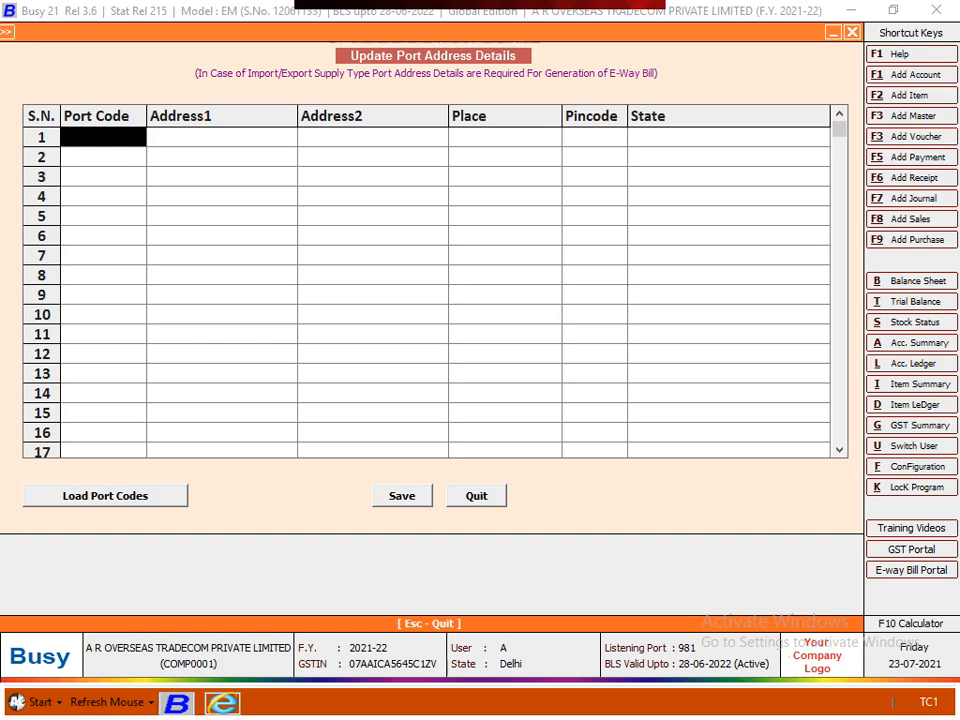
click(105, 496)
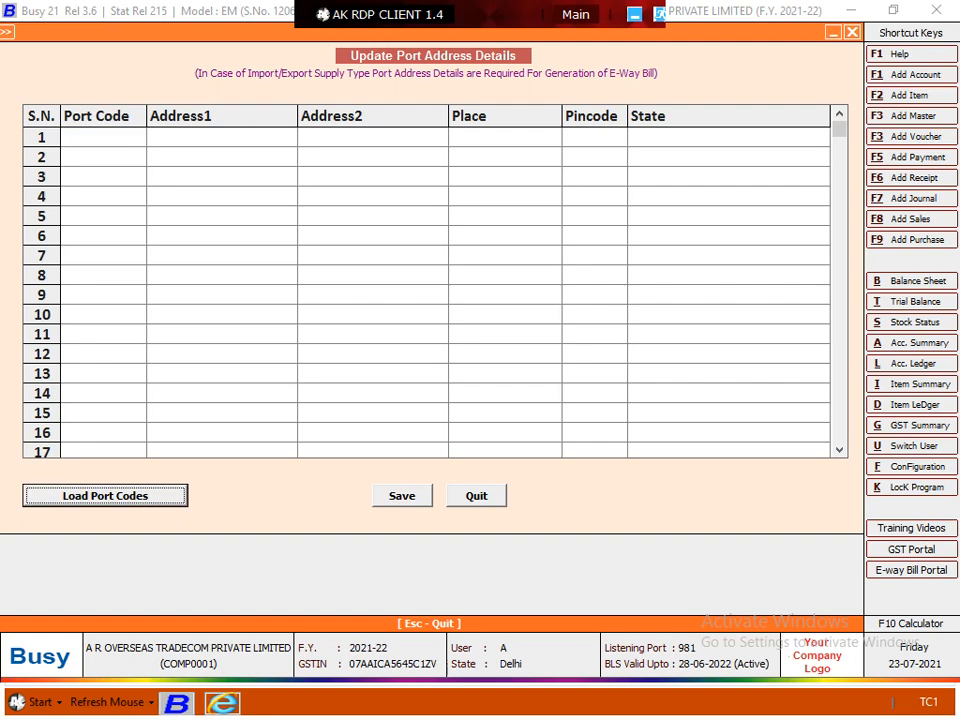
key(Escape)
key(Up)
key(Up)
key(Down)
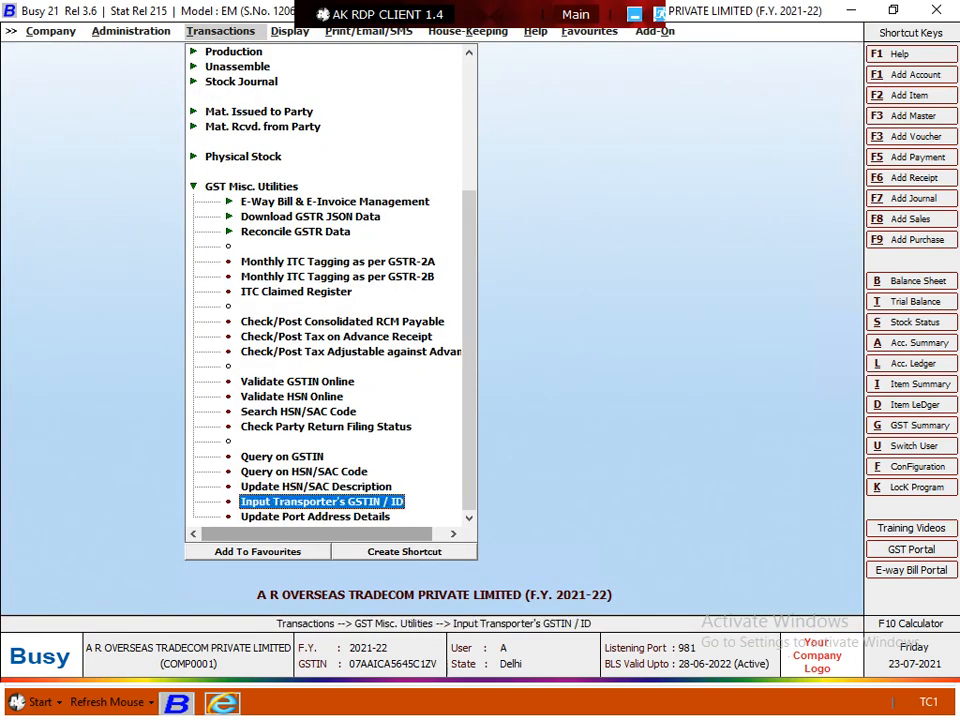
key(Down)
key(Down)
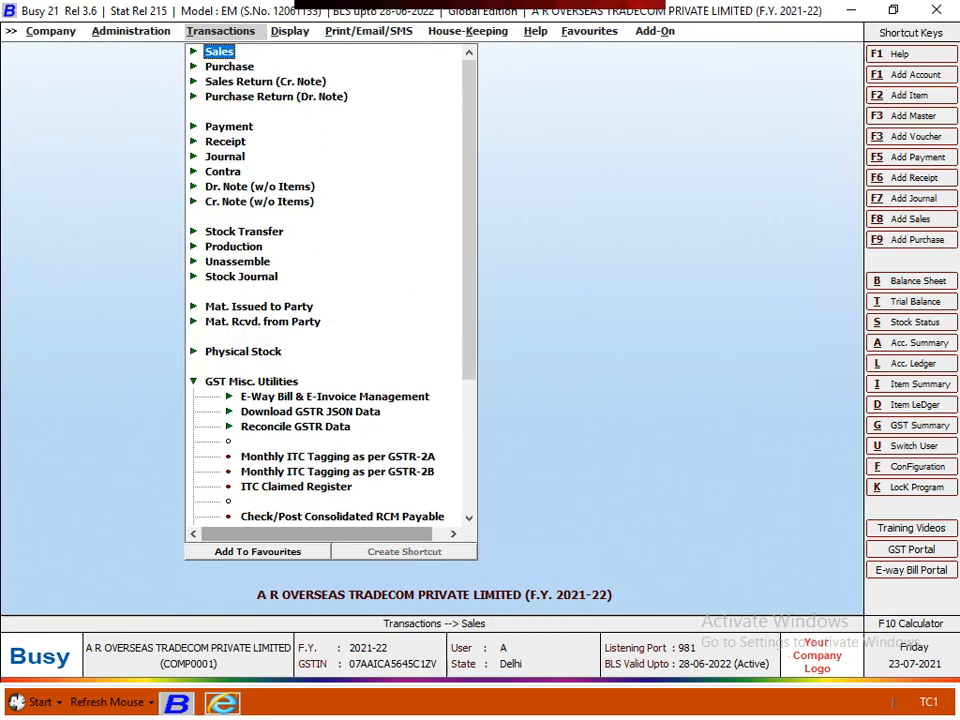
key(Up)
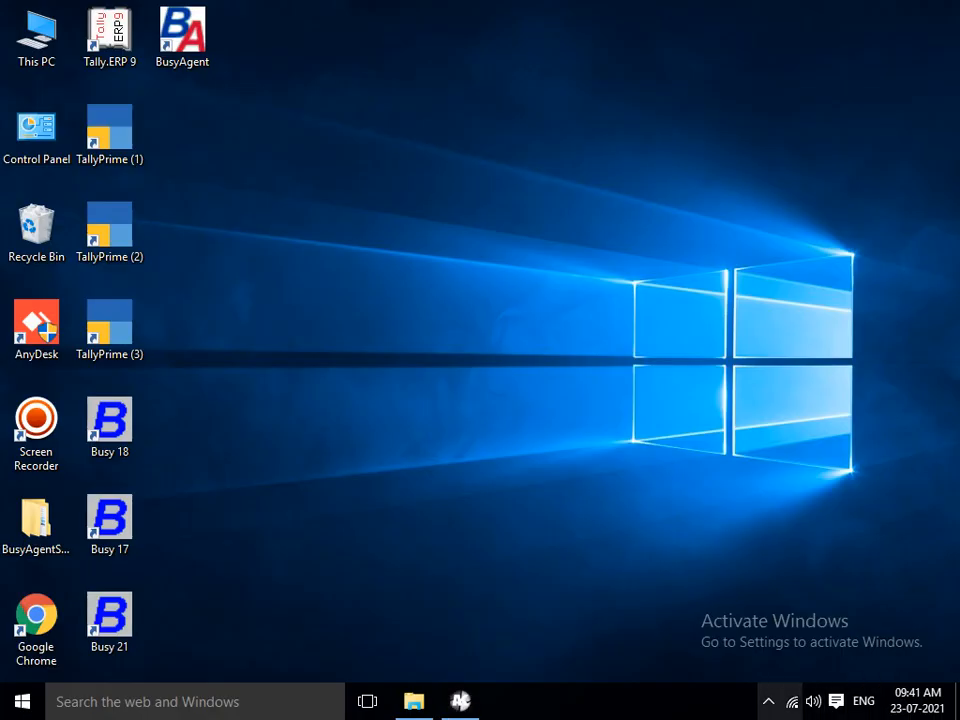
click(768, 700)
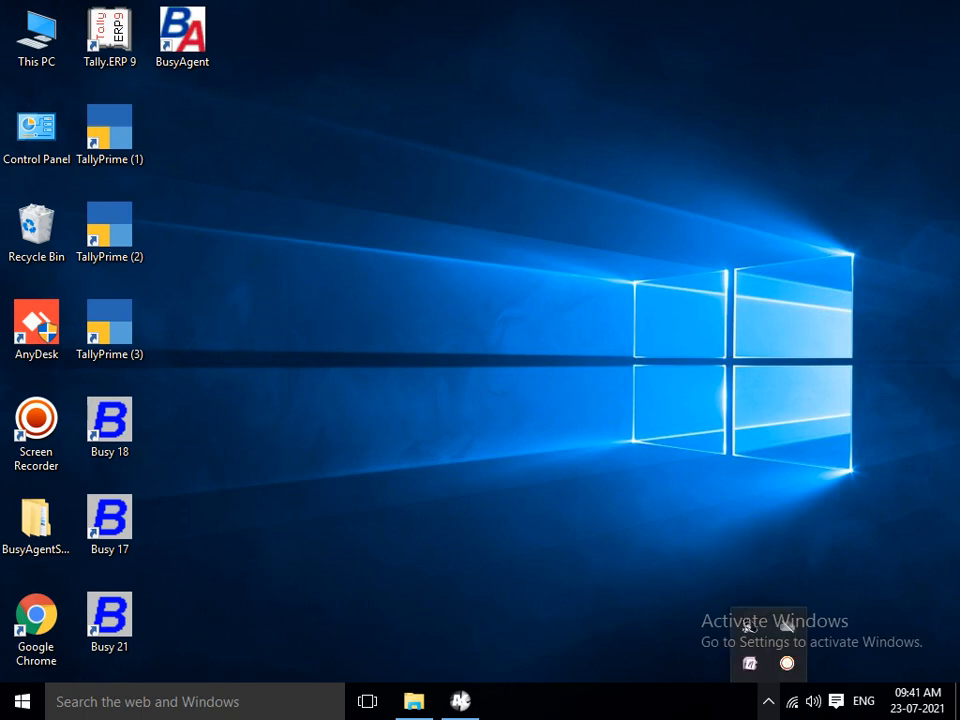